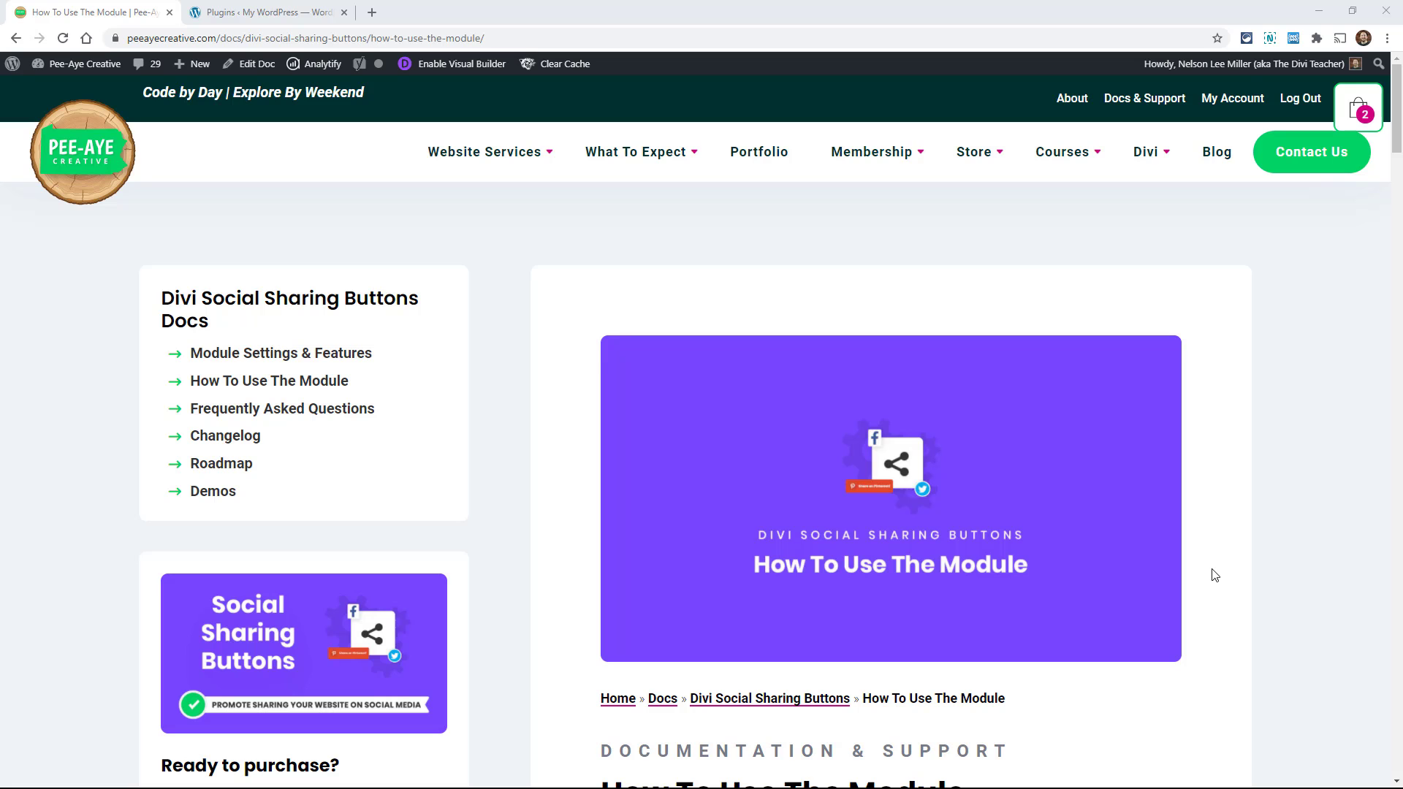
# Look over the How To Use The Module documentation page, including its Overview section and the list of related docs.
pyautogui.scroll(-4, 1215, 575)
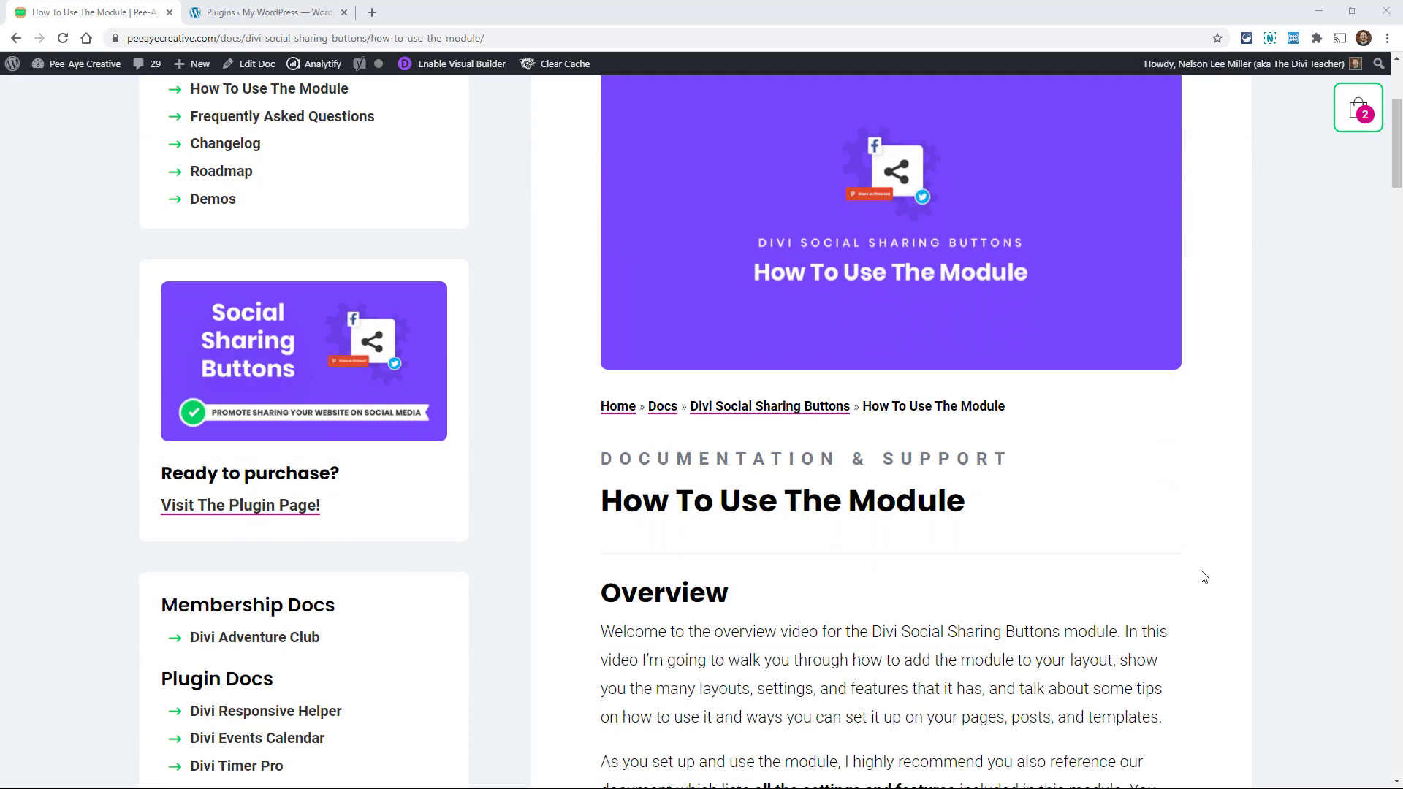
pyautogui.scroll(-2, 1204, 577)
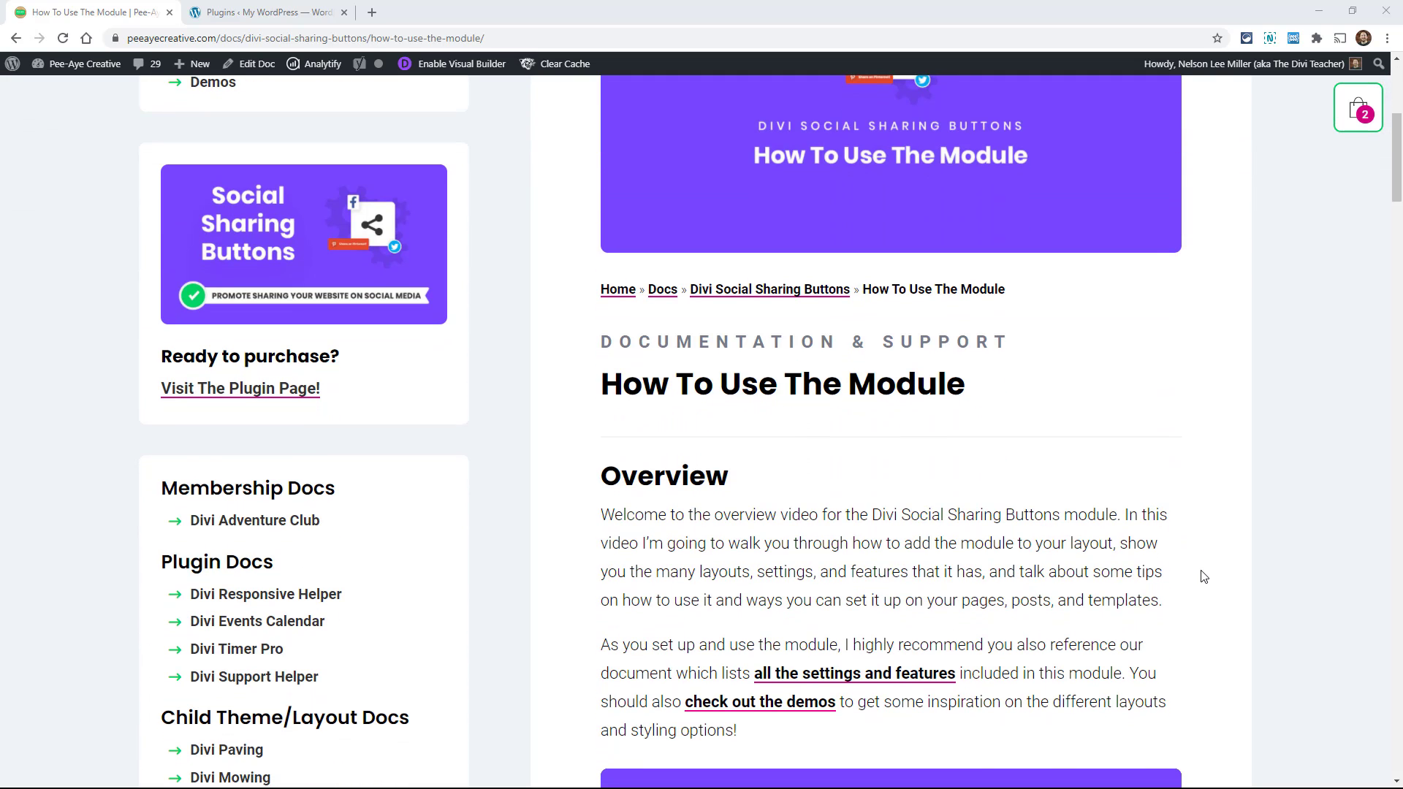
pyautogui.scroll(-2, 1204, 578)
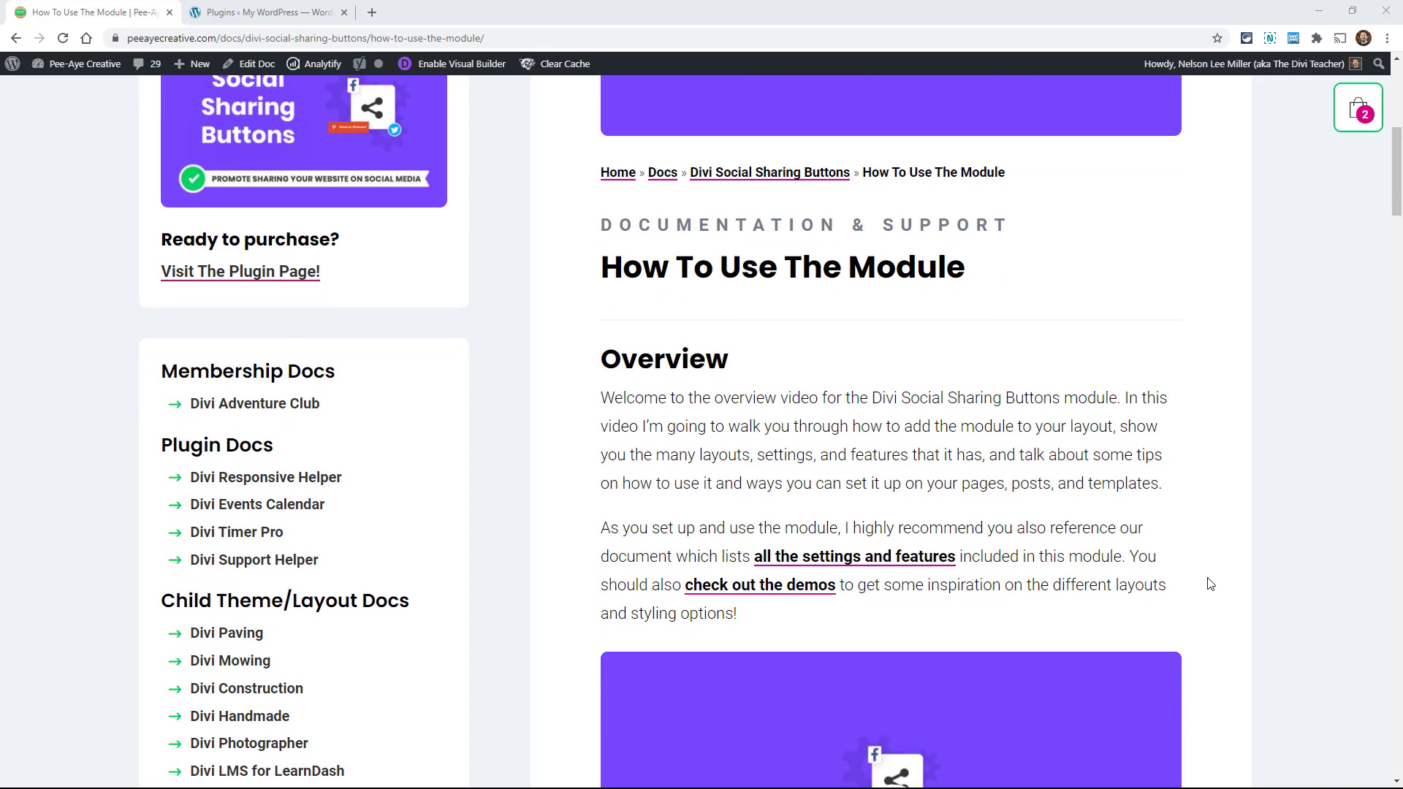
pyautogui.scroll(-3, 1204, 586)
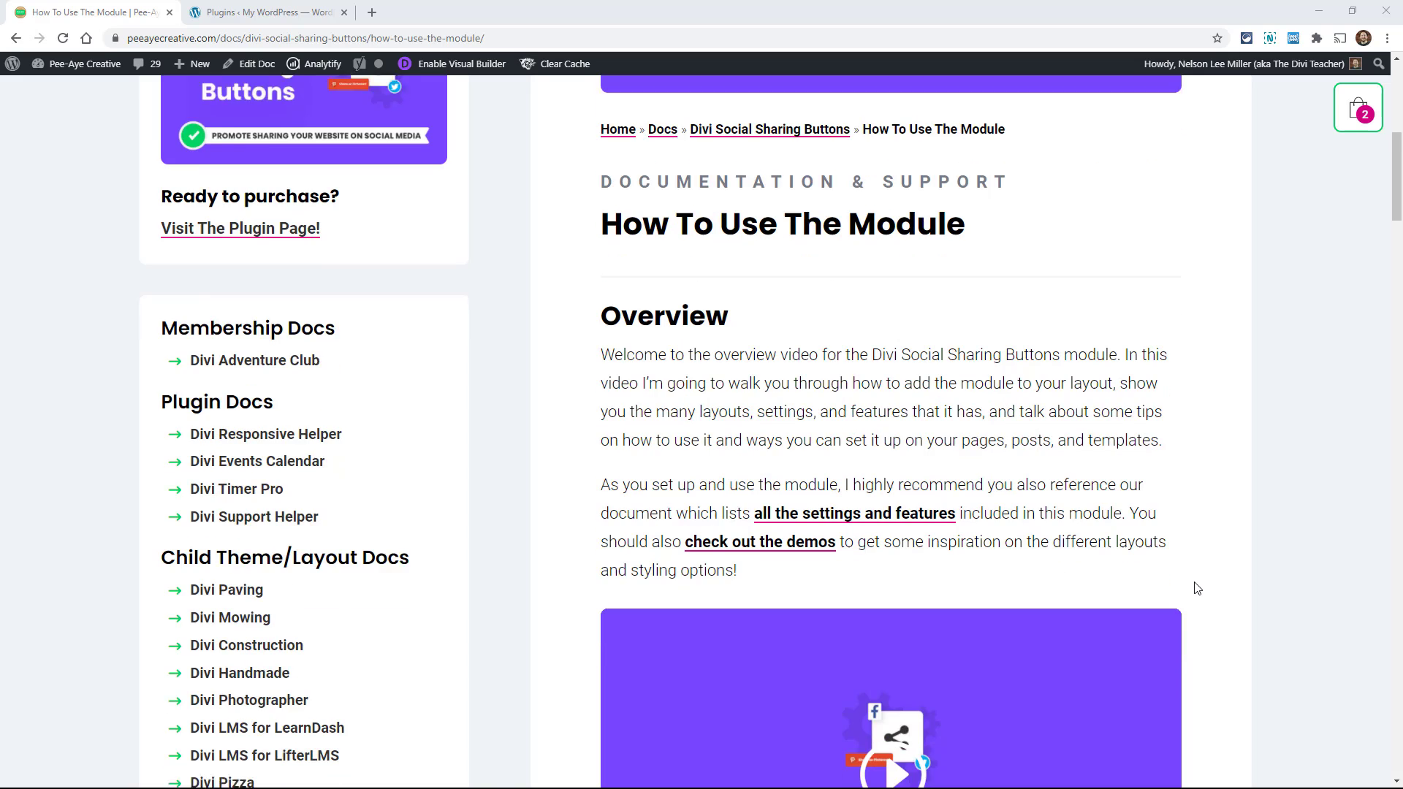
pyautogui.scroll(-2, 1199, 584)
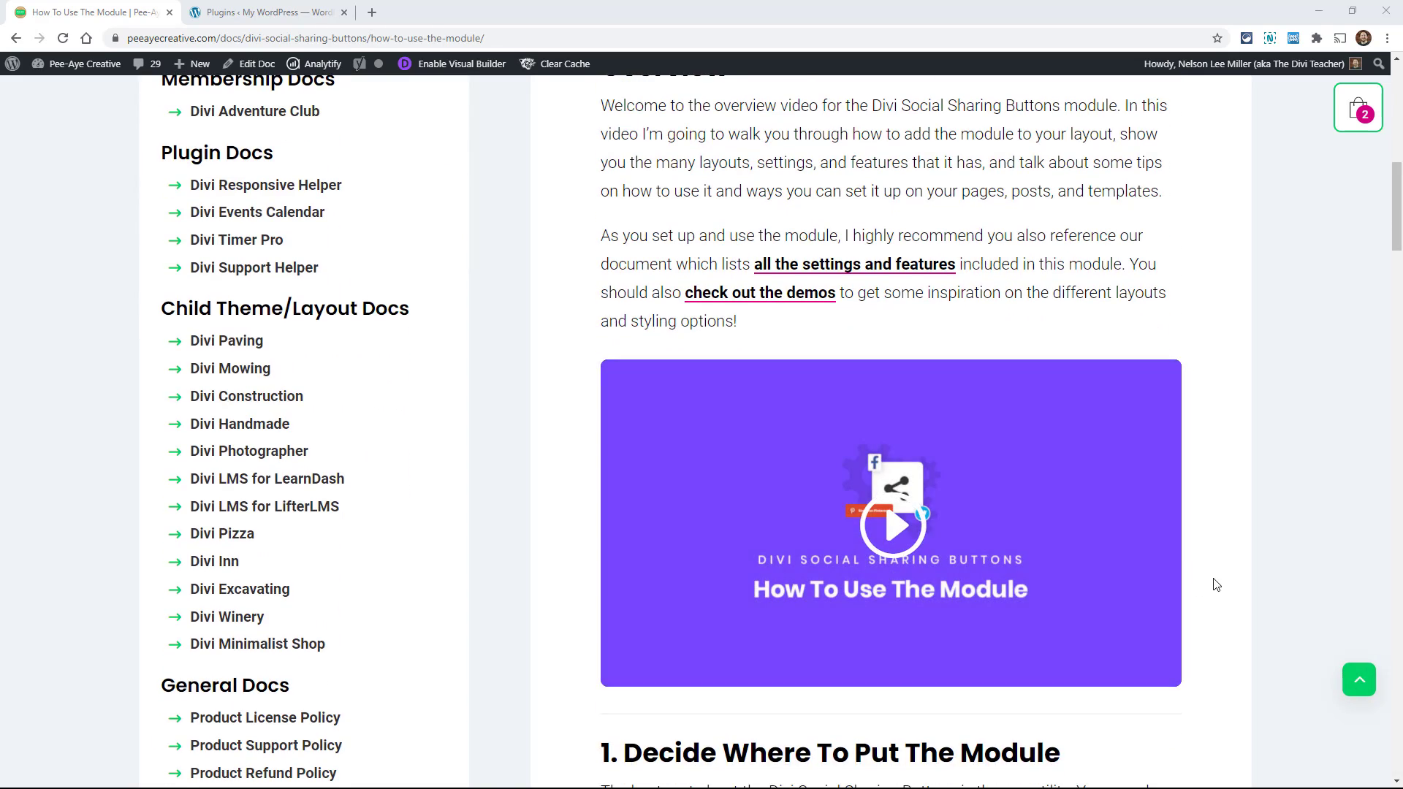
pyautogui.scroll(1, 1214, 583)
pyautogui.scroll(4, 1218, 592)
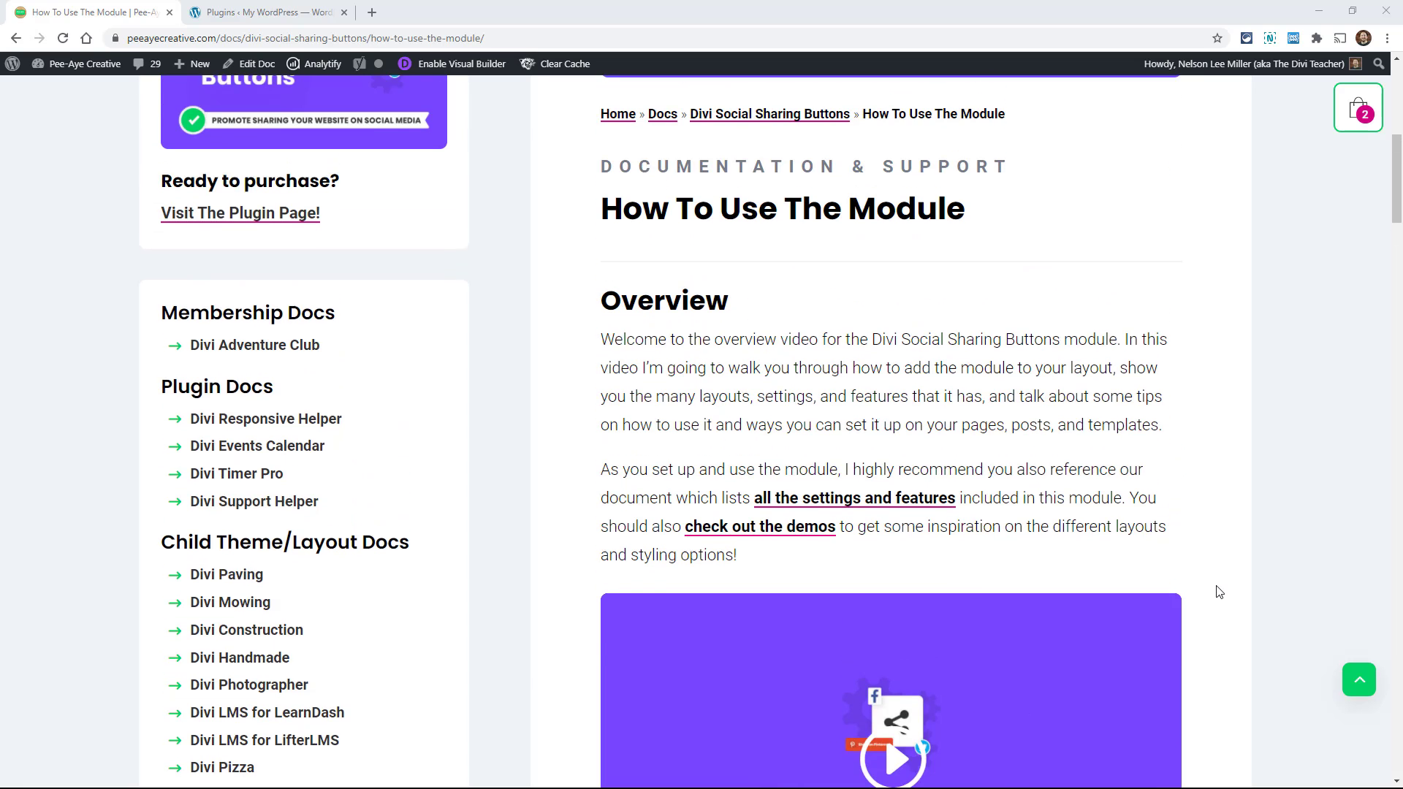
pyautogui.scroll(7, 1210, 601)
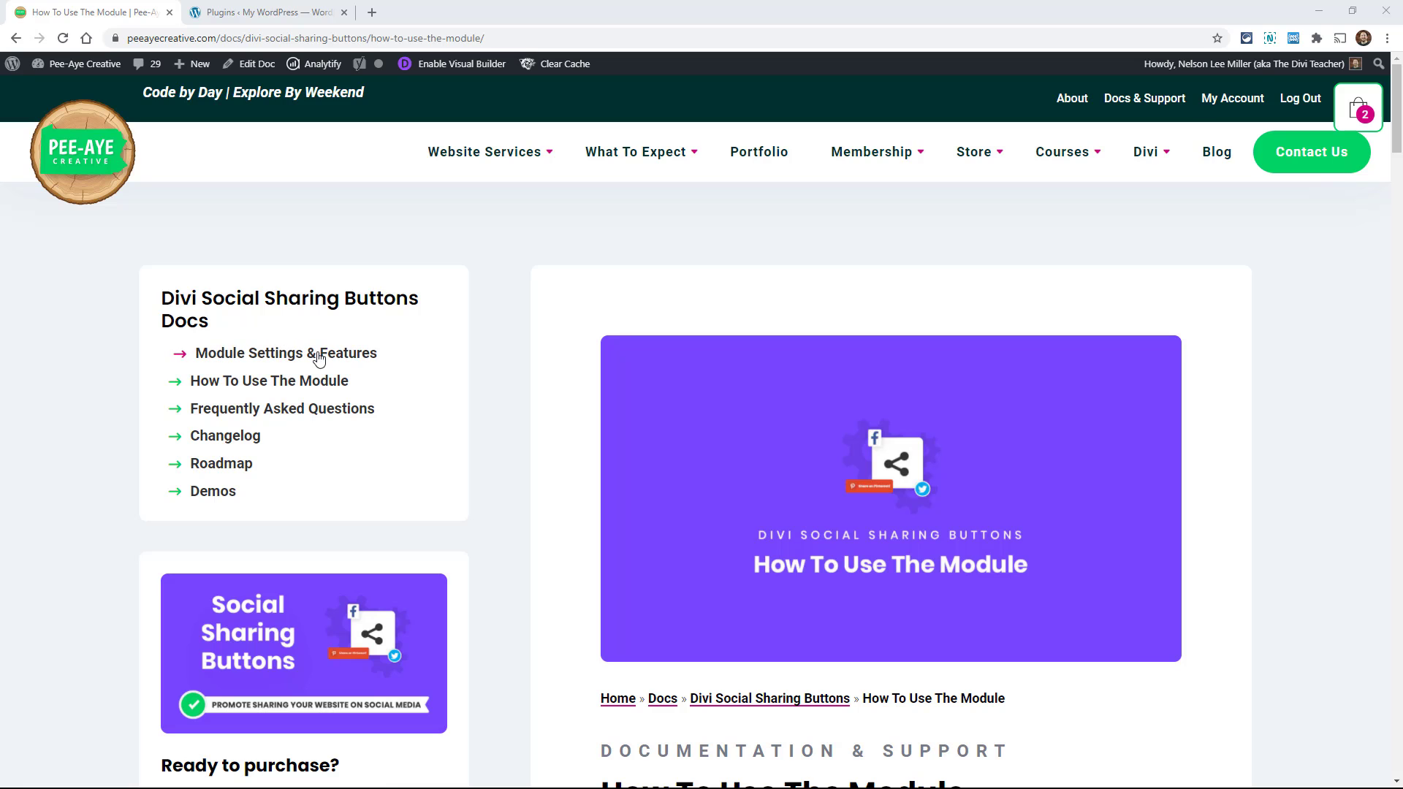
# Read the documentation from the Overview through the section on deciding where to put the module.
pyautogui.scroll(-5, 705, 541)
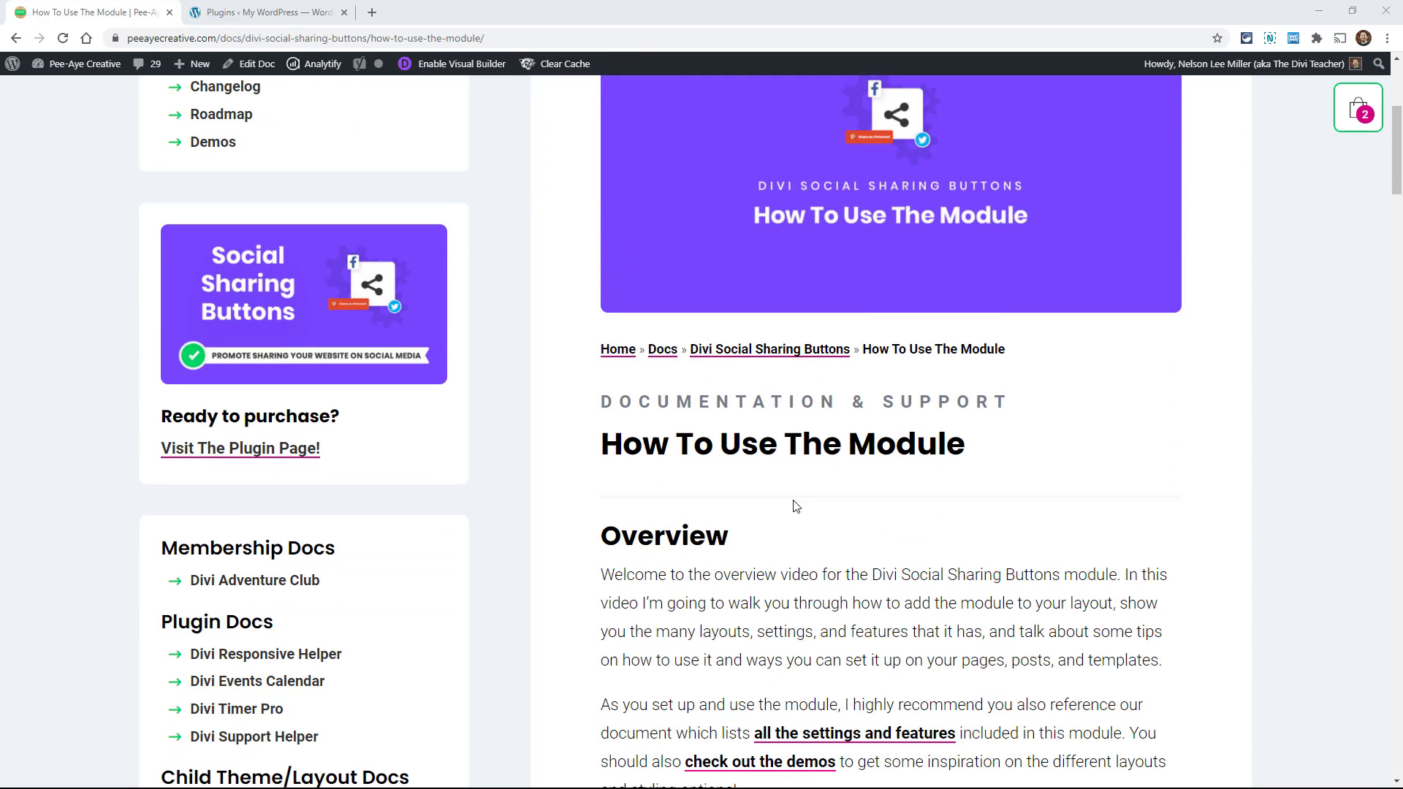
pyautogui.scroll(-2, 1009, 552)
pyautogui.scroll(-2, 1013, 552)
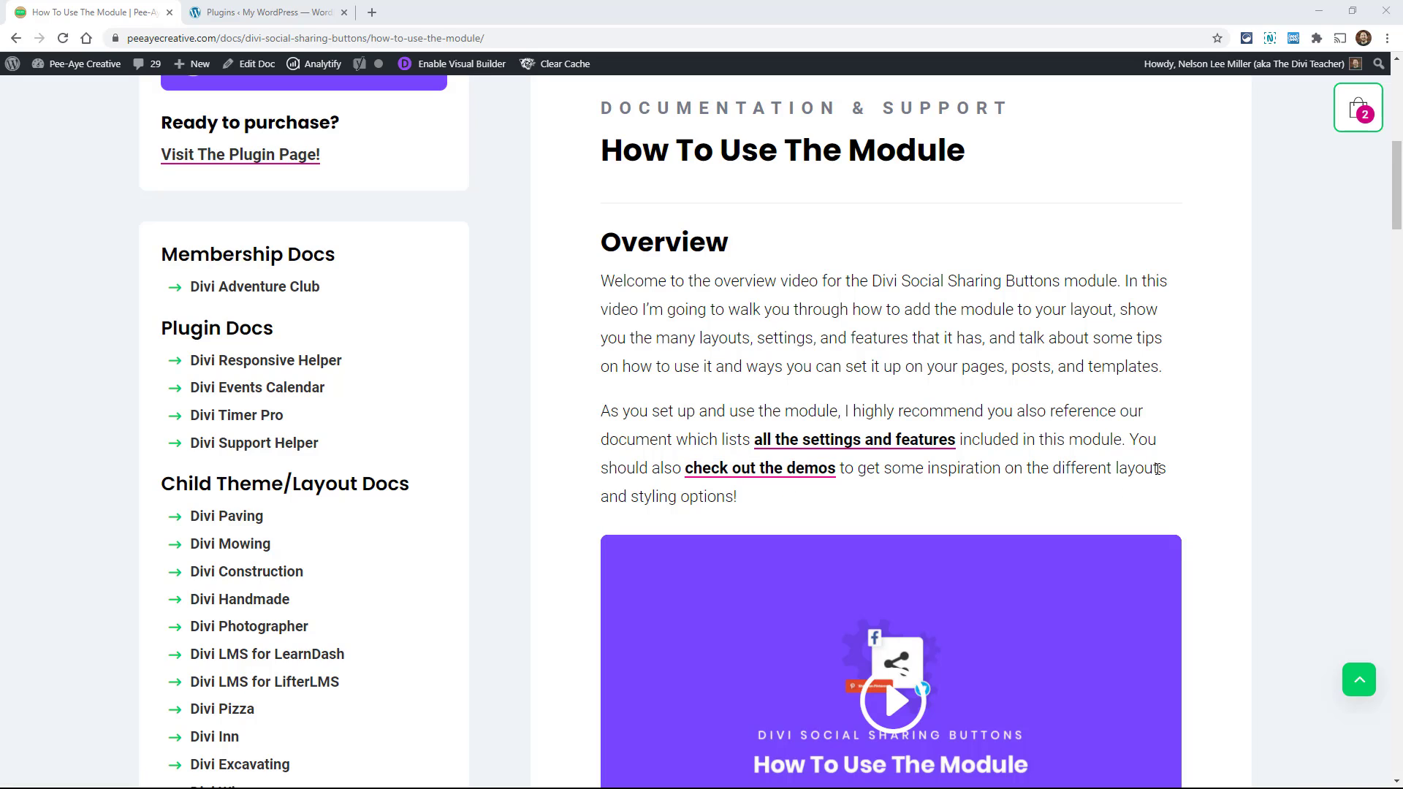
pyautogui.scroll(-1, 1231, 549)
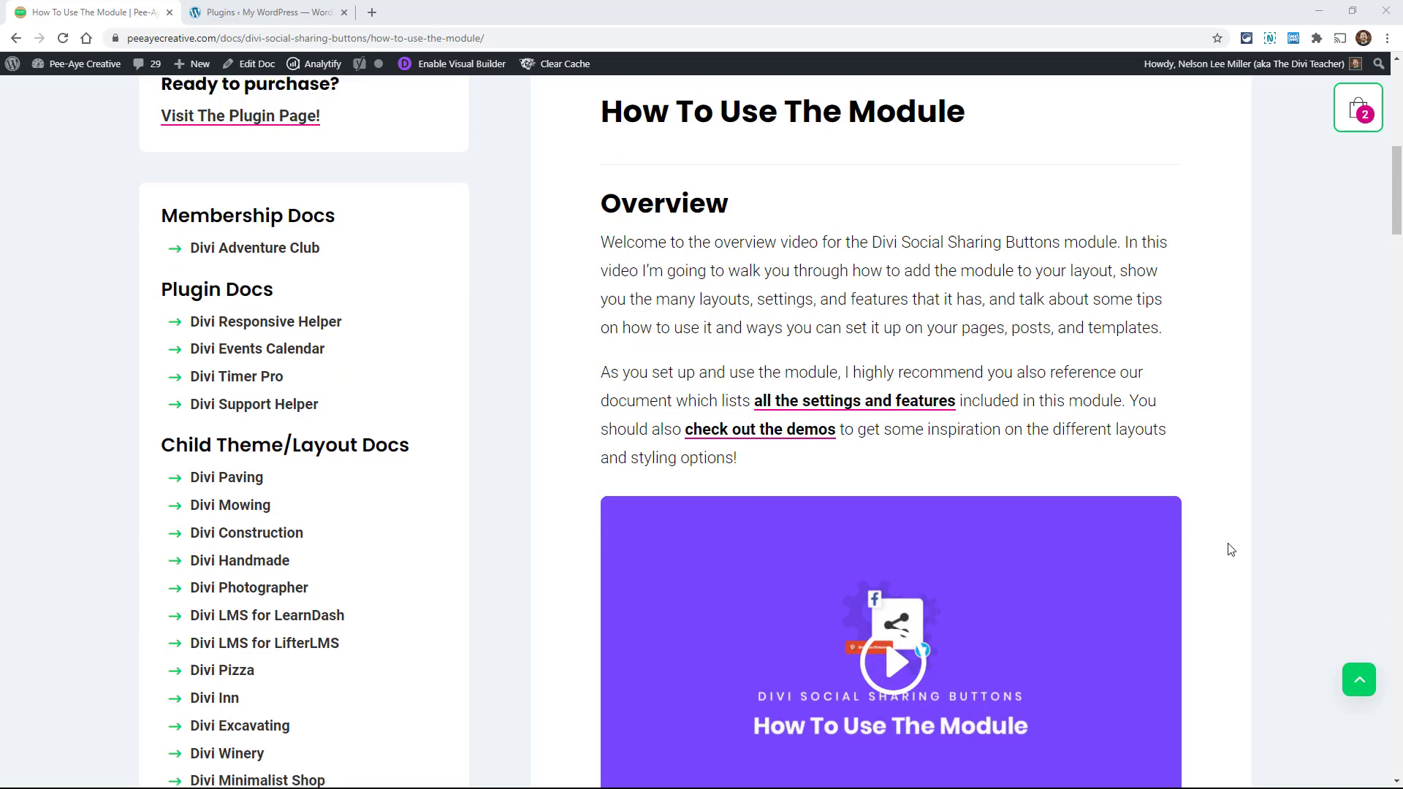
pyautogui.scroll(-5, 1231, 549)
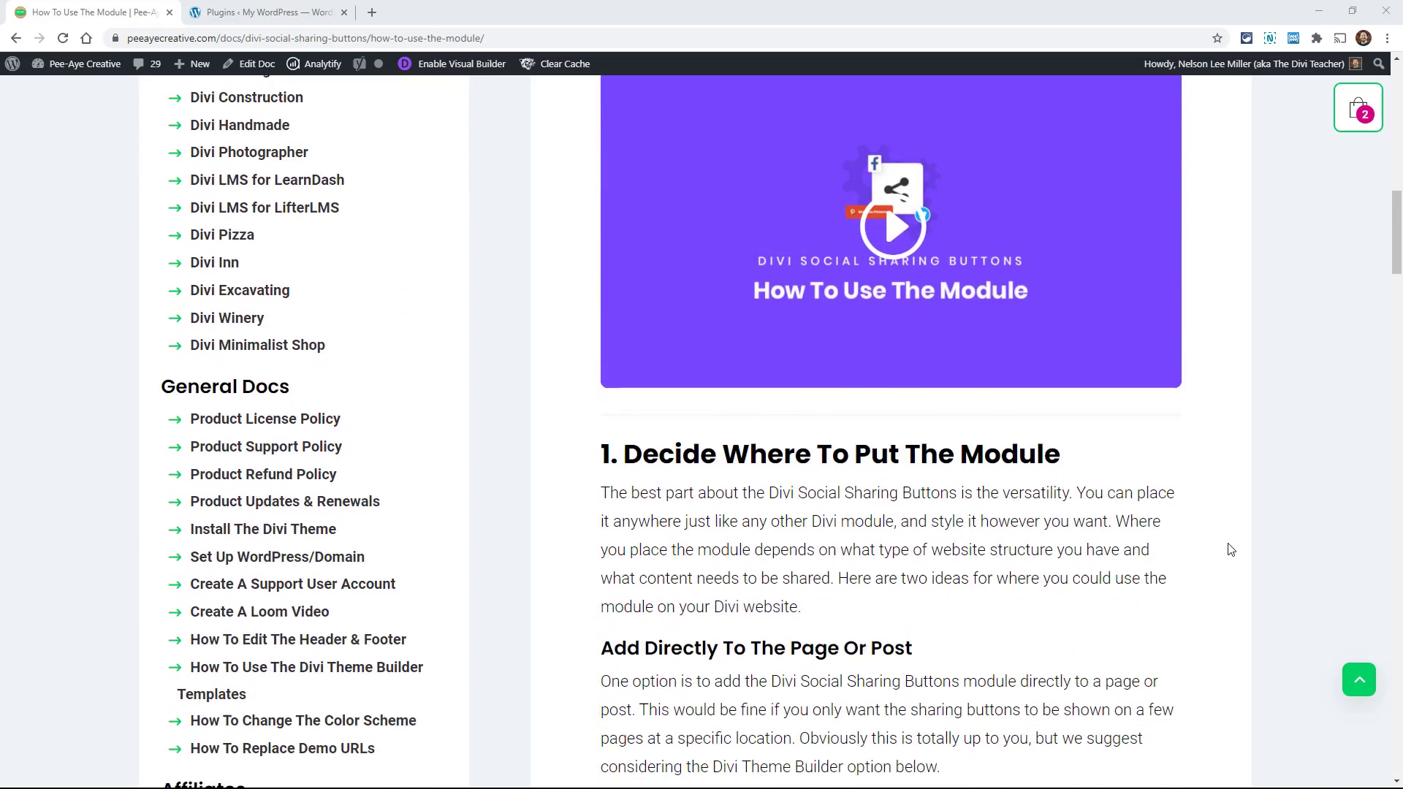
pyautogui.scroll(-4, 1231, 550)
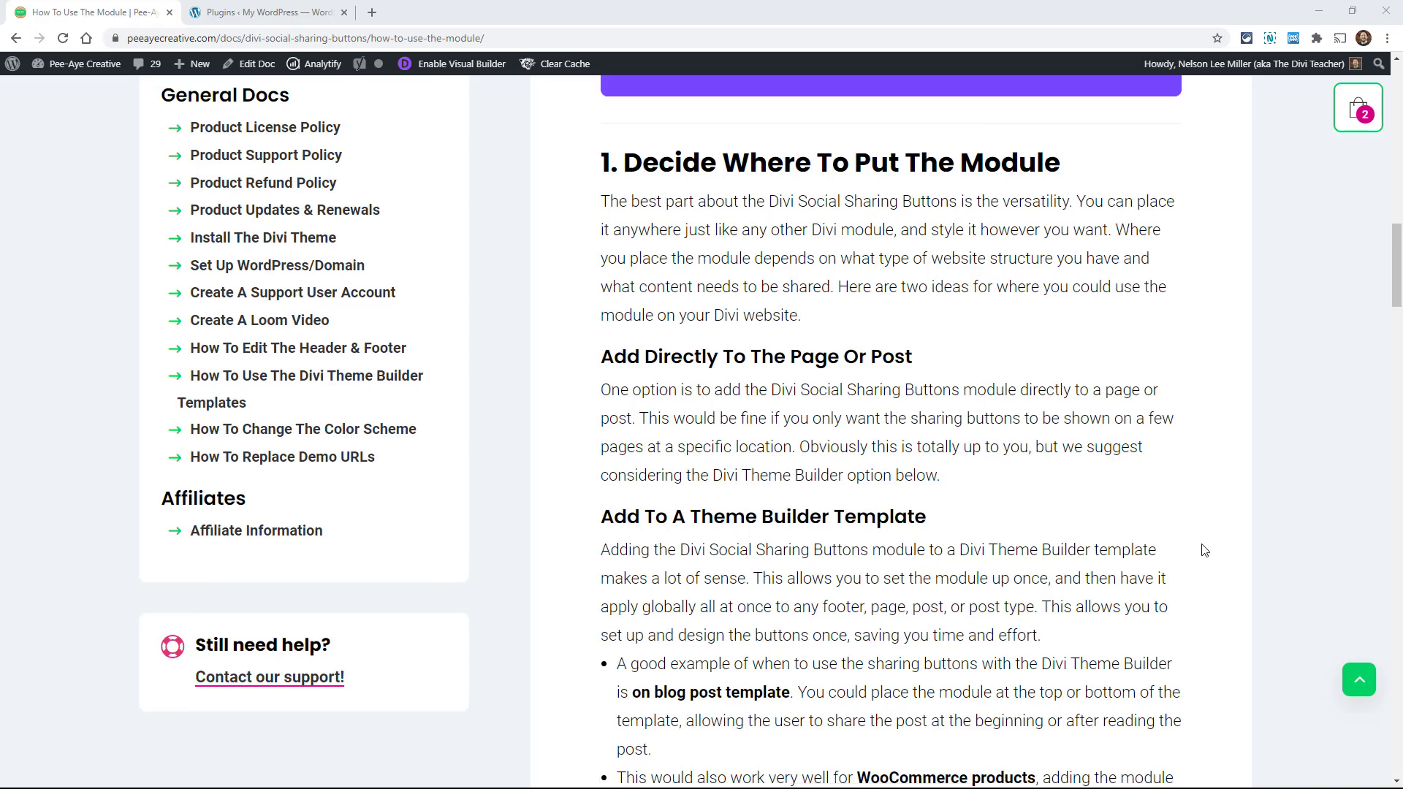
pyautogui.scroll(-1, 1204, 550)
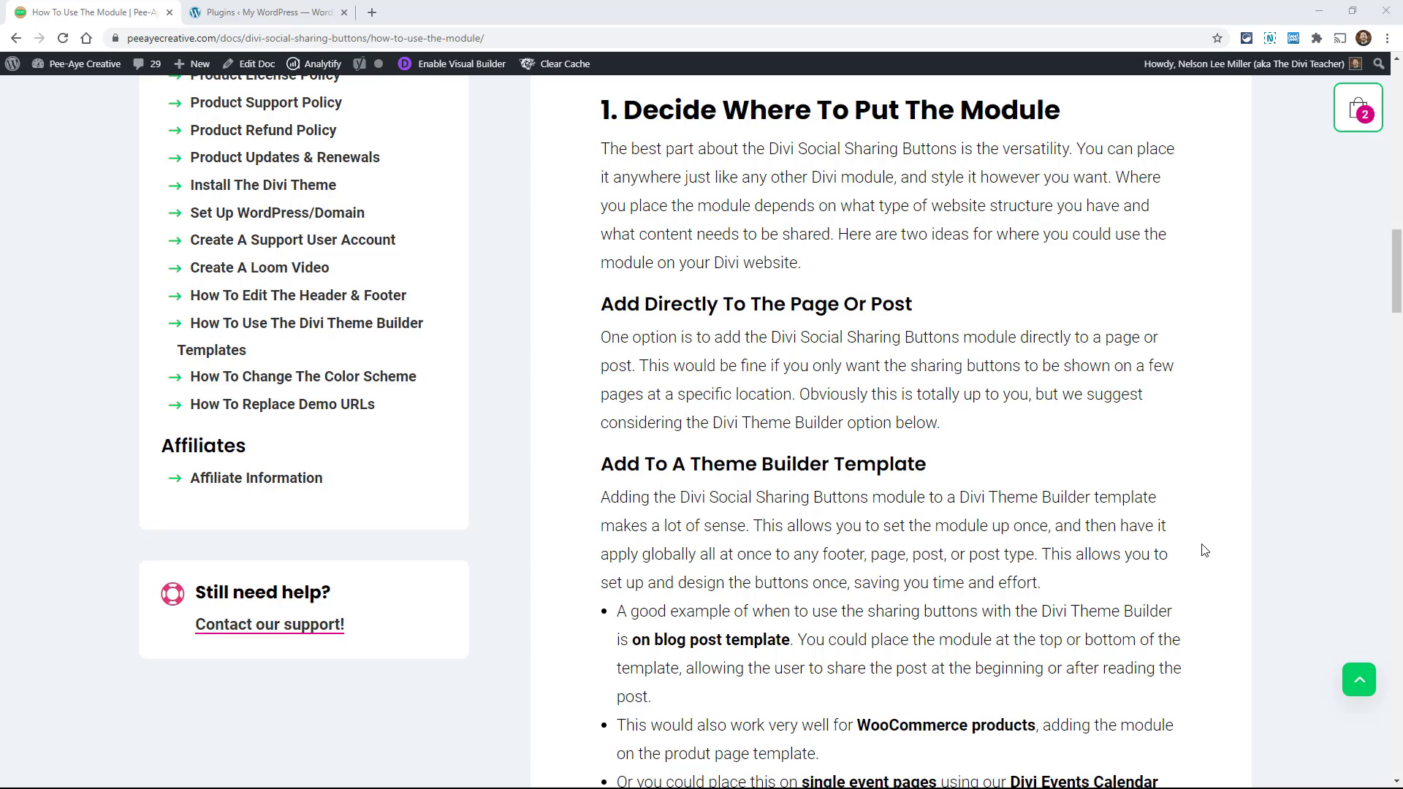
pyautogui.scroll(-3, 844, 614)
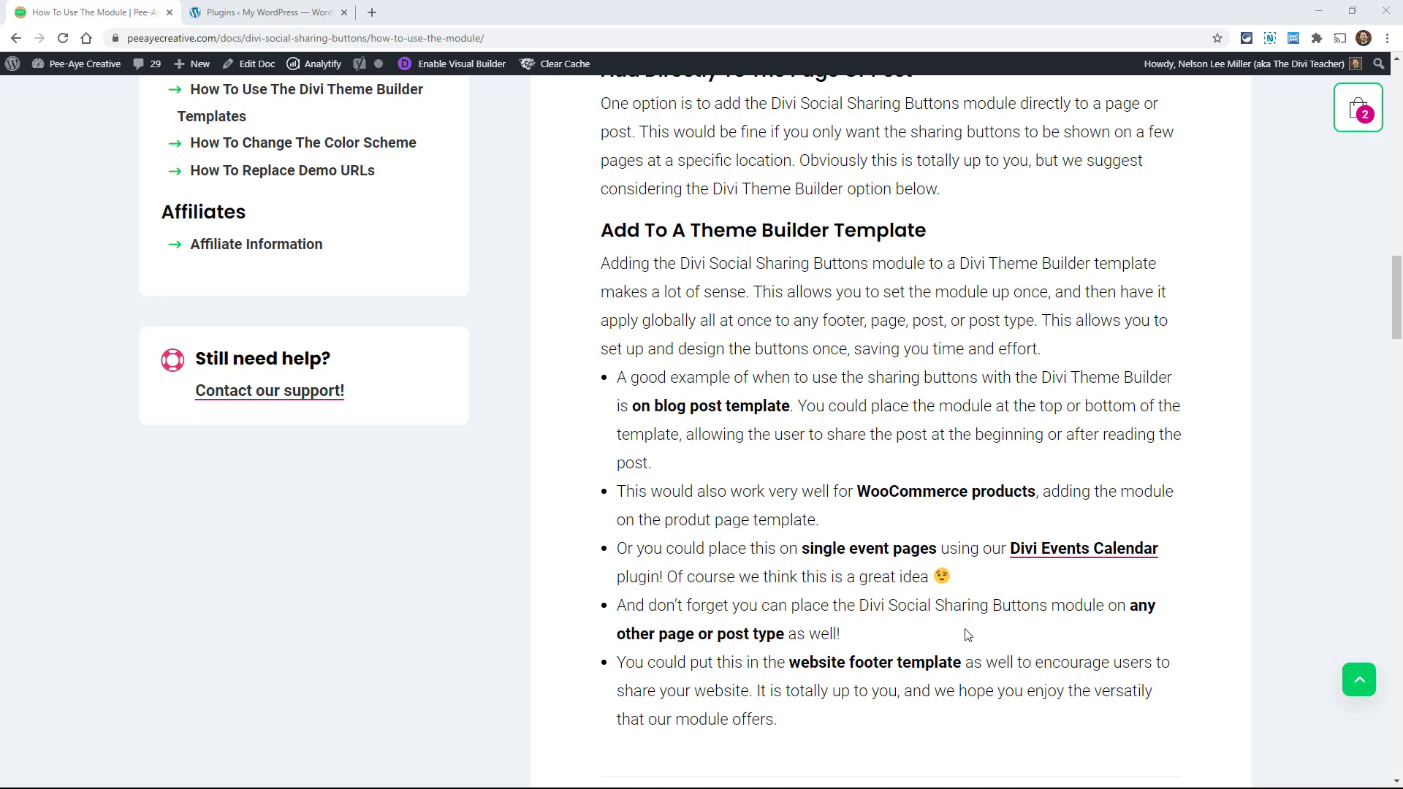
pyautogui.scroll(-2, 964, 632)
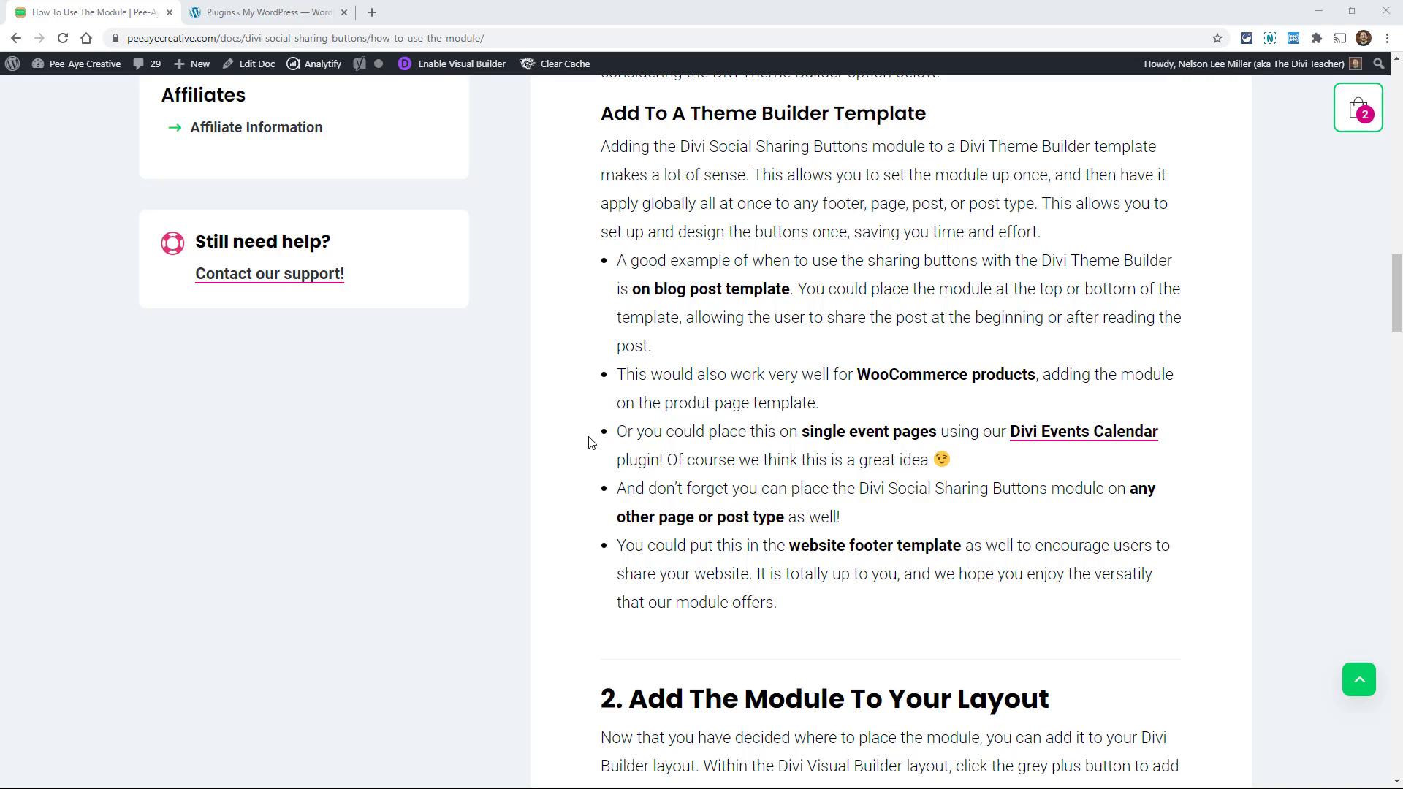
# Switch to the WordPress admin site and open the Divi Social Sharing Buttons page in the Visual Builder.
pyautogui.click(237, 14)
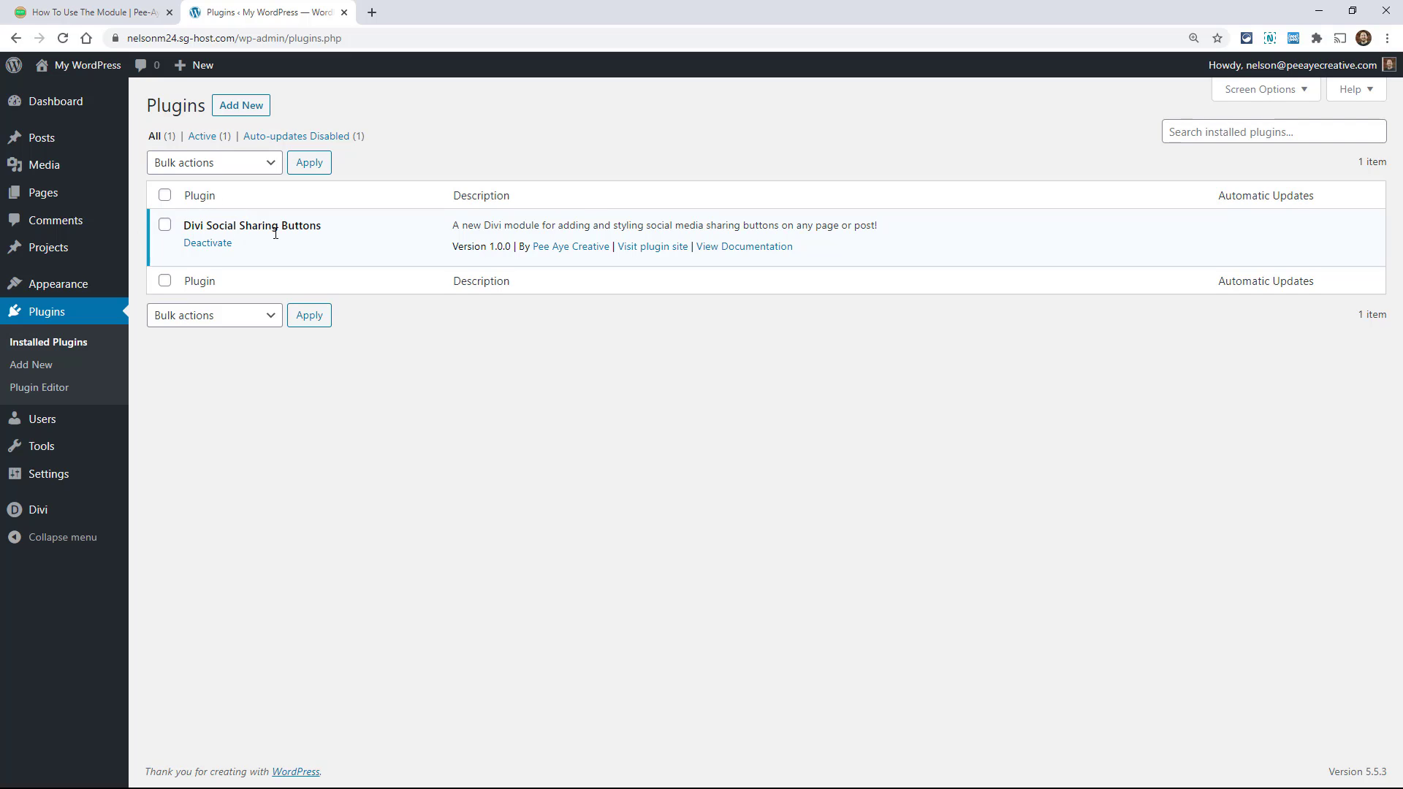
pyautogui.moveTo(38, 196)
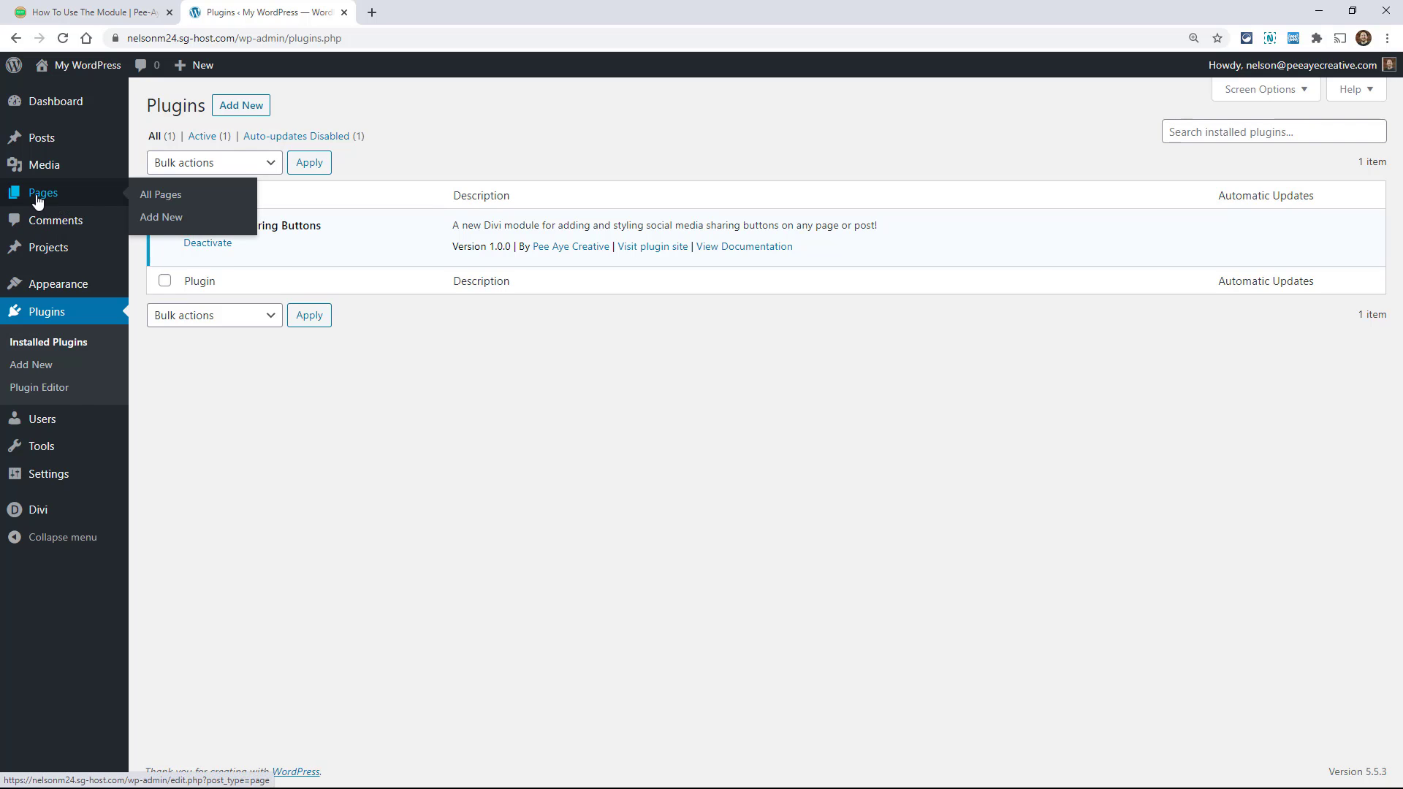
pyautogui.click(38, 197)
pyautogui.click(307, 242)
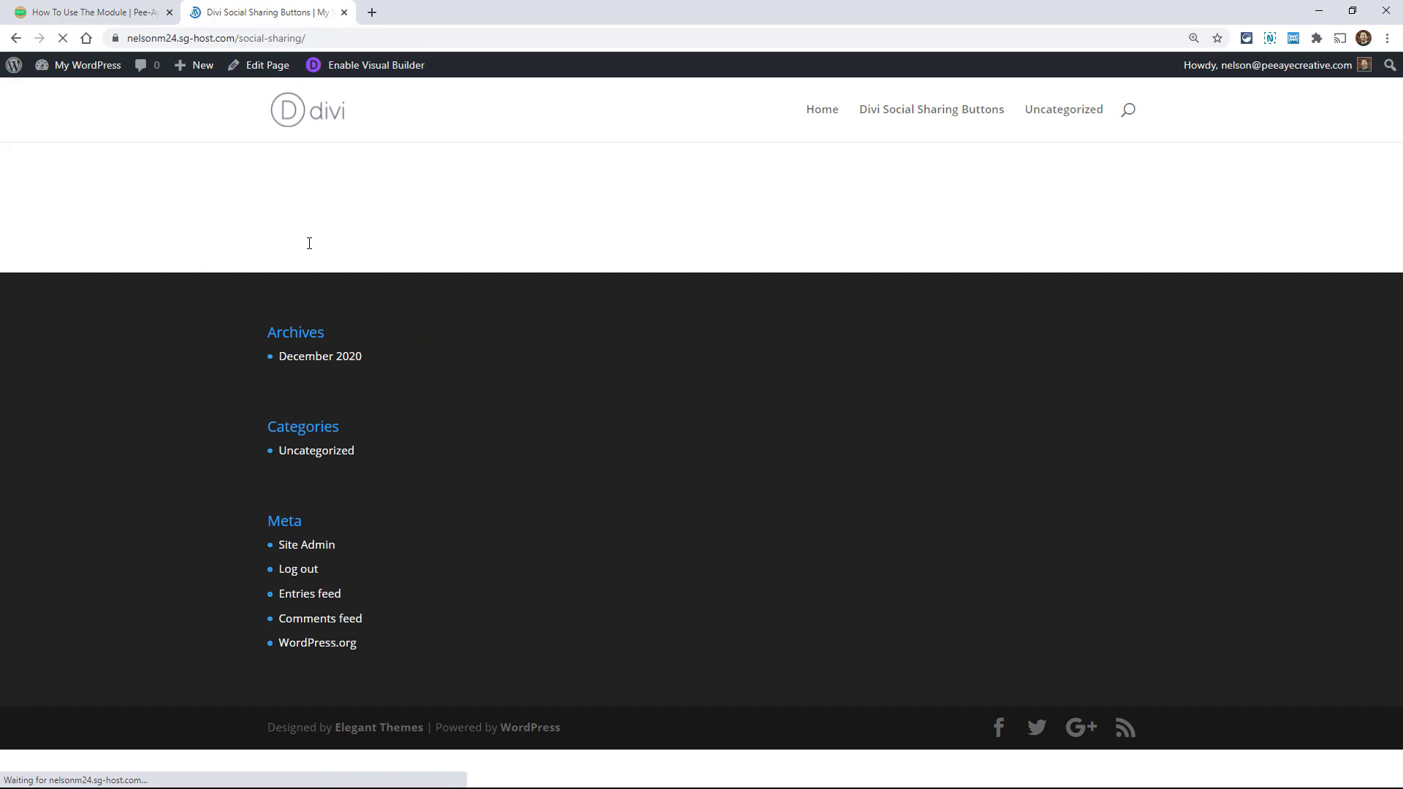
pyautogui.click(353, 73)
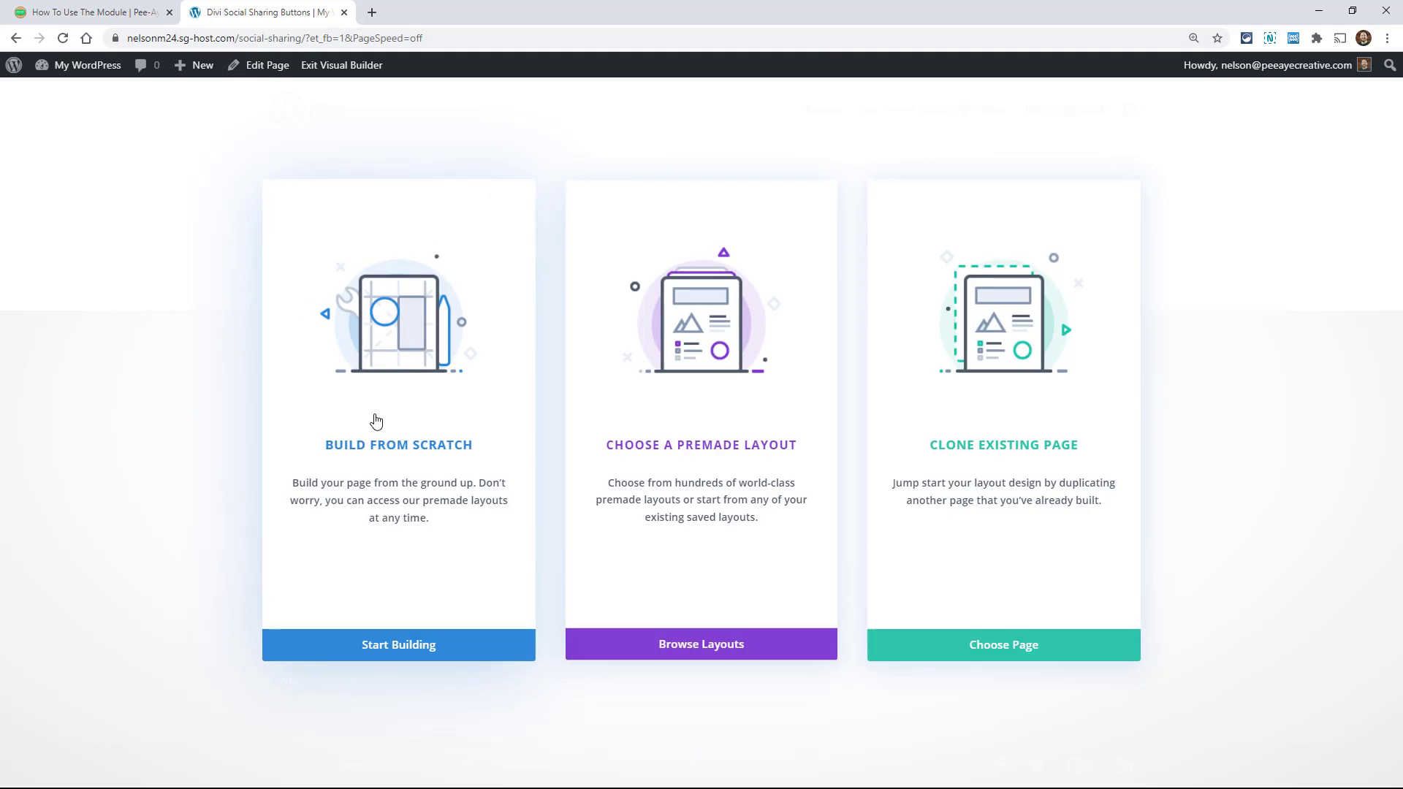
# Start the page from scratch with a single-column row and insert the Social Sharing Buttons module in it.
pyautogui.click(376, 422)
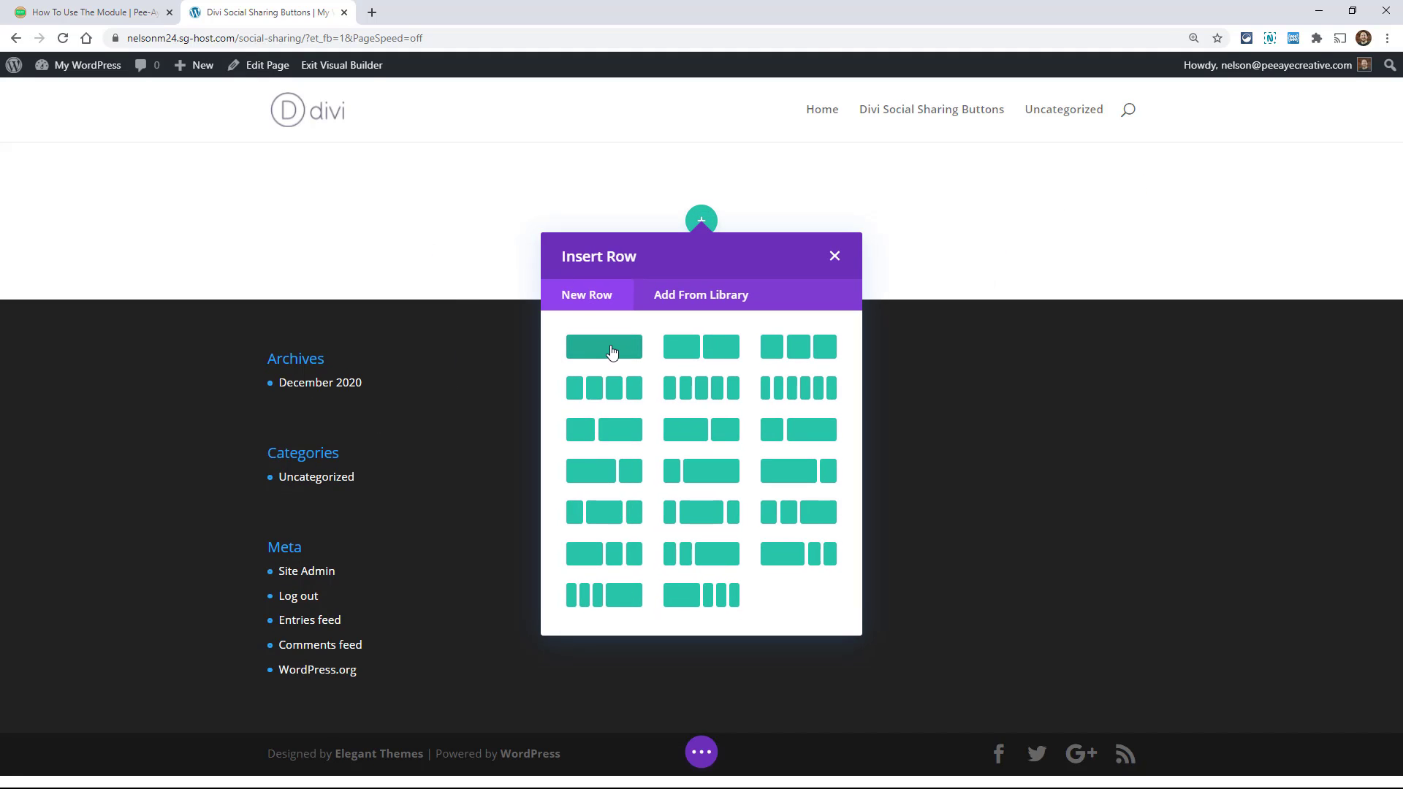
pyautogui.click(612, 352)
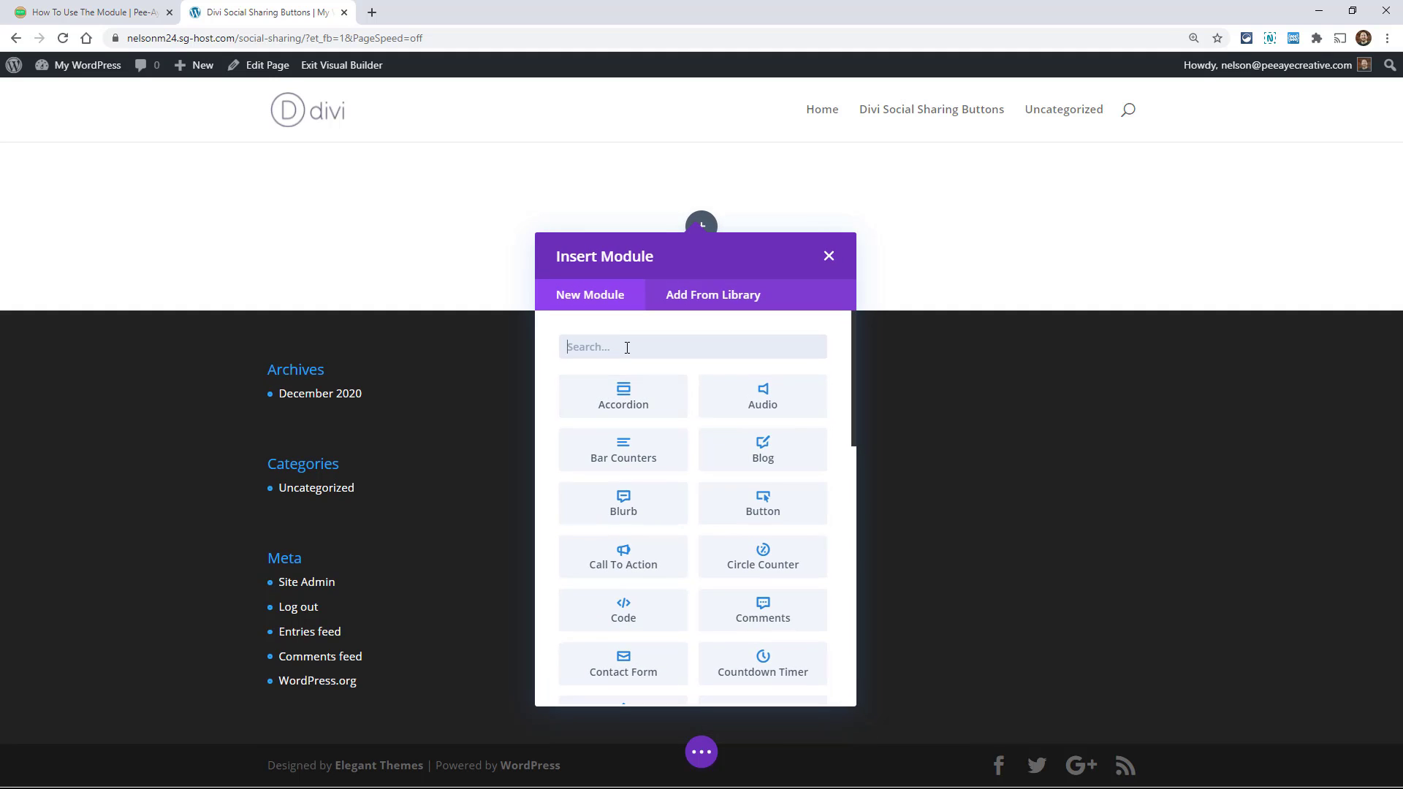
pyautogui.write('social')
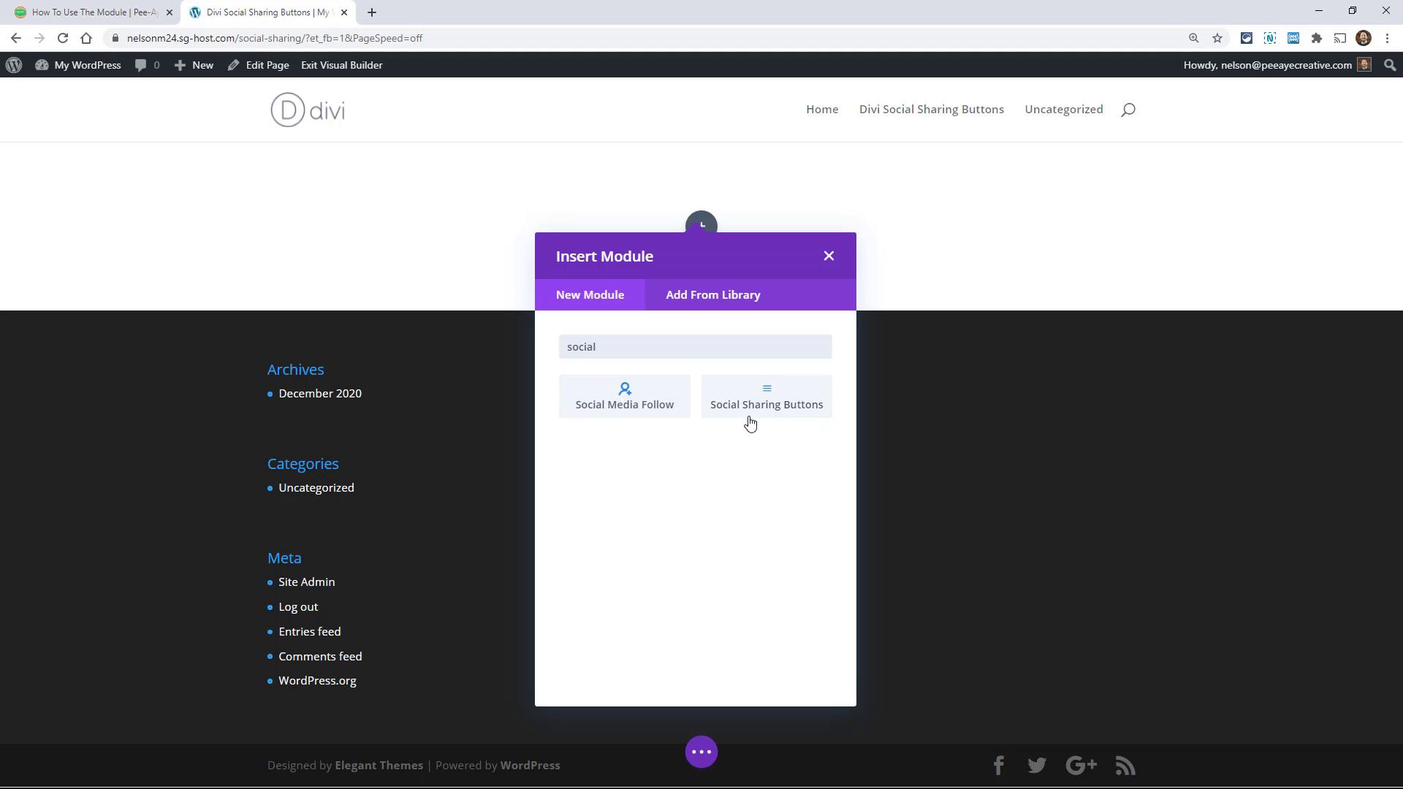
pyautogui.click(772, 409)
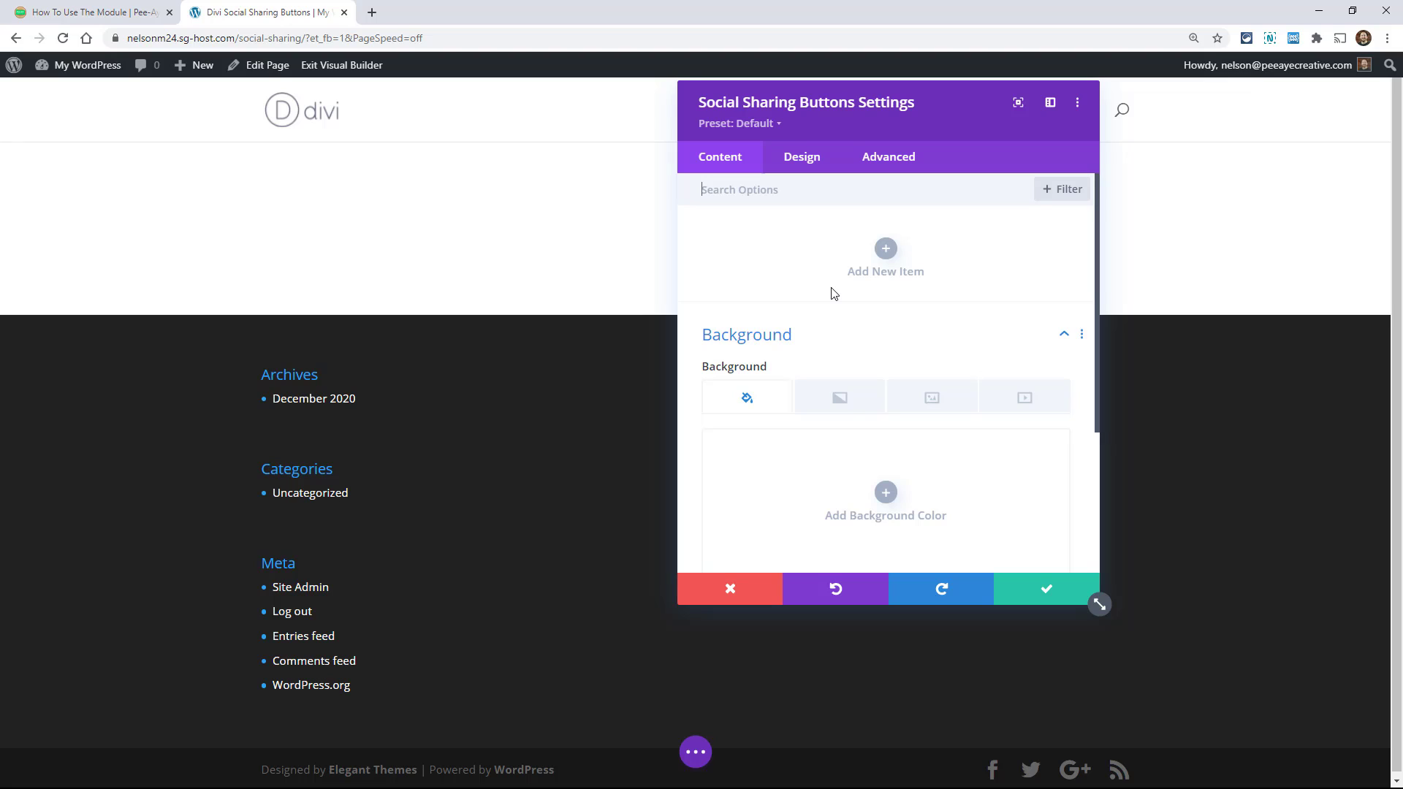
# Add a Facebook sharing button to the module and review the available social networks, keeping Facebook selected.
pyautogui.click(887, 251)
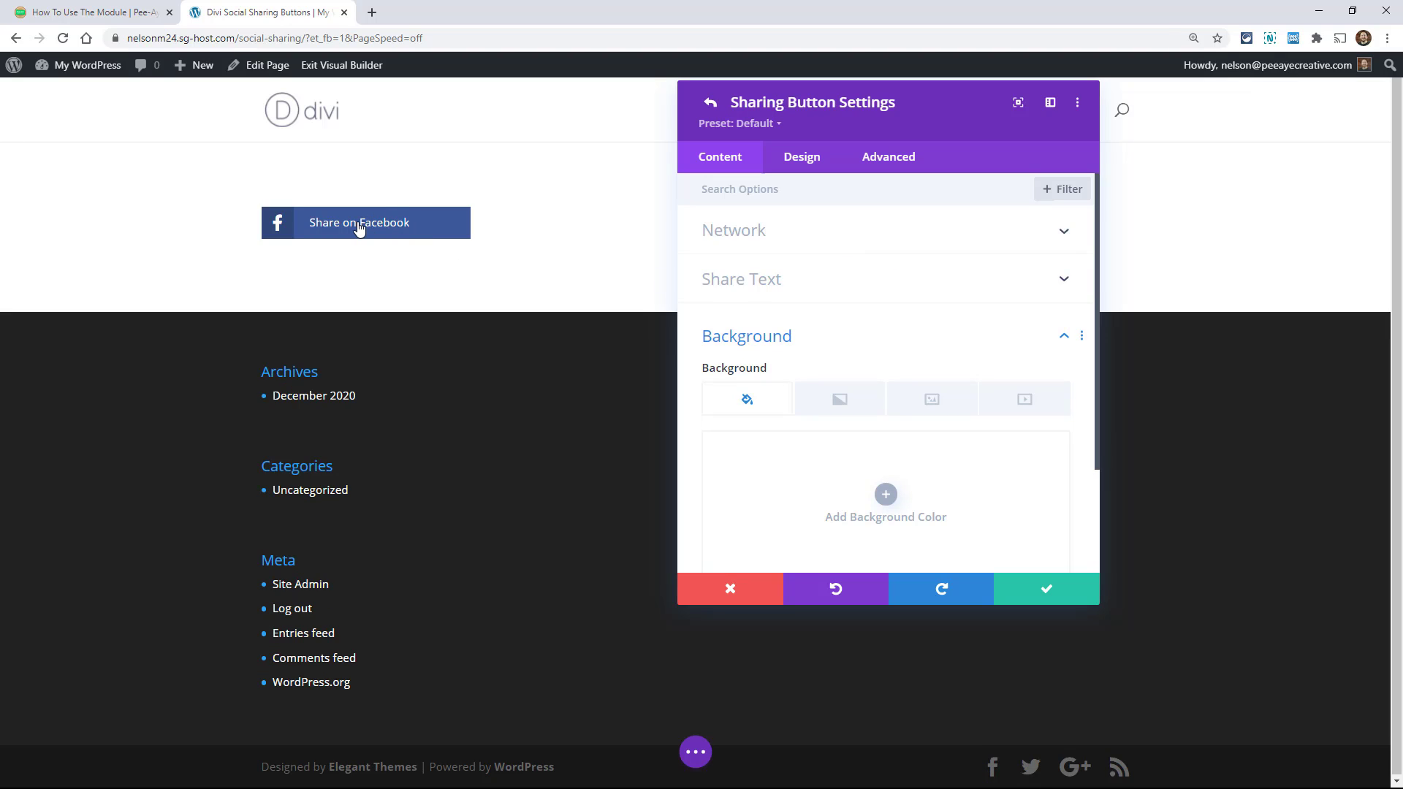
pyautogui.click(760, 244)
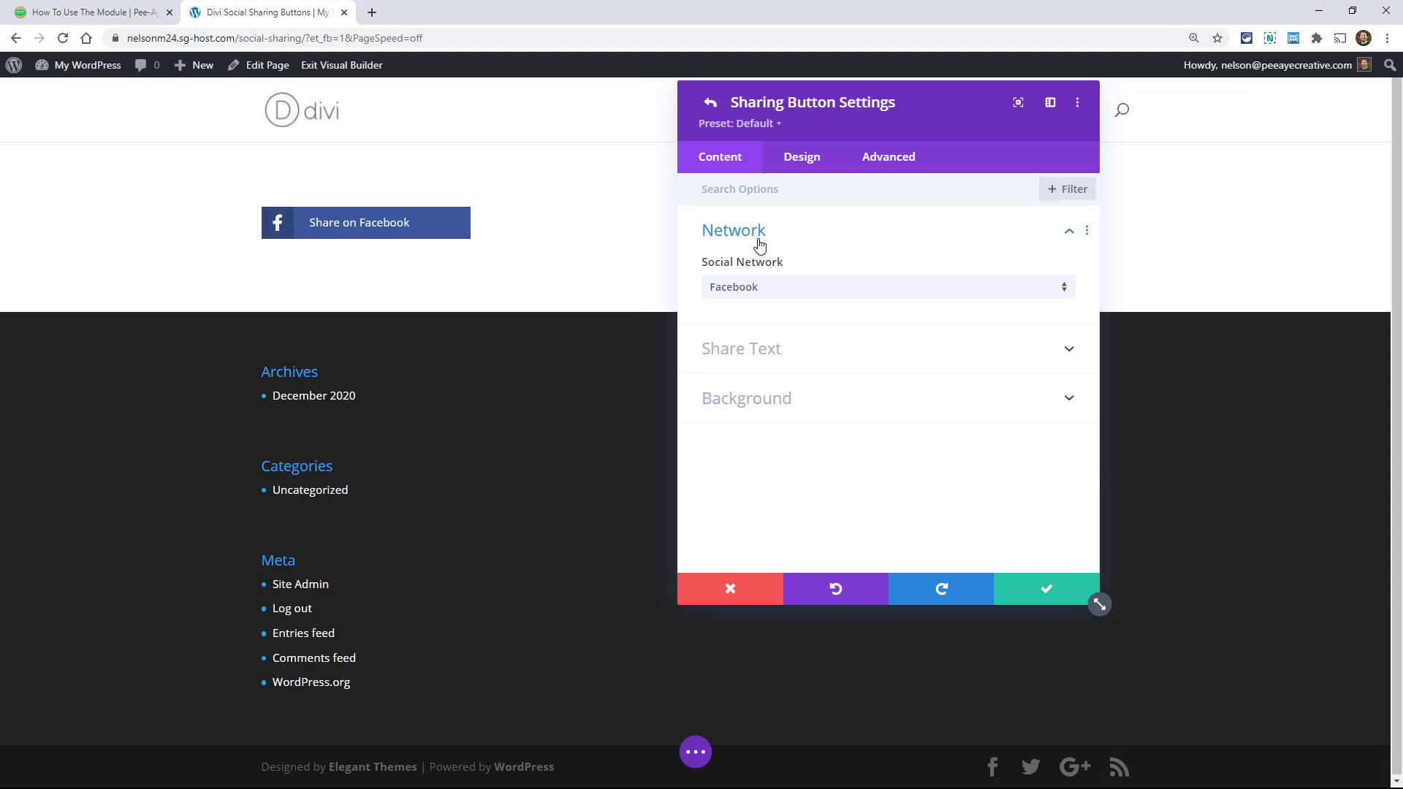
pyautogui.click(740, 294)
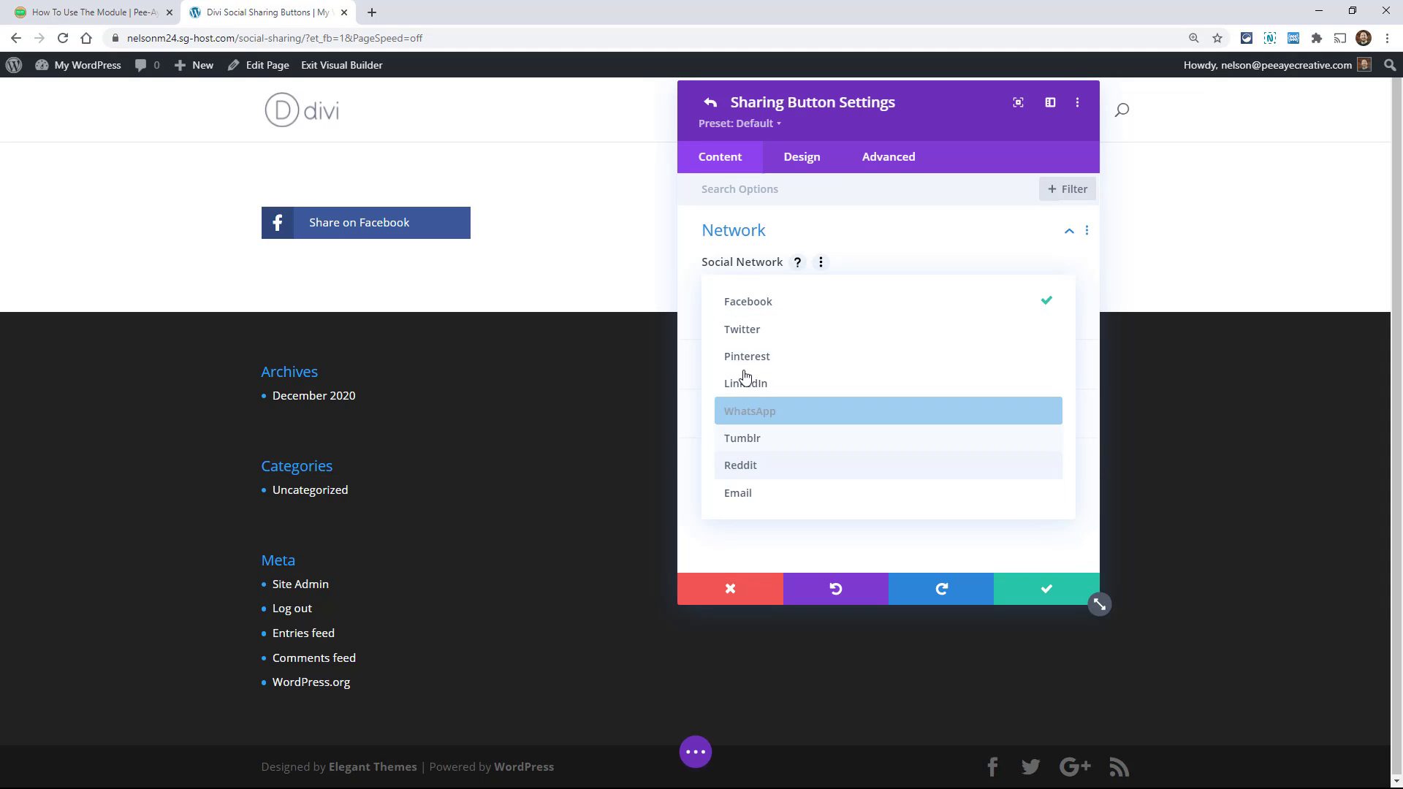
pyautogui.click(706, 112)
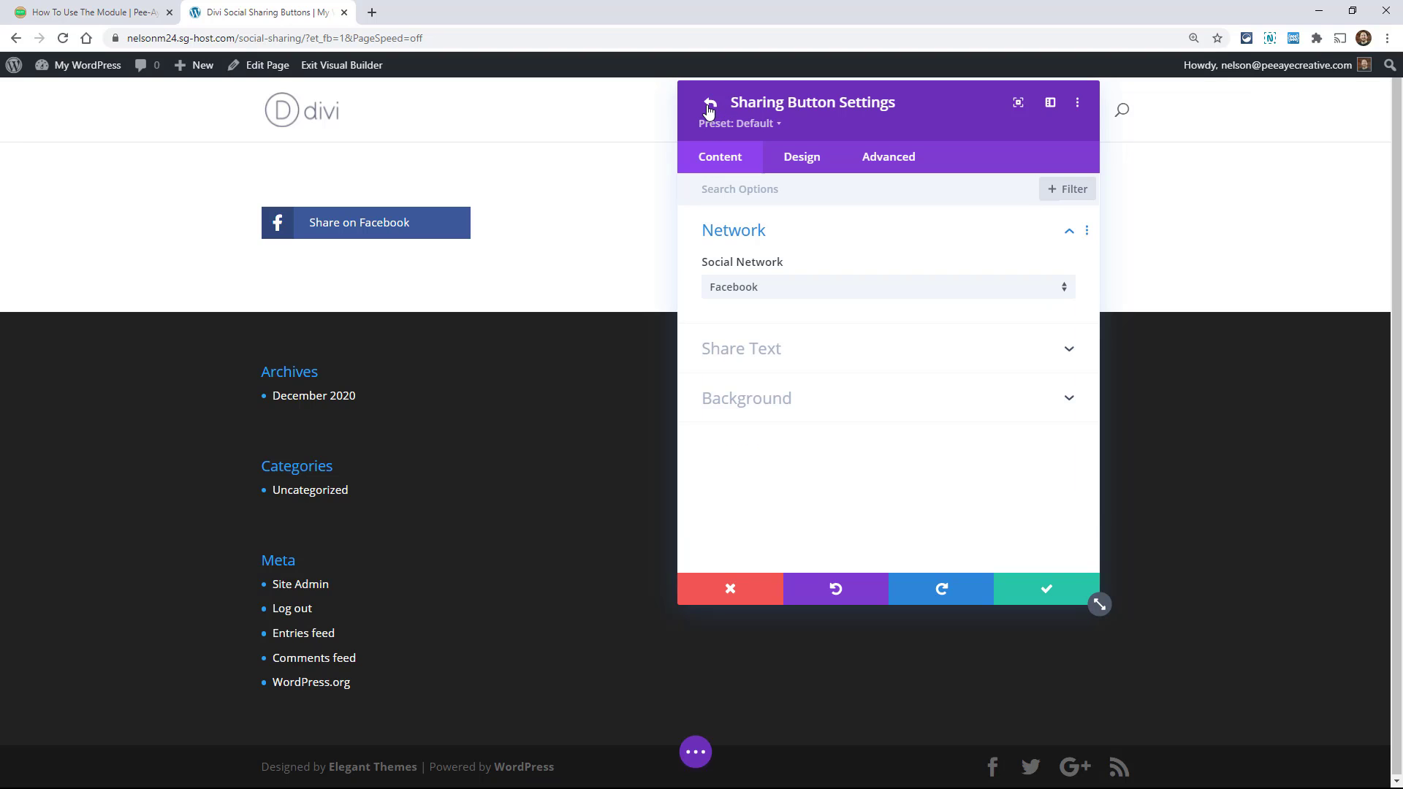
pyautogui.click(708, 108)
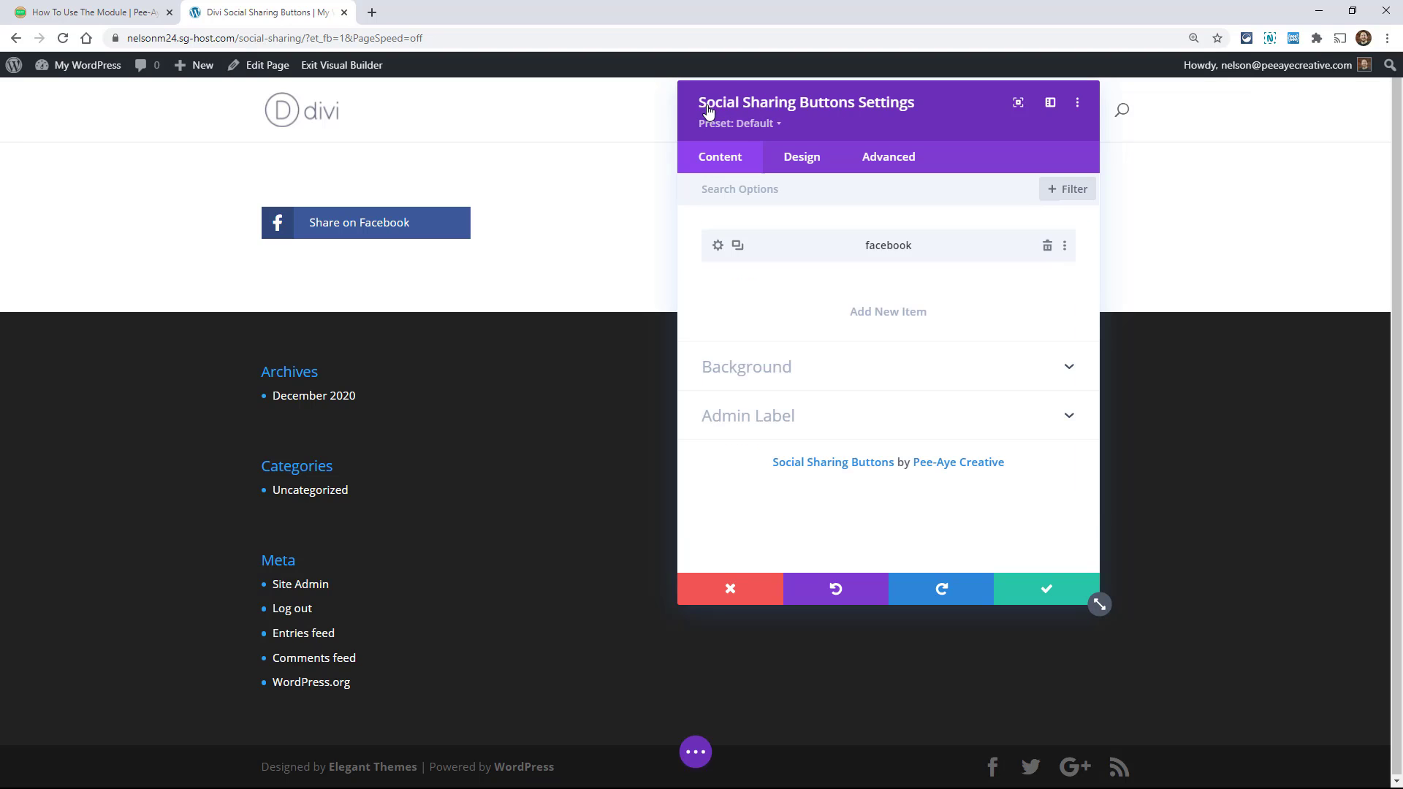
# Duplicate the Facebook sharing button and set the copy's social network to Twitter.
pyautogui.click(738, 247)
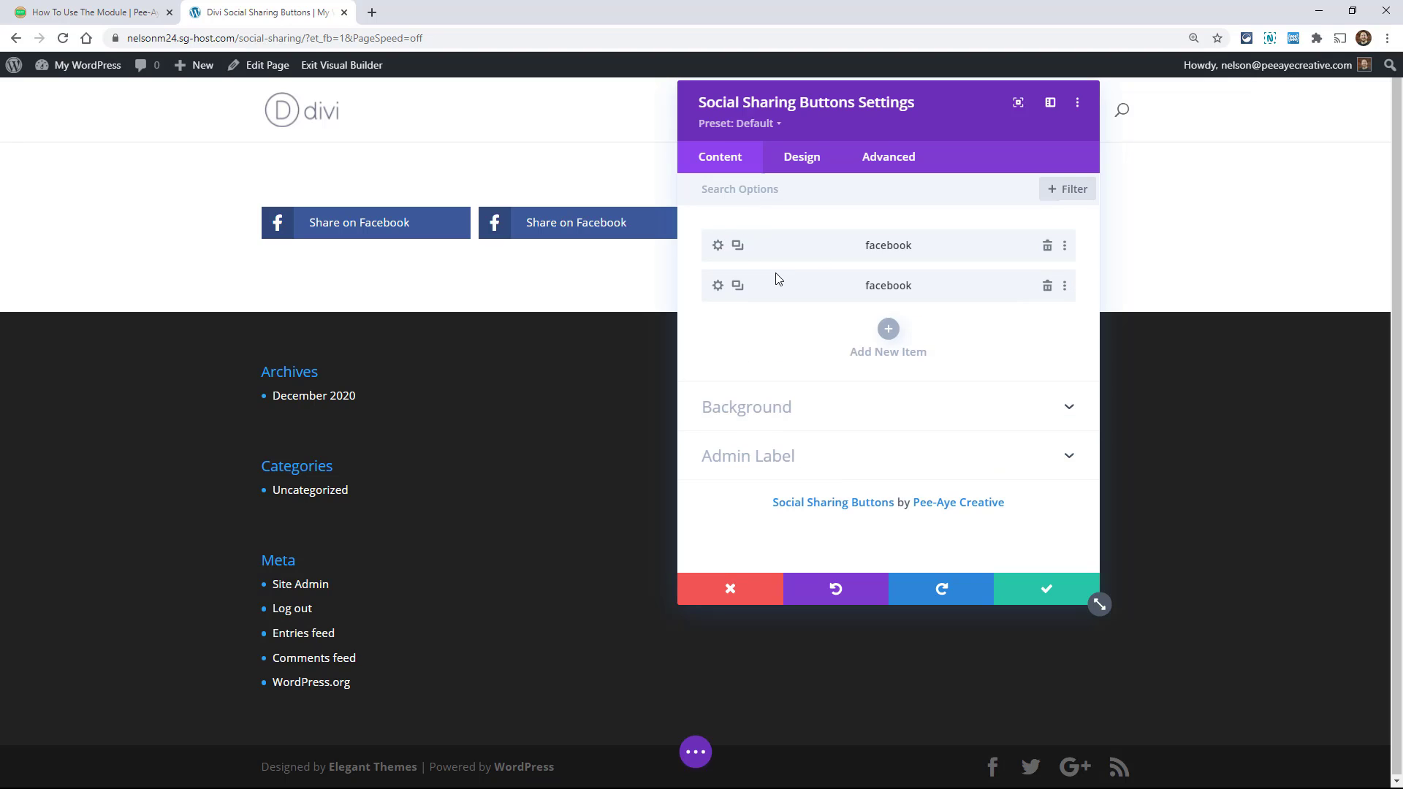
pyautogui.click(718, 286)
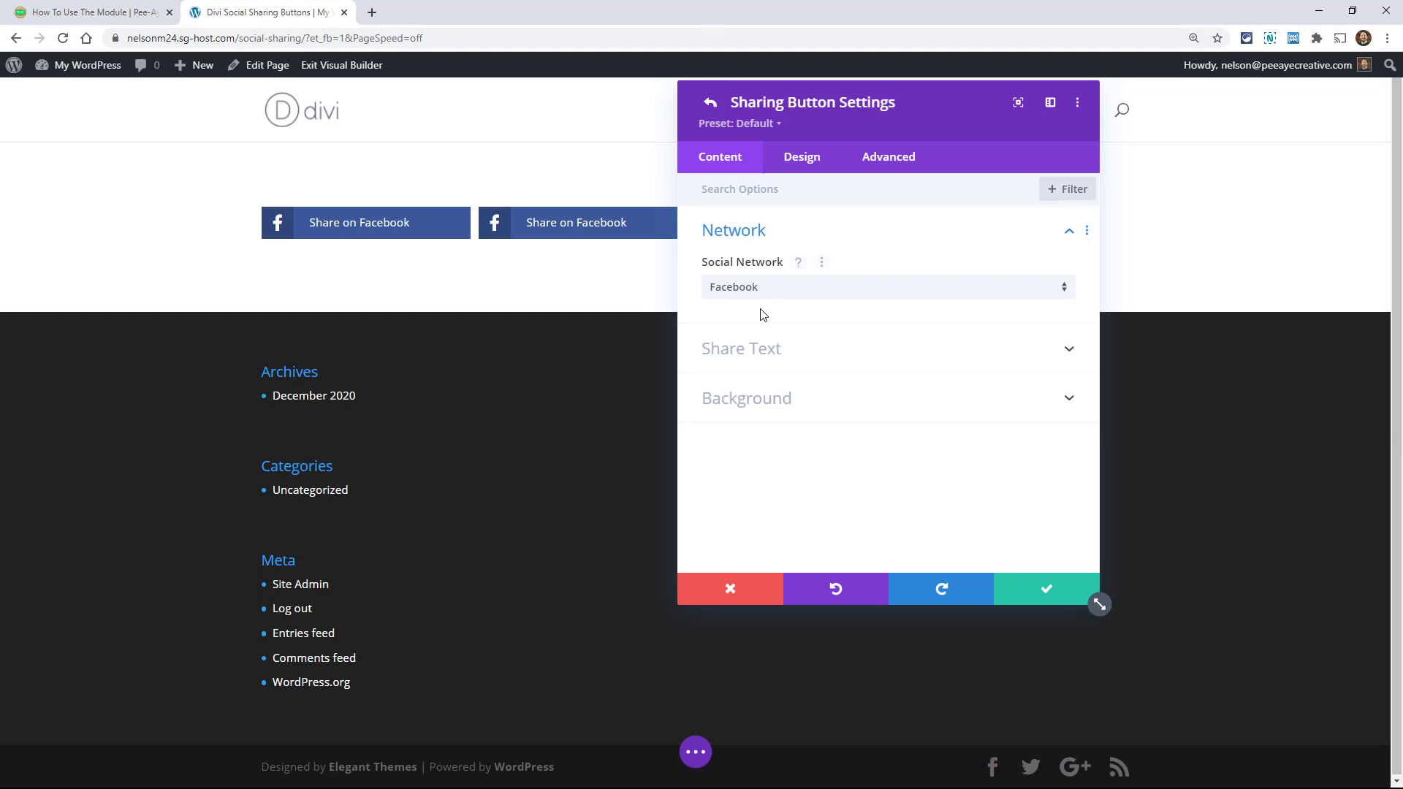
pyautogui.click(760, 287)
pyautogui.click(747, 329)
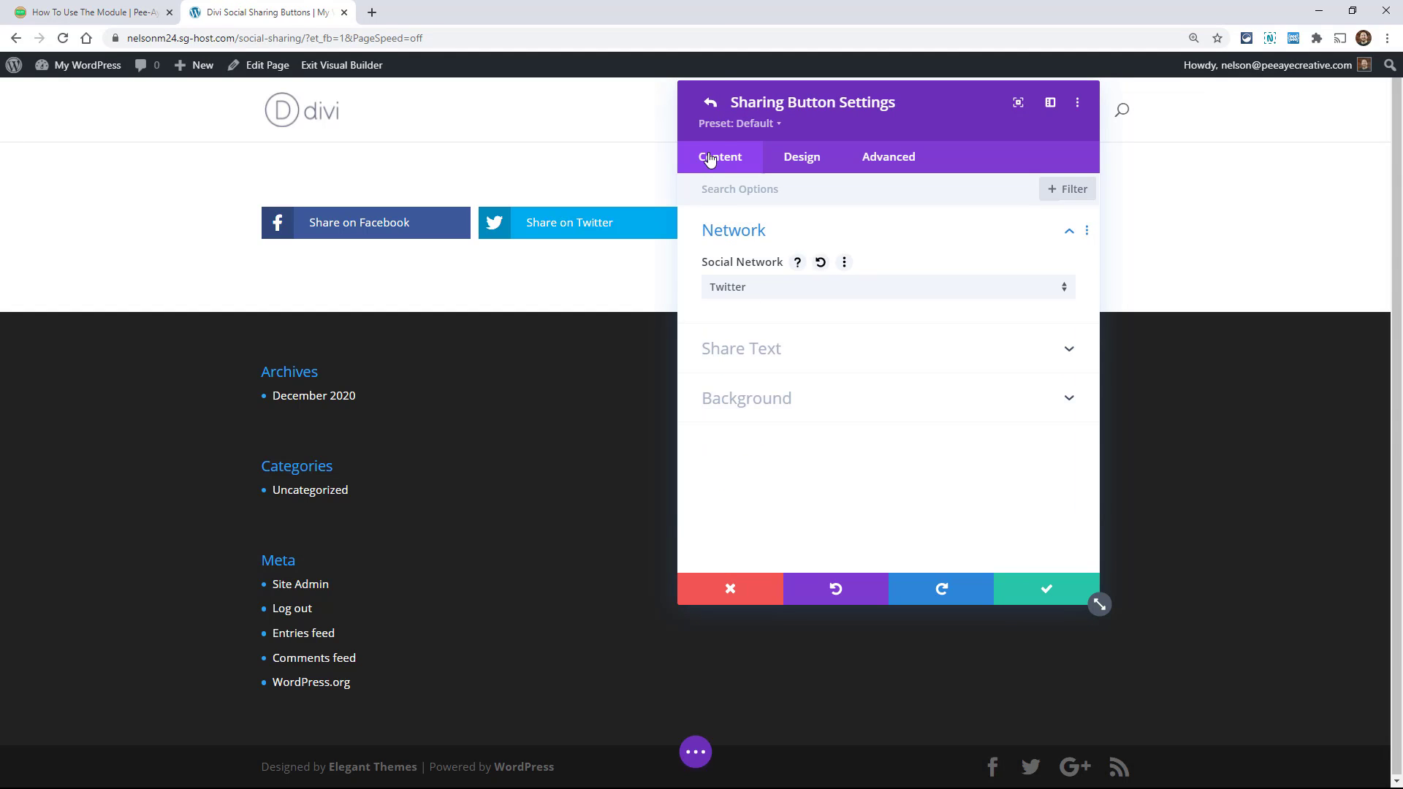
pyautogui.click(710, 102)
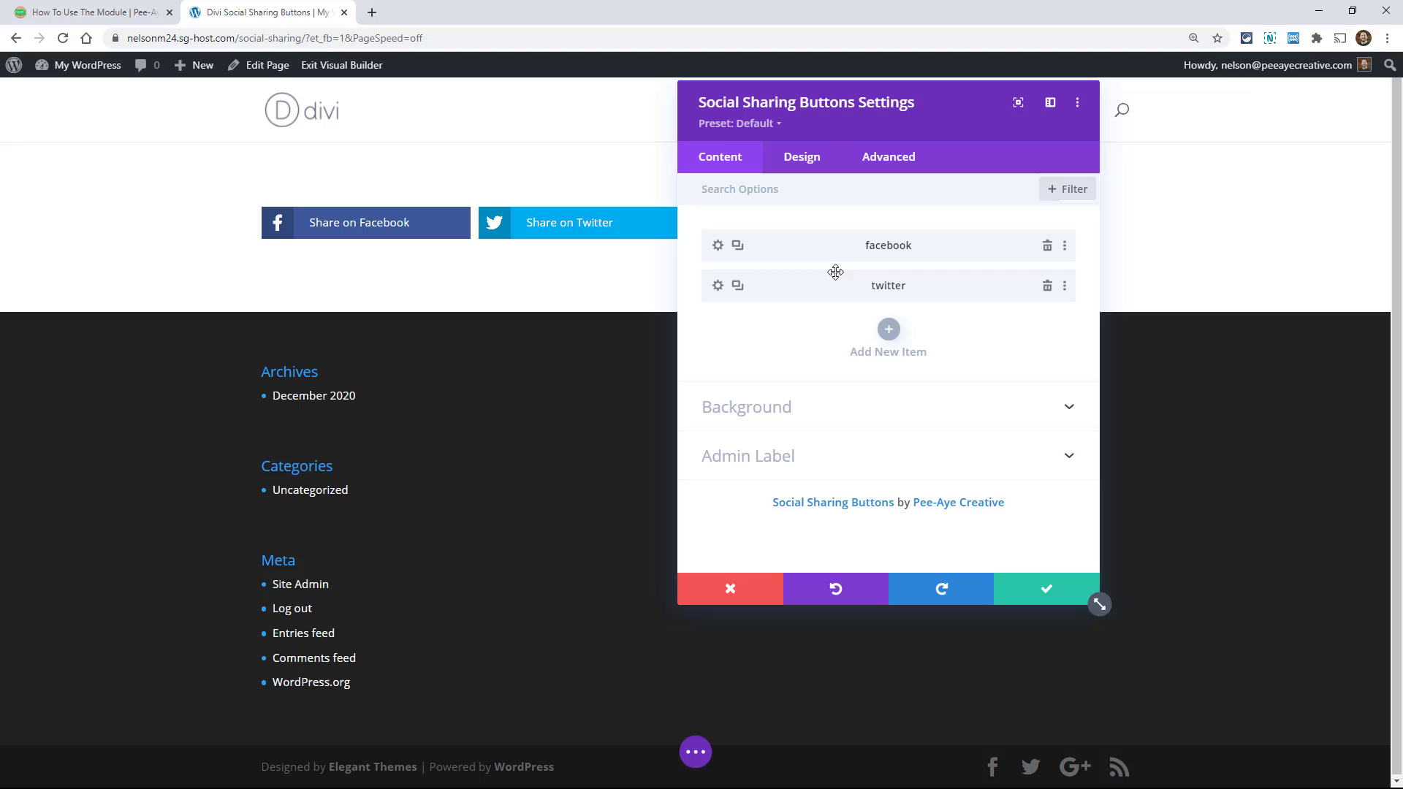
# Add a third sharing button item and set its social network to Pinterest.
pyautogui.click(890, 330)
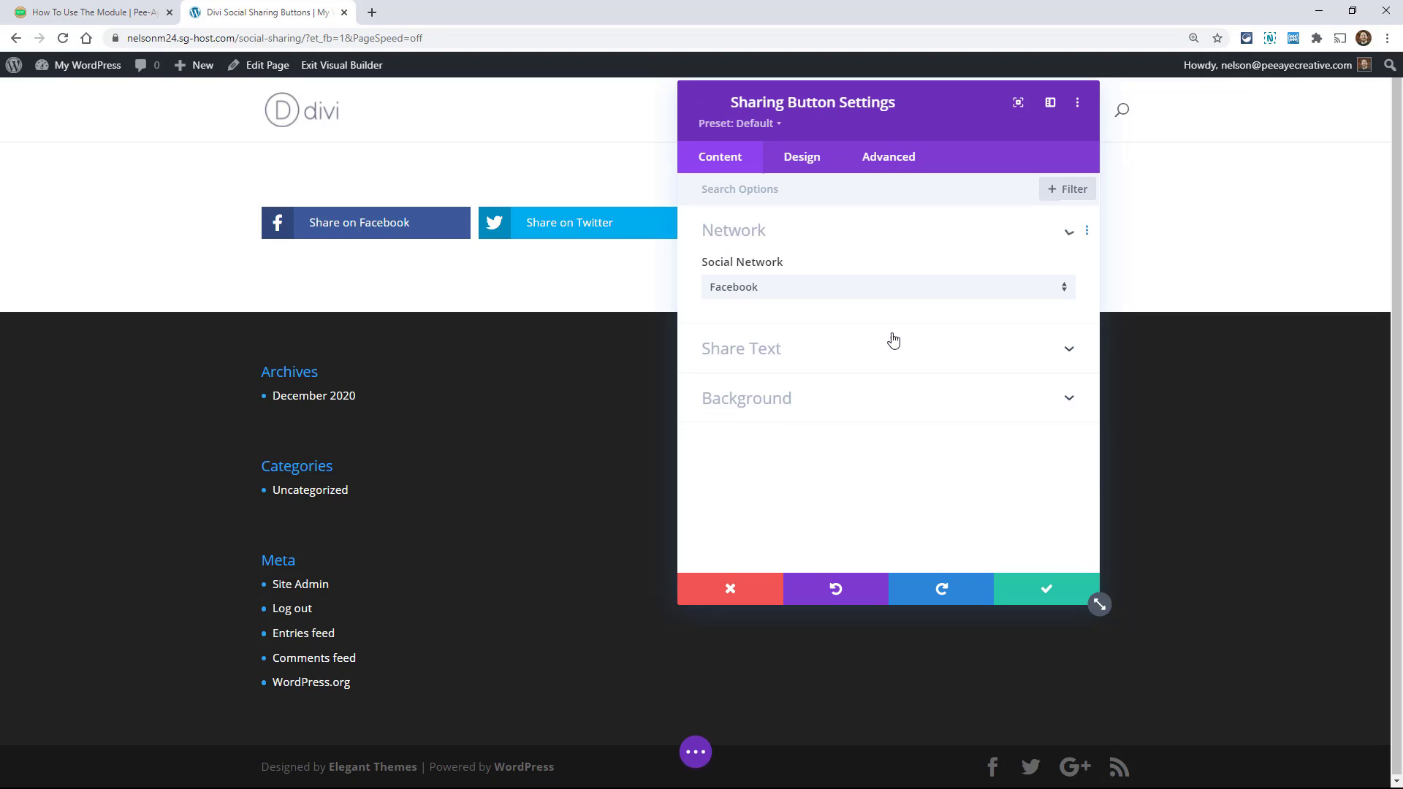
pyautogui.click(782, 295)
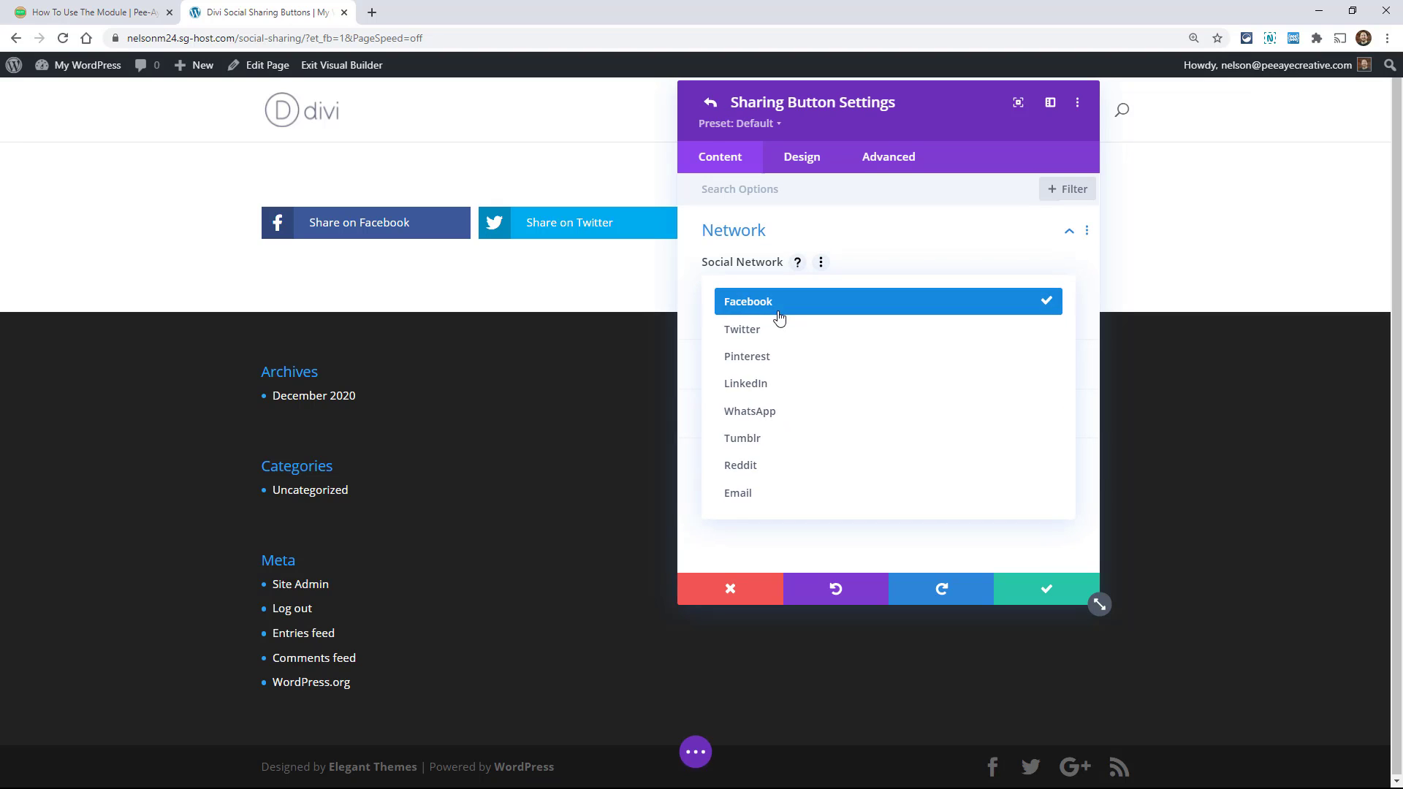
pyautogui.click(776, 355)
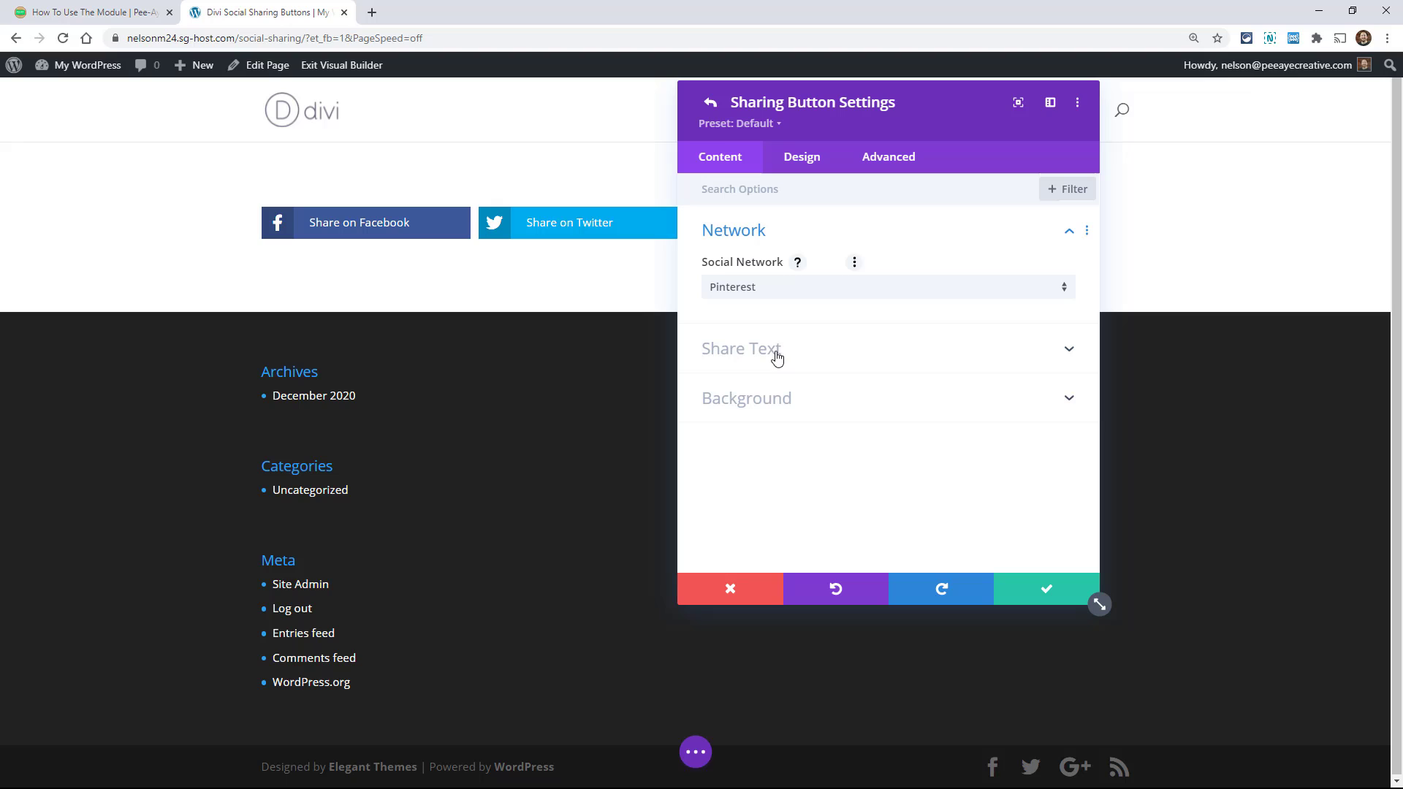
# Duplicate the Pinterest sharing button and set the copy's social network to WhatsApp.
pyautogui.click(711, 102)
pyautogui.click(740, 328)
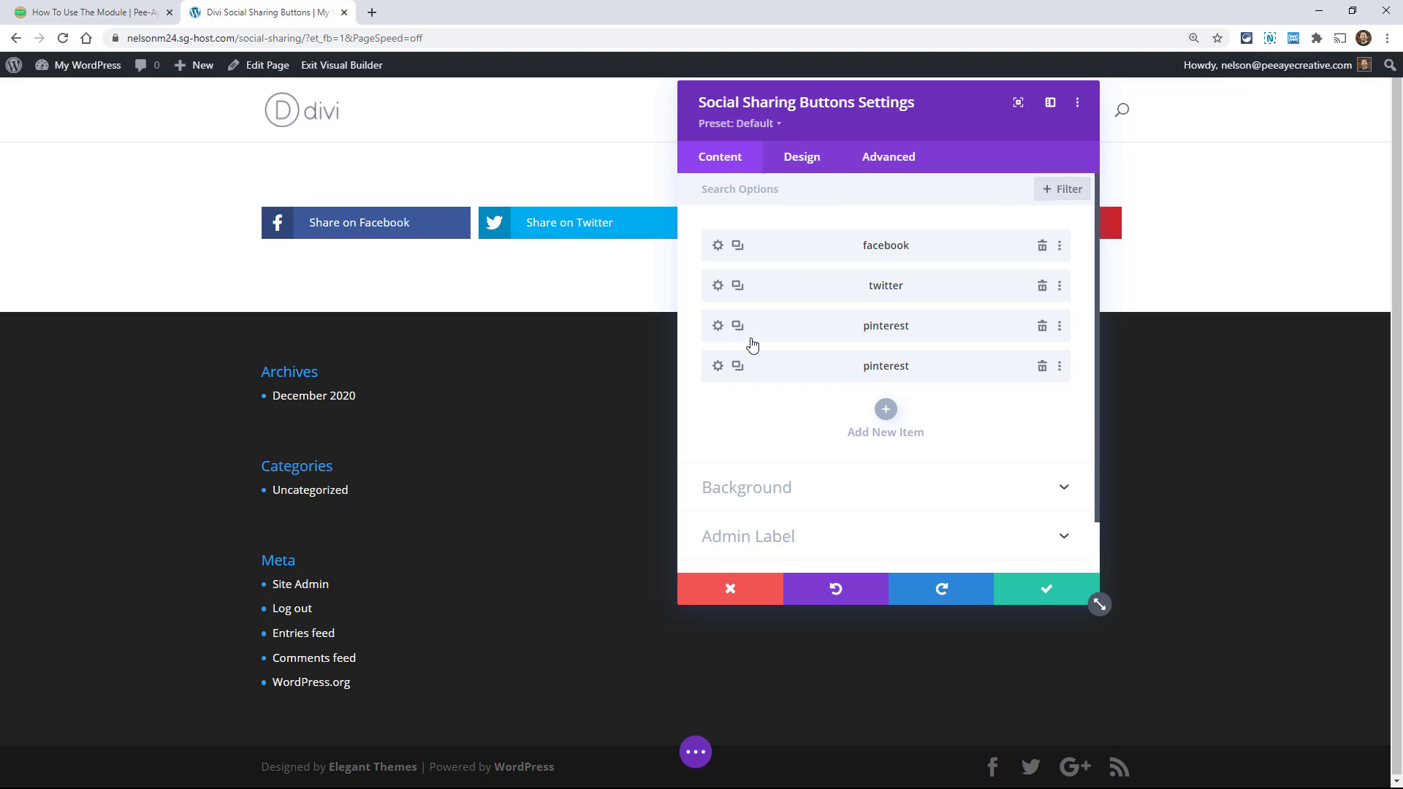
pyautogui.click(718, 368)
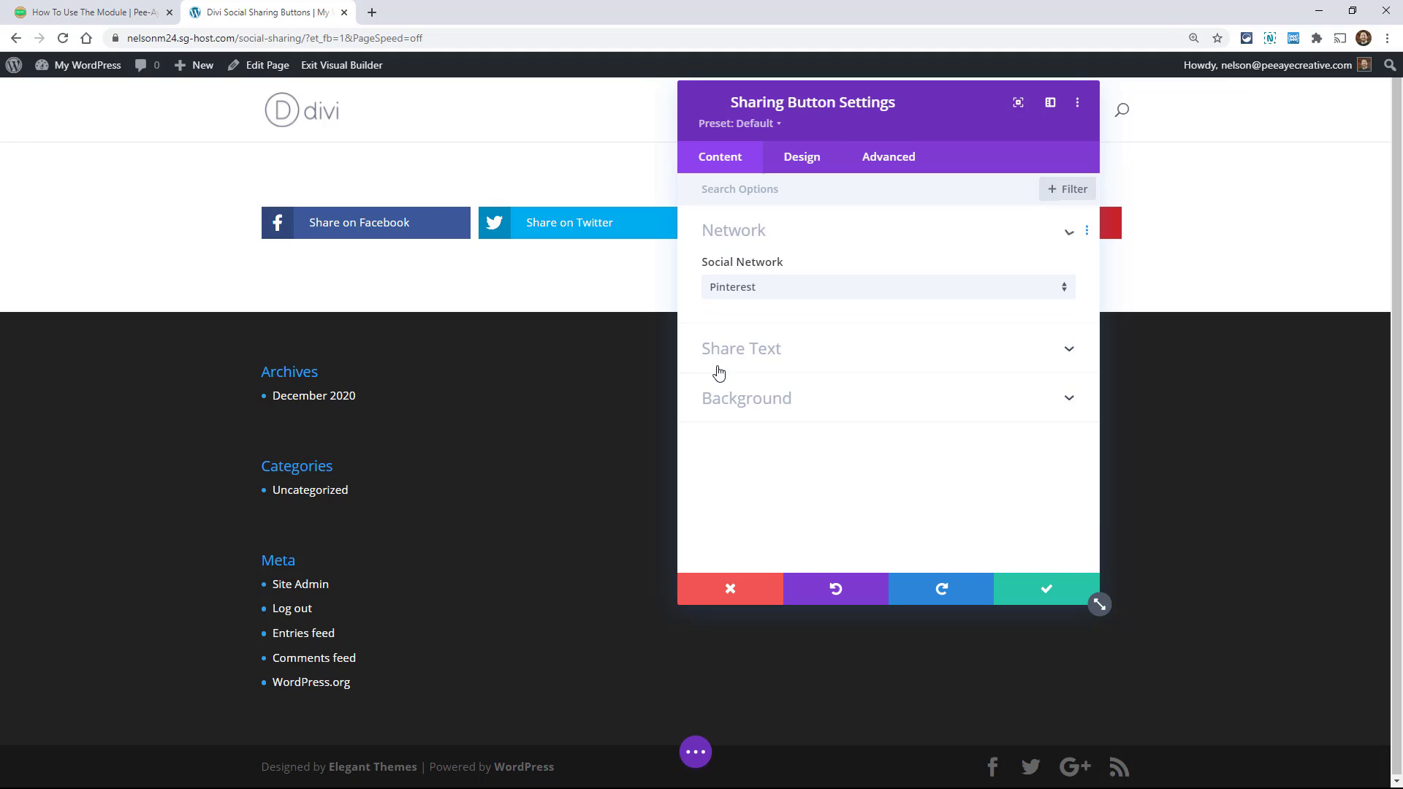
pyautogui.click(740, 293)
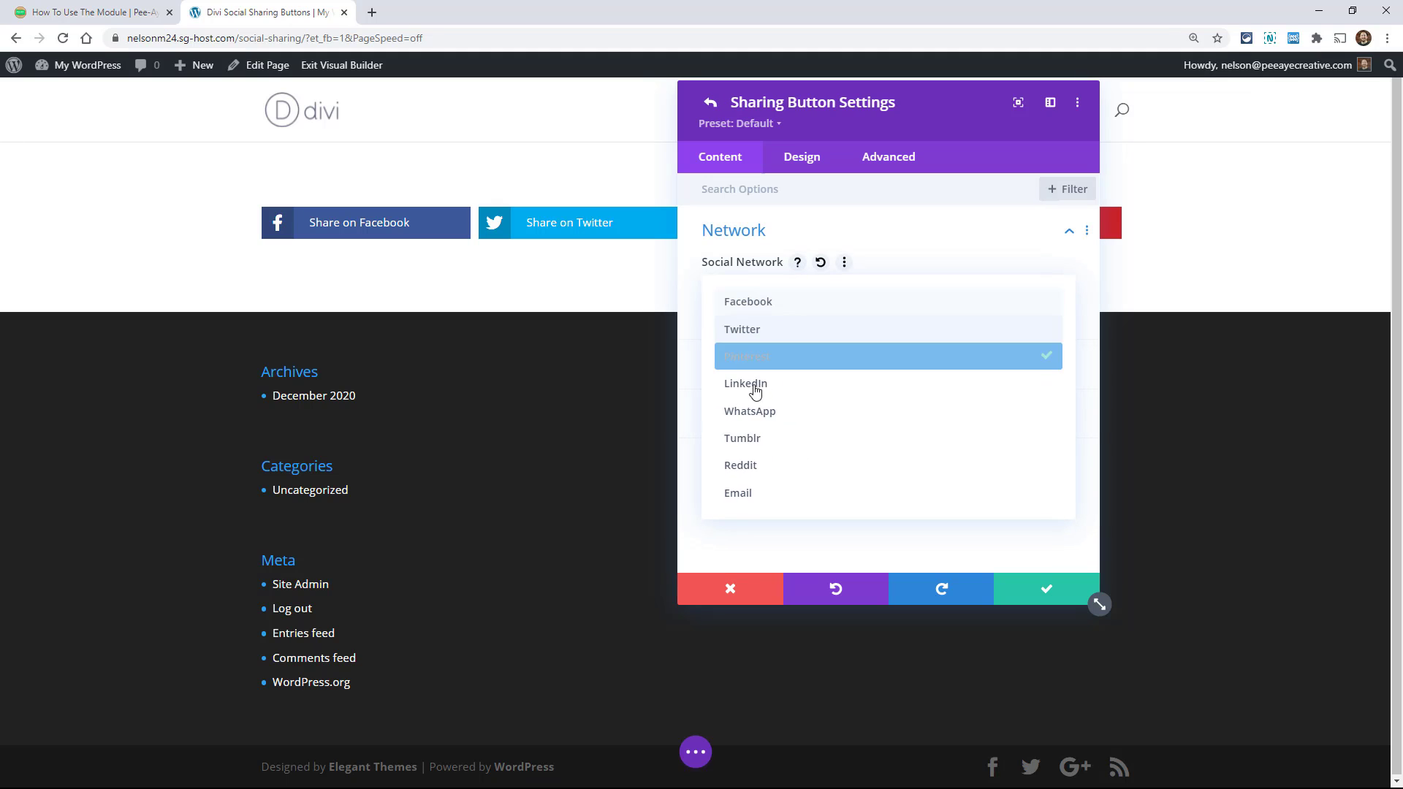
pyautogui.click(758, 416)
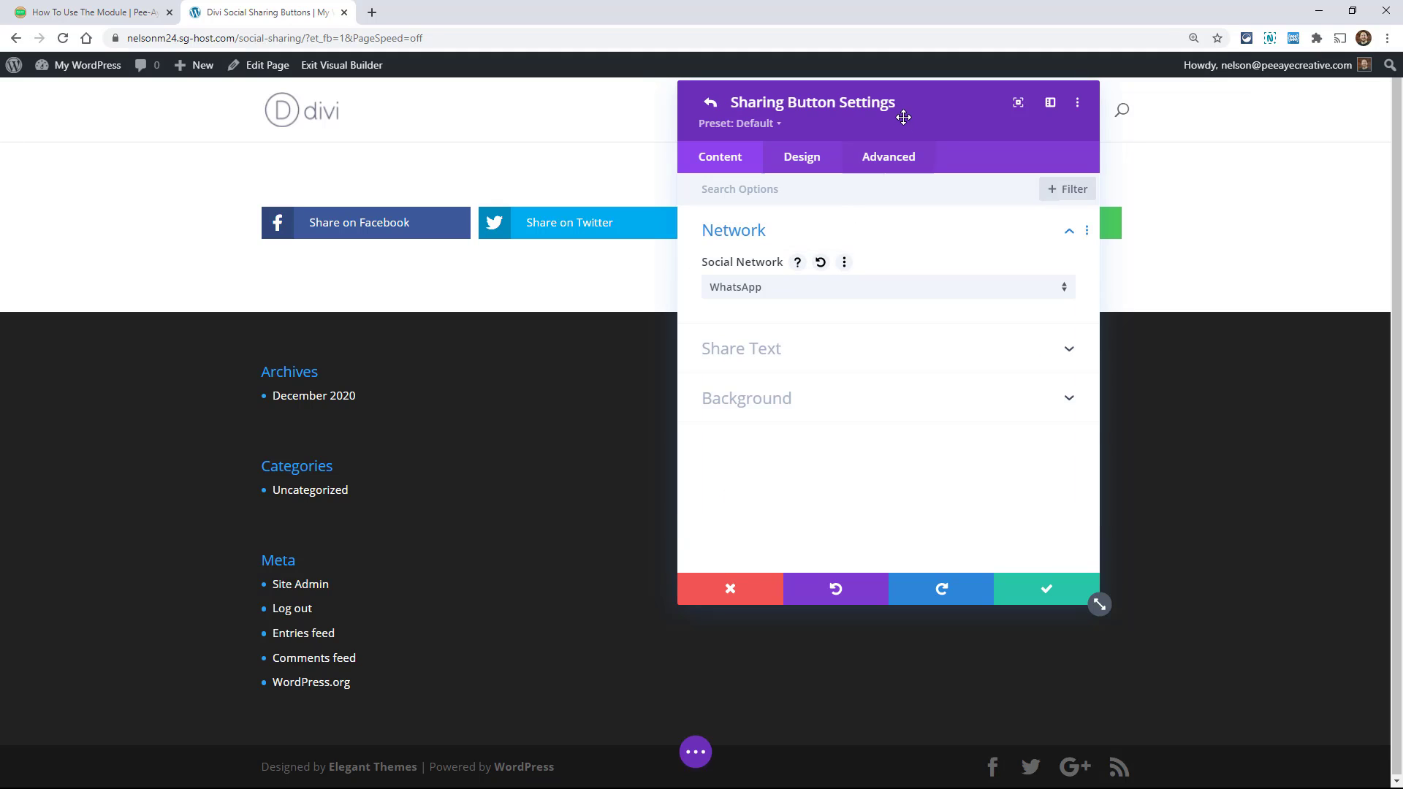
# Shrink the settings window, move it below the row of sharing buttons, and return to the module's button list.
pyautogui.moveTo(949, 119); pyautogui.dragTo(1080, 216)
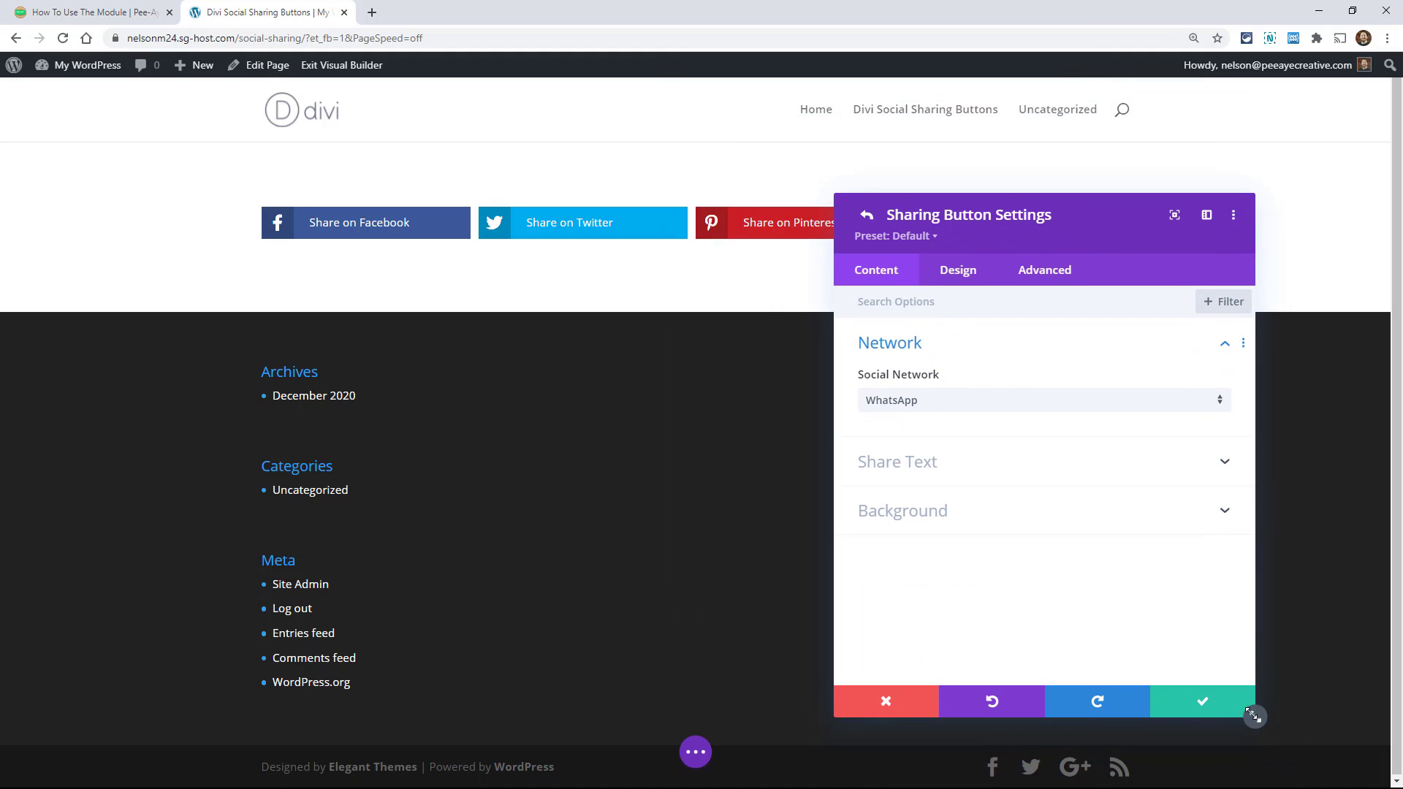
pyautogui.moveTo(1250, 707); pyautogui.dragTo(1193, 628)
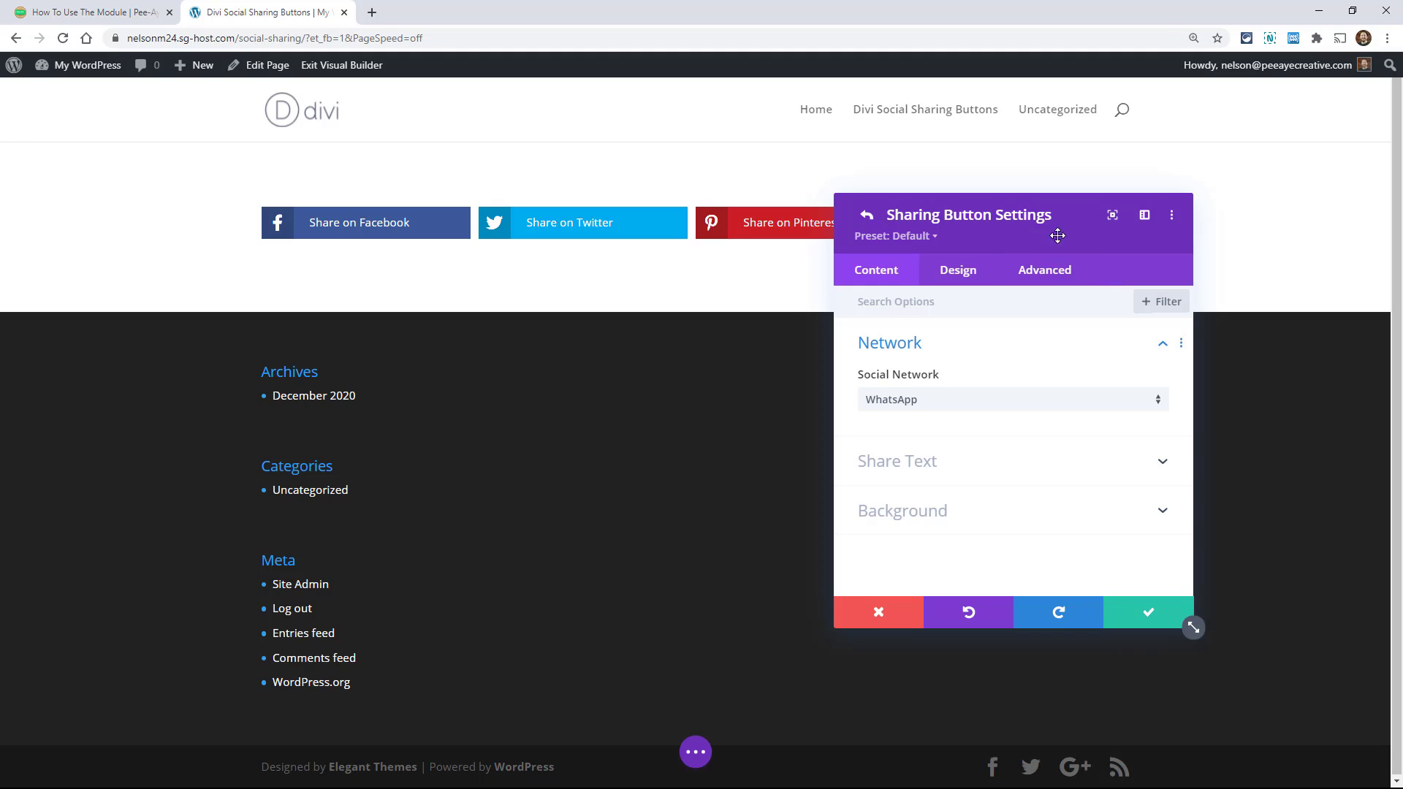
pyautogui.moveTo(1058, 235); pyautogui.dragTo(1084, 301)
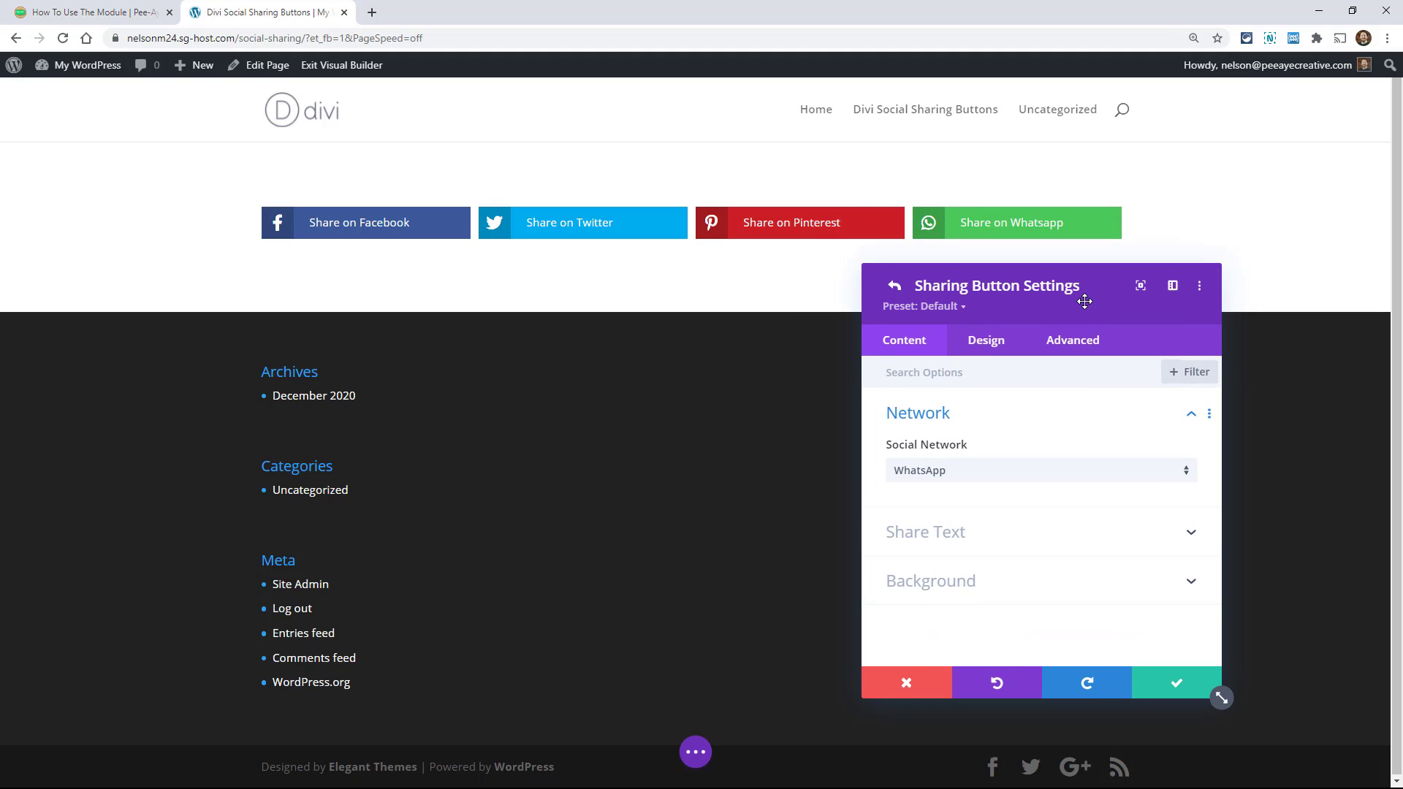
pyautogui.click(894, 286)
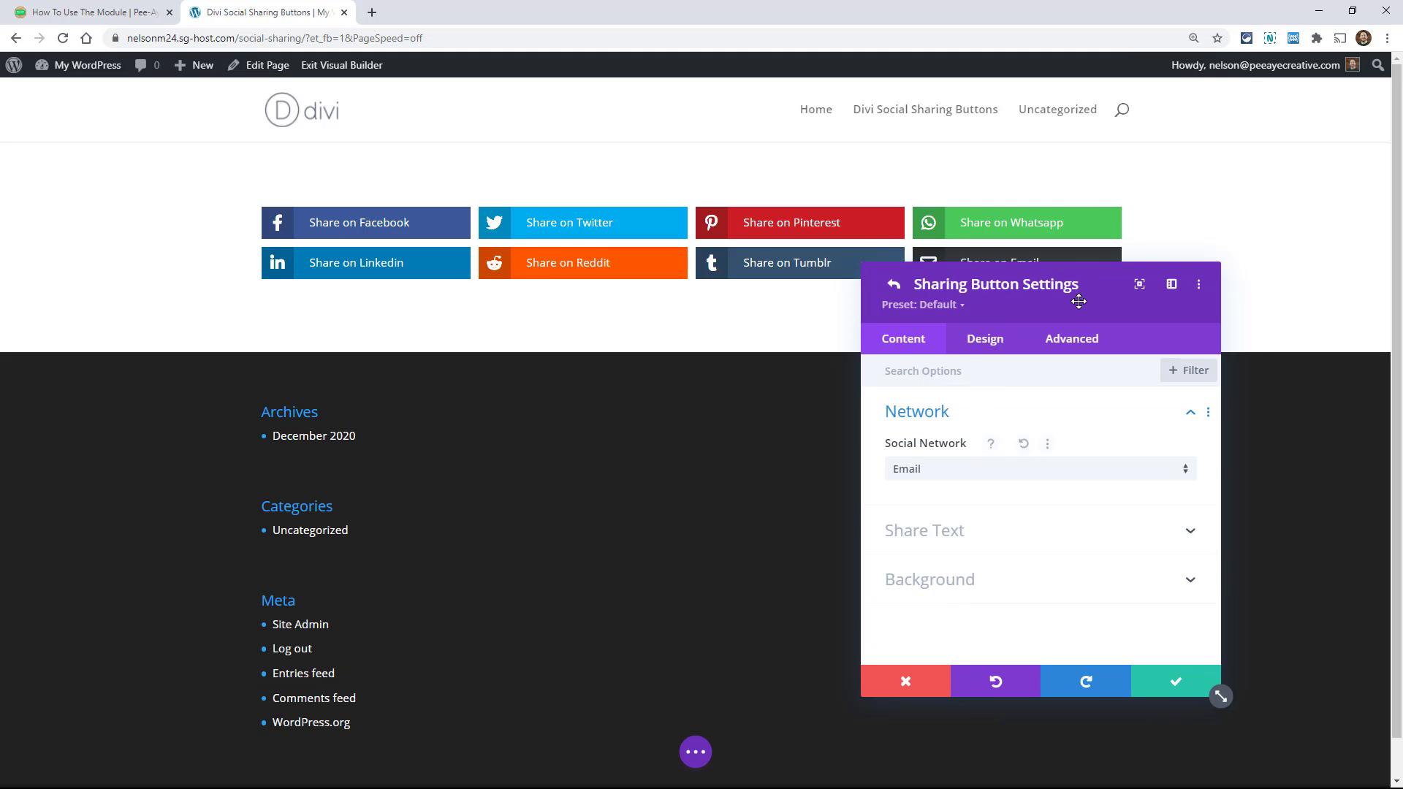
# Move the settings window clear of the second button row and review the module's full list of sharing buttons.
pyautogui.moveTo(1082, 310); pyautogui.dragTo(1042, 338)
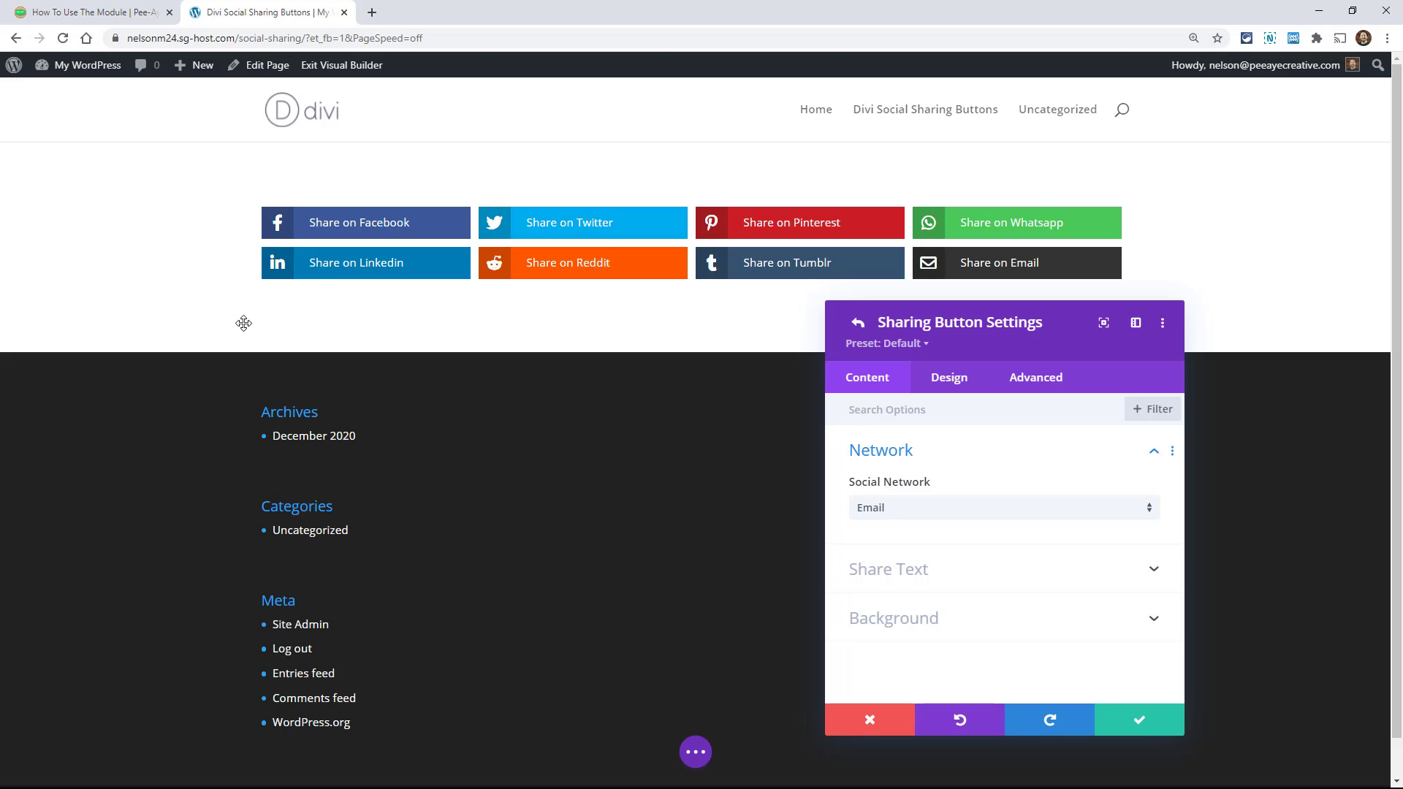
pyautogui.click(858, 322)
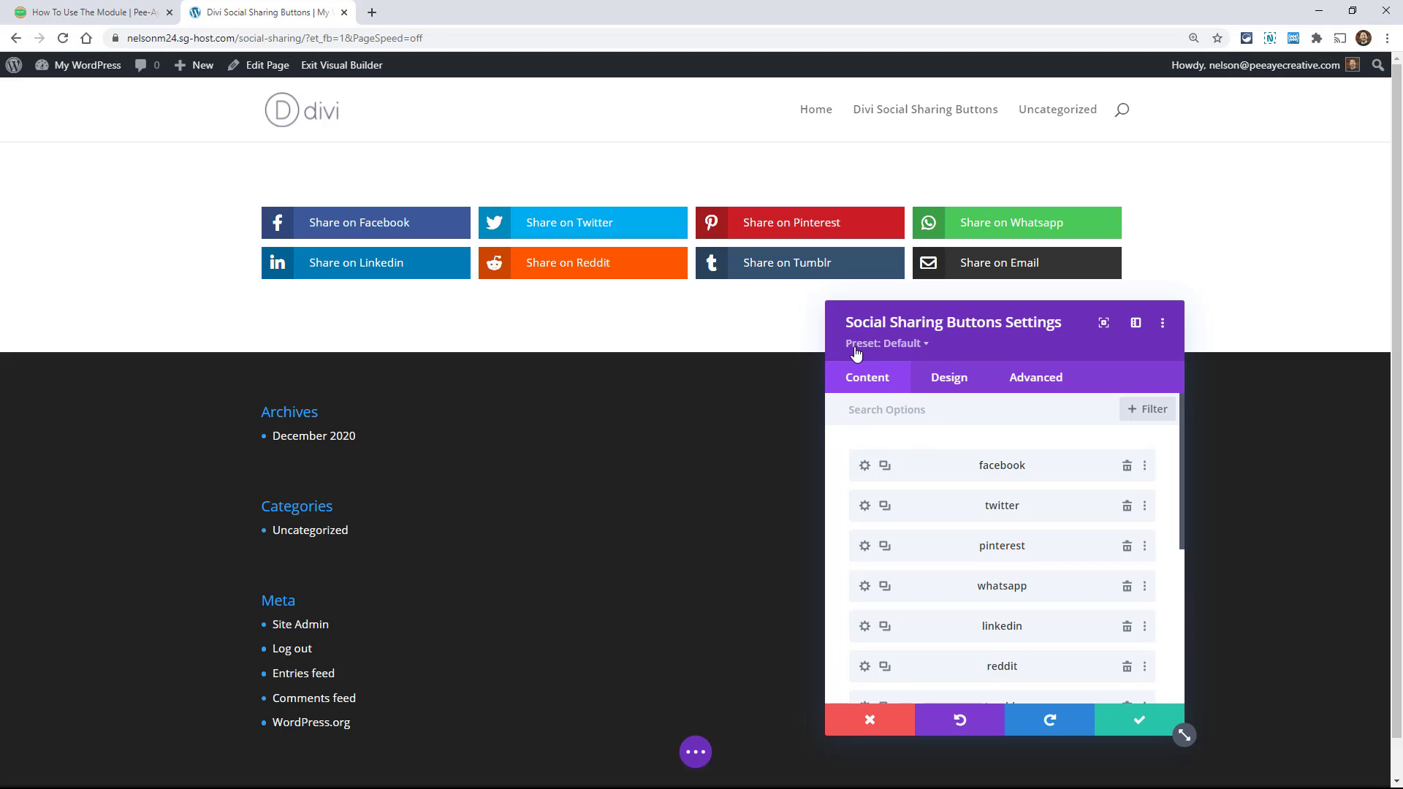
pyautogui.scroll(-4, 939, 463)
pyautogui.scroll(3, 961, 517)
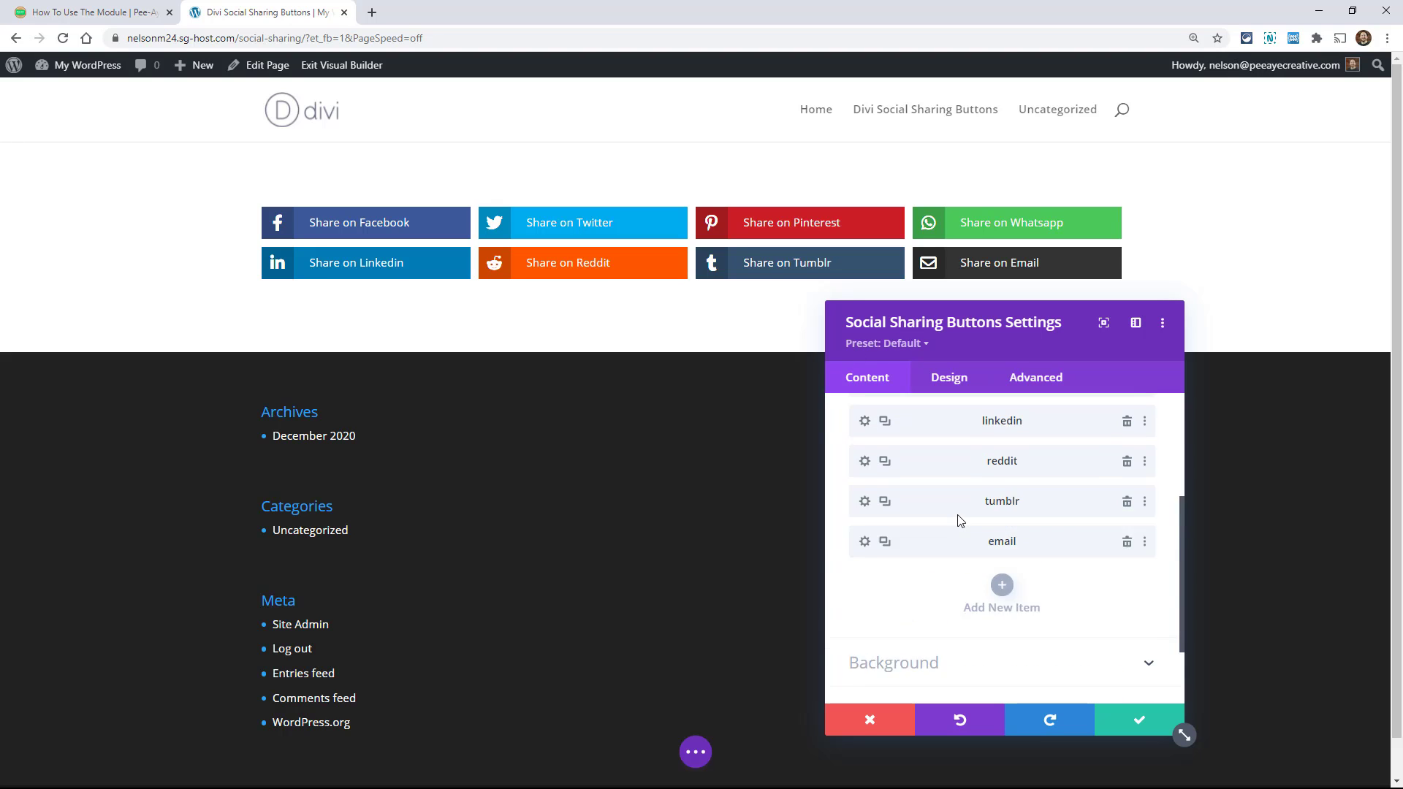
pyautogui.scroll(-3, 957, 515)
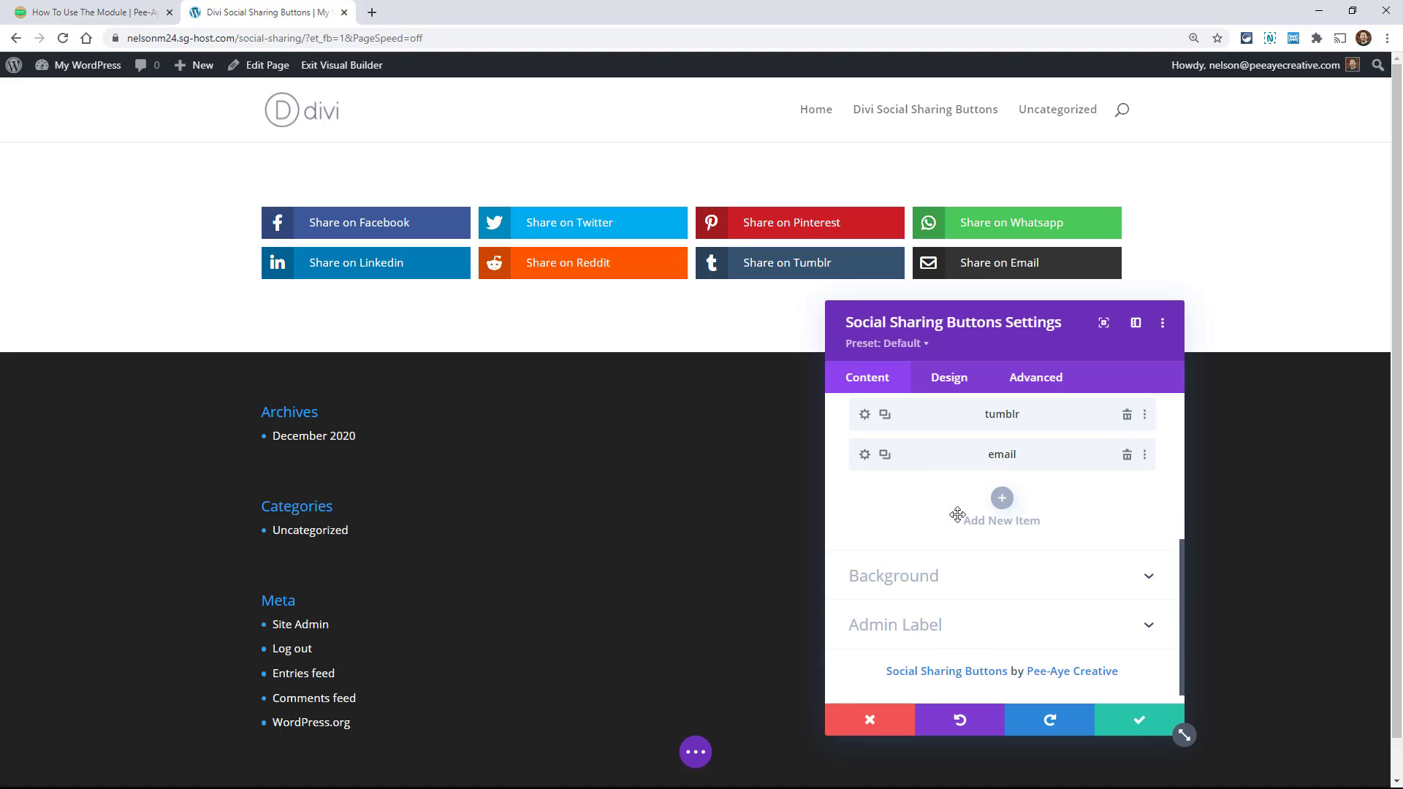
pyautogui.scroll(5, 959, 518)
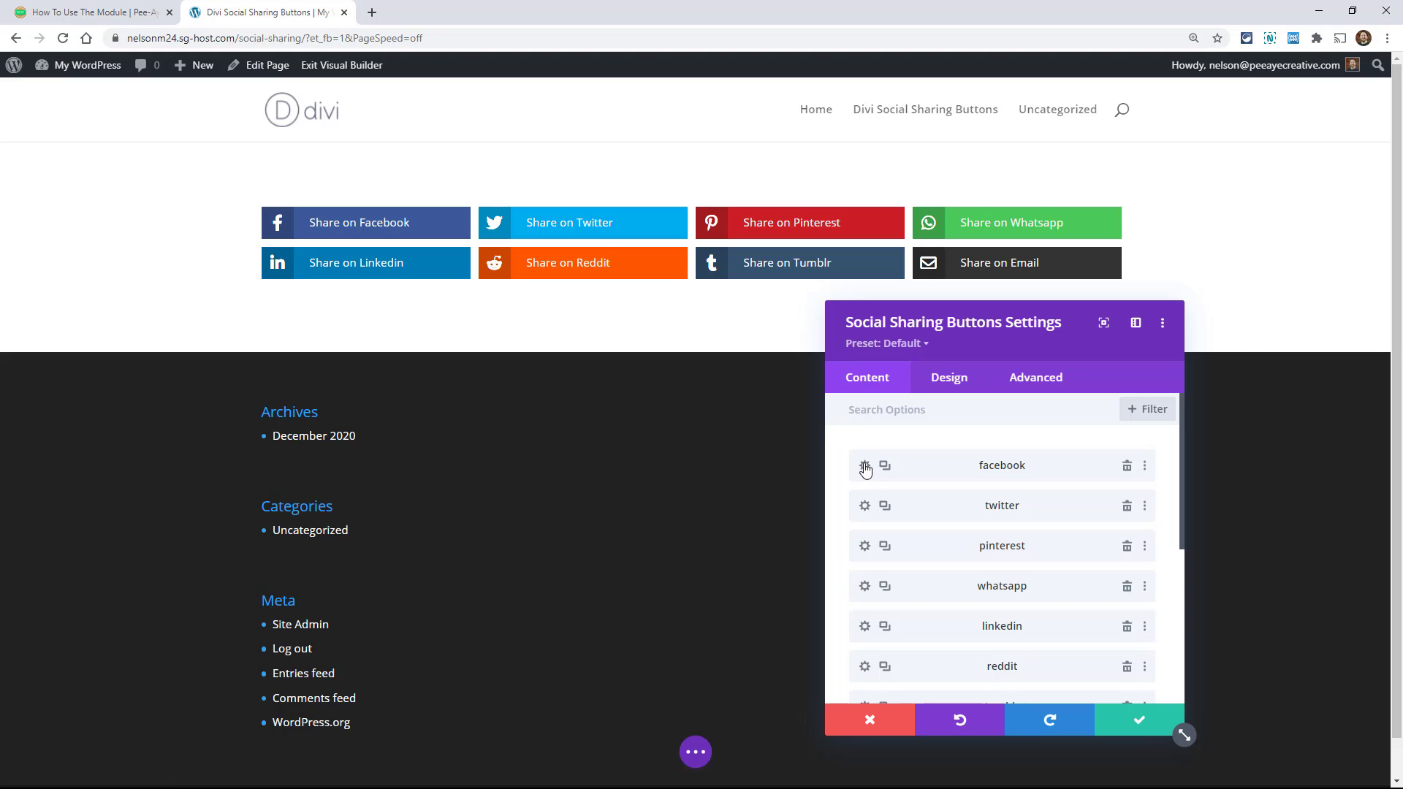
# Set the module's button icon and text layout to Icon Top, Text Bottom and move the settings window off the buttons.
pyautogui.click(936, 385)
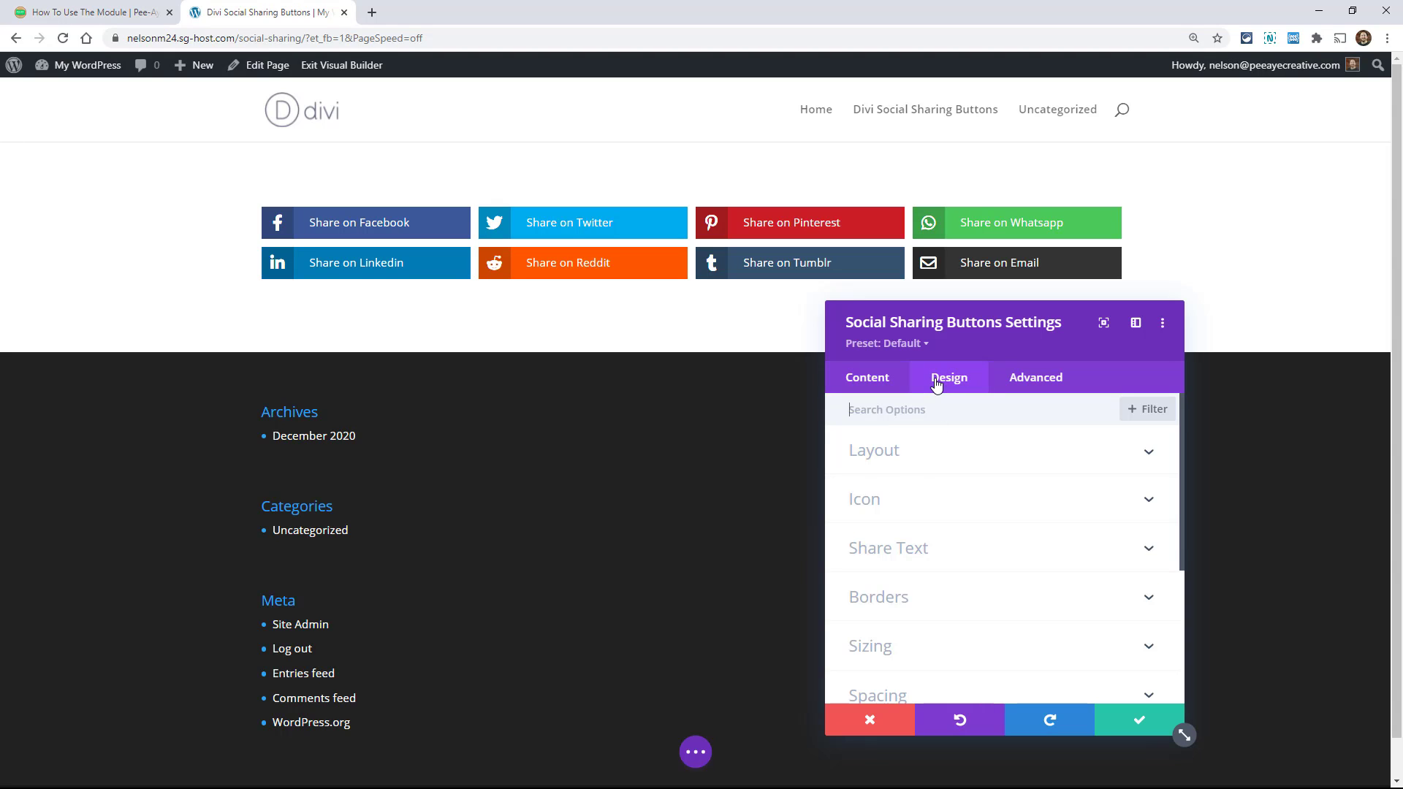
pyautogui.click(898, 458)
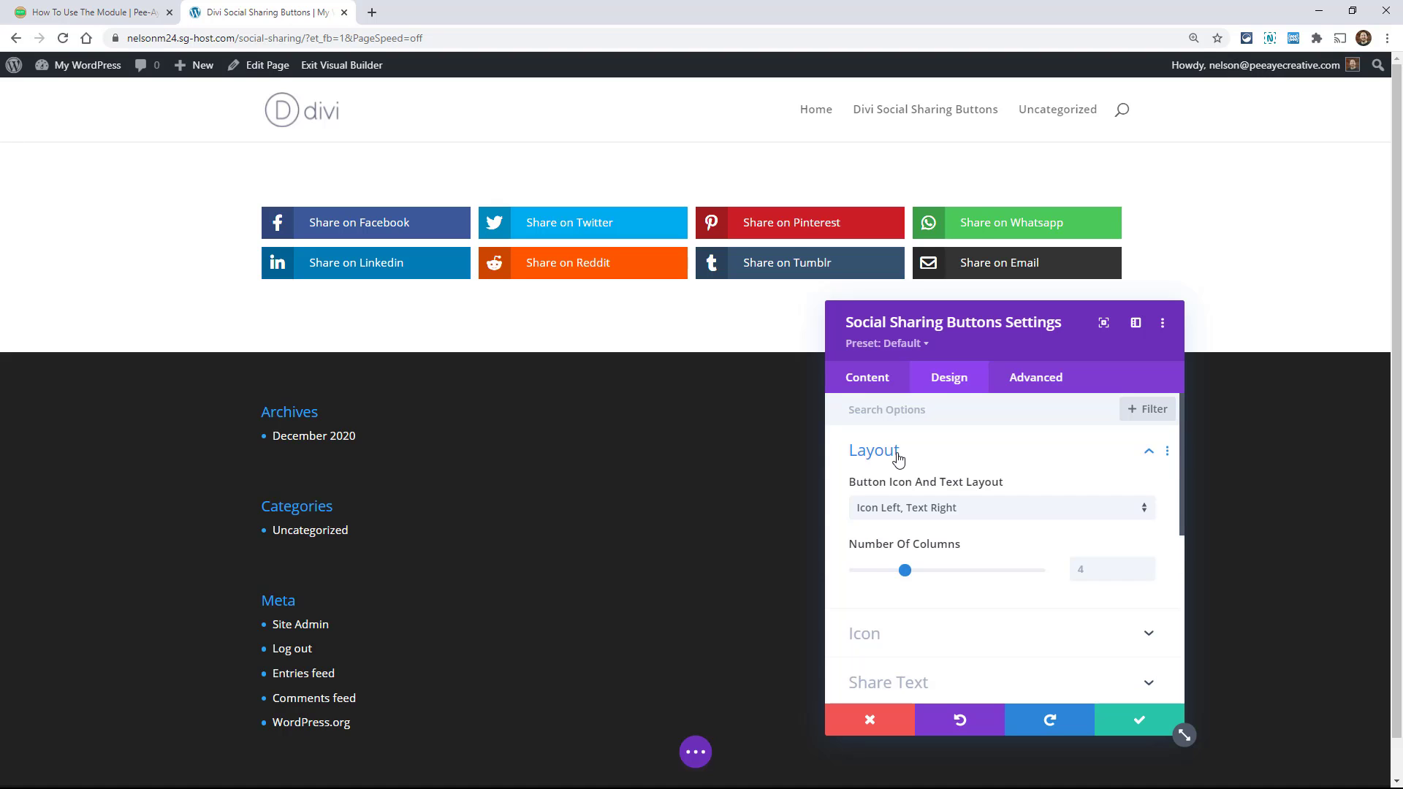
pyautogui.click(924, 514)
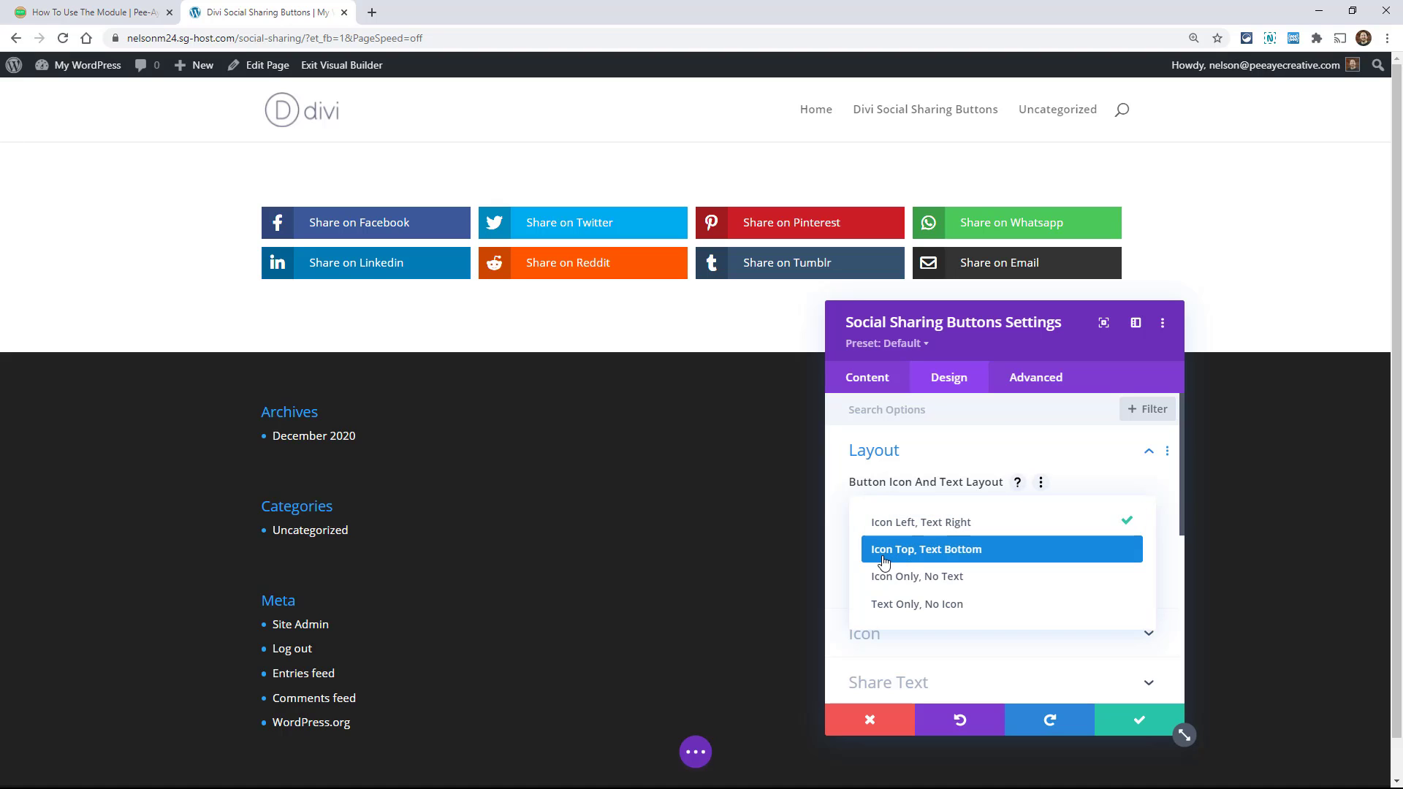
pyautogui.click(962, 560)
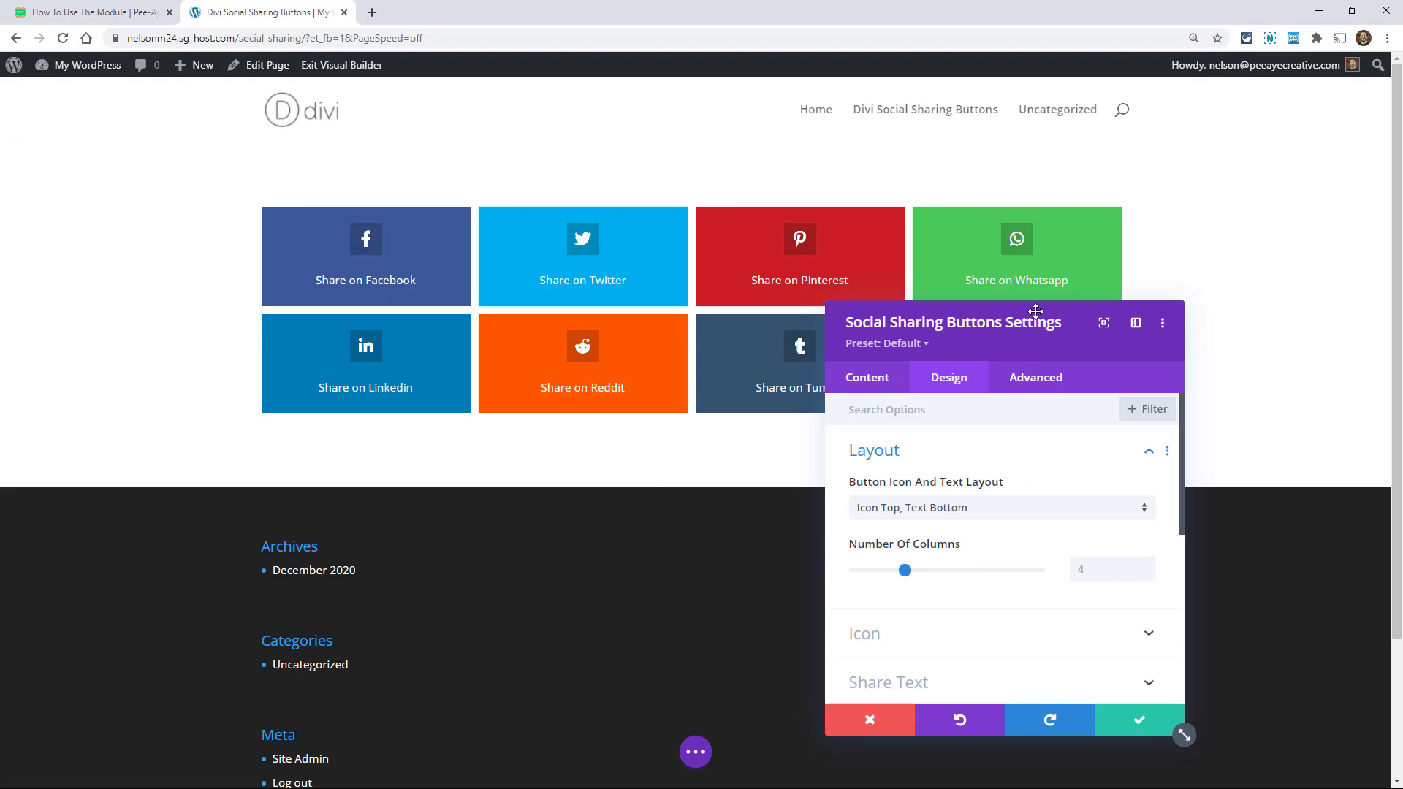
pyautogui.moveTo(991, 353); pyautogui.dragTo(1037, 400)
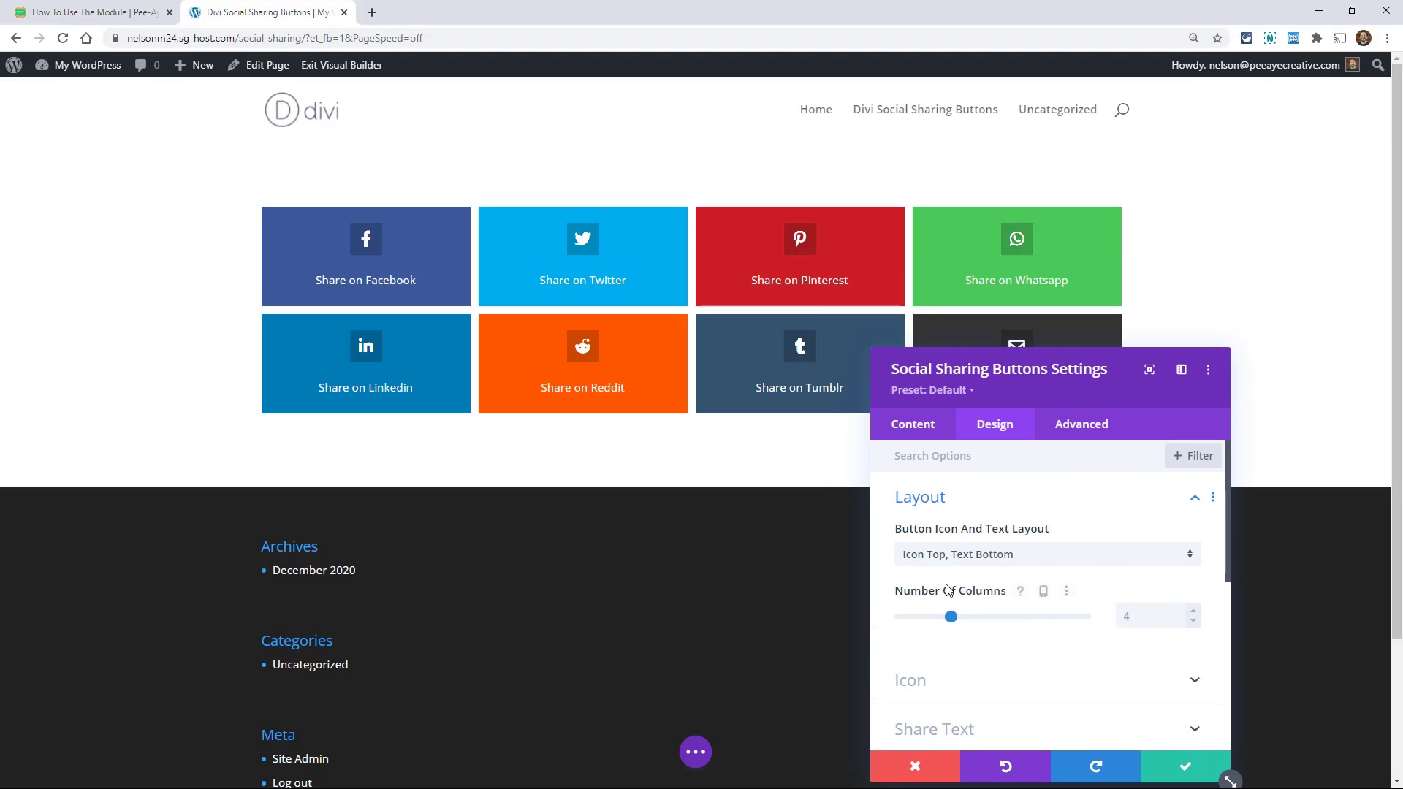
# Set the number of columns to 2 for tablet and 1 for phone, and return to the desktop view.
pyautogui.click(1045, 592)
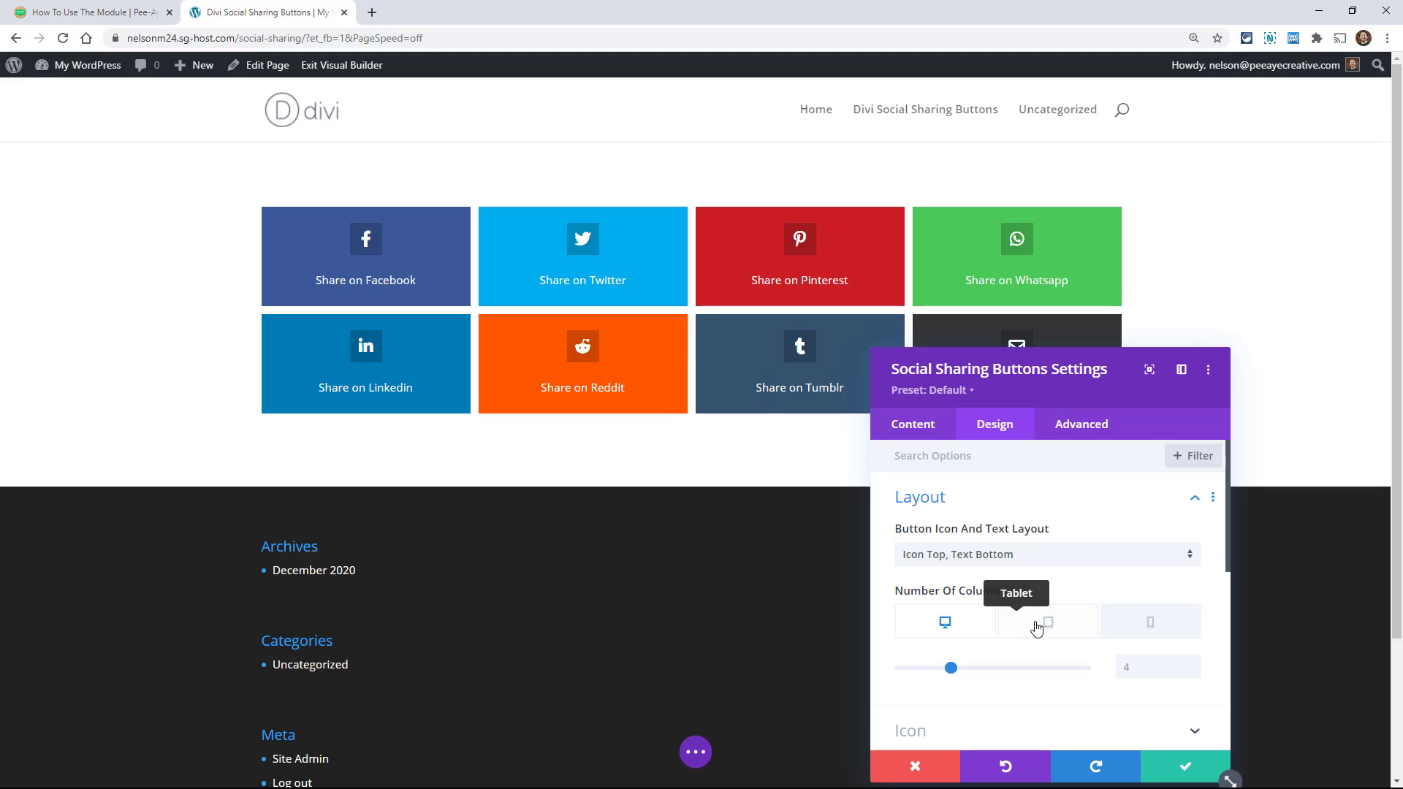
pyautogui.click(1050, 623)
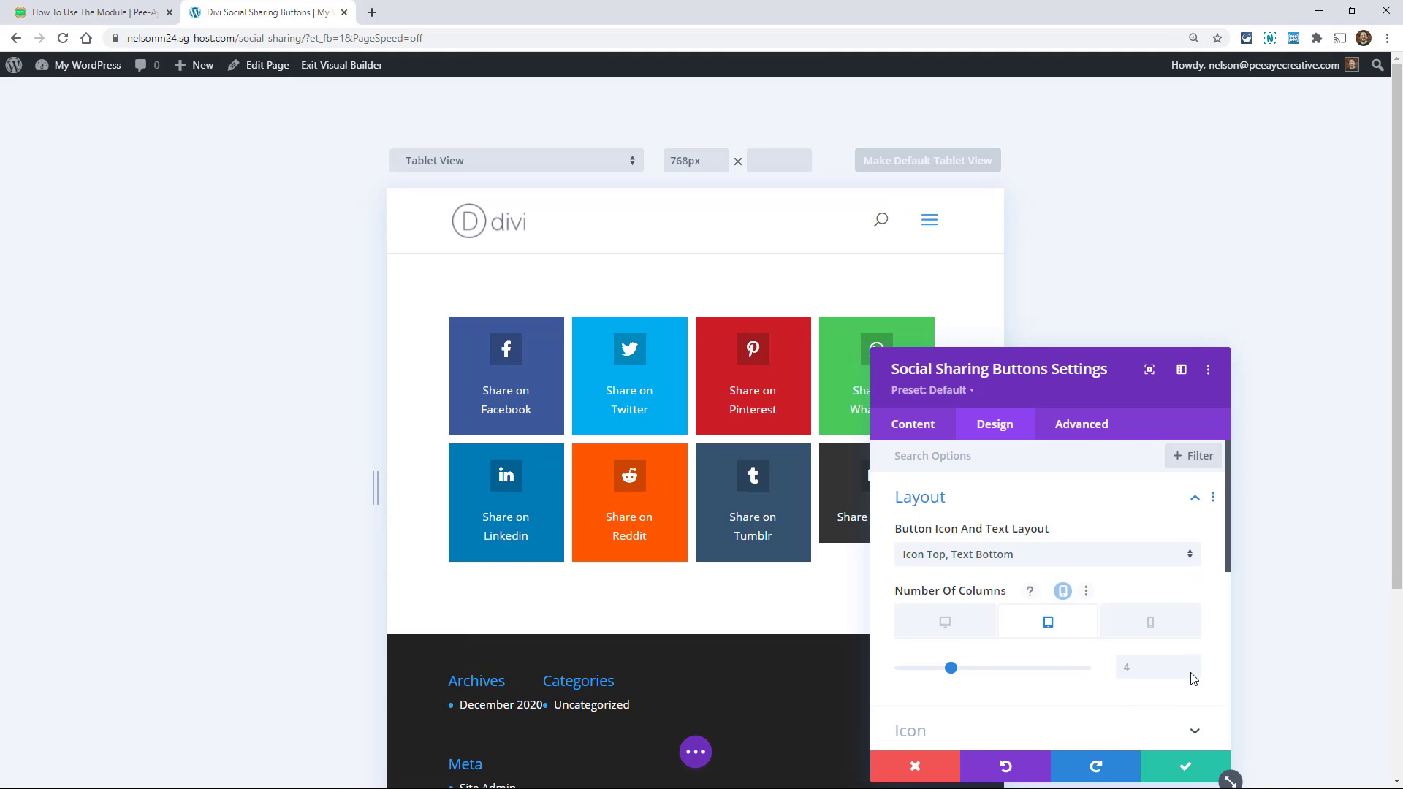
pyautogui.click(1193, 673)
pyautogui.click(1193, 673)
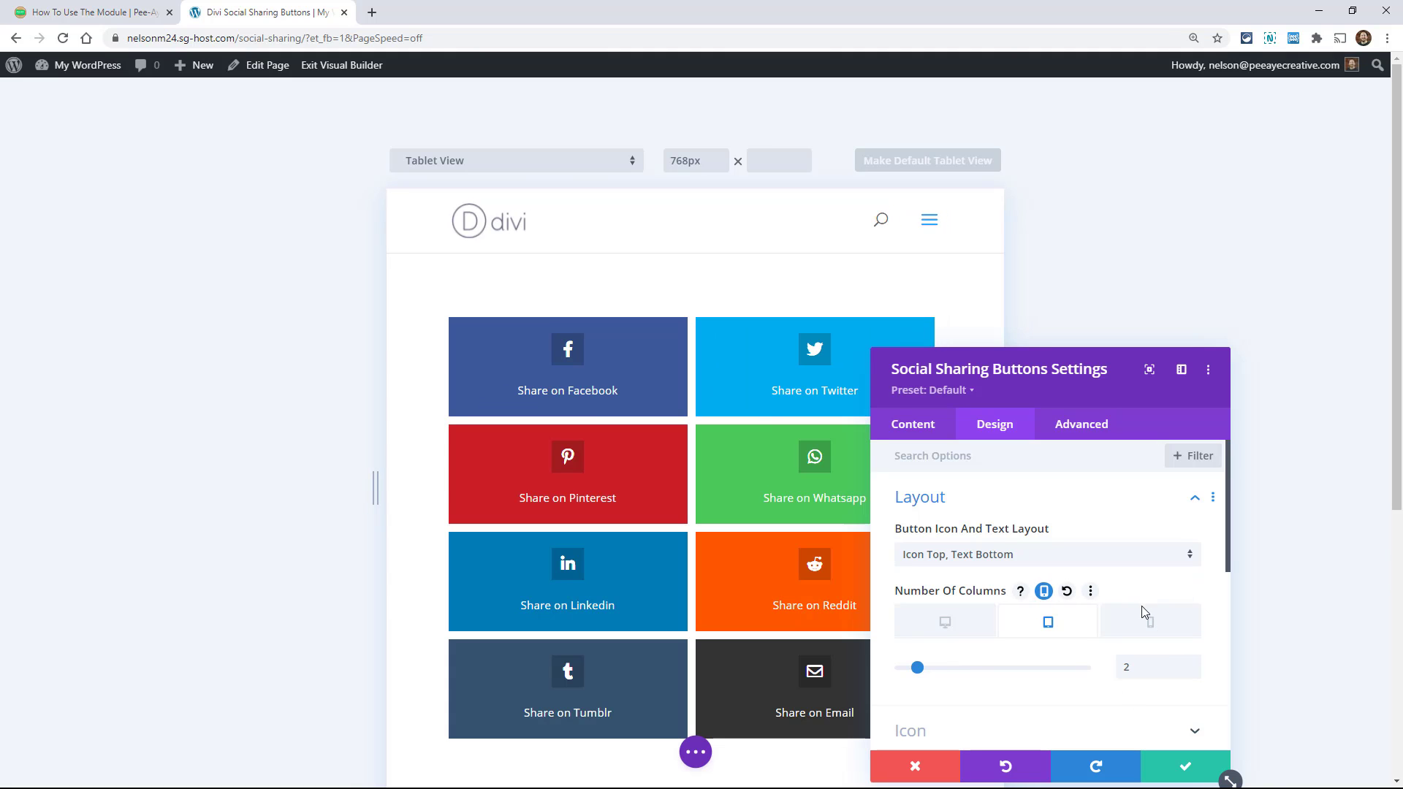
pyautogui.click(1144, 625)
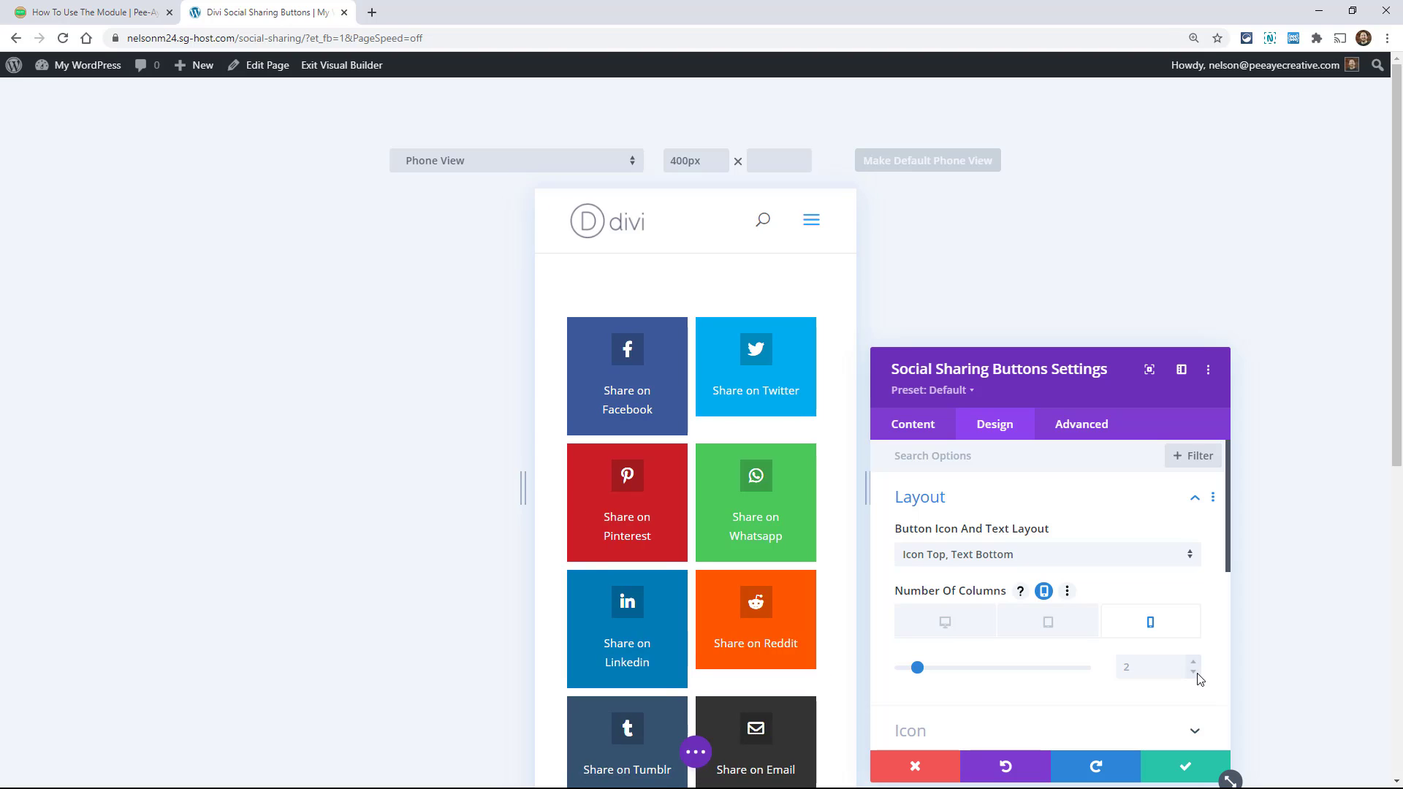
pyautogui.click(1194, 673)
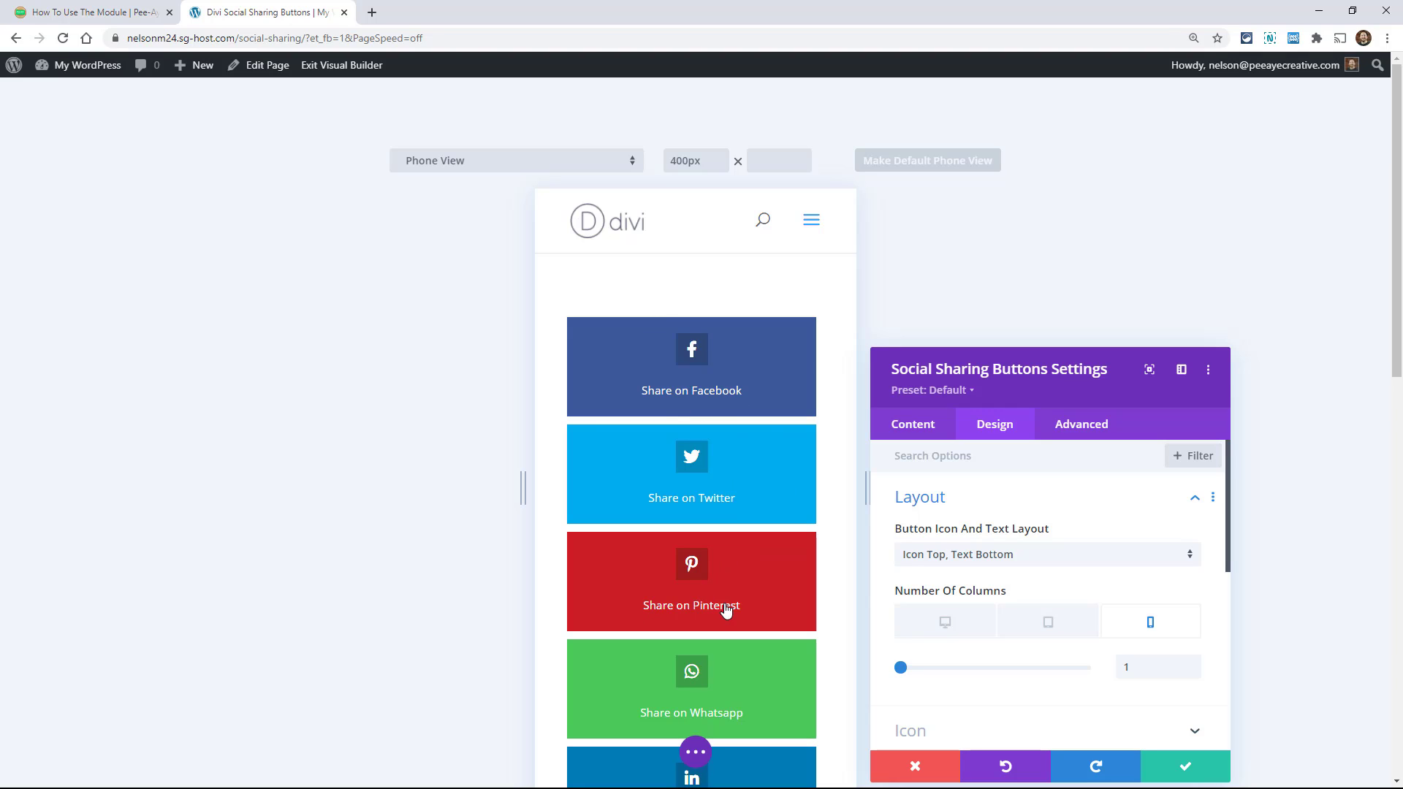
pyautogui.click(954, 630)
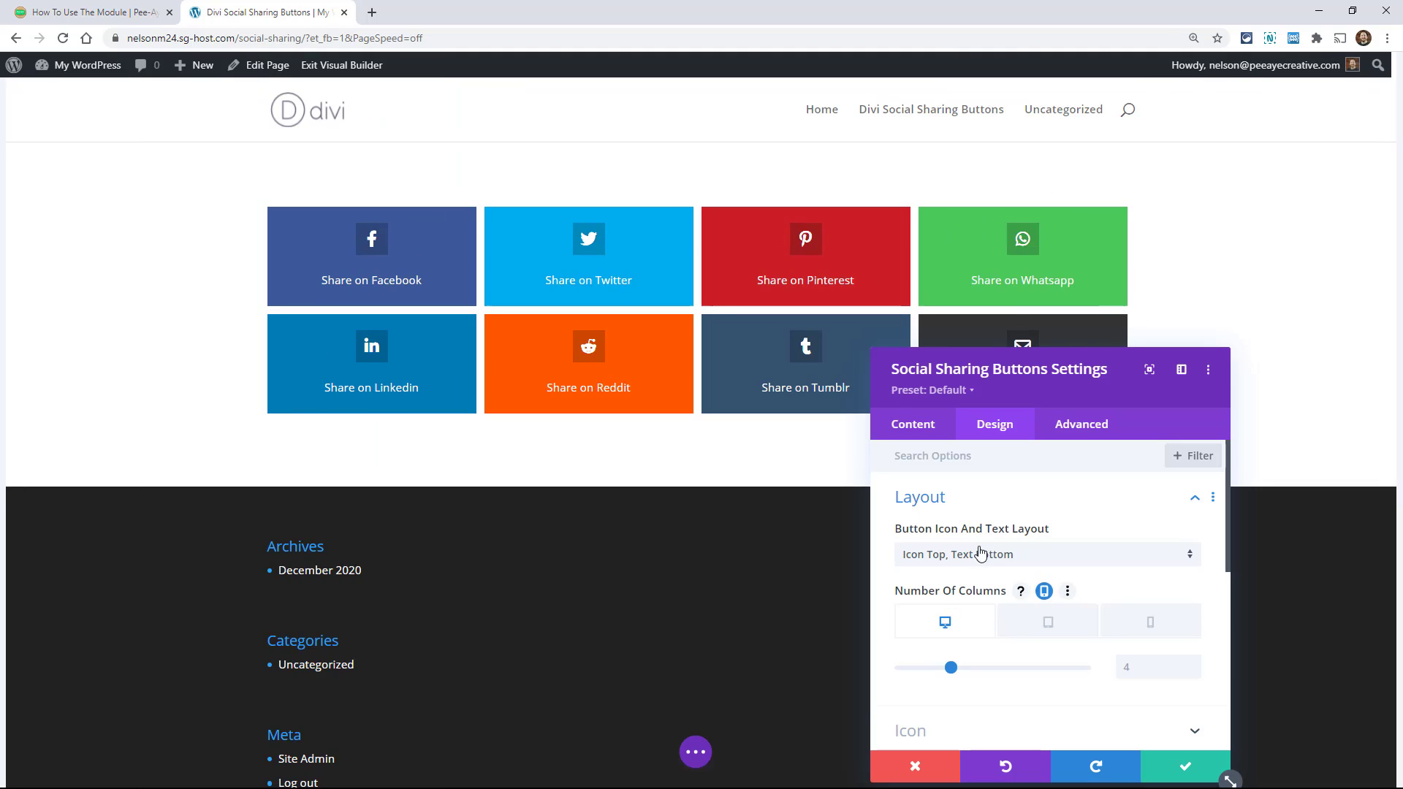
# Set the button layout to Icon Only, No Text and try left and right alignment before choosing centre alignment.
pyautogui.click(968, 561)
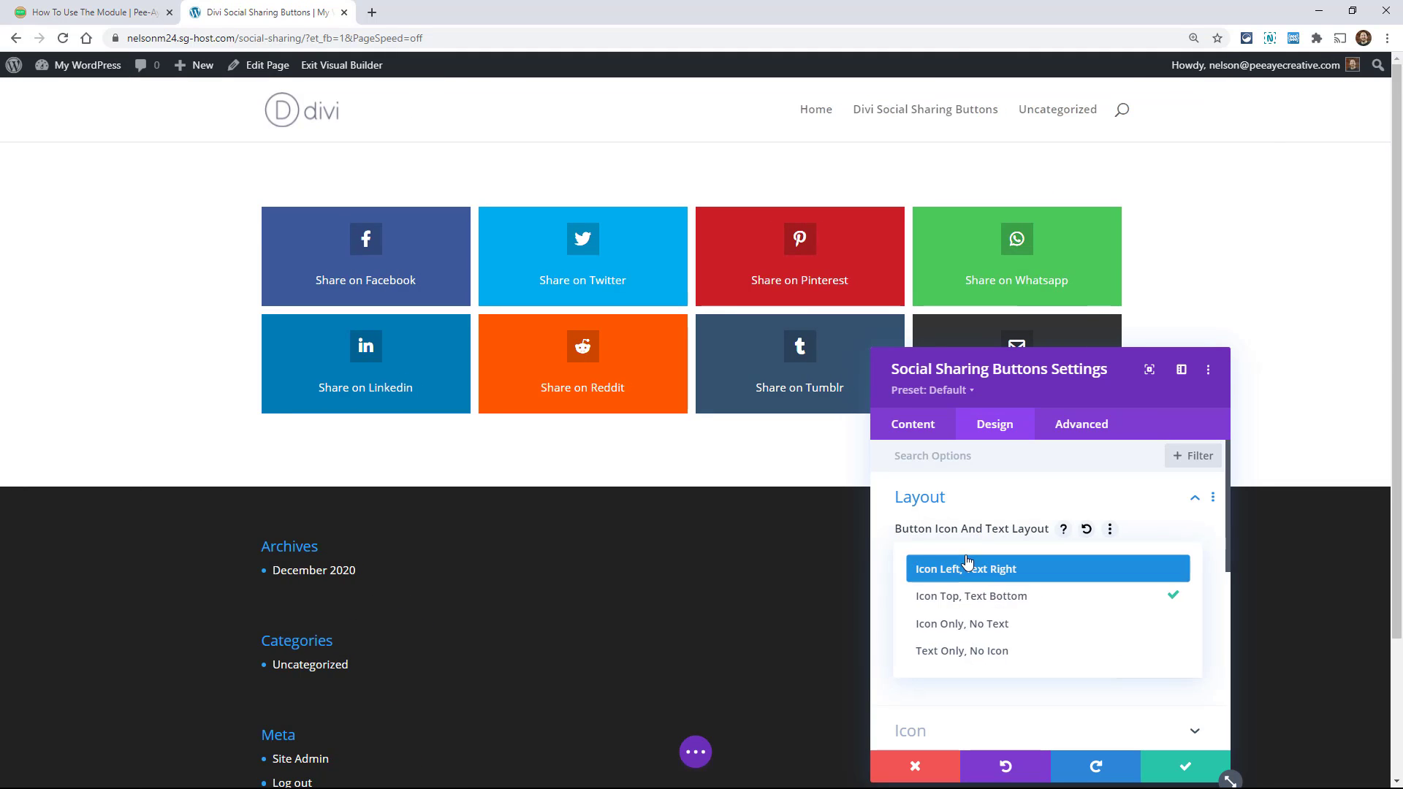
pyautogui.click(966, 628)
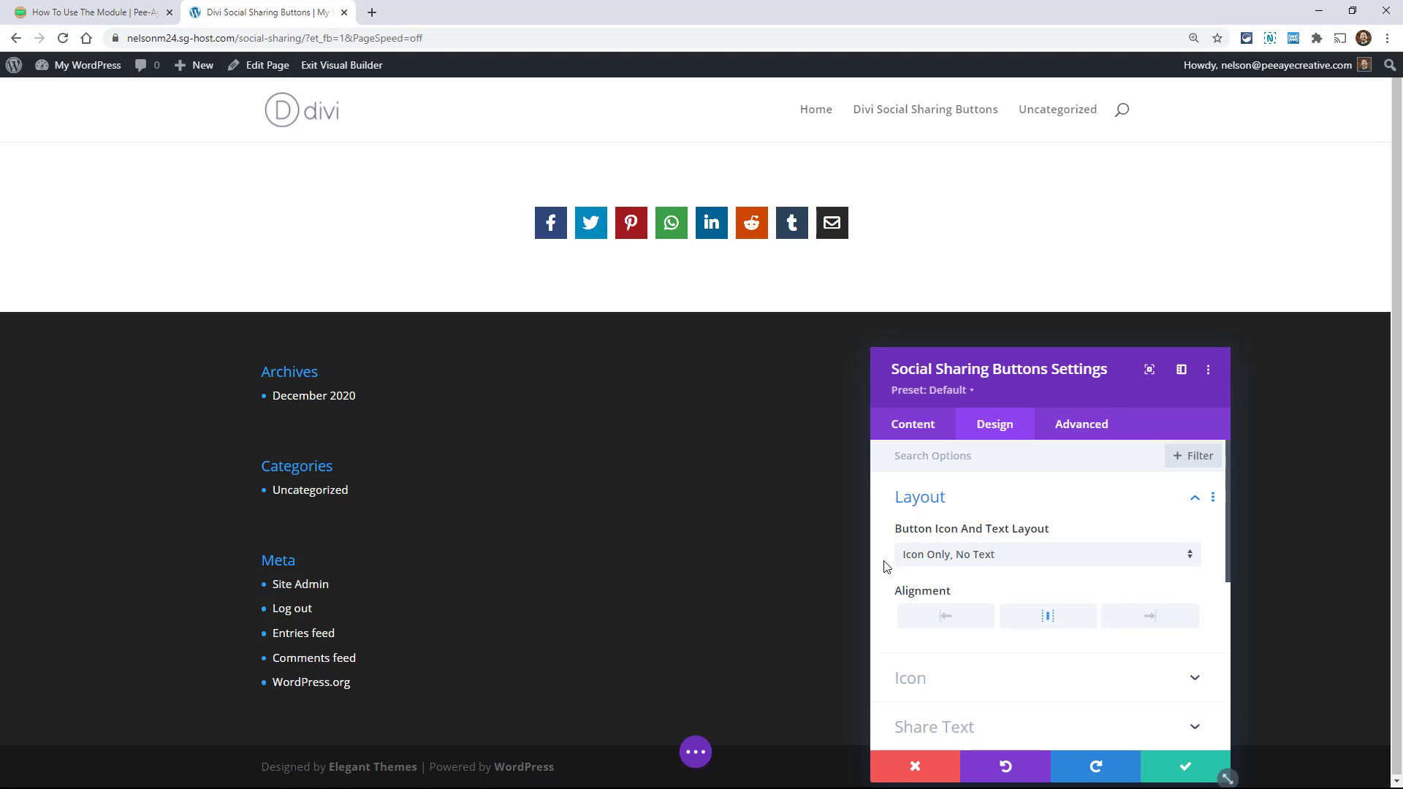
pyautogui.click(958, 619)
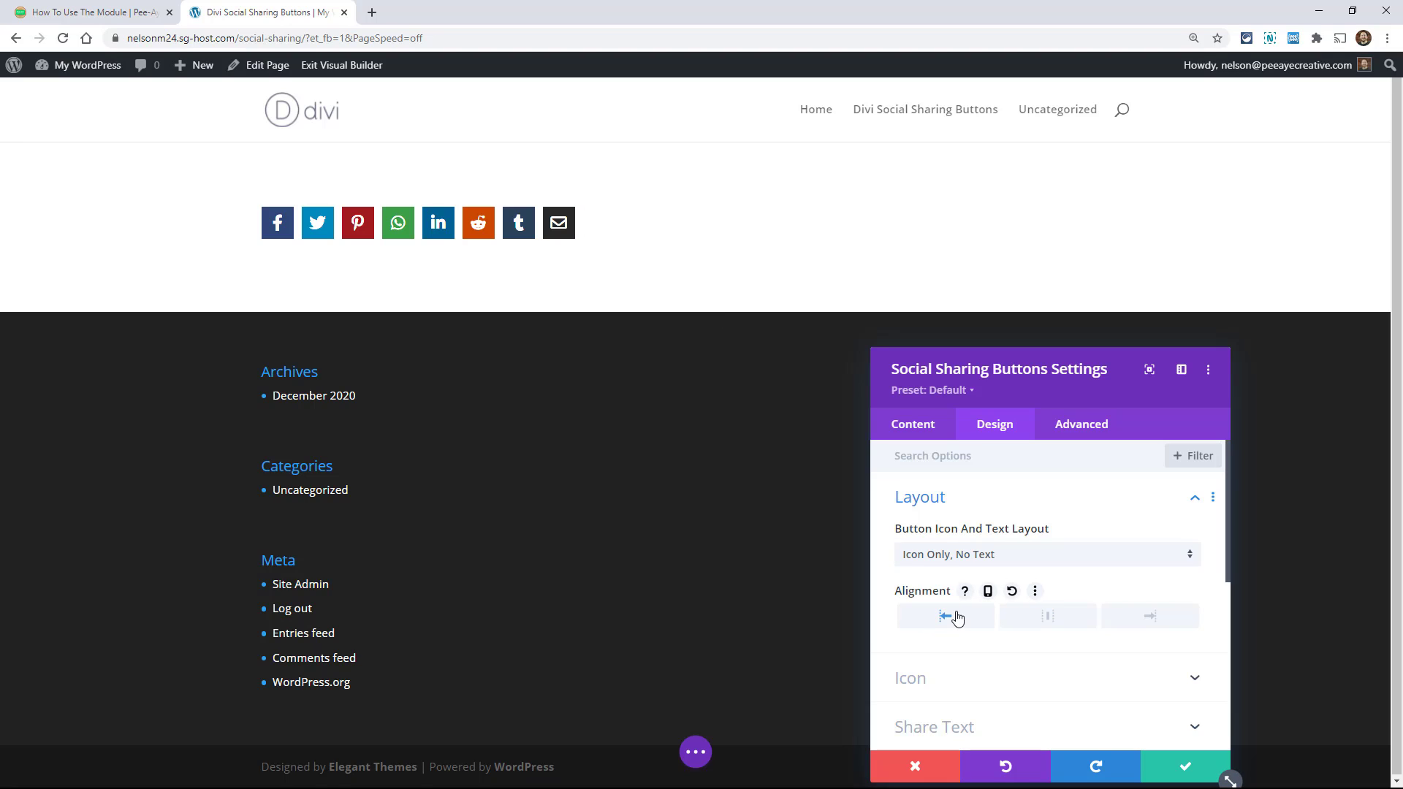
pyautogui.click(1145, 622)
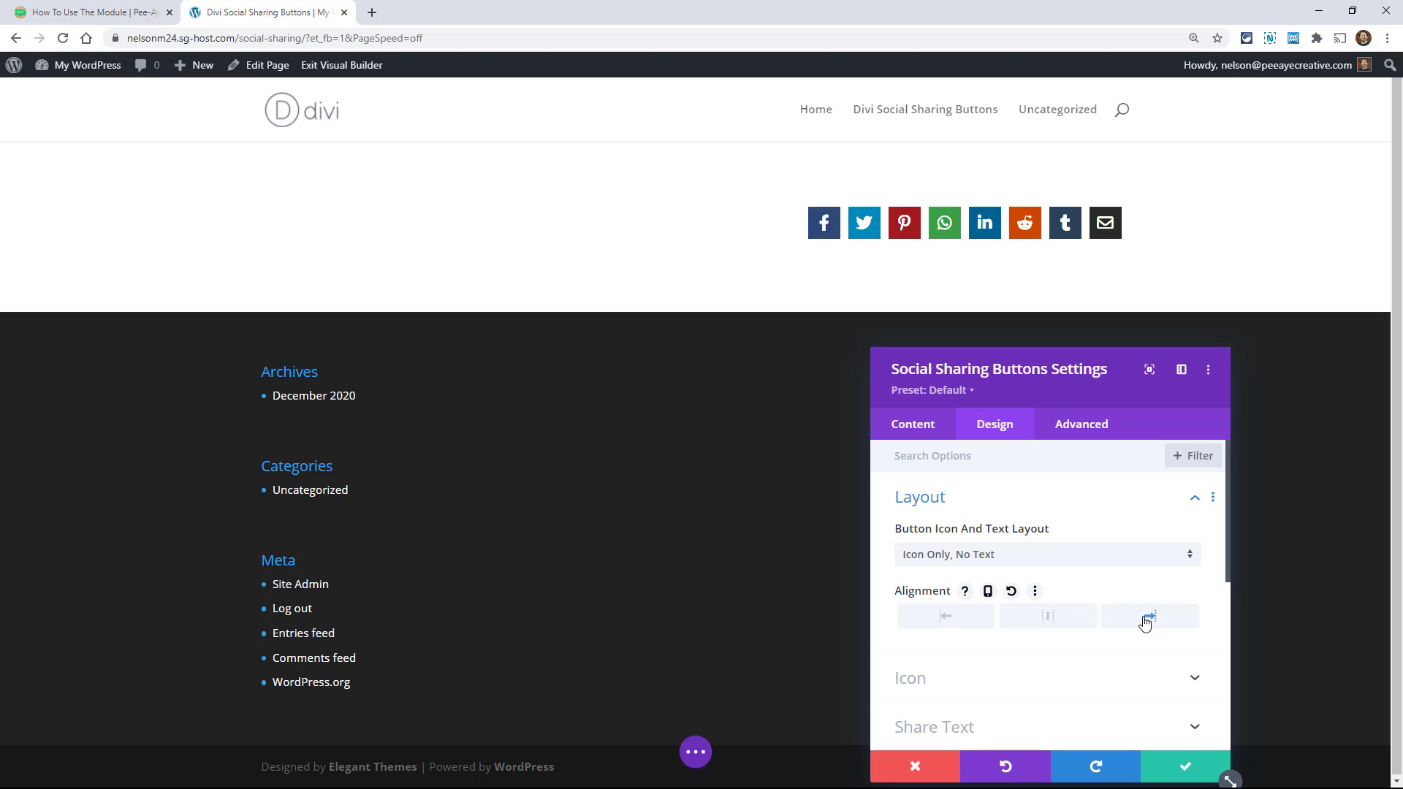
pyautogui.click(1042, 619)
# Try the Text Only, No Icon layout for the sharing buttons.
pyautogui.click(990, 554)
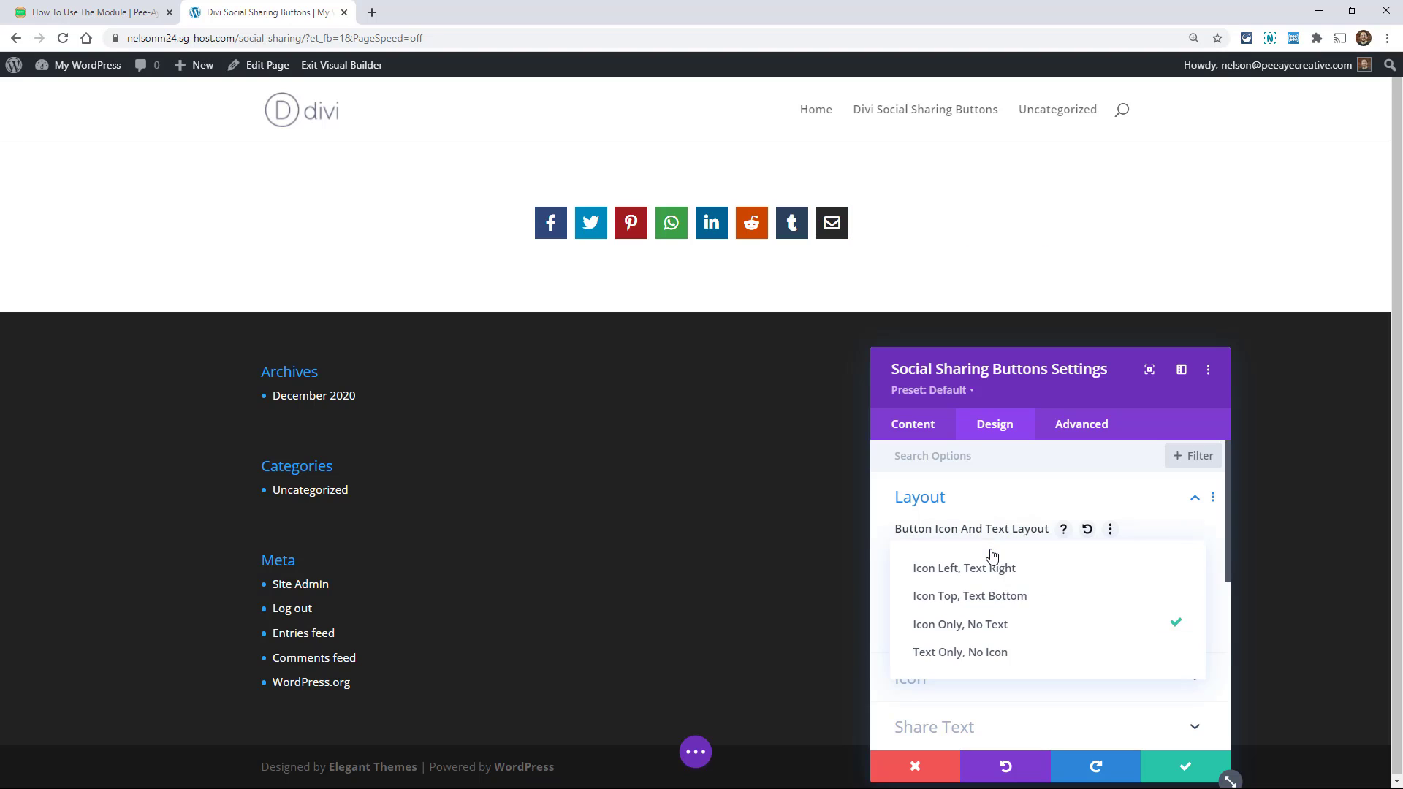
pyautogui.click(980, 656)
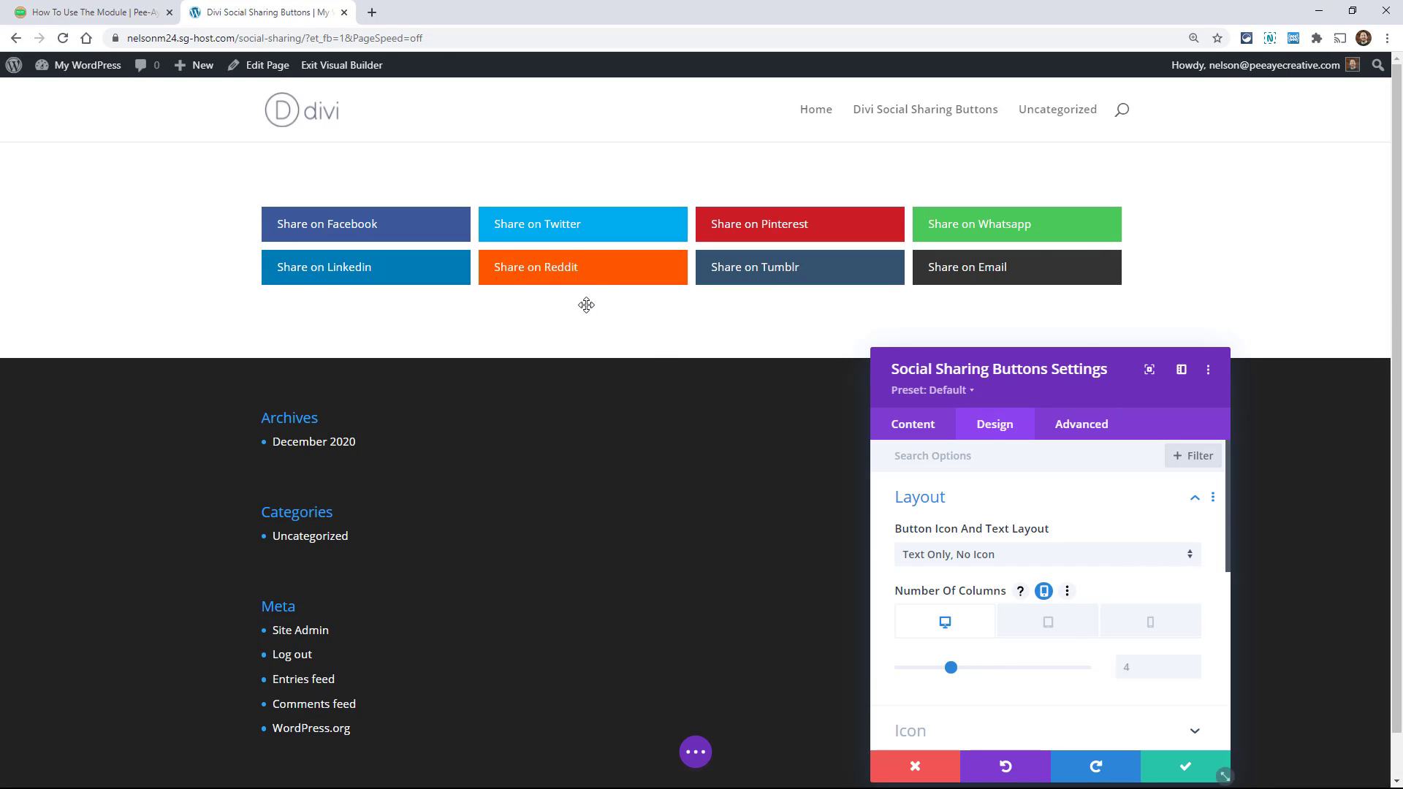
pyautogui.click(947, 507)
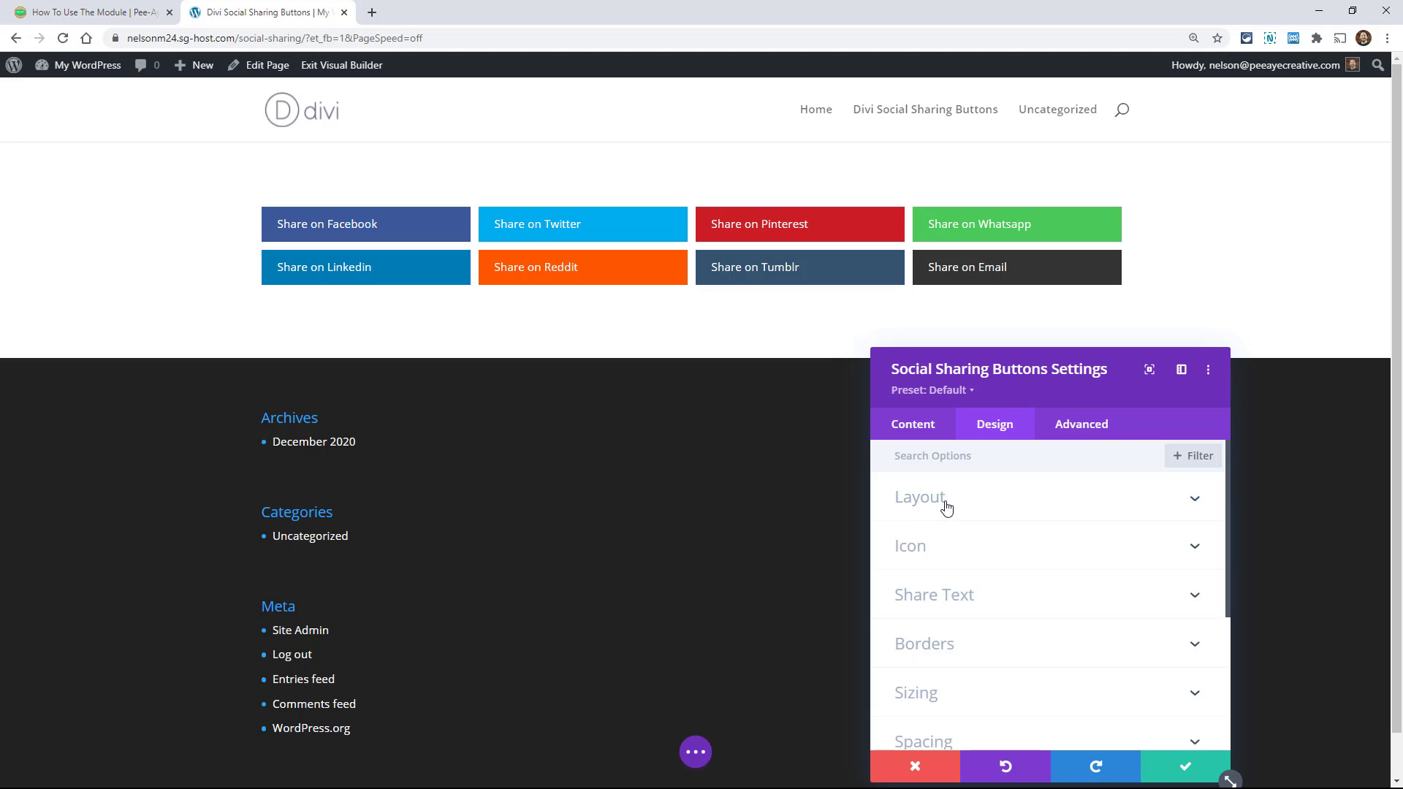
pyautogui.click(947, 507)
# Set the button icon and text layout to Icon Left, Text Right and collapse the layout settings.
pyautogui.click(985, 561)
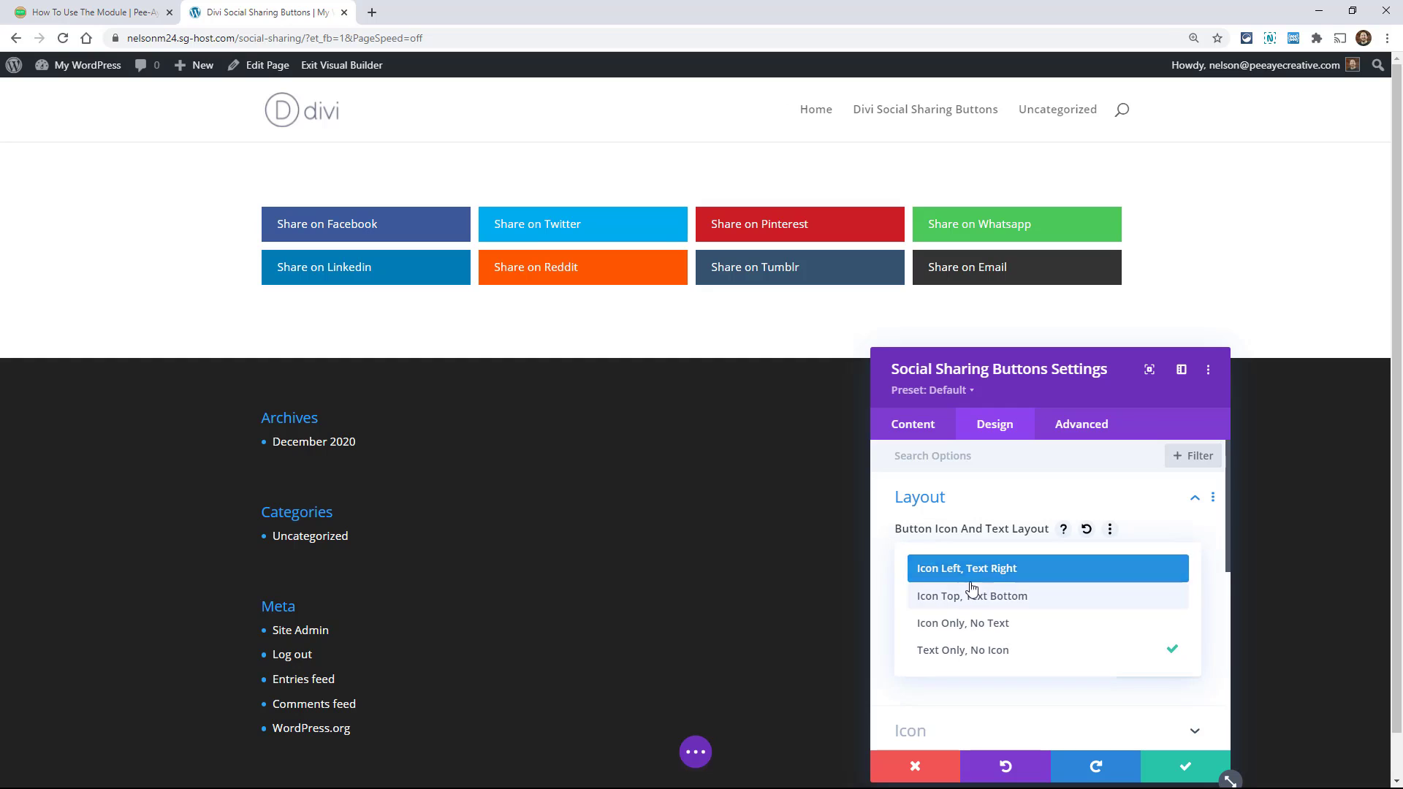
pyautogui.click(974, 571)
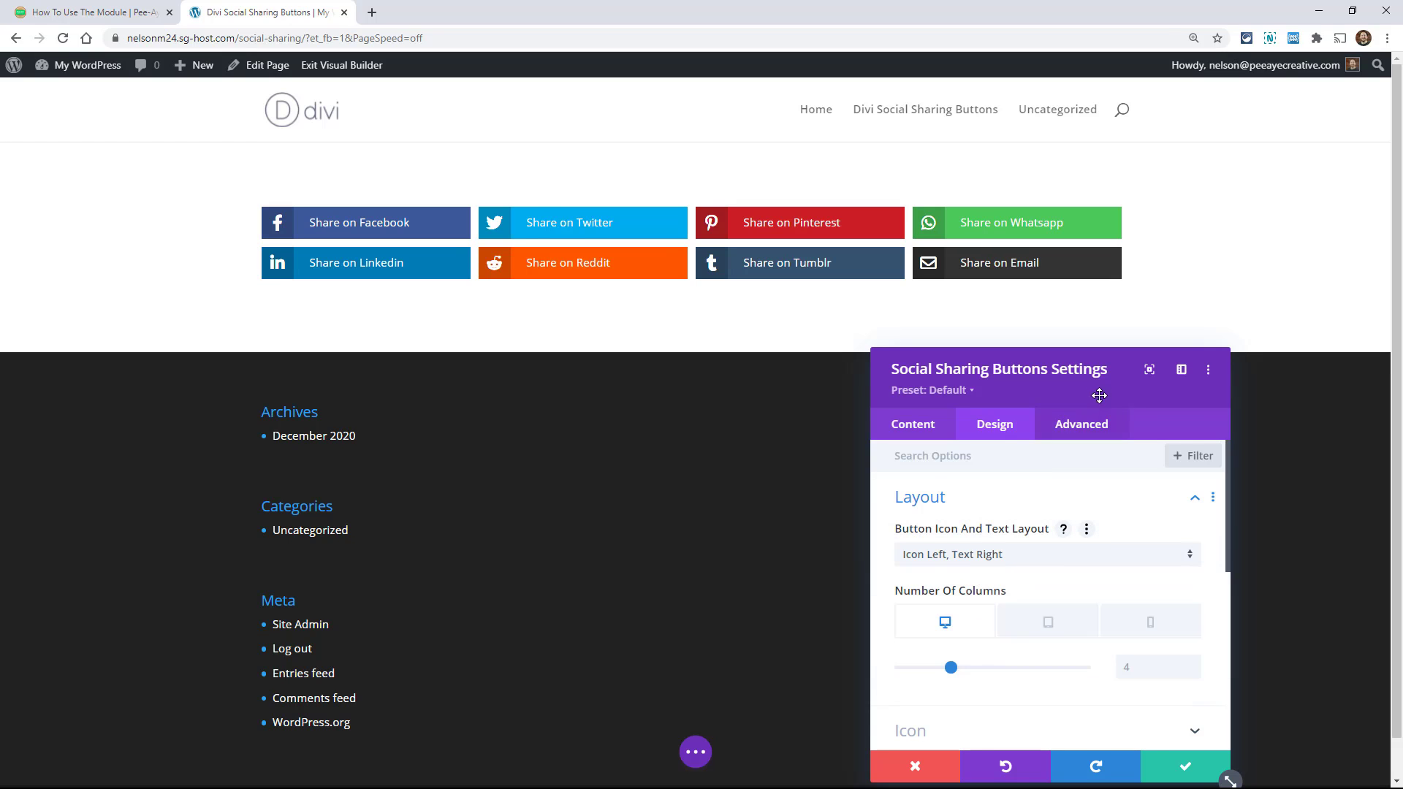
pyautogui.moveTo(1102, 391); pyautogui.dragTo(1079, 345)
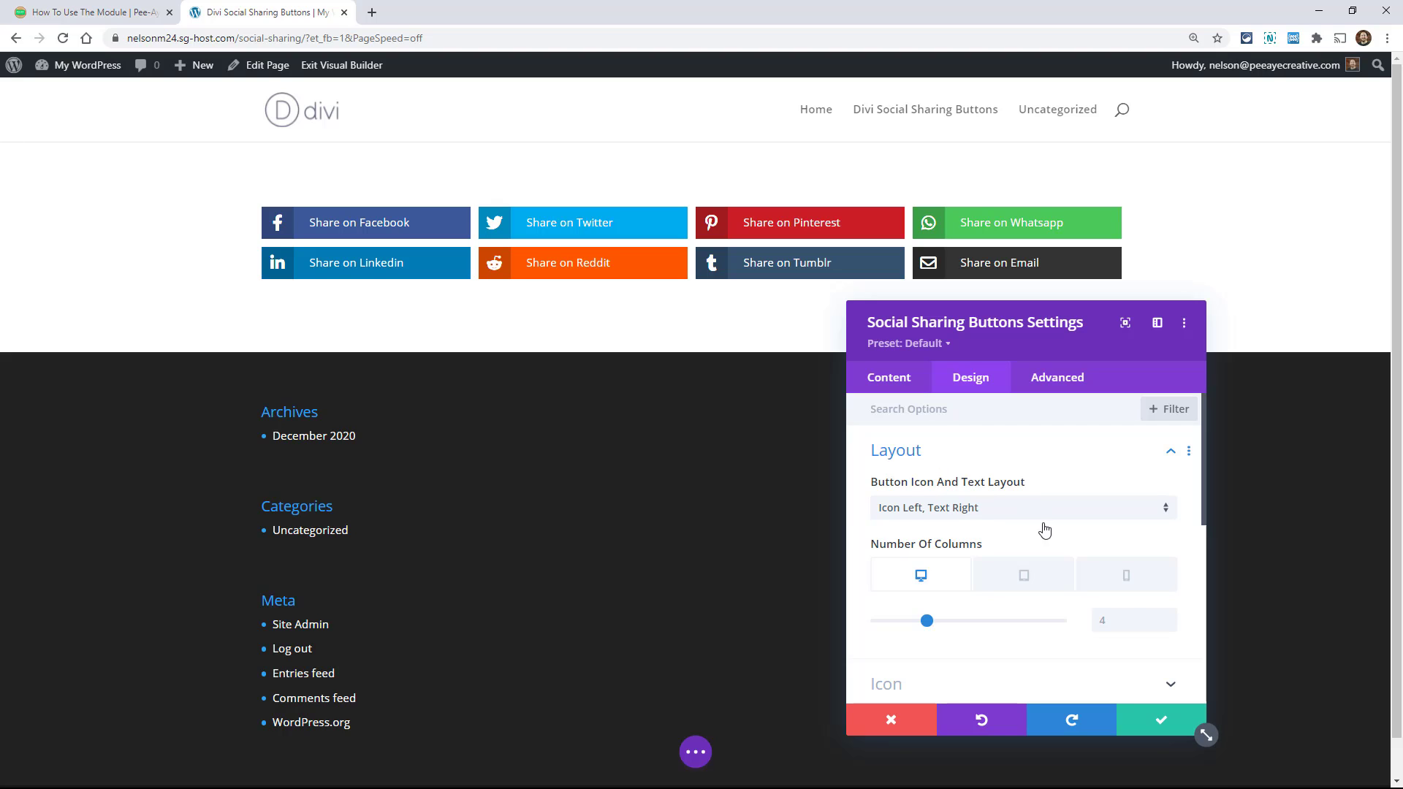
pyautogui.click(964, 458)
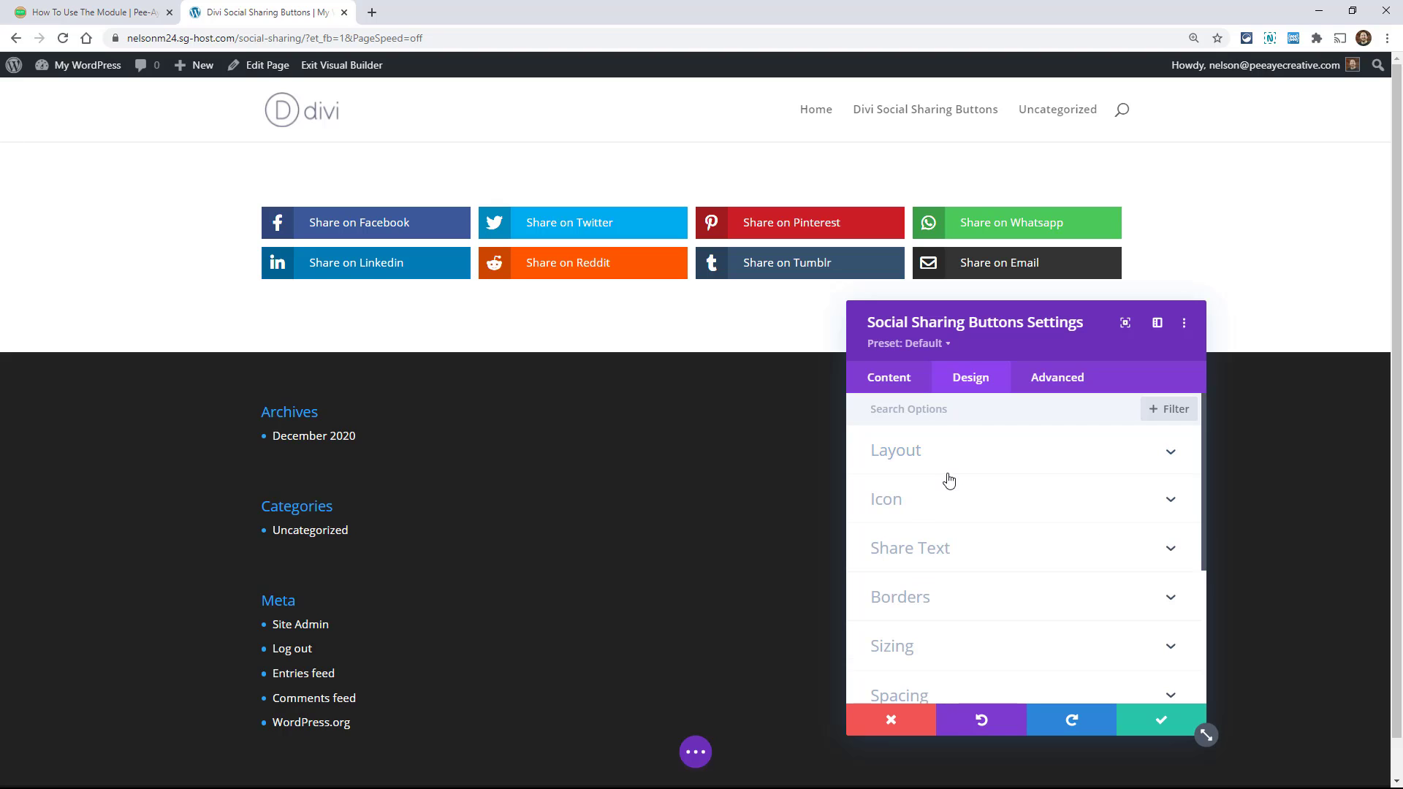
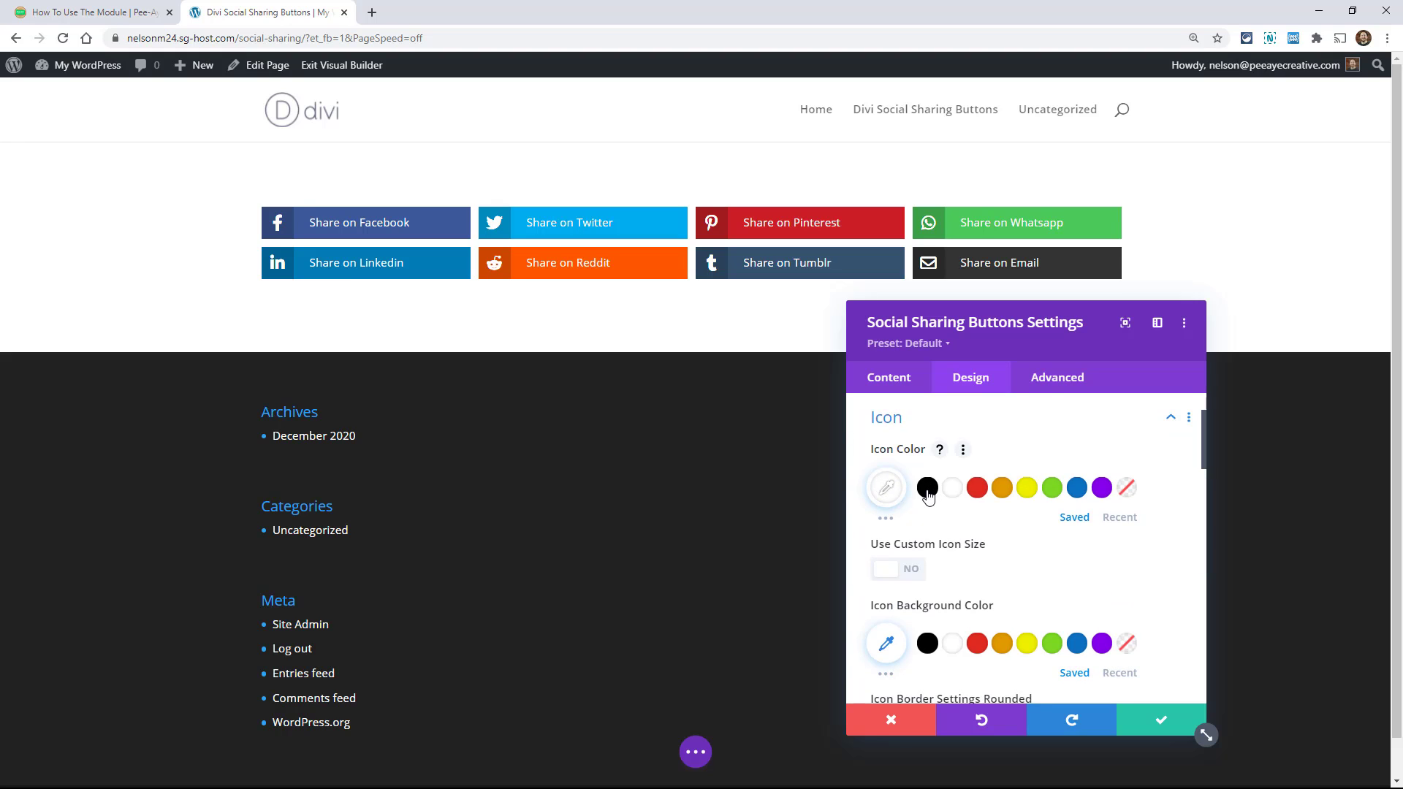
# Try blue #0c71c3 as the icon color and reset the icon color to its default.
pyautogui.click(978, 490)
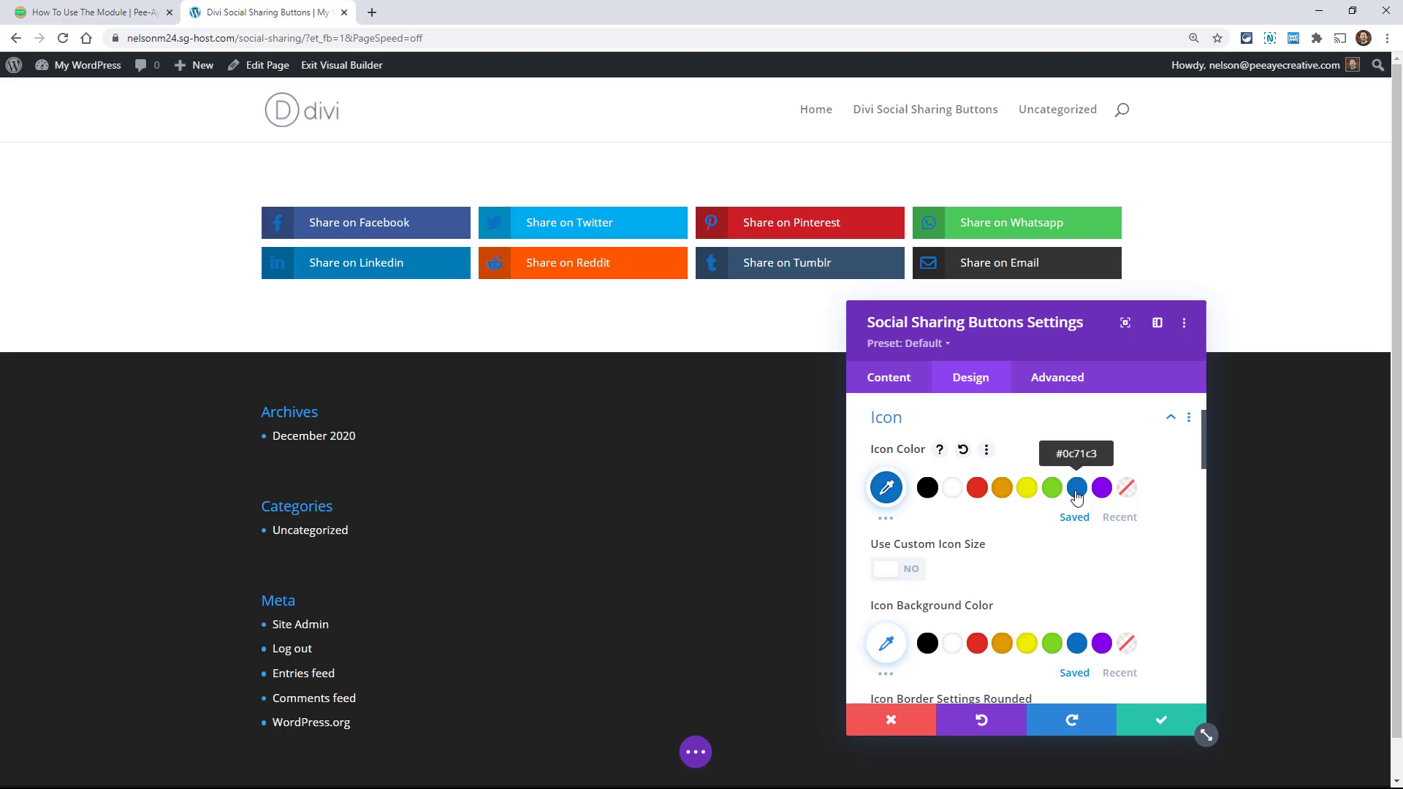
pyautogui.click(963, 450)
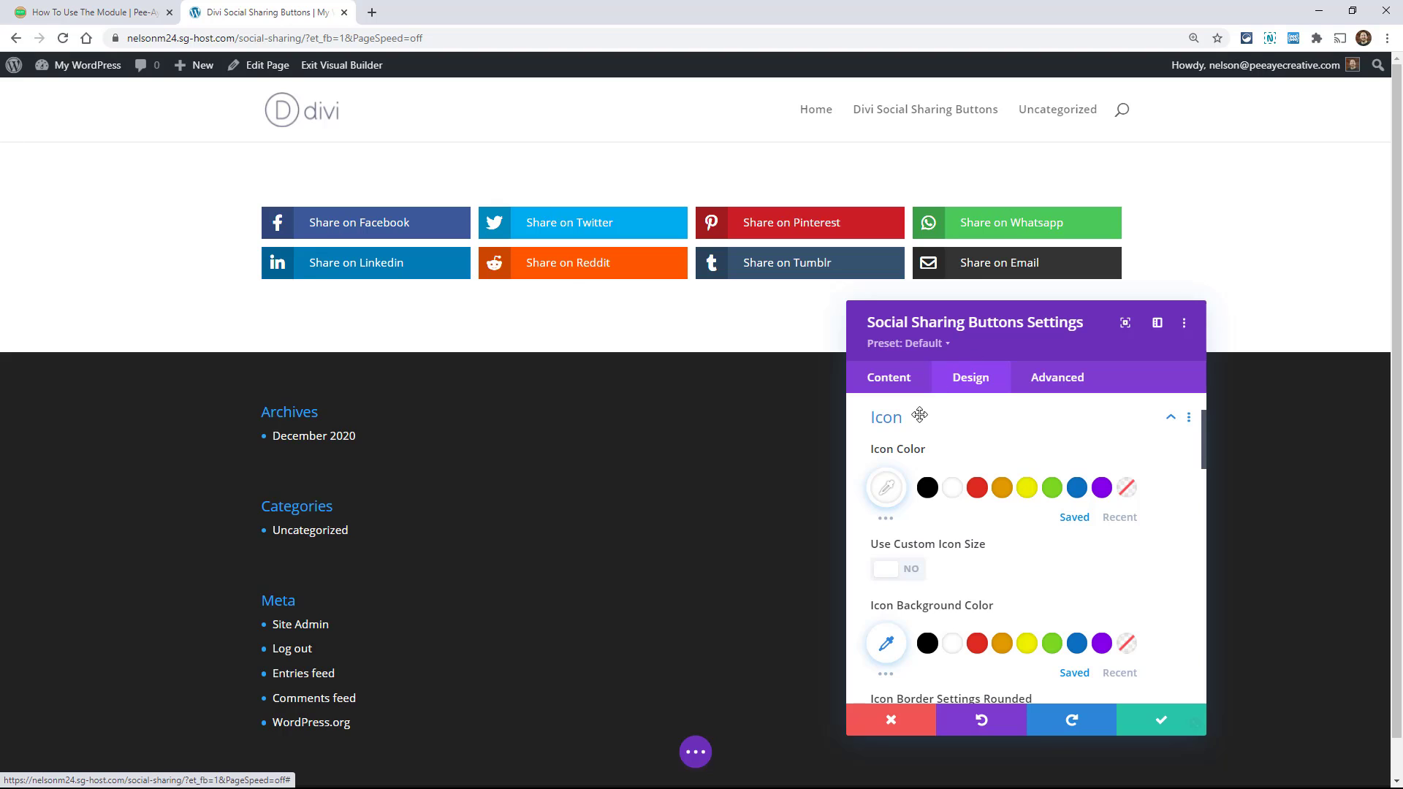
# Enable the custom icon size, set the icon font size to 46px, and move the settings window to check the buttons behind it.
pyautogui.click(889, 567)
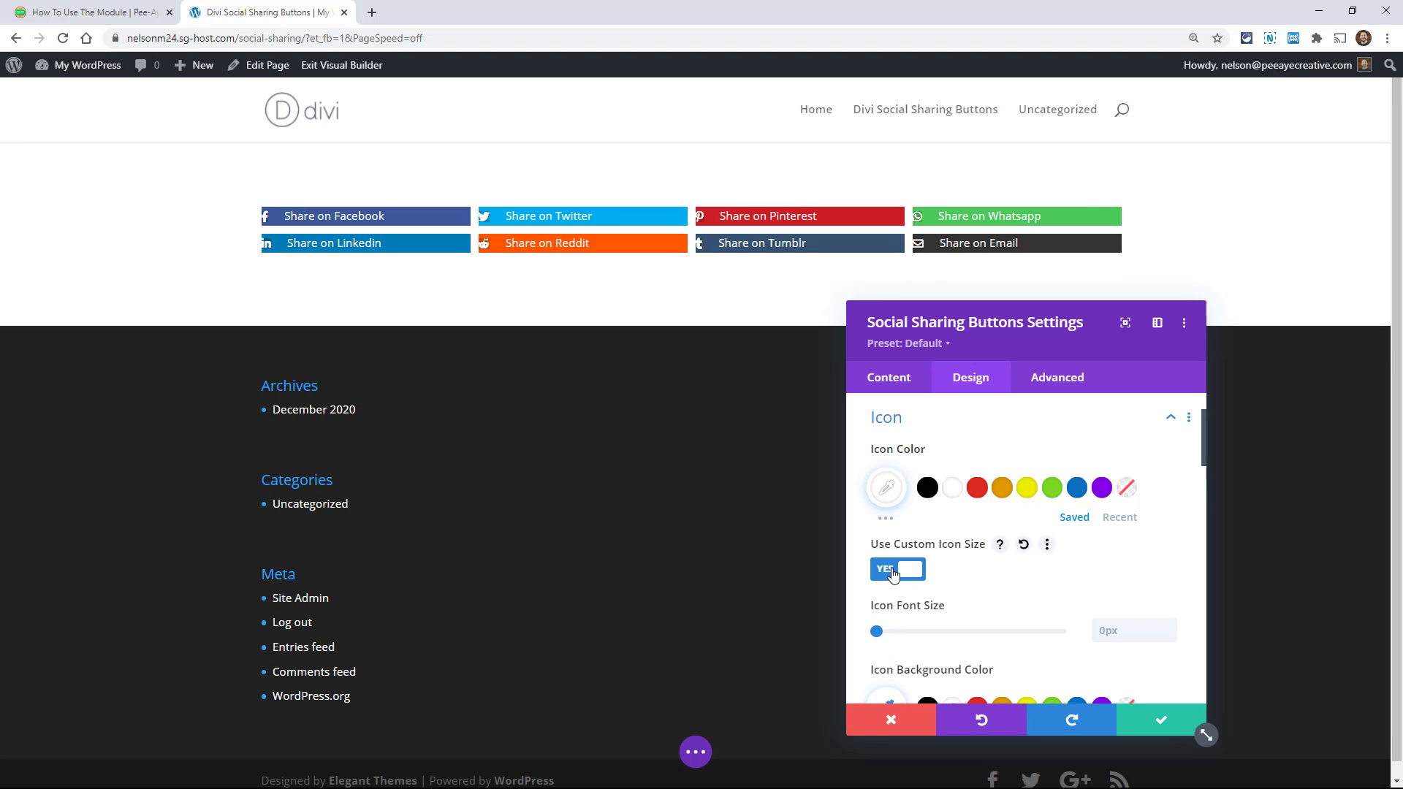
pyautogui.click(1128, 633)
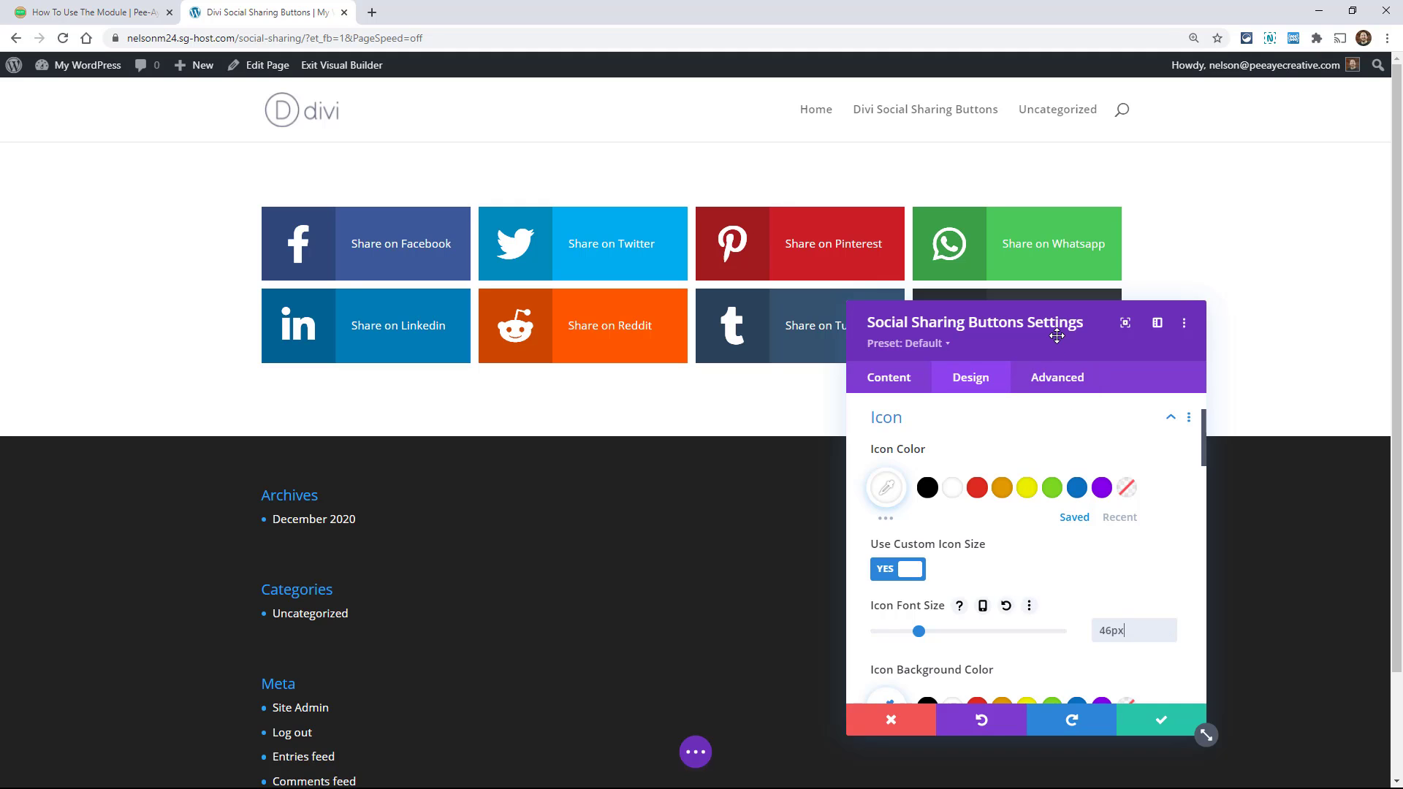
pyautogui.moveTo(1057, 335); pyautogui.dragTo(1086, 389)
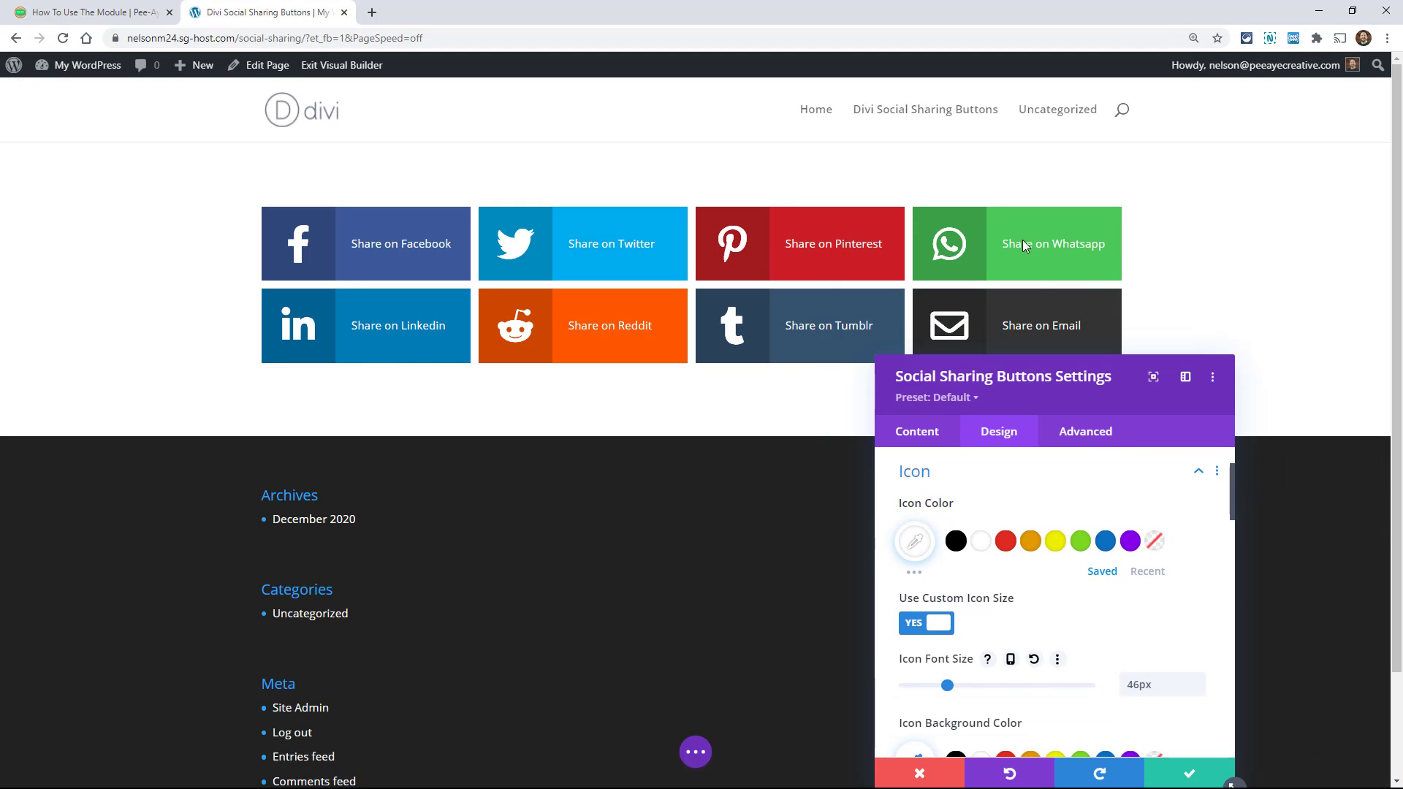
pyautogui.moveTo(1025, 247); pyautogui.dragTo(1028, 219)
# Try black, green and blue #0c71c3 as the icon background color, and reset the background color to its default.
pyautogui.scroll(-2, 1047, 479)
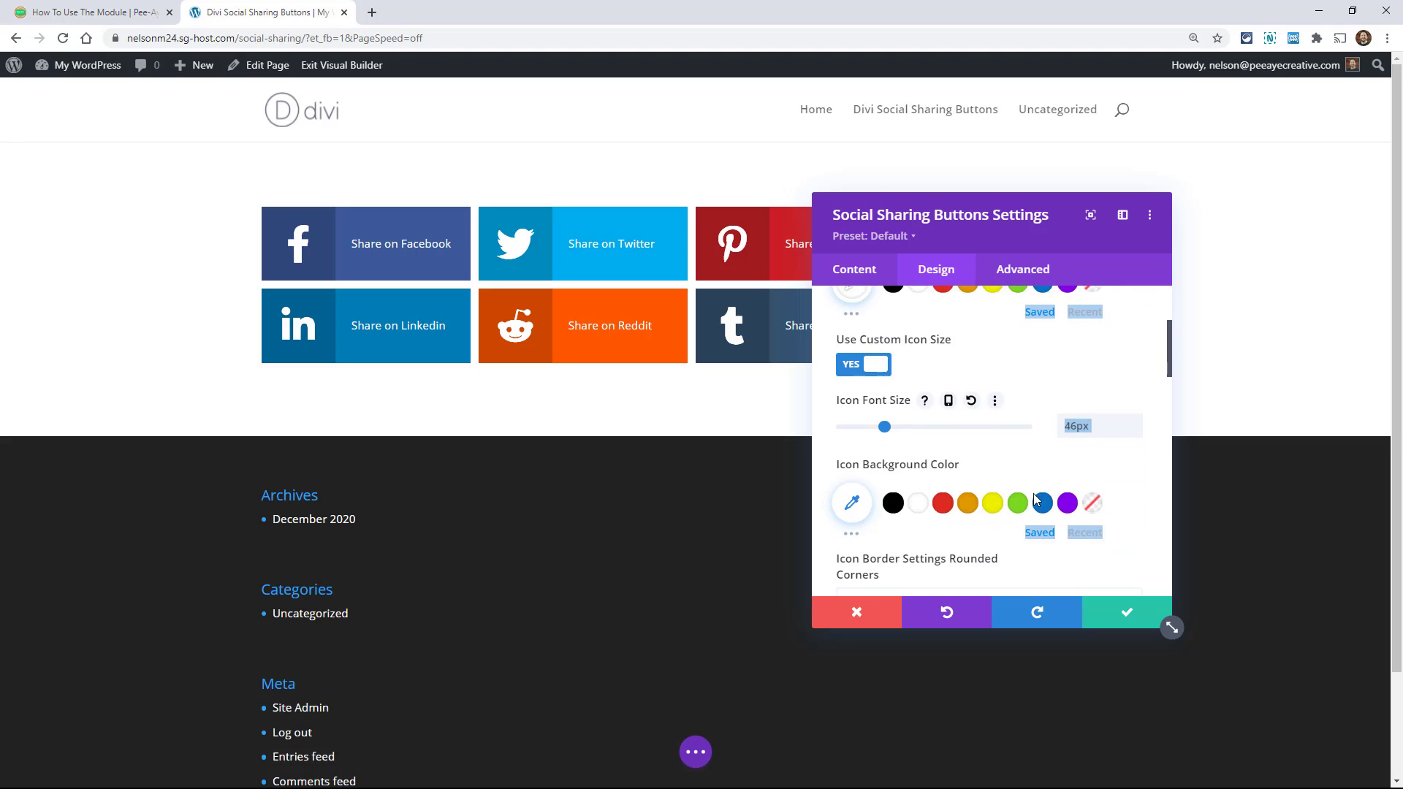
pyautogui.scroll(-1, 1009, 489)
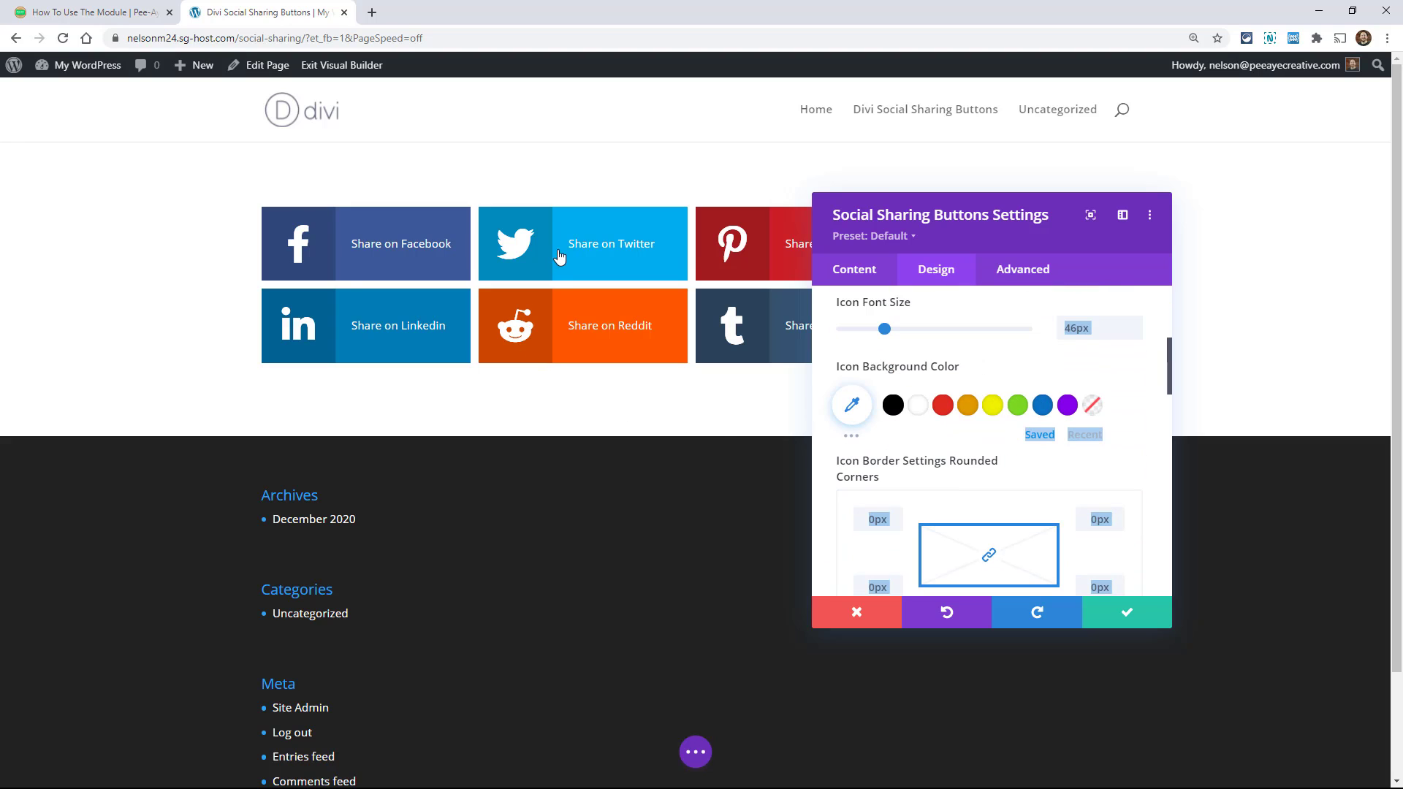
pyautogui.moveTo(935, 252); pyautogui.dragTo(990, 392)
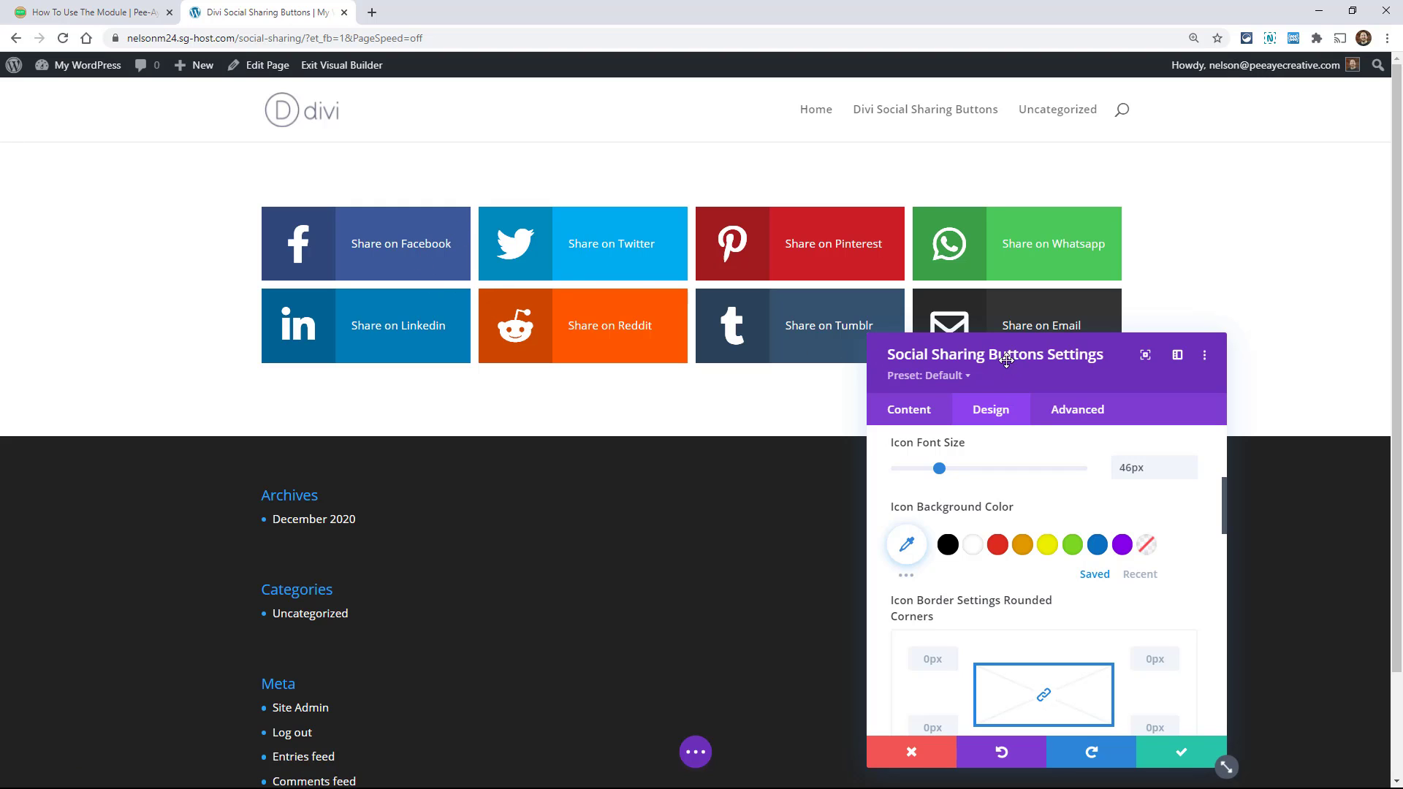
pyautogui.moveTo(1012, 373); pyautogui.dragTo(996, 348)
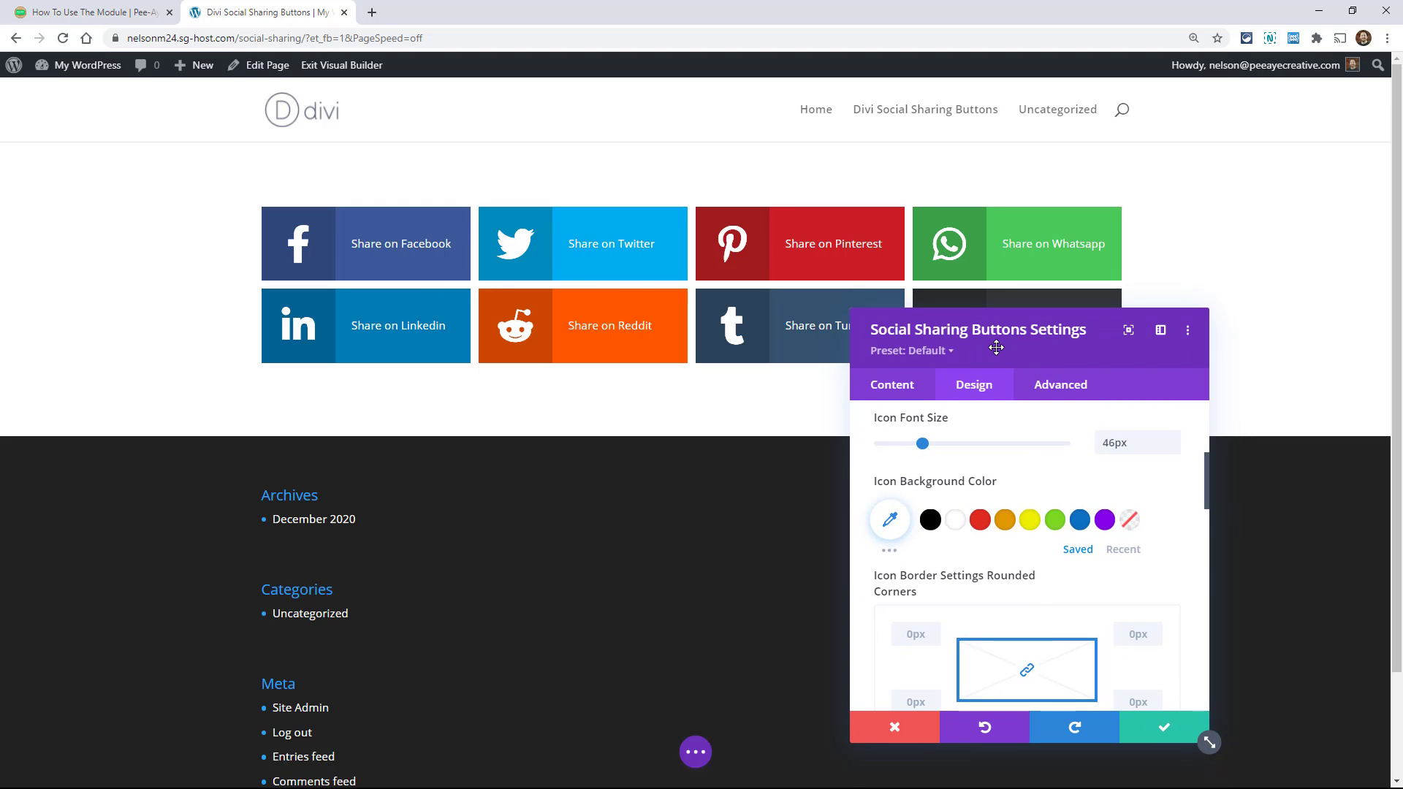
pyautogui.click(932, 524)
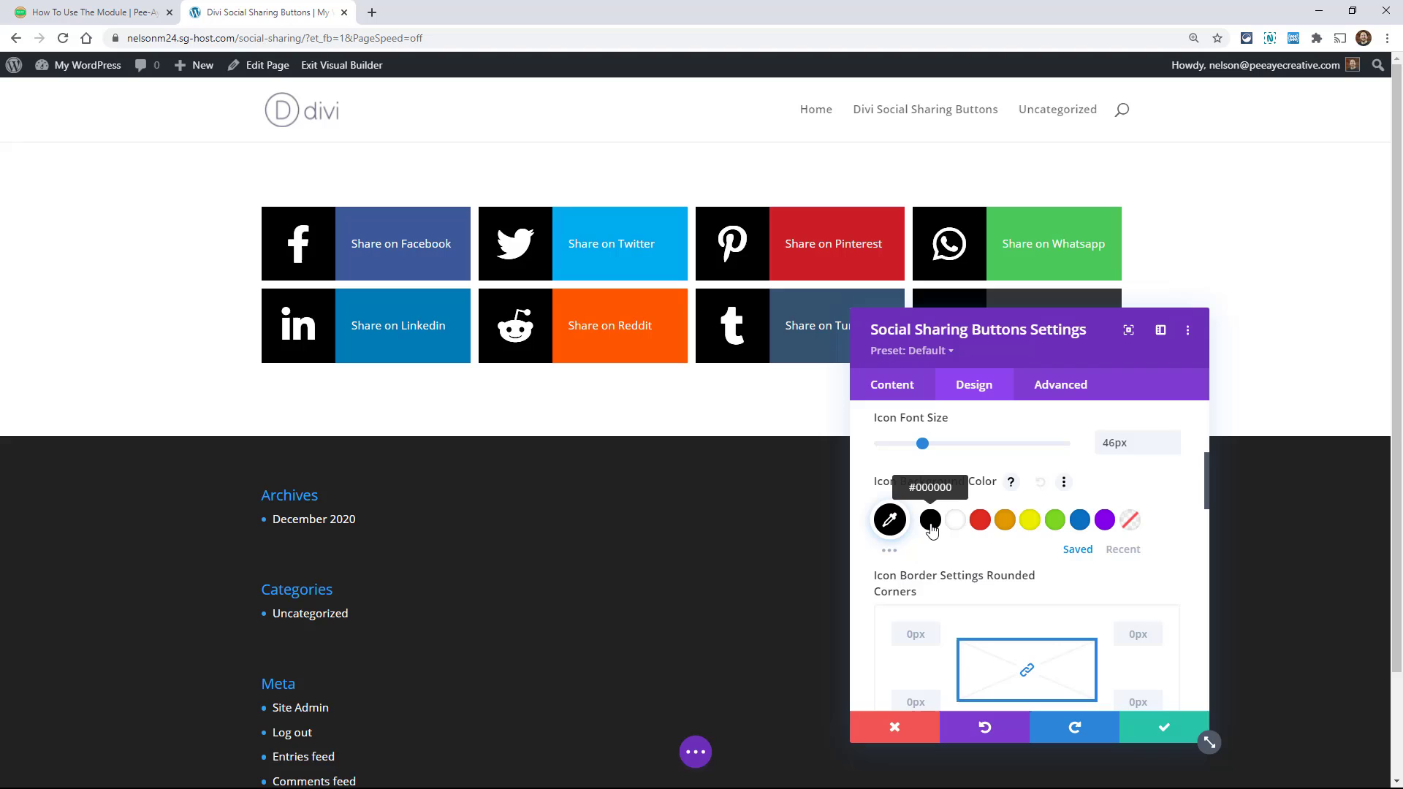
pyautogui.click(1055, 521)
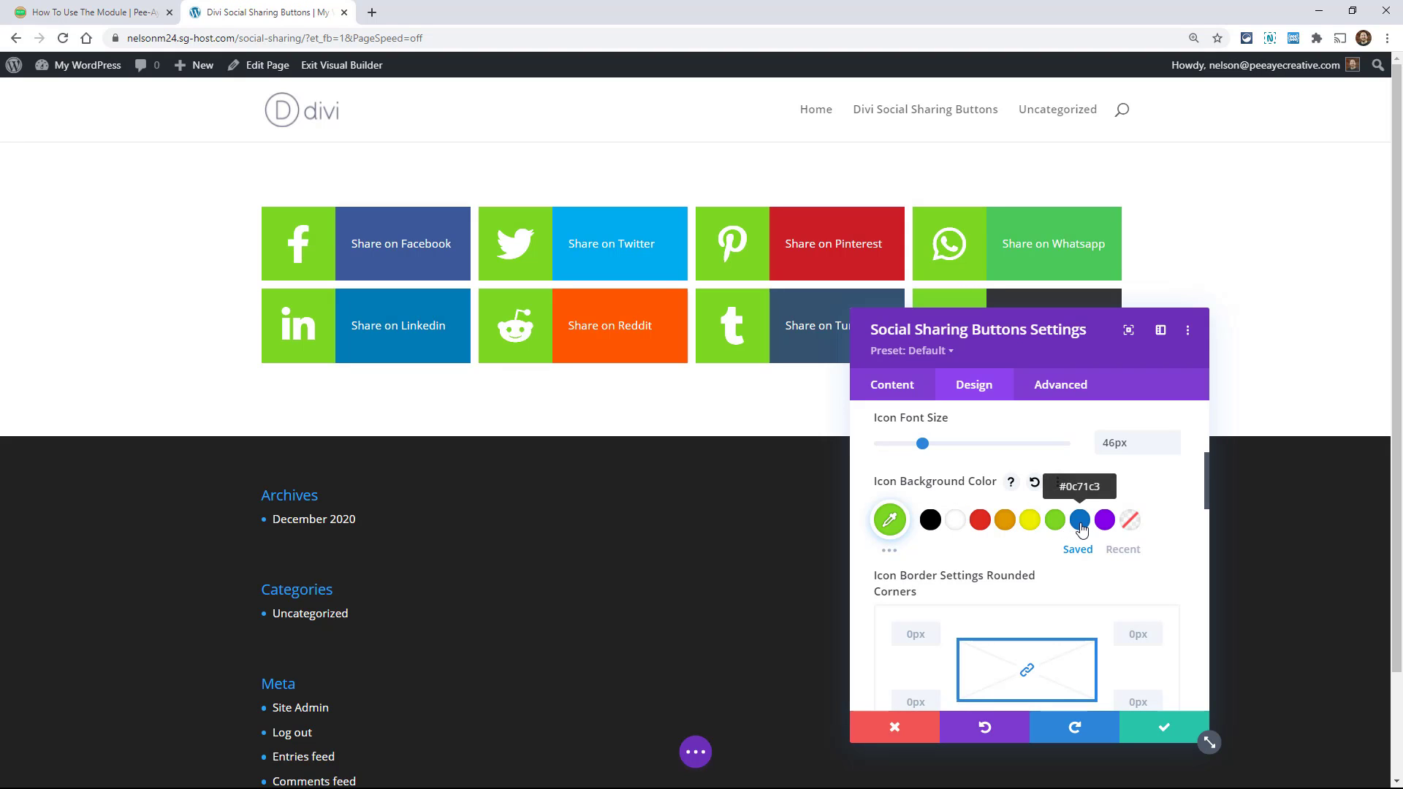
pyautogui.click(1080, 520)
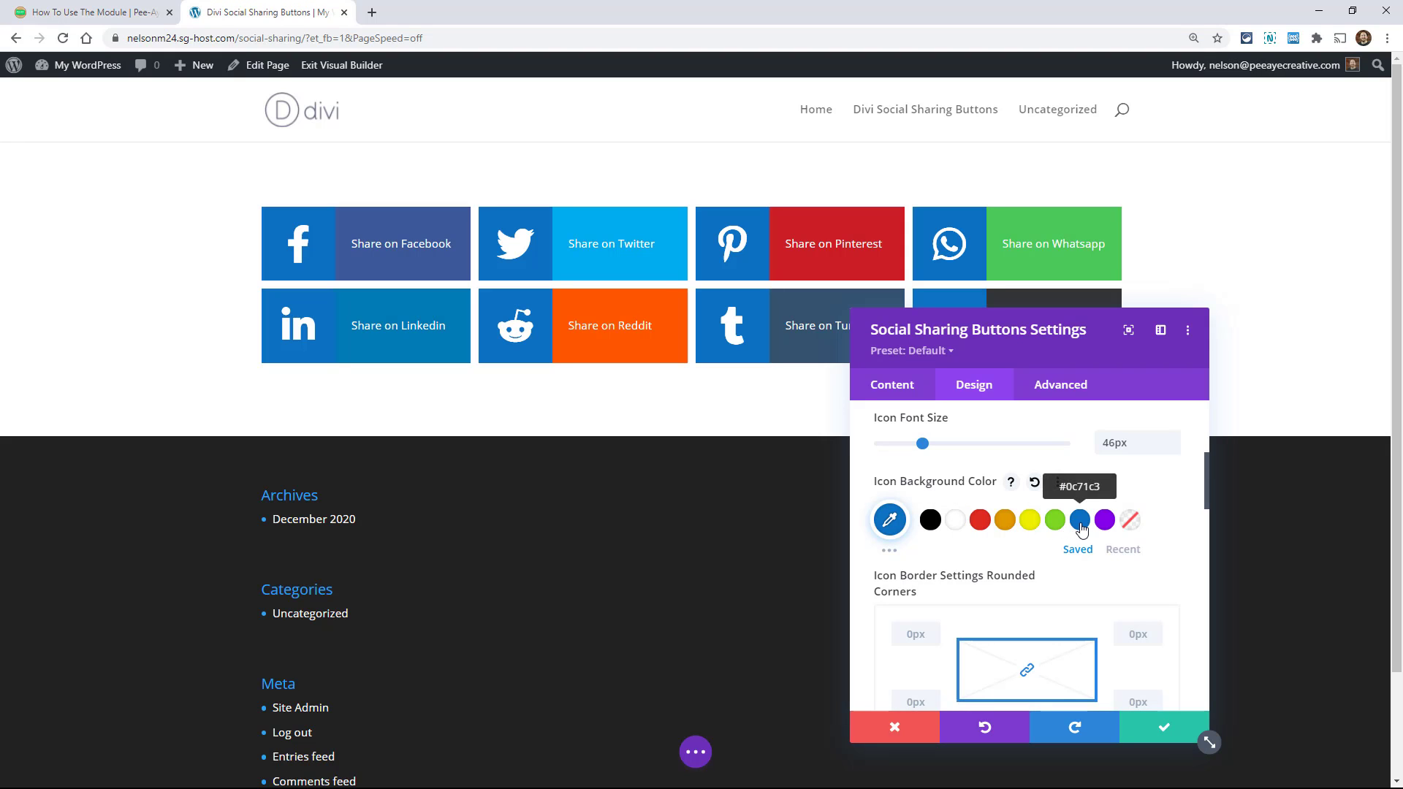
pyautogui.click(1035, 483)
# Round all four corners of the icon border to 100px.
pyautogui.scroll(1, 934, 468)
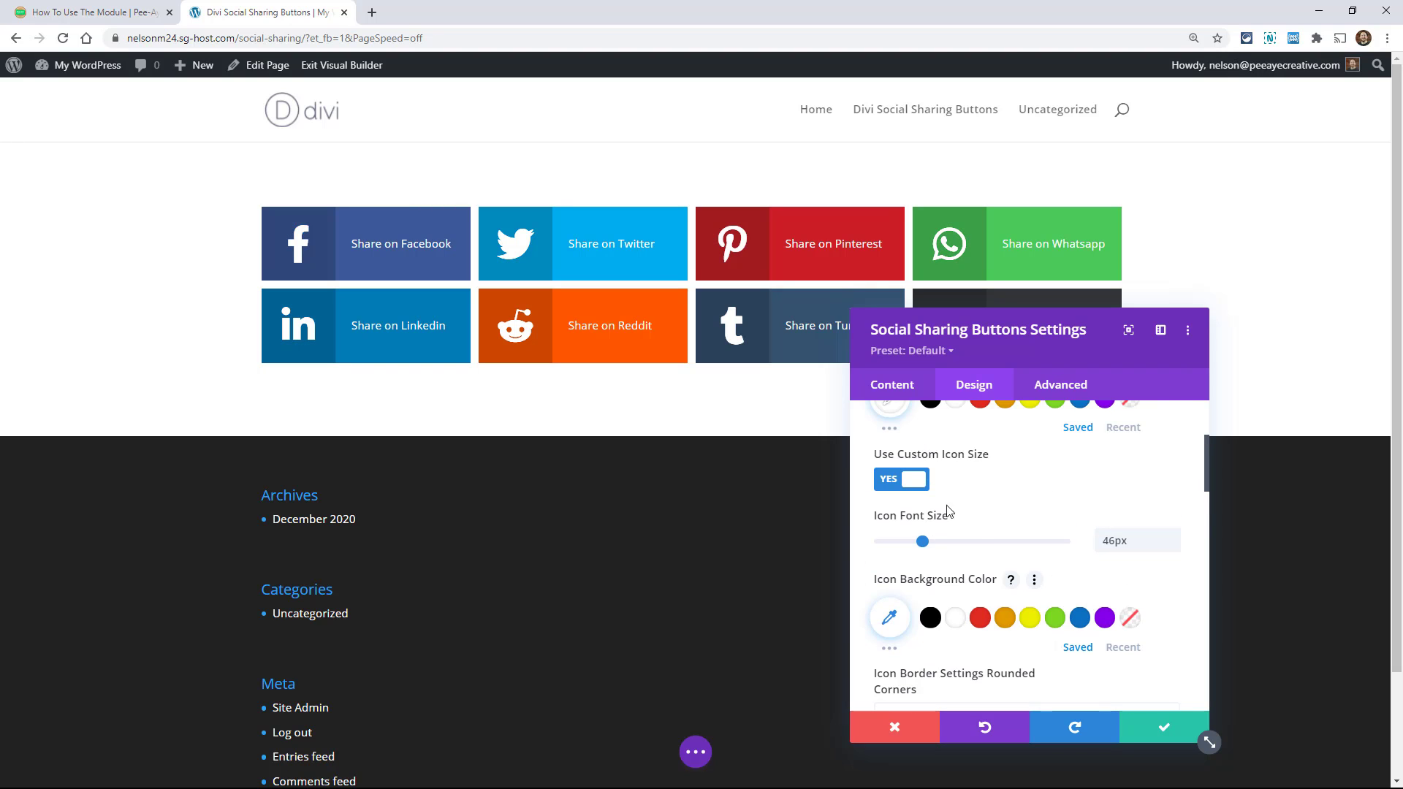
pyautogui.scroll(-1, 1027, 577)
pyautogui.scroll(-5, 1029, 579)
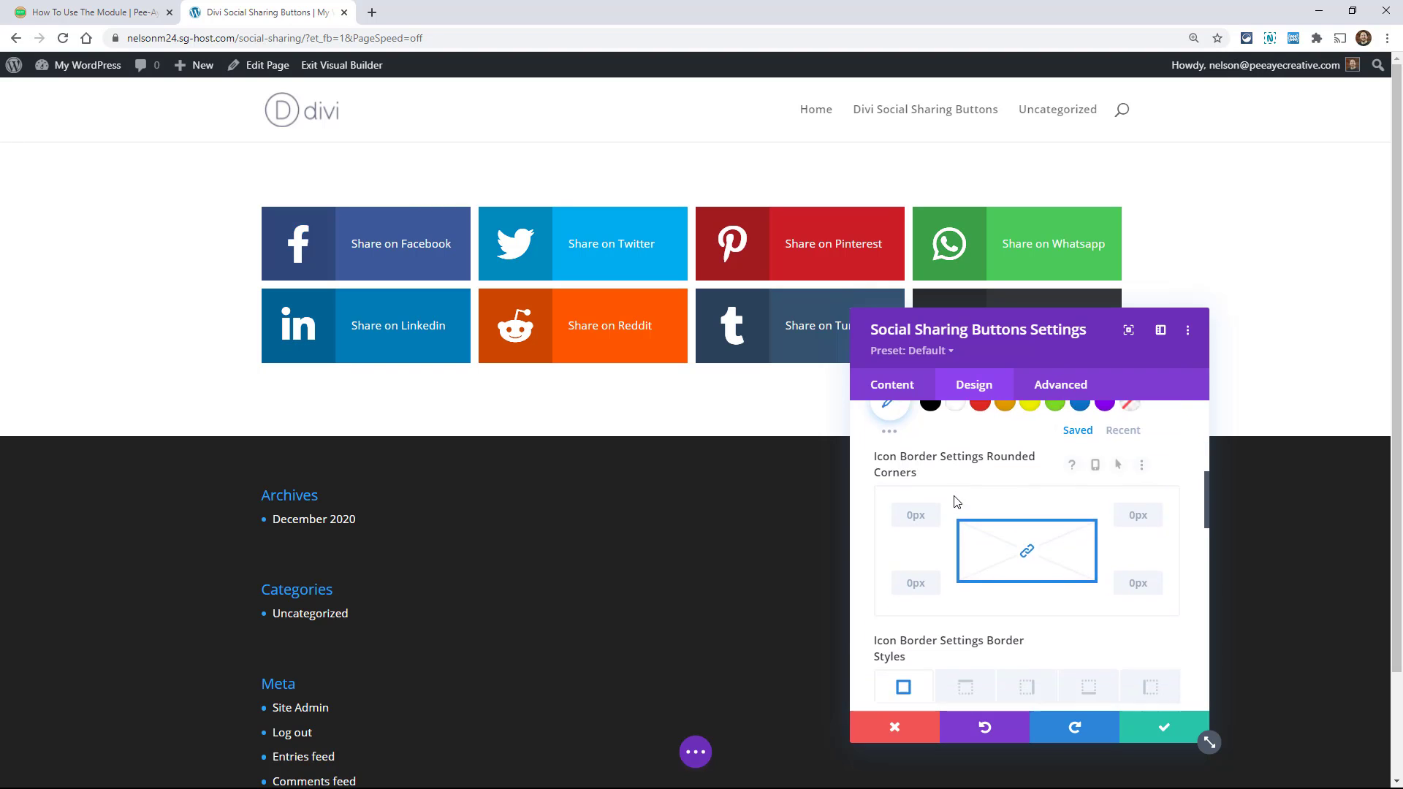
pyautogui.scroll(2, 925, 467)
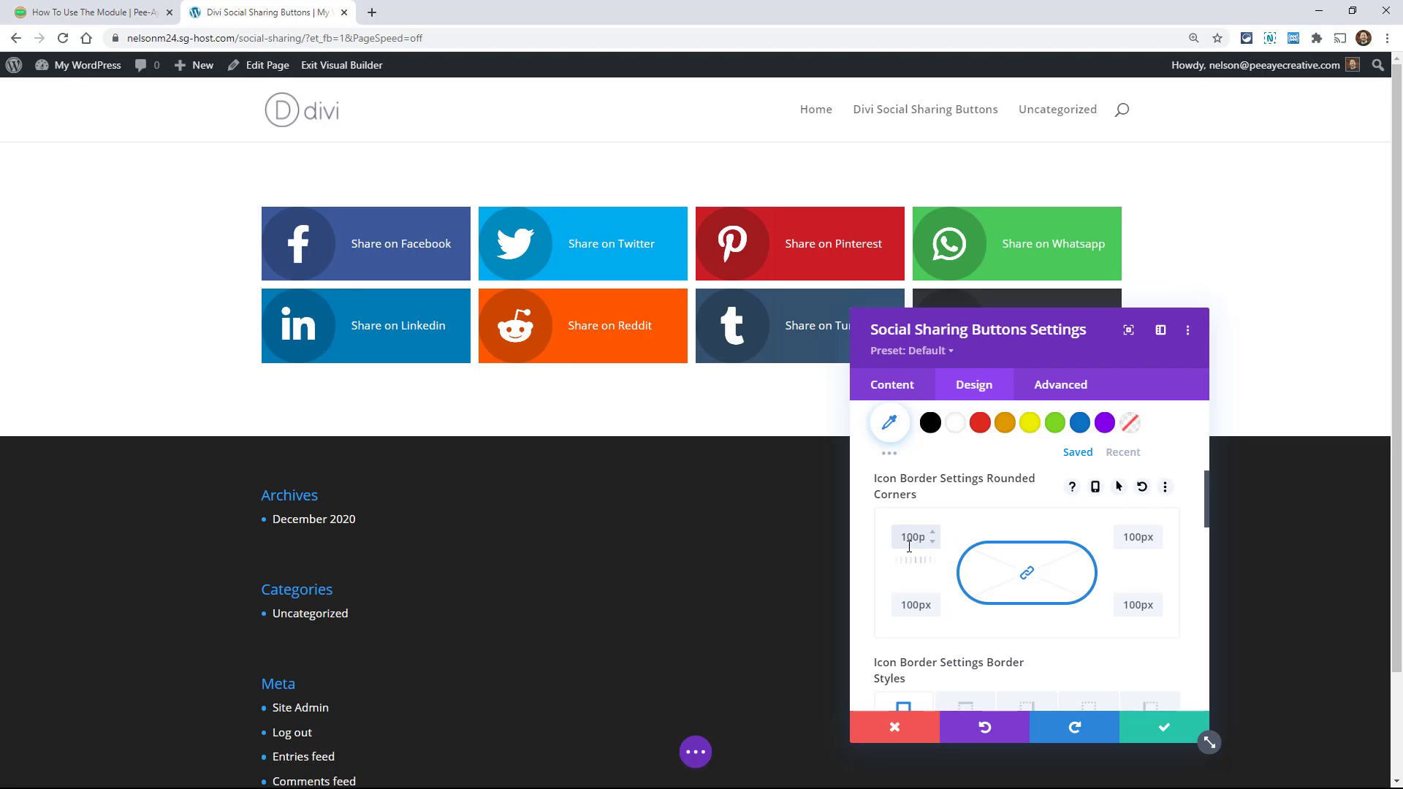
# Give the icons a 2px wide yellow border.
pyautogui.scroll(-5, 940, 565)
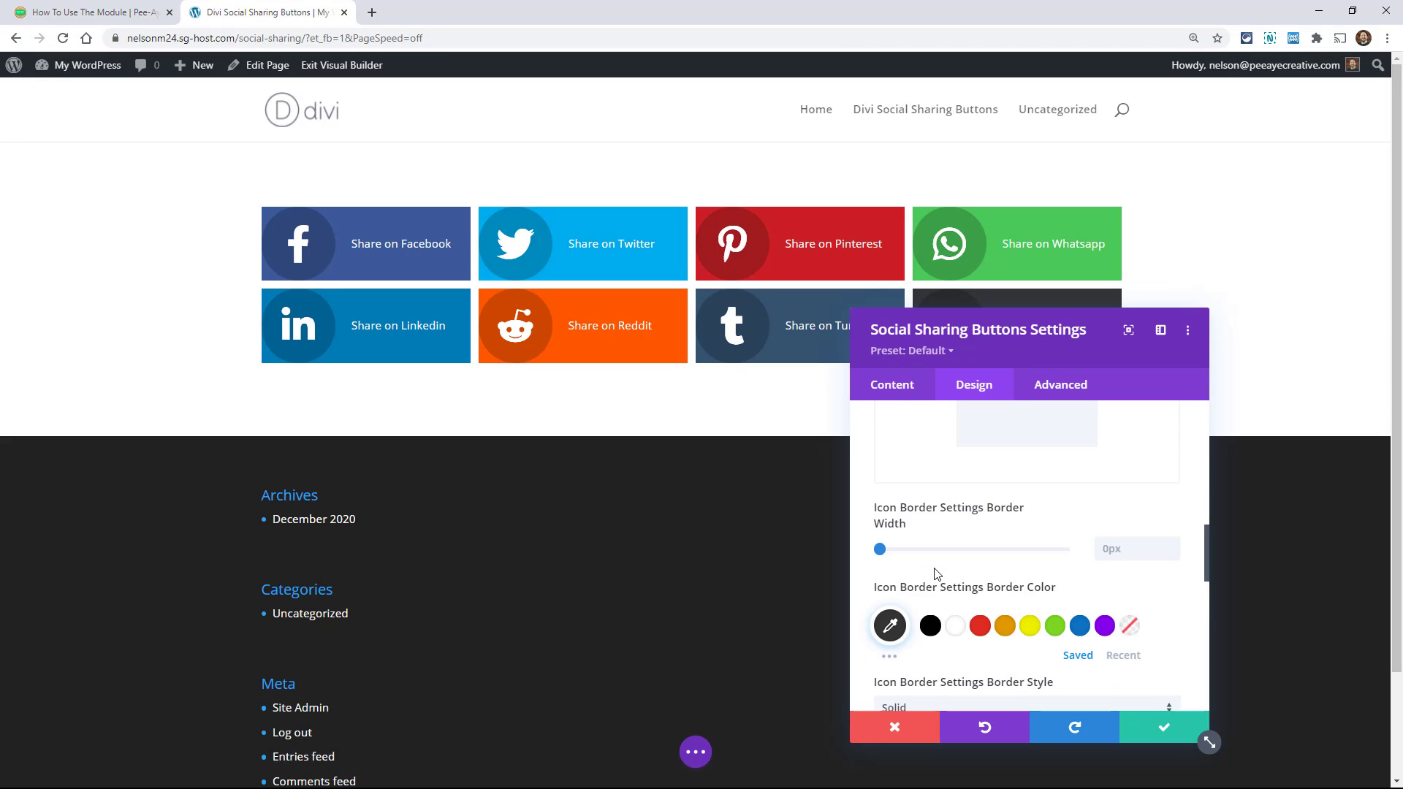
pyautogui.click(1173, 546)
pyautogui.click(1172, 546)
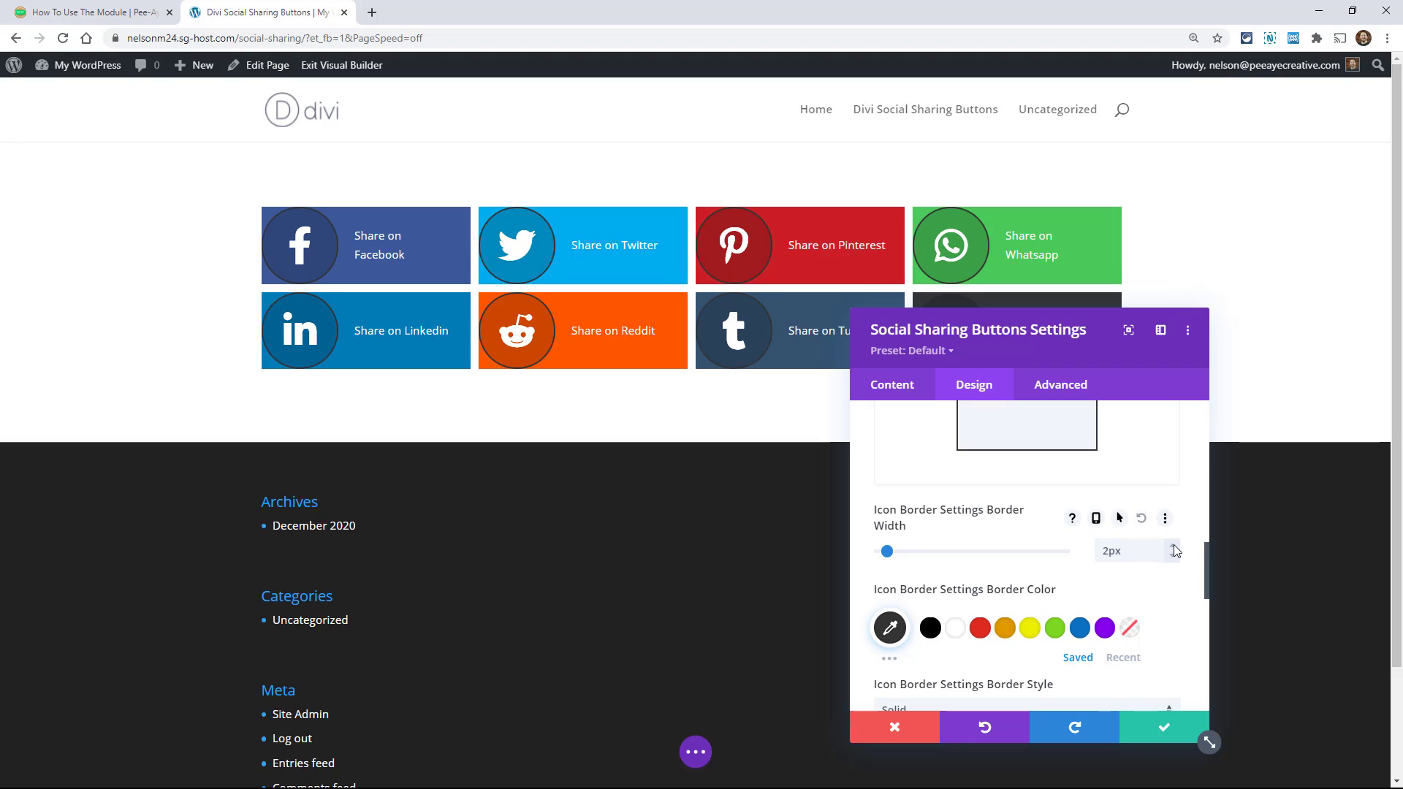
pyautogui.click(1029, 630)
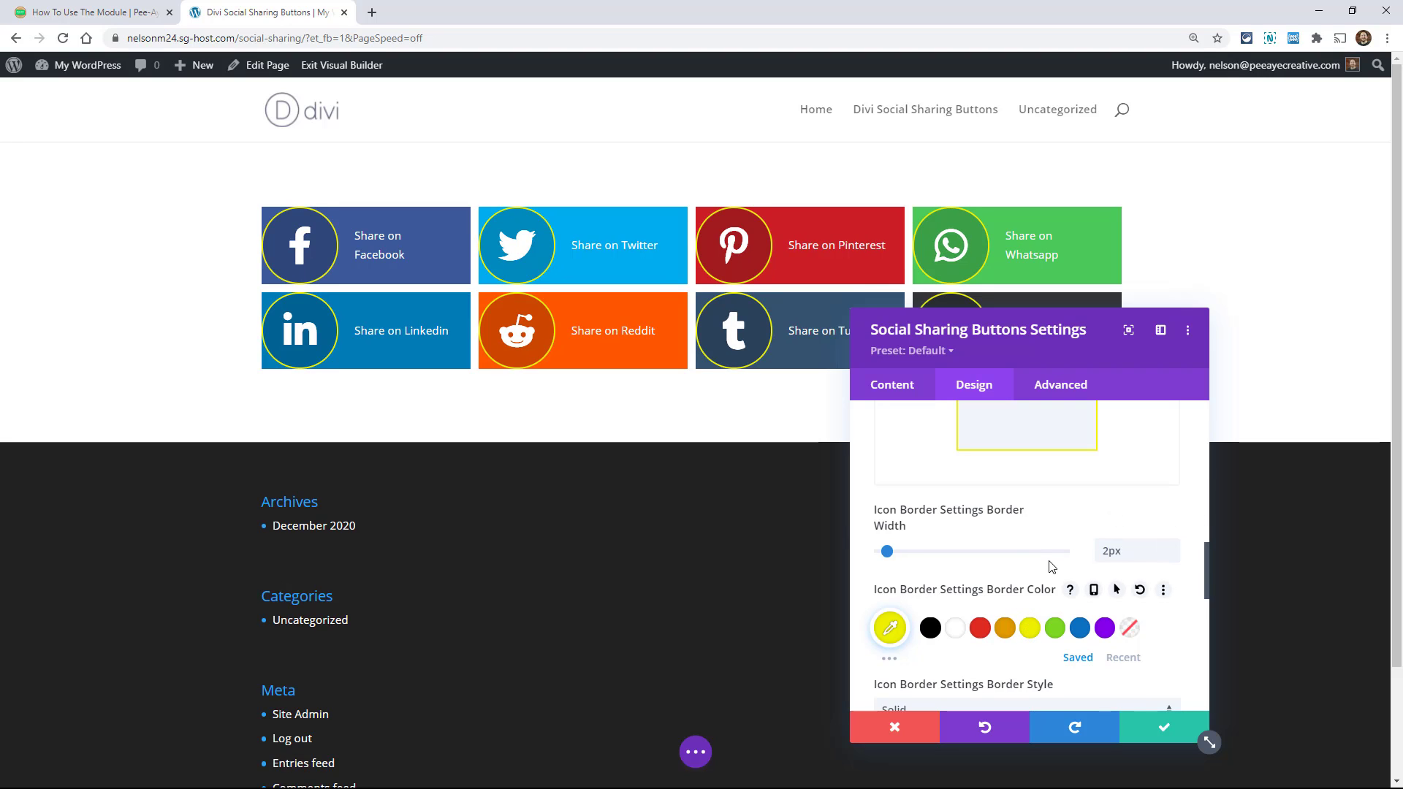
# Apply the first box shadow preset, the soft shadow around all sides, to the icons.
pyautogui.scroll(-3, 1051, 567)
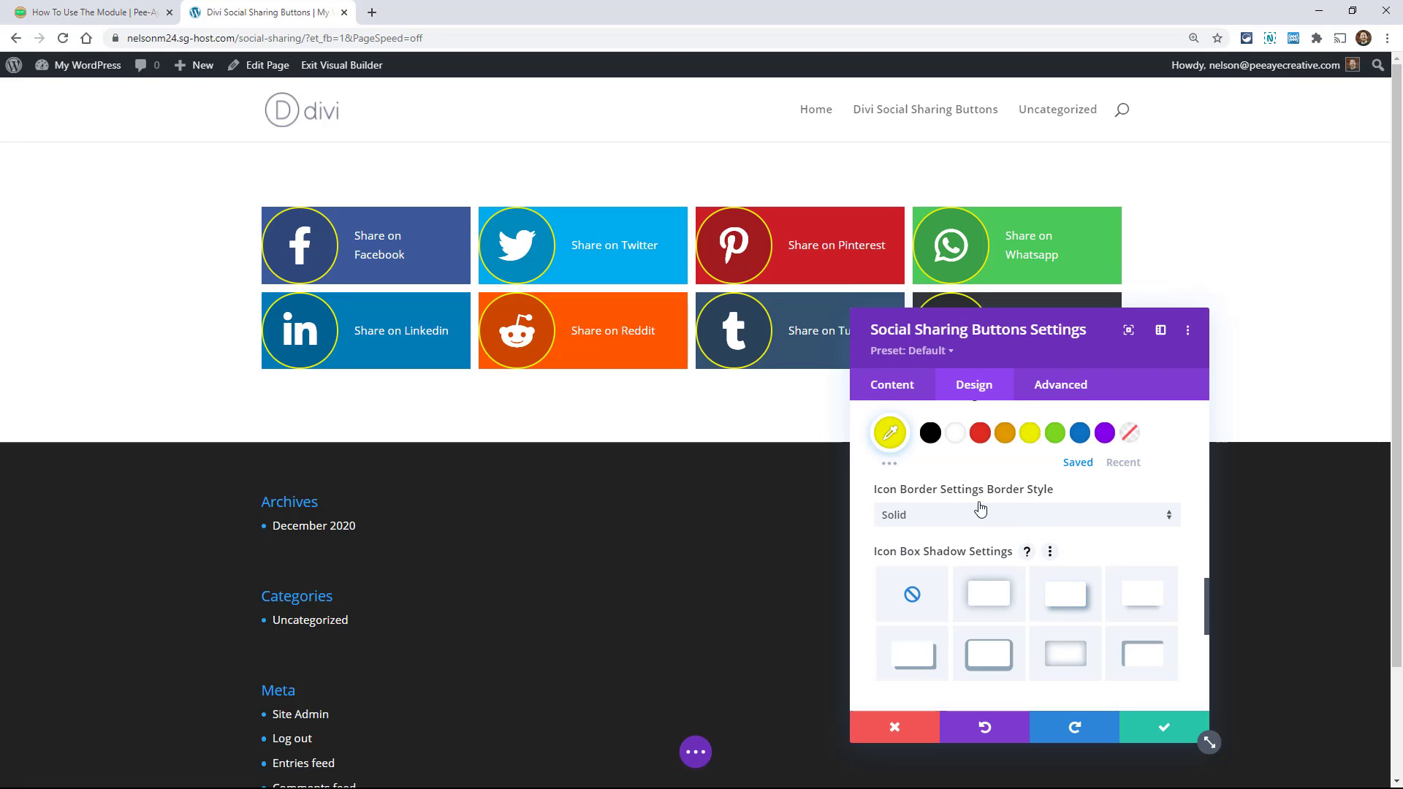
pyautogui.scroll(-2, 981, 512)
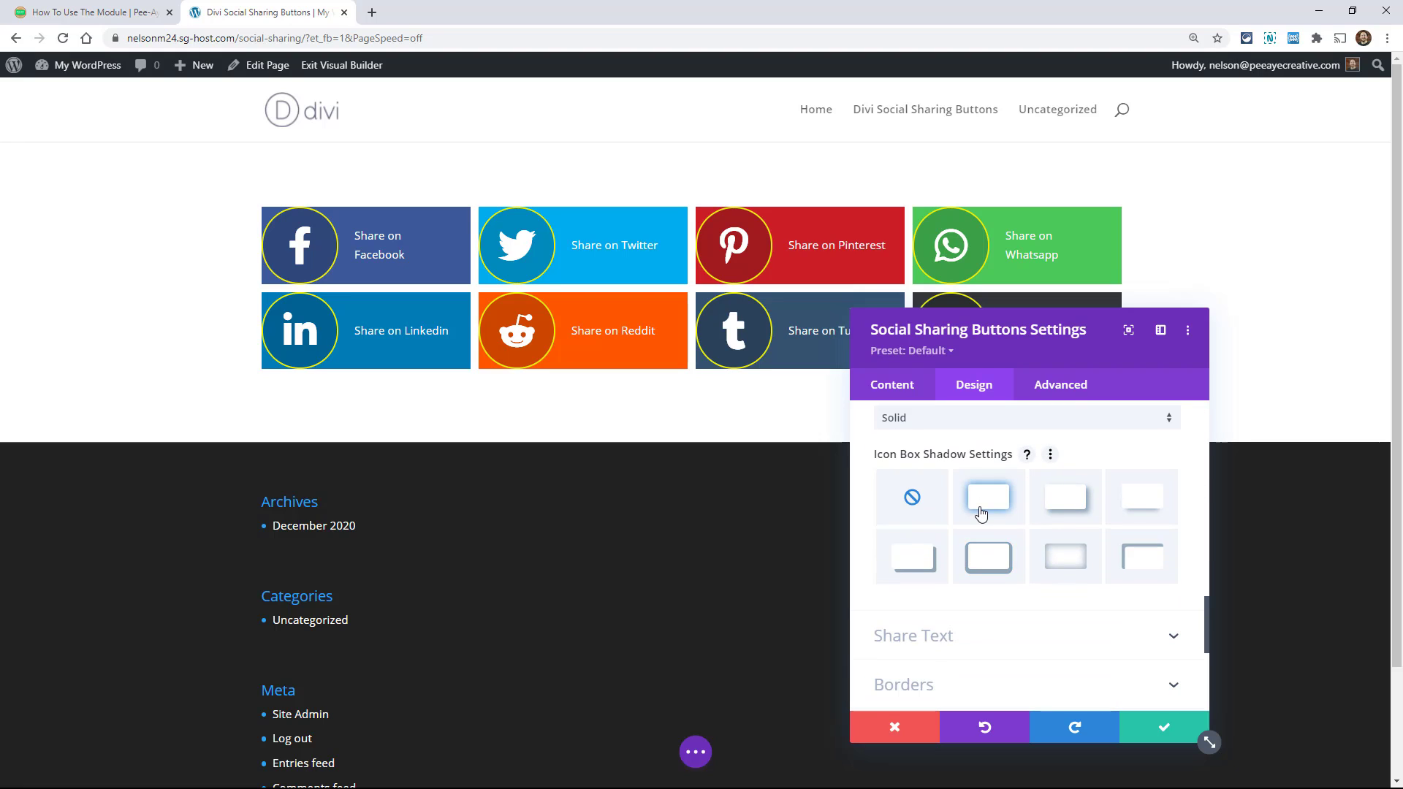
pyautogui.click(980, 512)
pyautogui.scroll(-3, 939, 528)
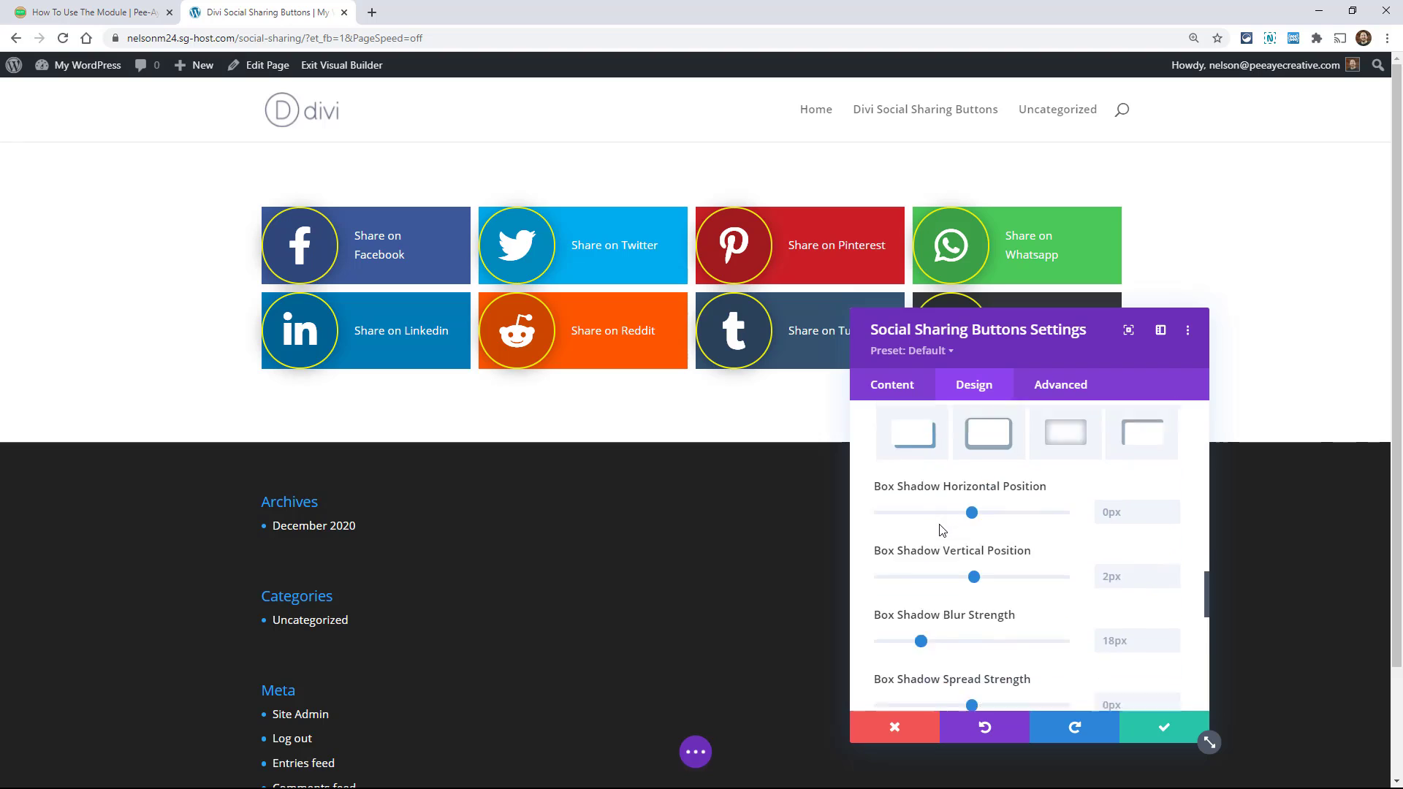
# Set the font weight of the share text to Bold.
pyautogui.scroll(-4, 941, 530)
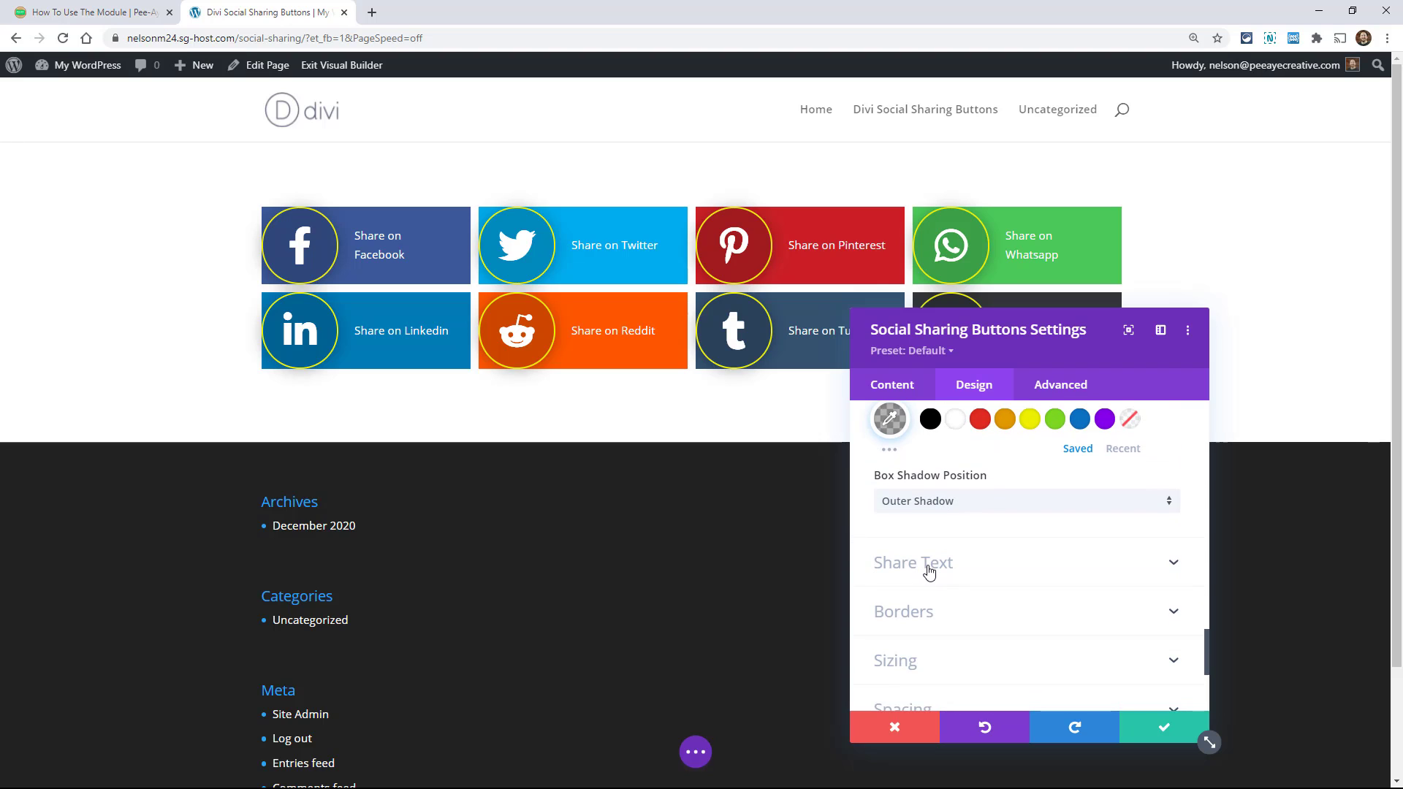
pyautogui.click(929, 572)
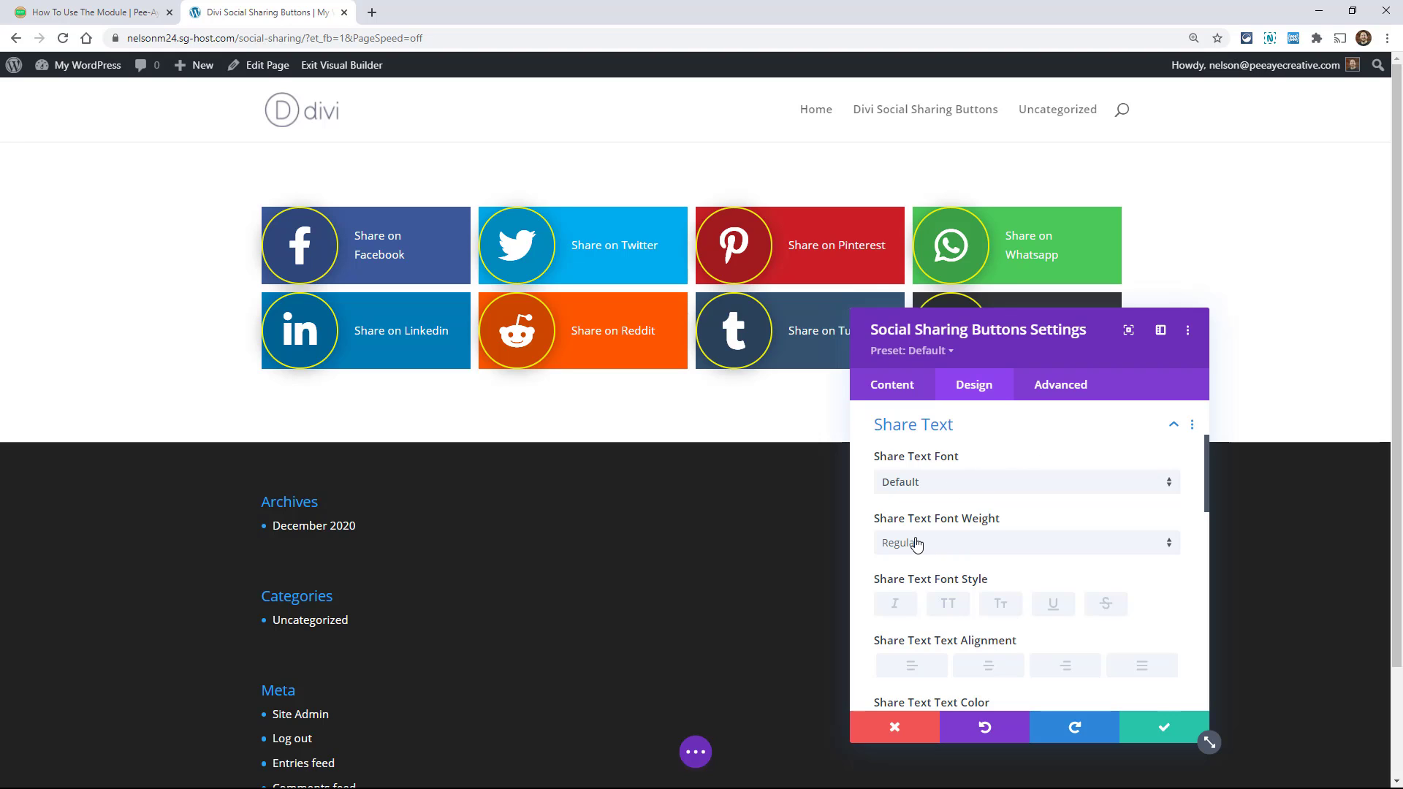
pyautogui.click(917, 543)
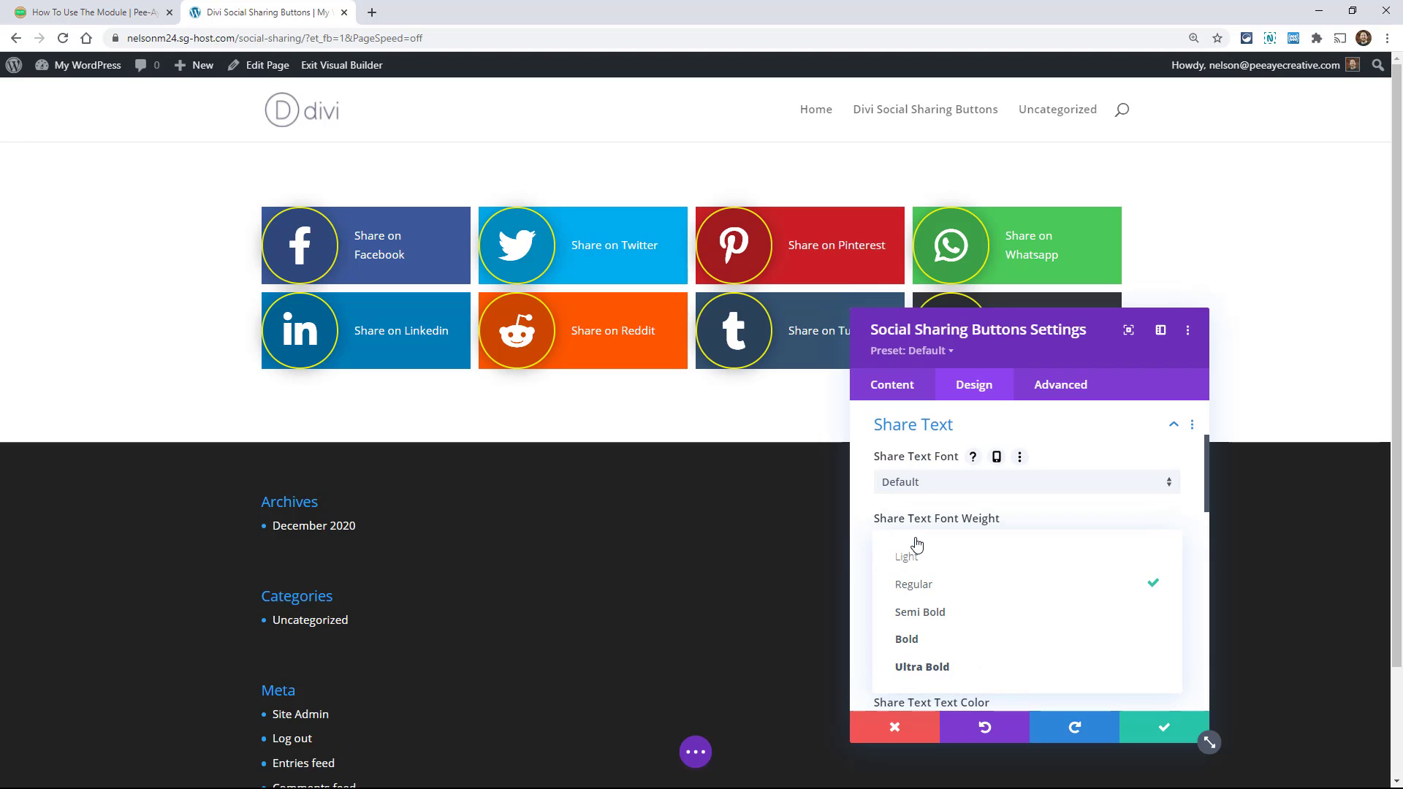
pyautogui.click(954, 637)
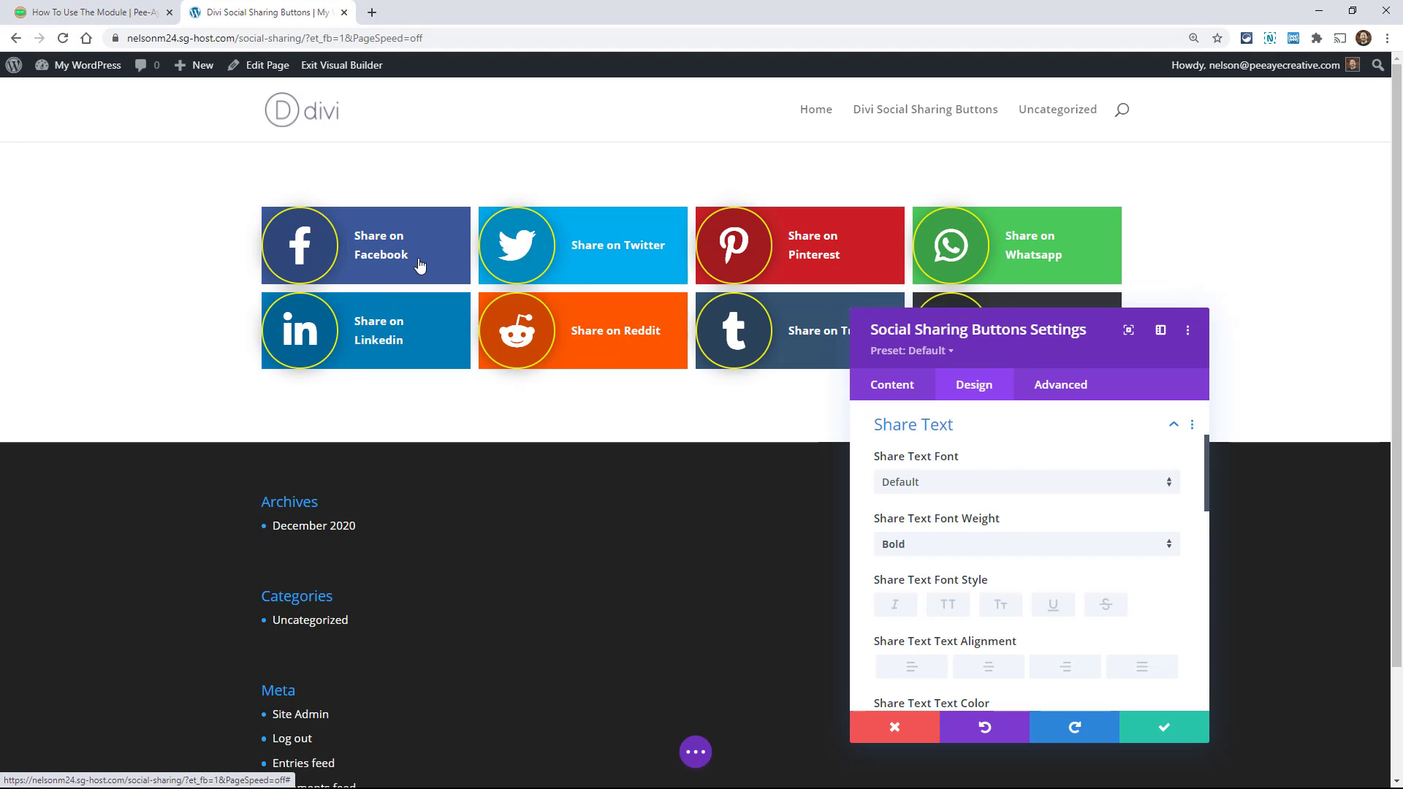
# Round all four corners of the sharing buttons to 10px in the border settings.
pyautogui.scroll(-1, 949, 558)
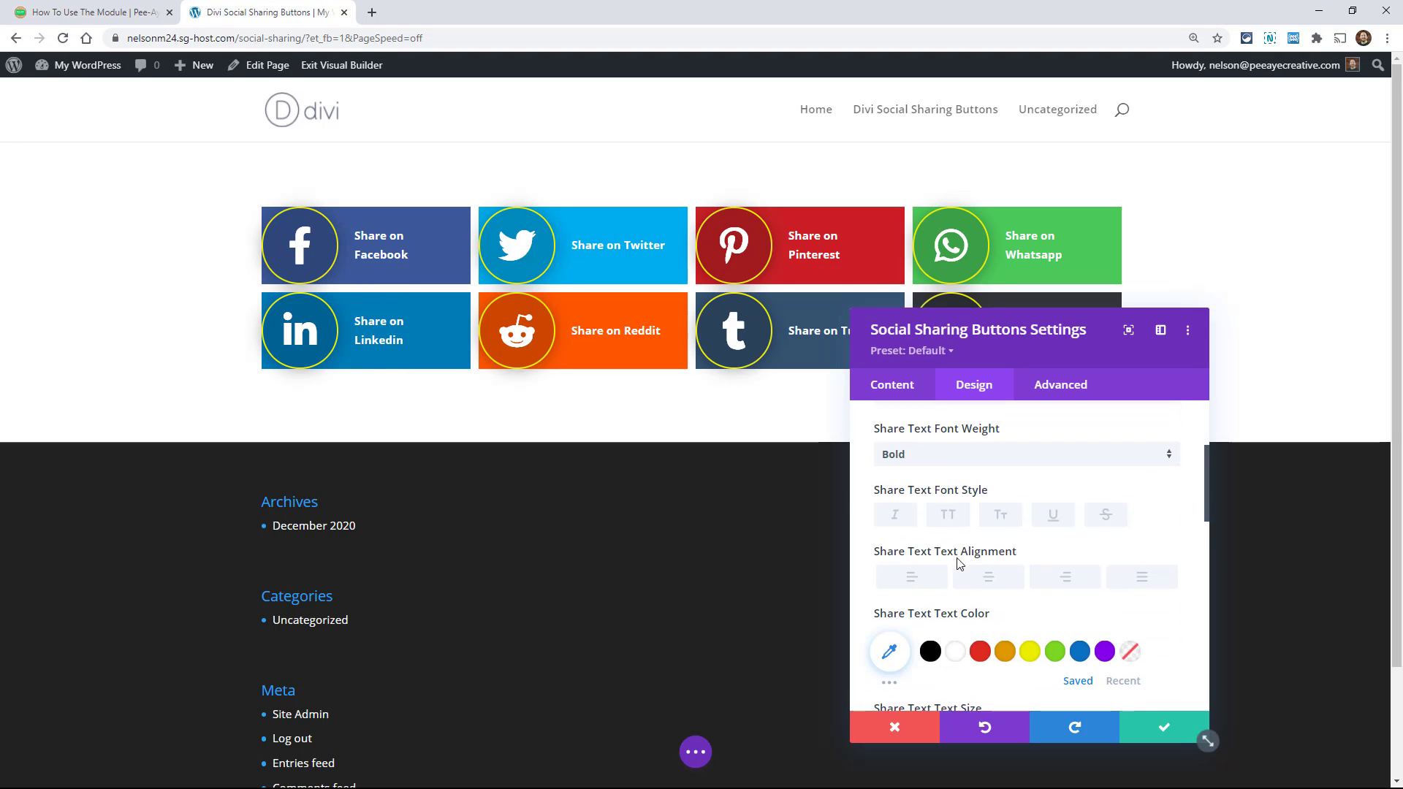
pyautogui.scroll(-3, 1052, 570)
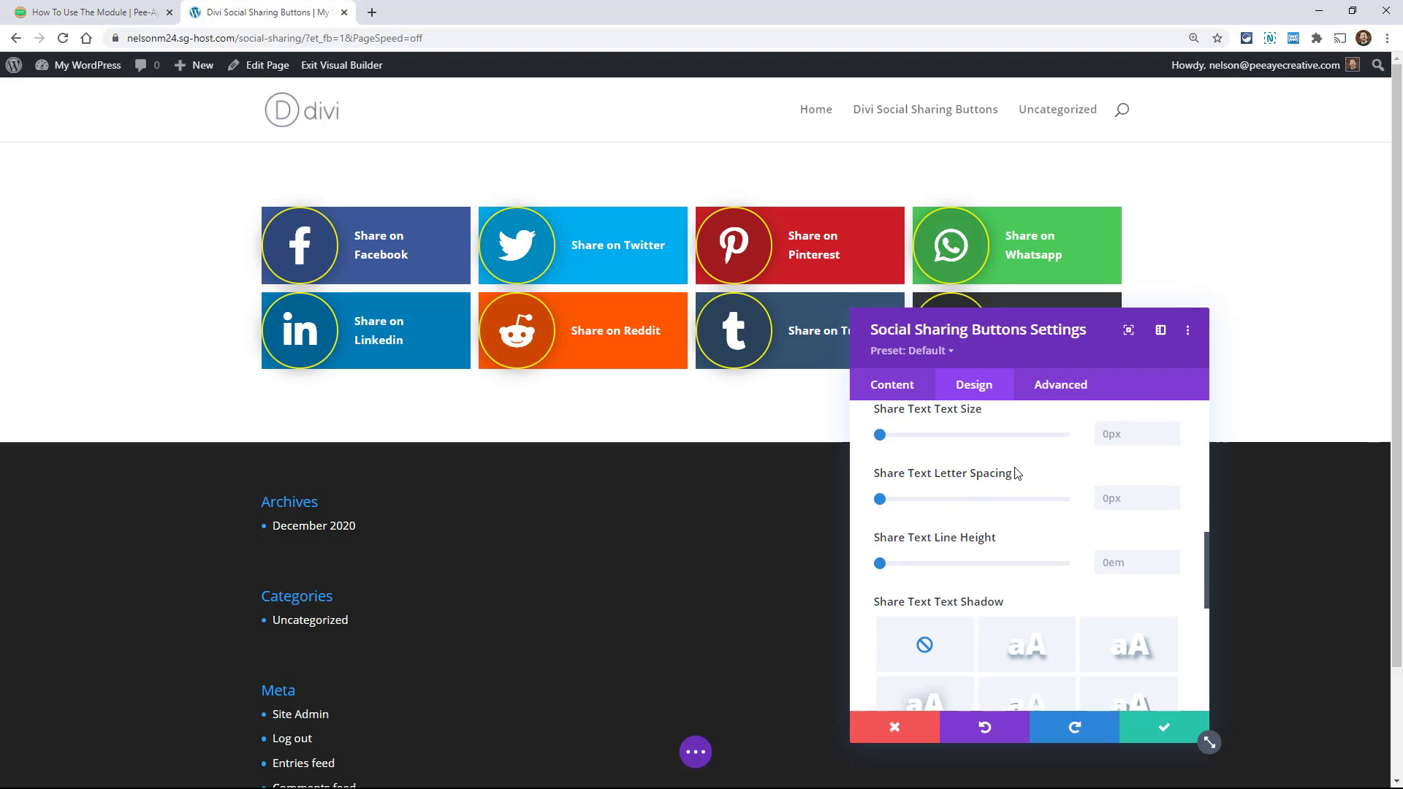
pyautogui.scroll(-3, 1012, 537)
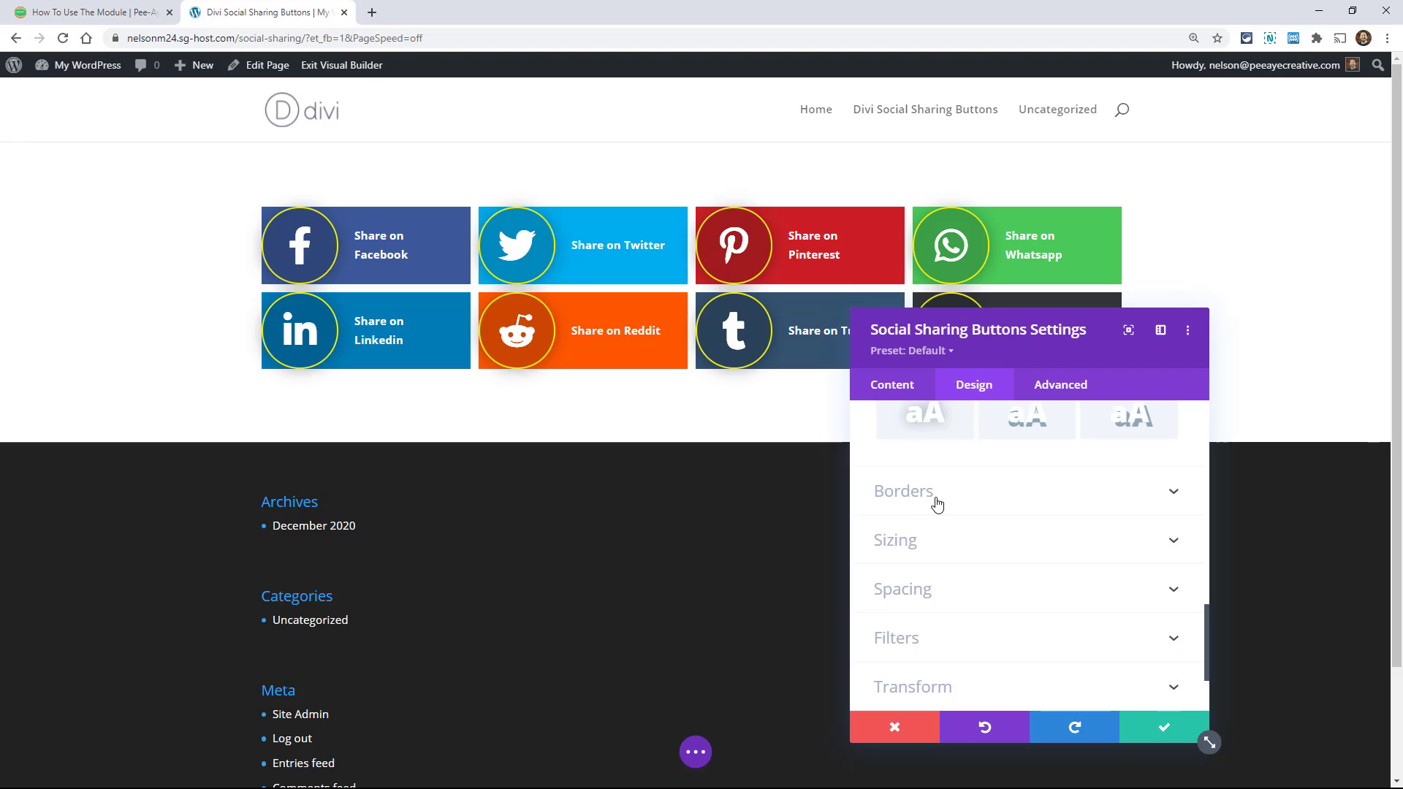
pyautogui.click(919, 500)
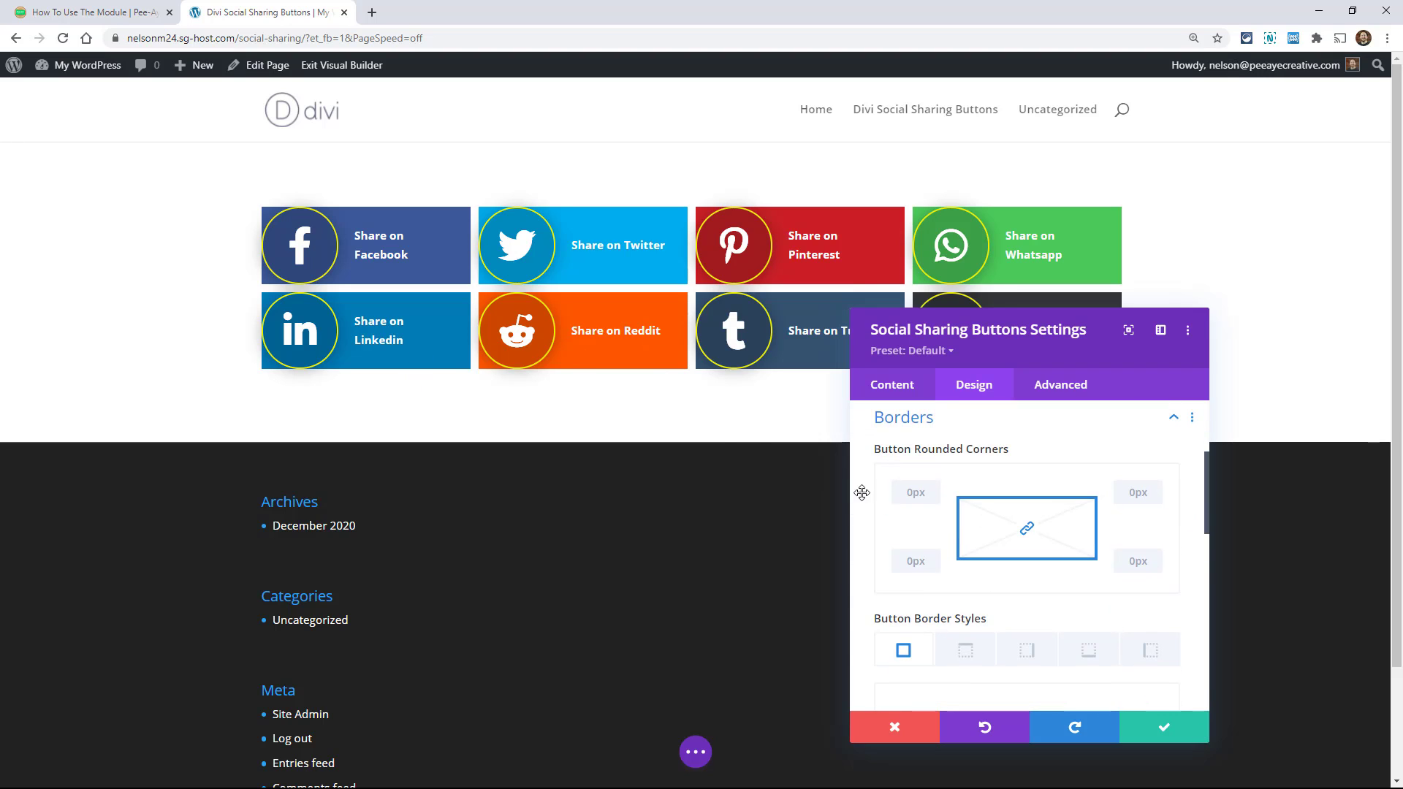
pyautogui.click(933, 491)
pyautogui.click(933, 491)
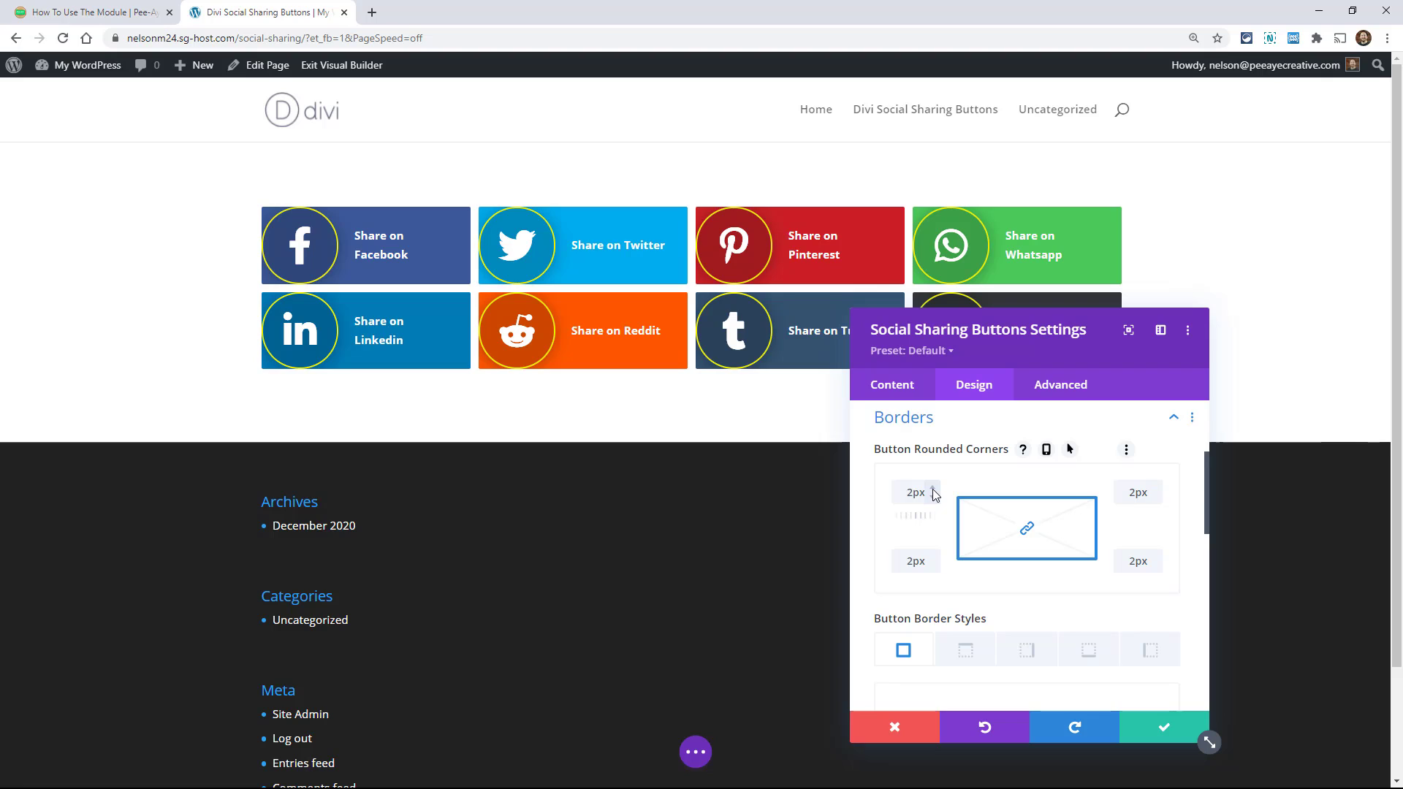
pyautogui.click(933, 491)
pyautogui.click(933, 491)
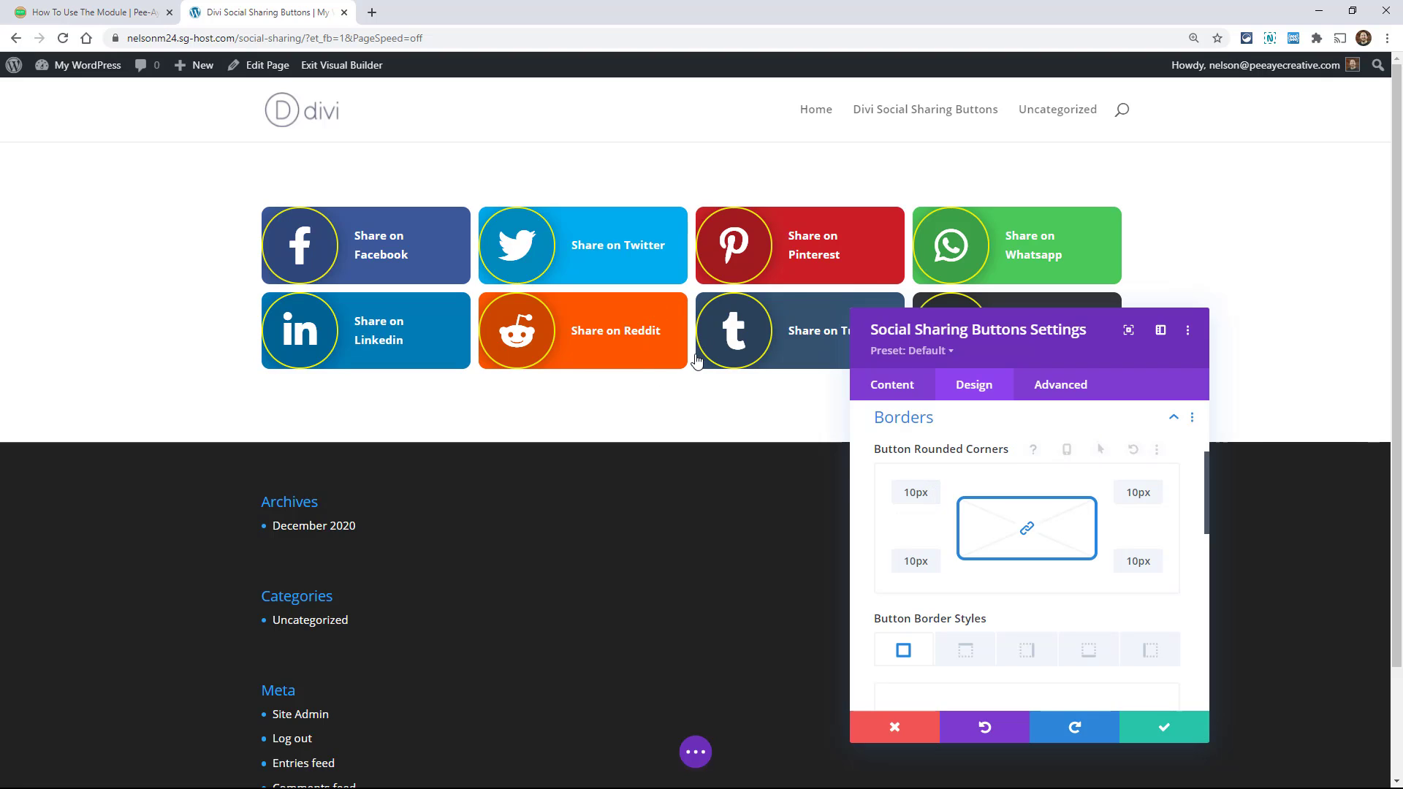
pyautogui.scroll(-6, 950, 523)
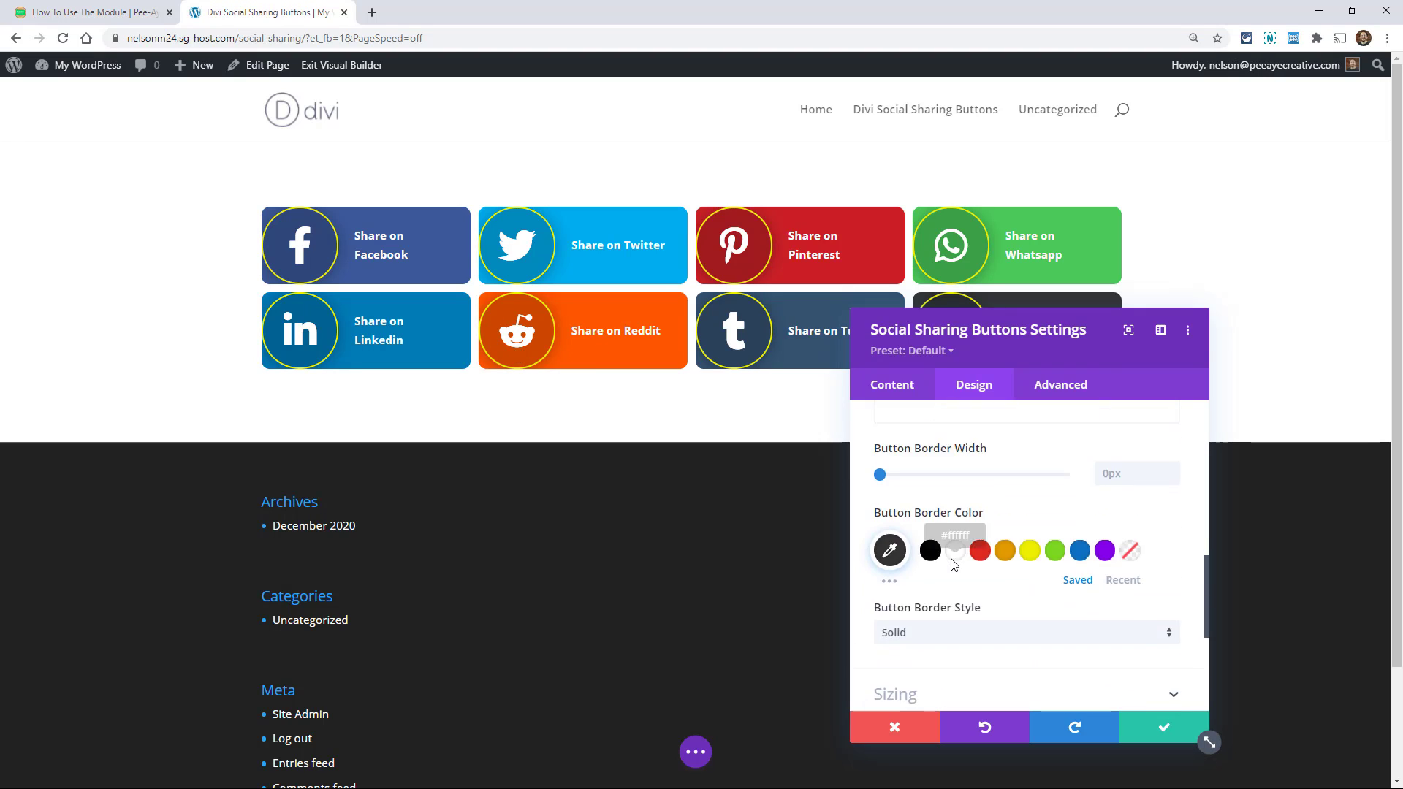
pyautogui.click(939, 551)
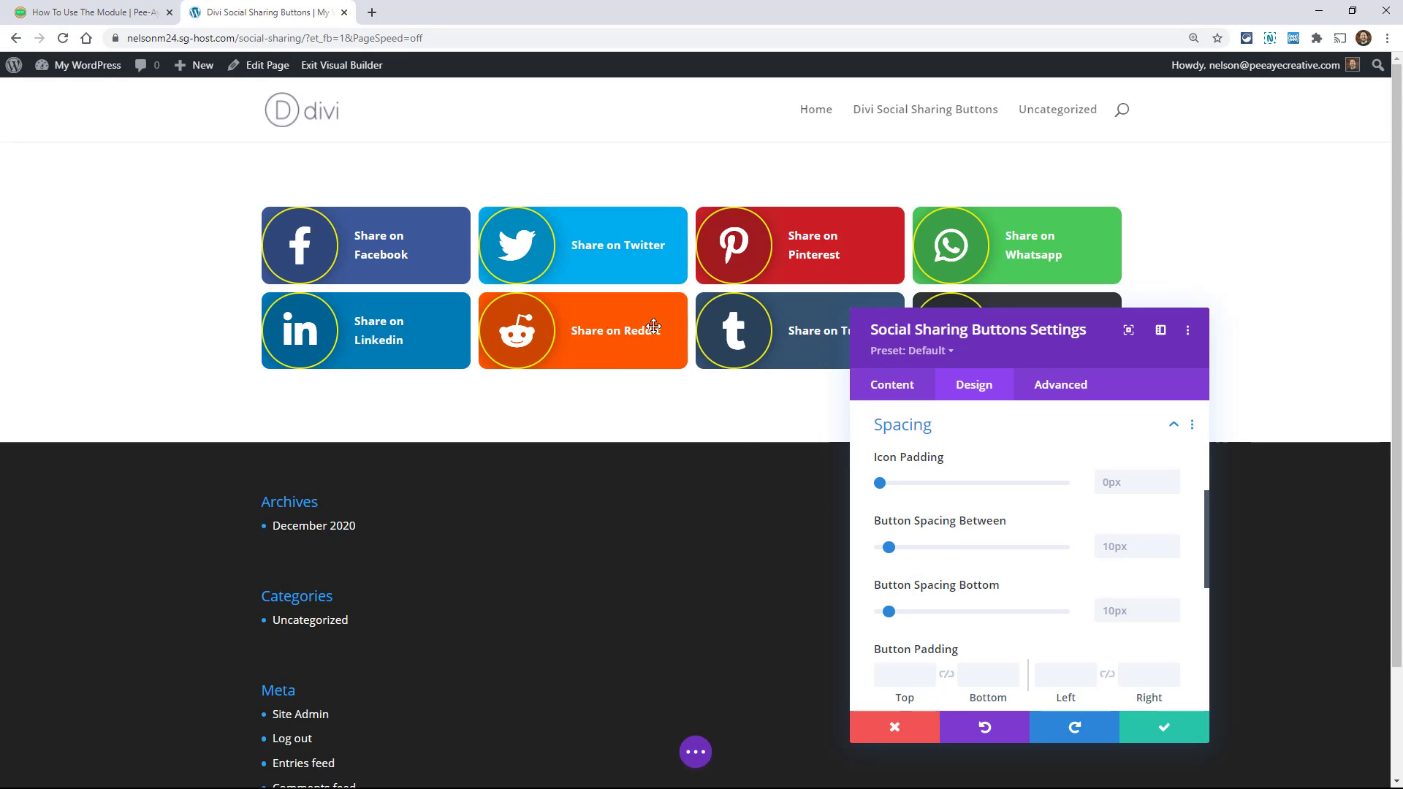
# Set both the spacing between the sharing buttons and the spacing below them to 30px.
pyautogui.click(1121, 548)
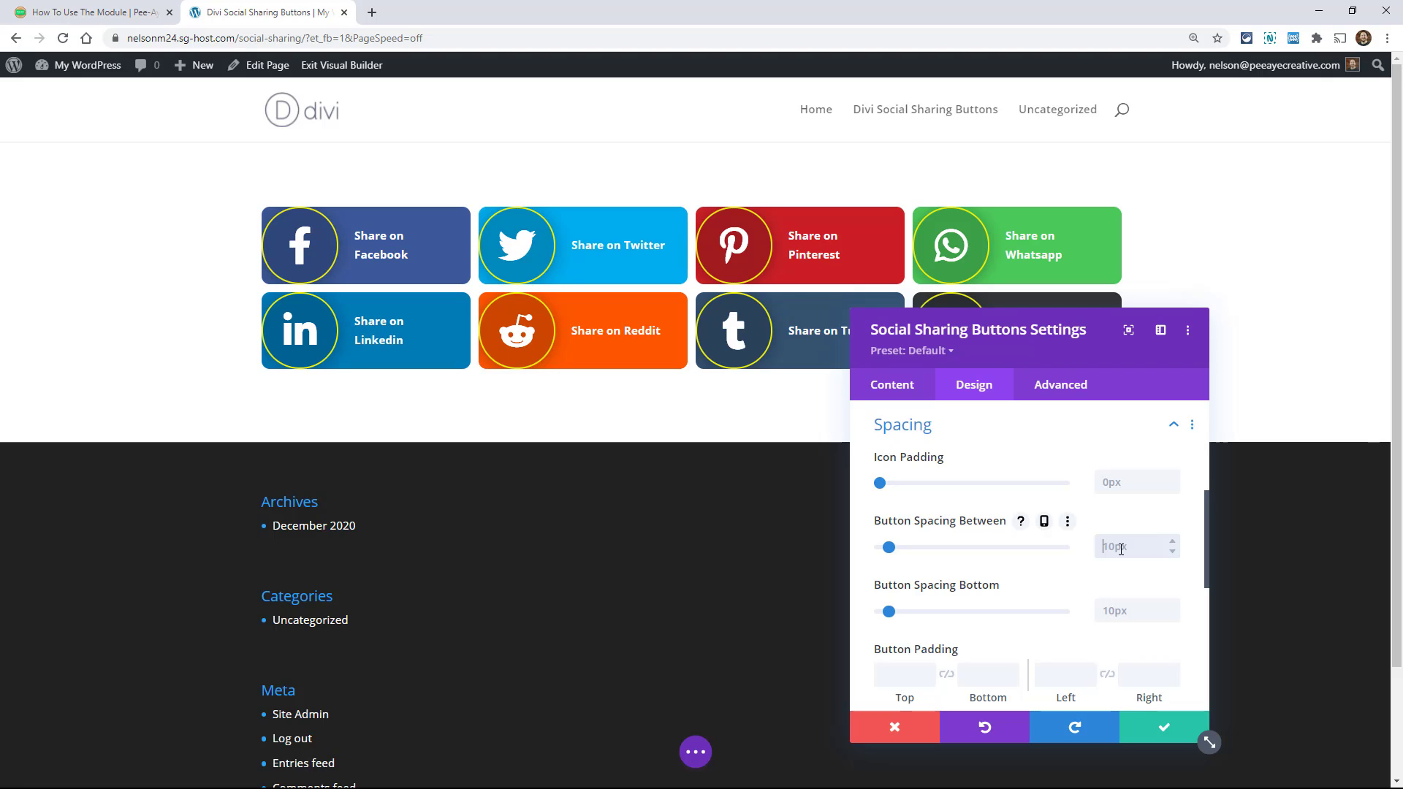
pyautogui.write('30px')
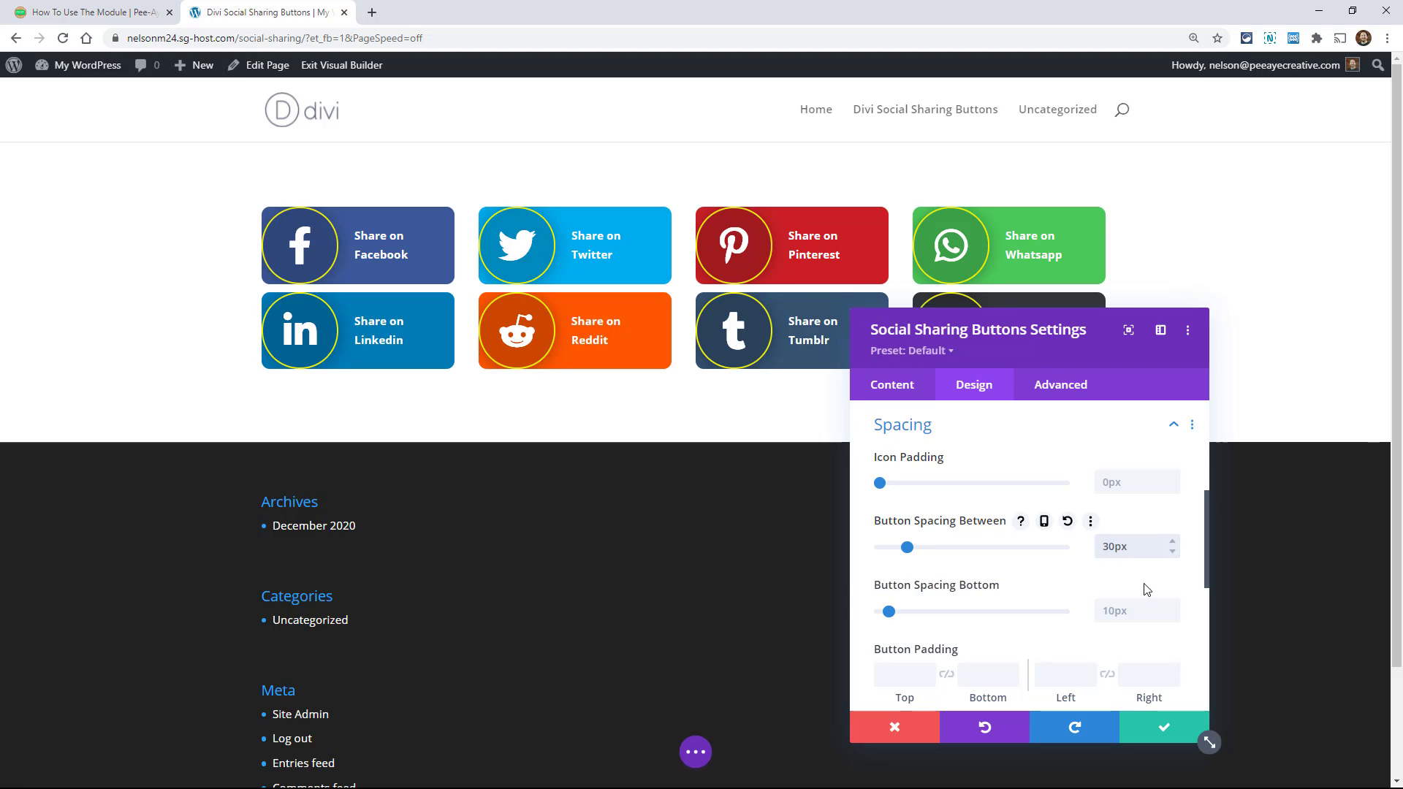
pyautogui.click(1137, 601)
pyautogui.click(1114, 612)
pyautogui.write('30px')
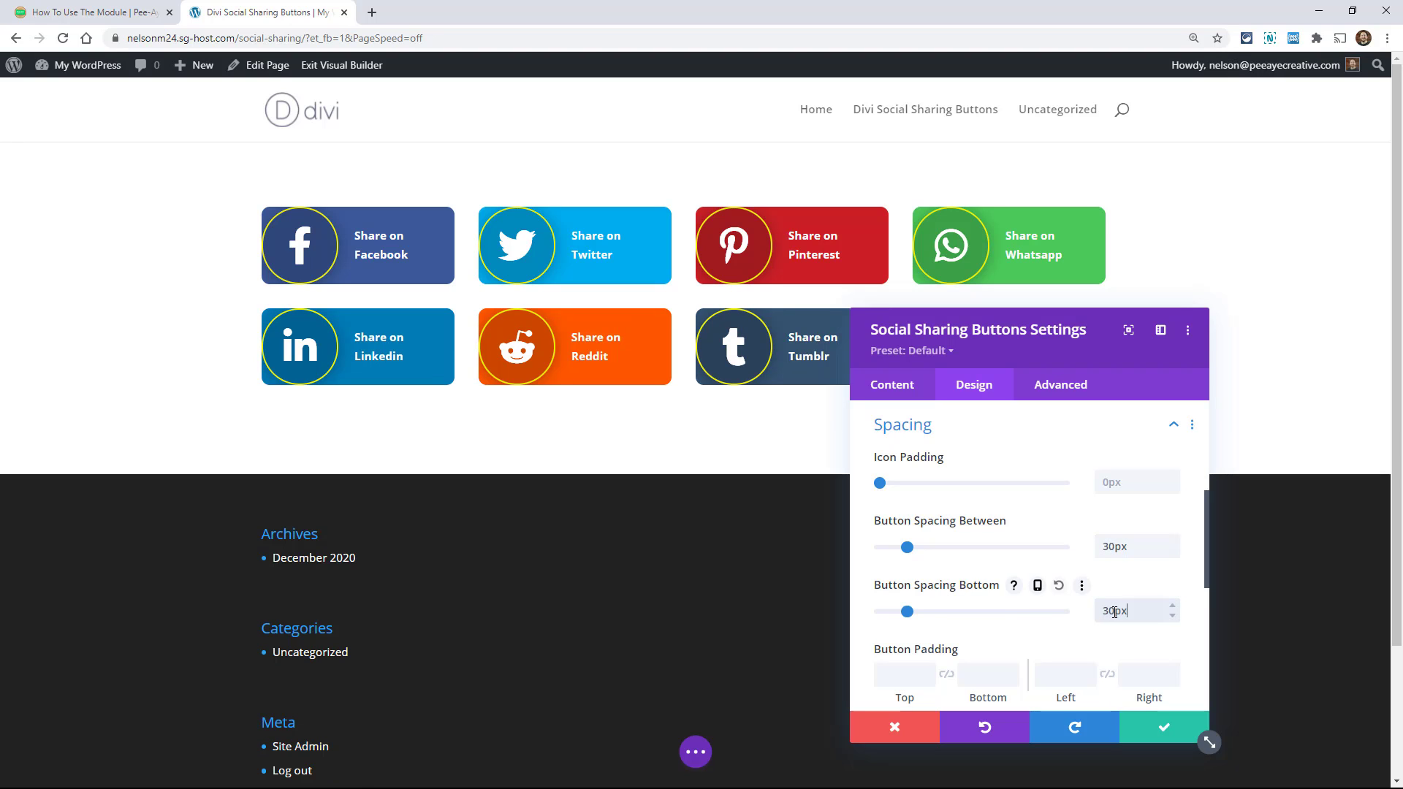
pyautogui.moveTo(1091, 347); pyautogui.dragTo(1065, 267)
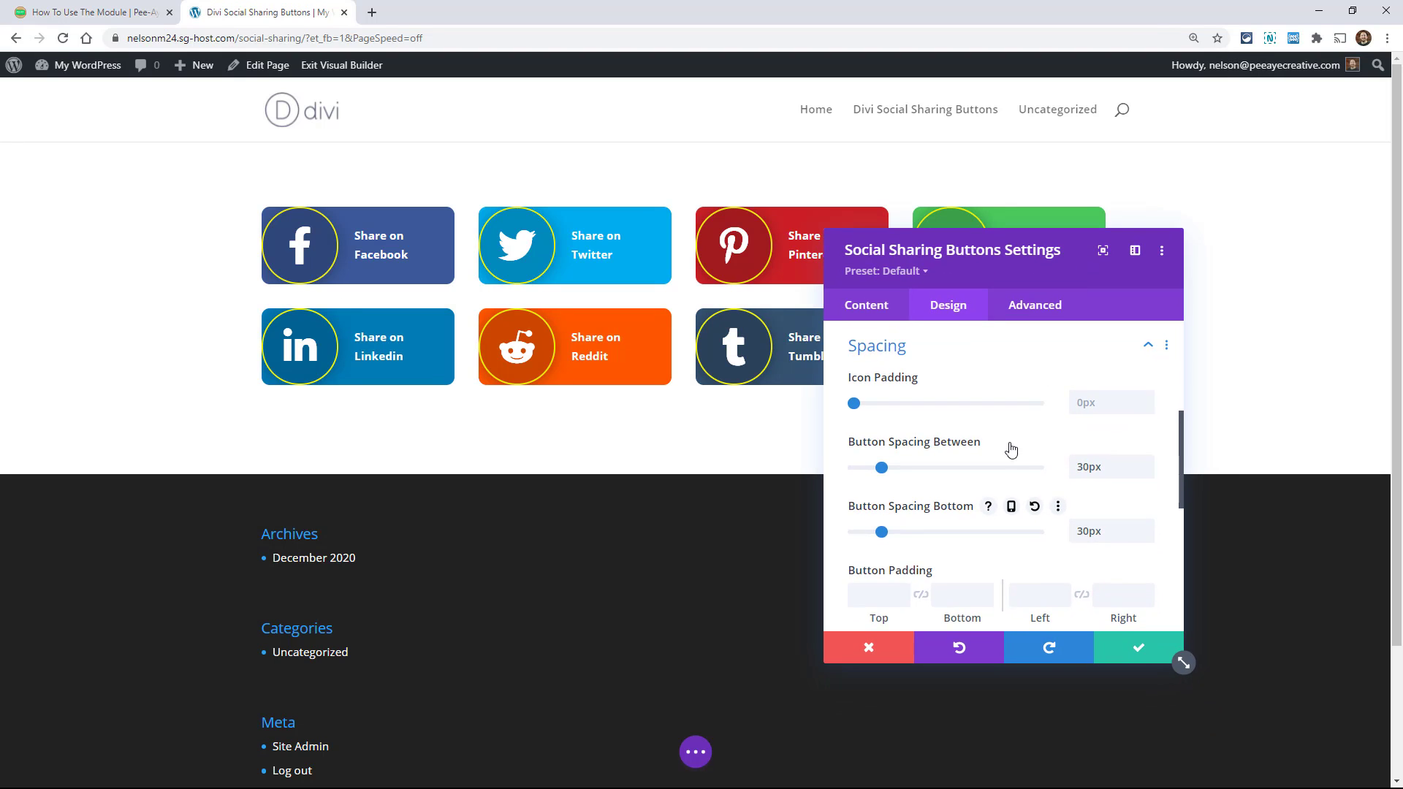
# Give the sharing buttons 20px of button padding on all four sides, linking top with bottom and left with right.
pyautogui.scroll(-3, 1008, 448)
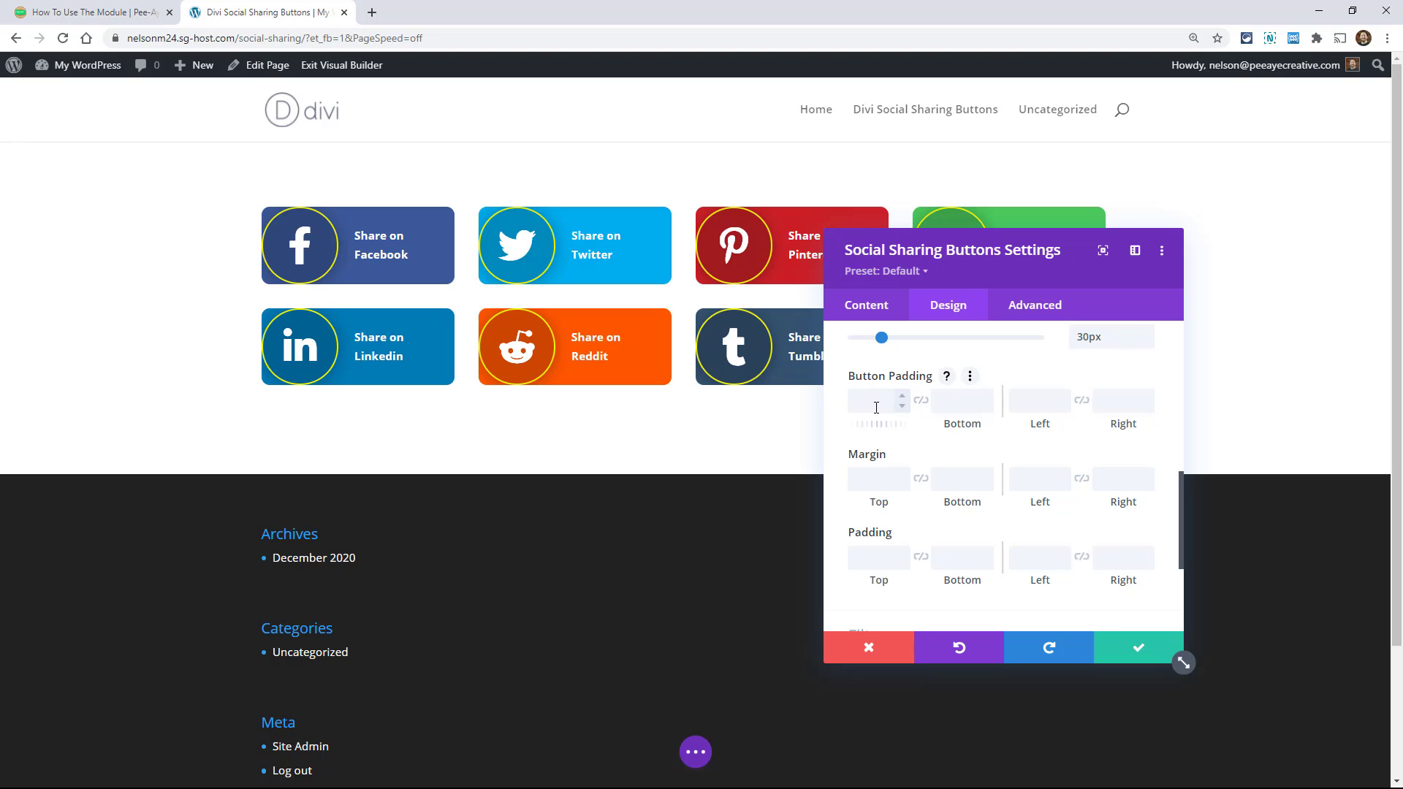
pyautogui.write('0')
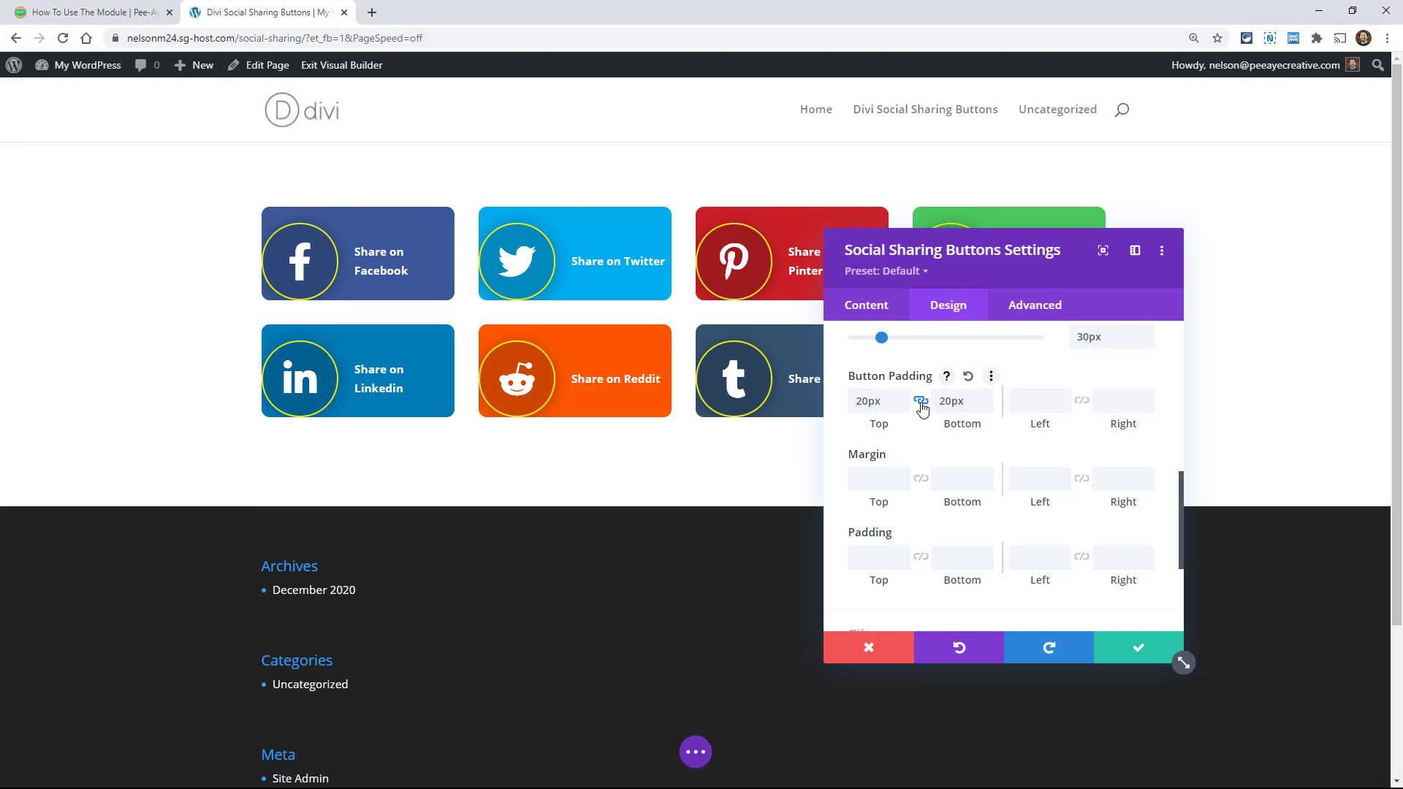
pyautogui.click(921, 402)
pyautogui.click(1039, 404)
pyautogui.write('20')
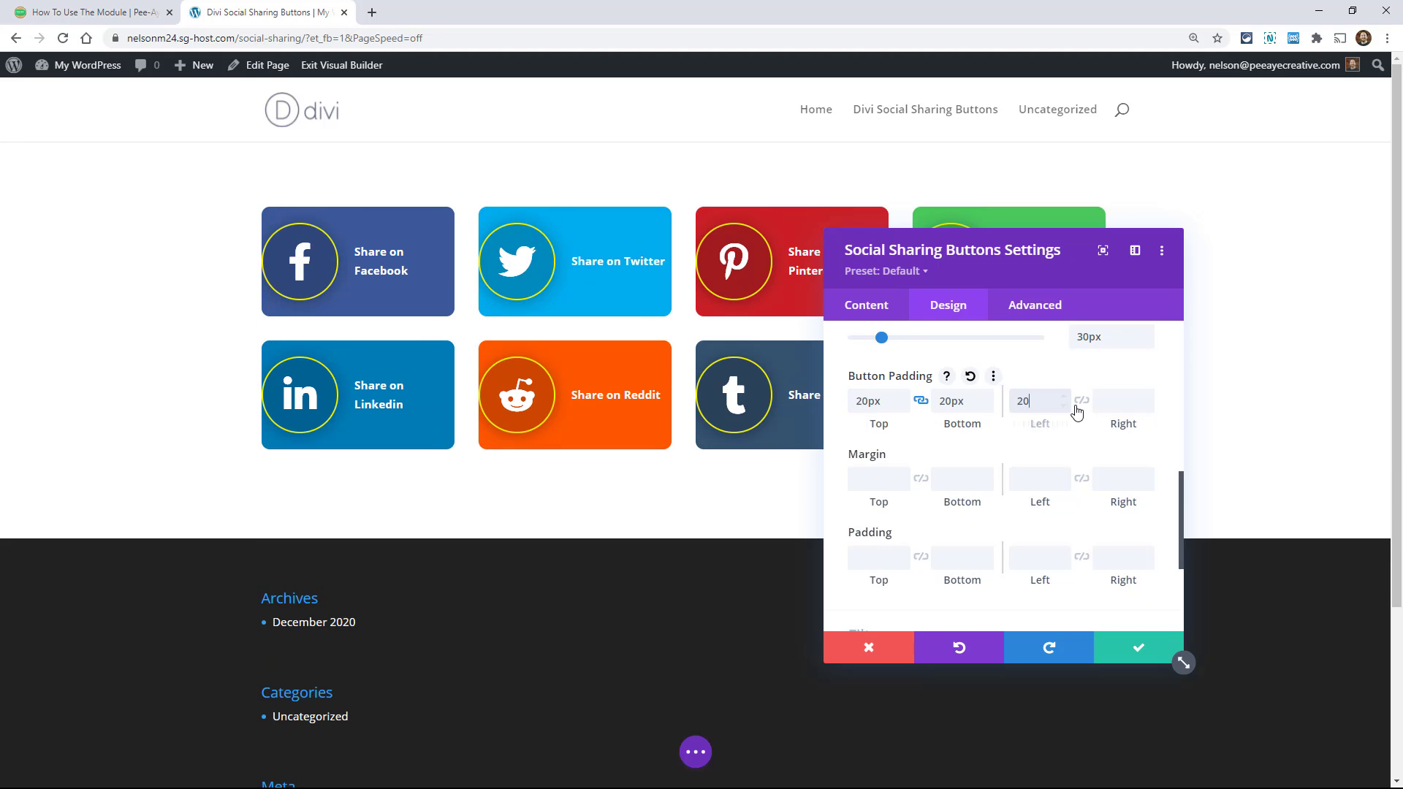
pyautogui.click(1081, 403)
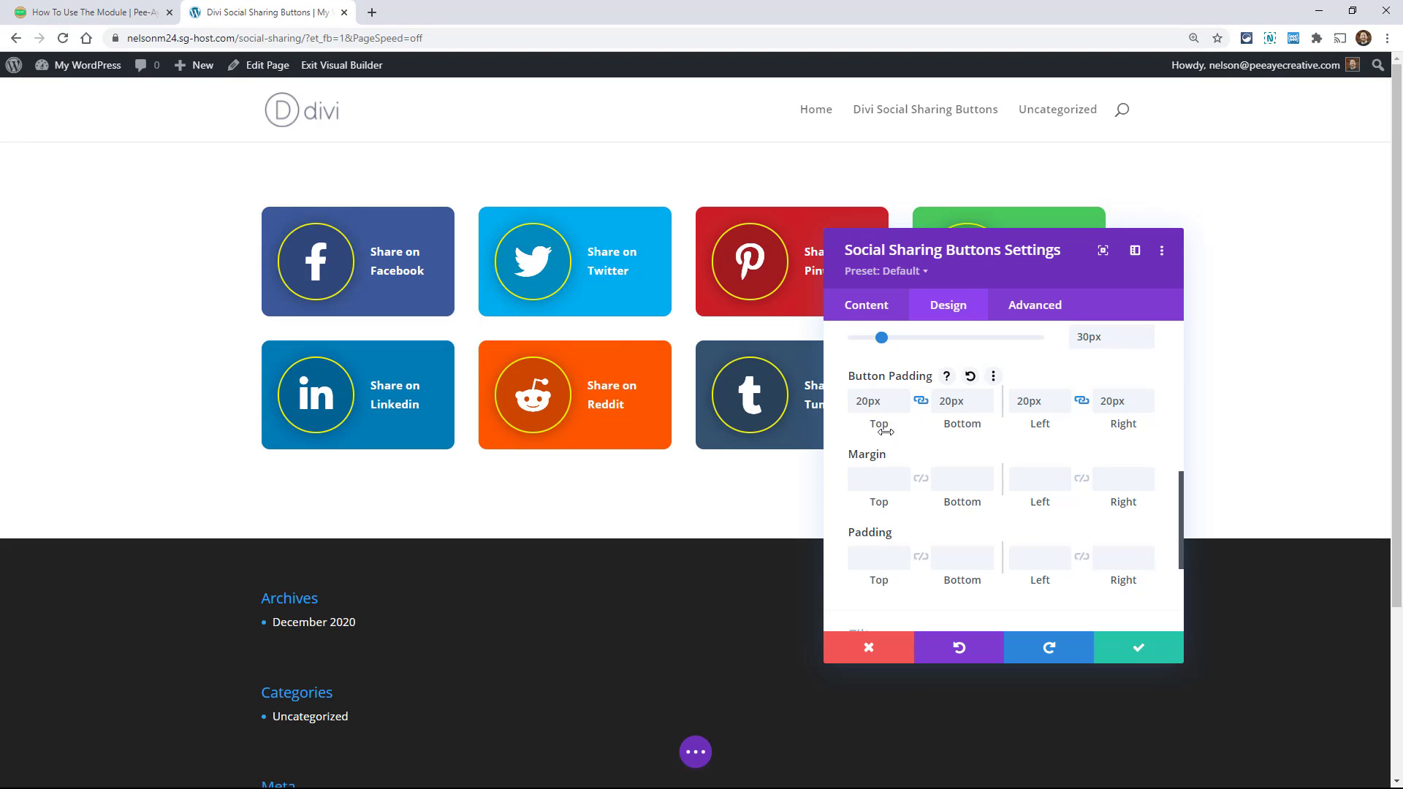
# Change the button icon and text layout to Icon Top, Text Bottom.
pyautogui.scroll(-3, 988, 507)
pyautogui.scroll(3, 911, 483)
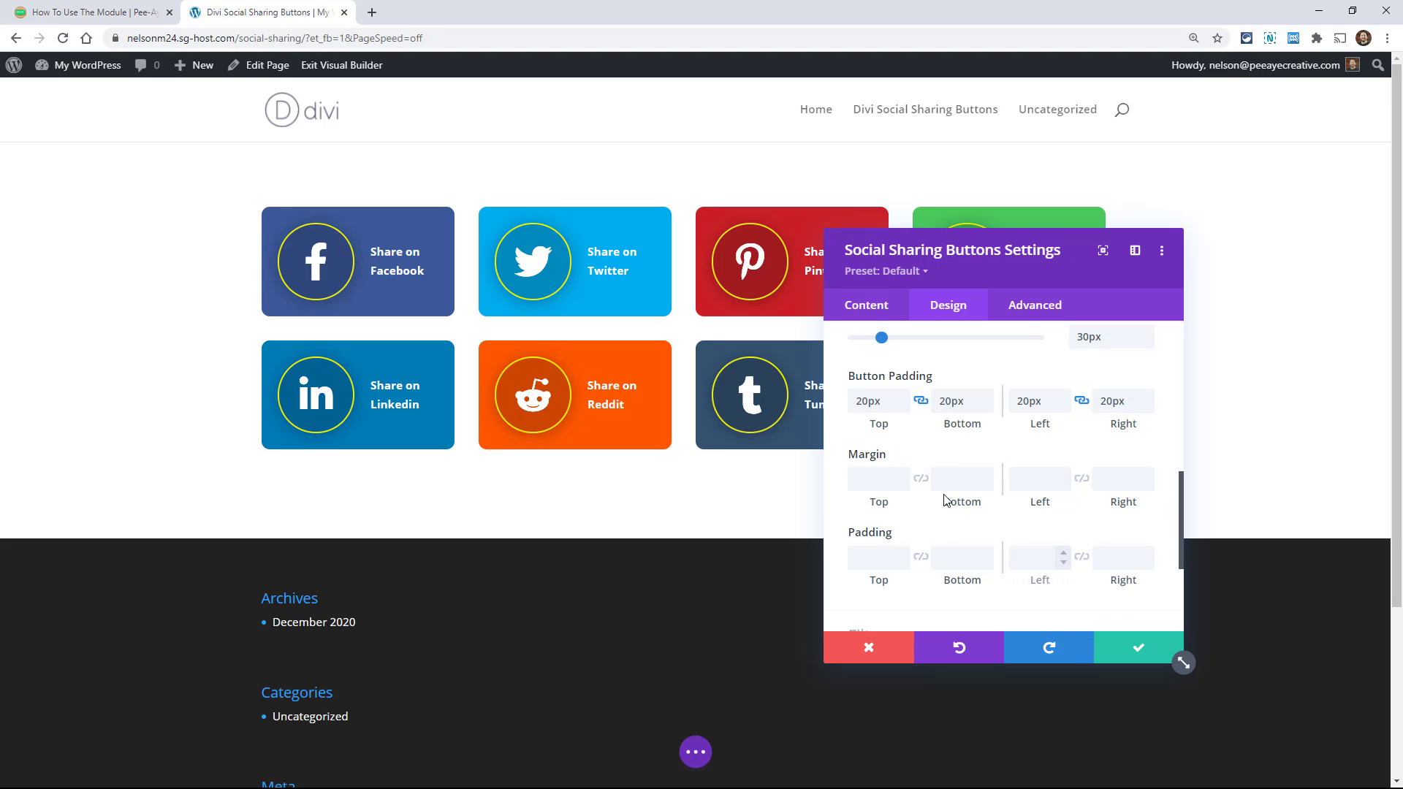
pyautogui.scroll(7, 945, 500)
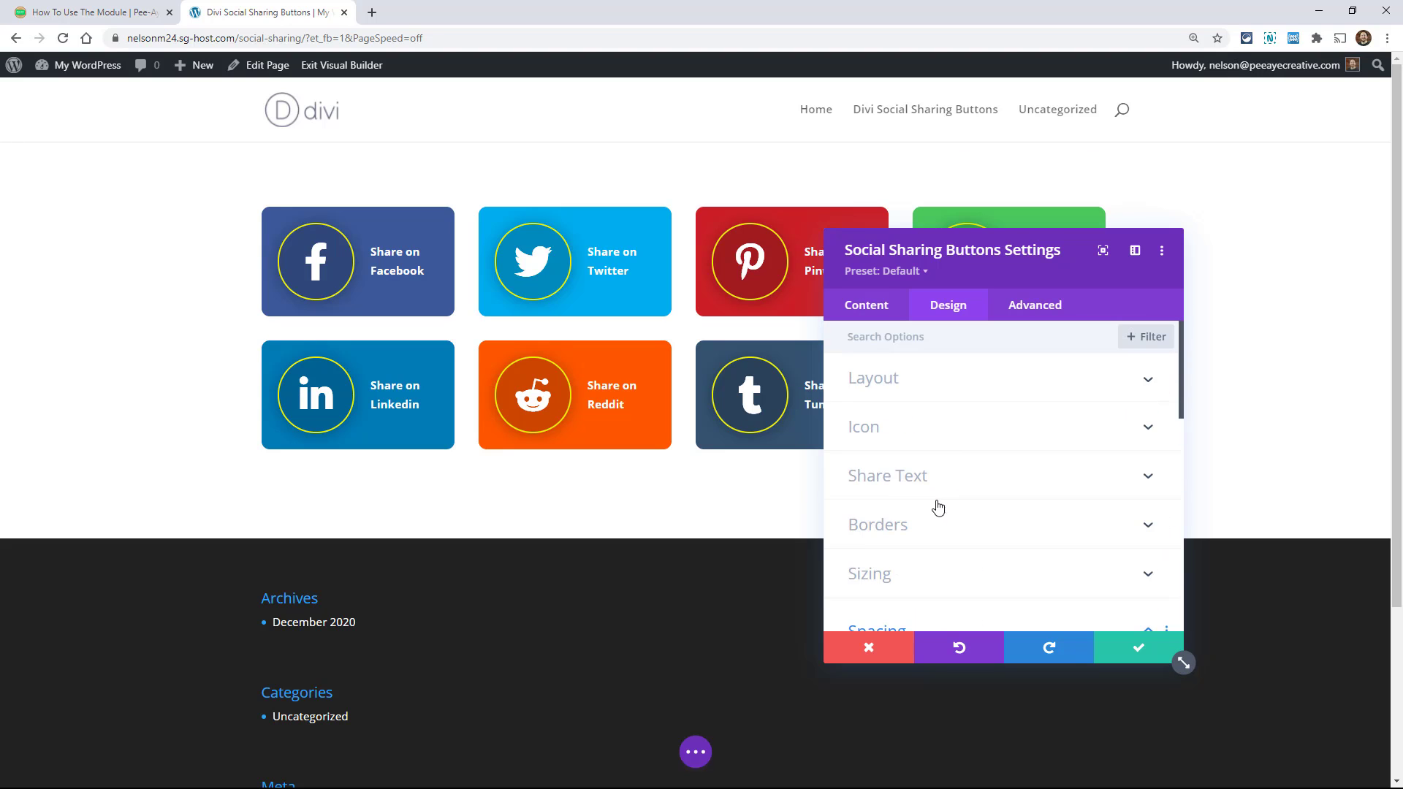
pyautogui.click(886, 386)
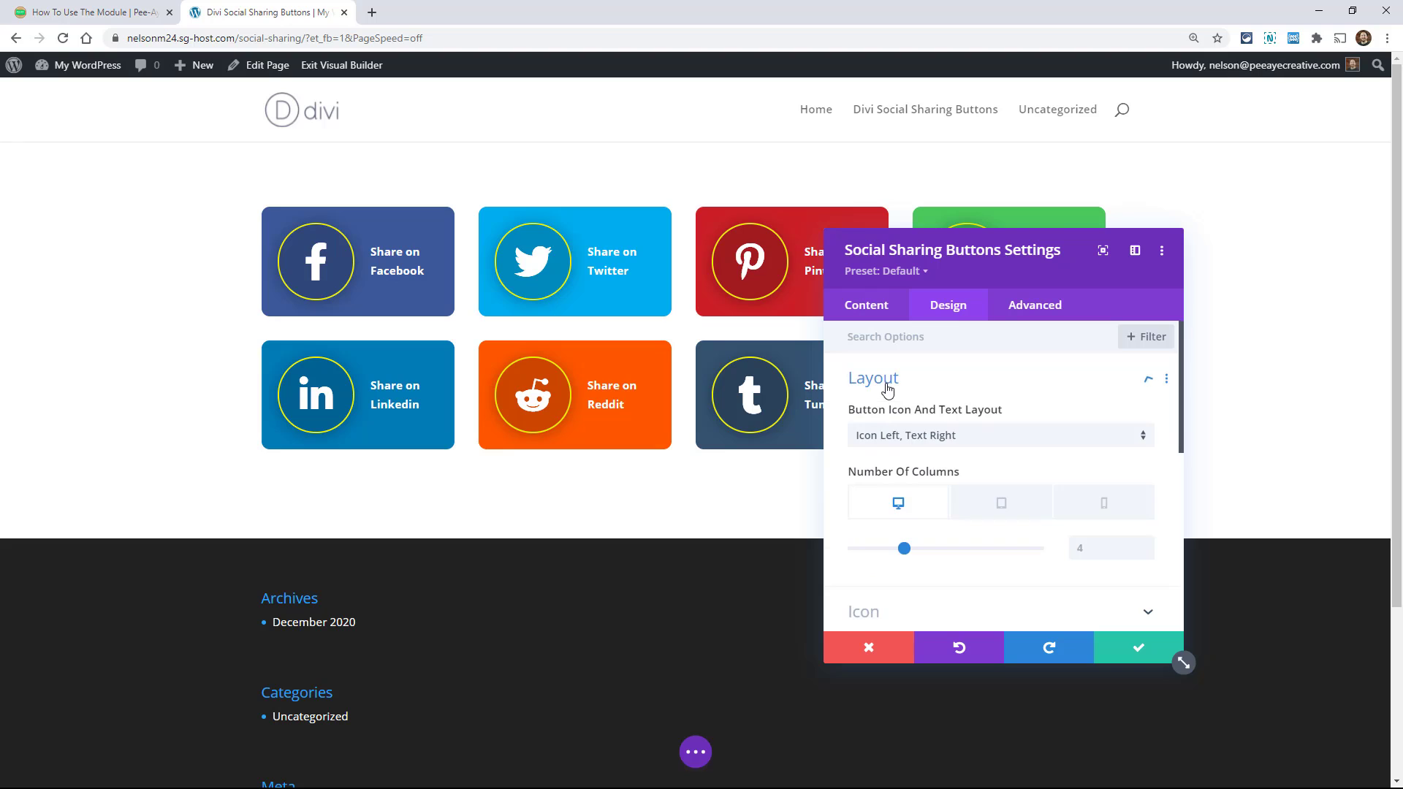
pyautogui.click(908, 436)
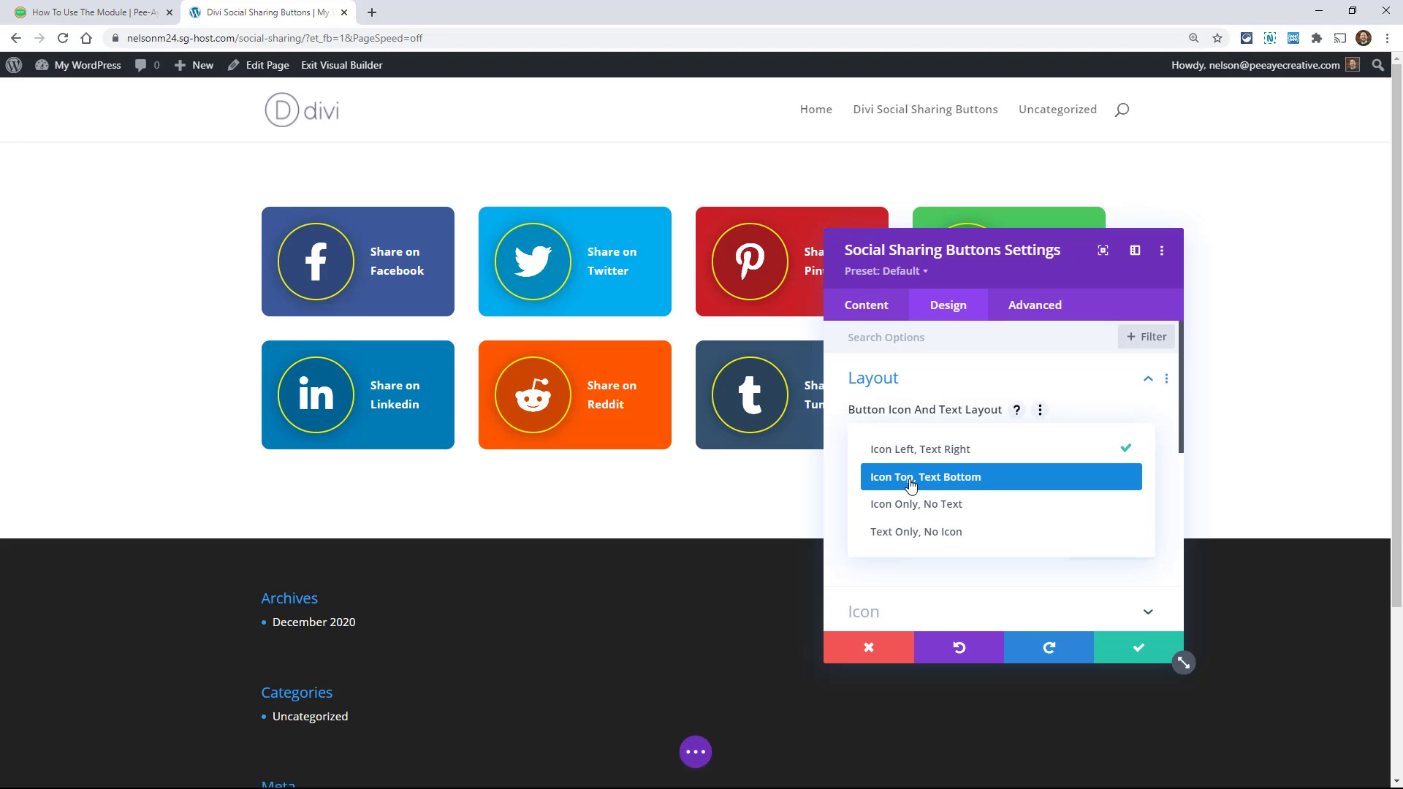
pyautogui.click(910, 478)
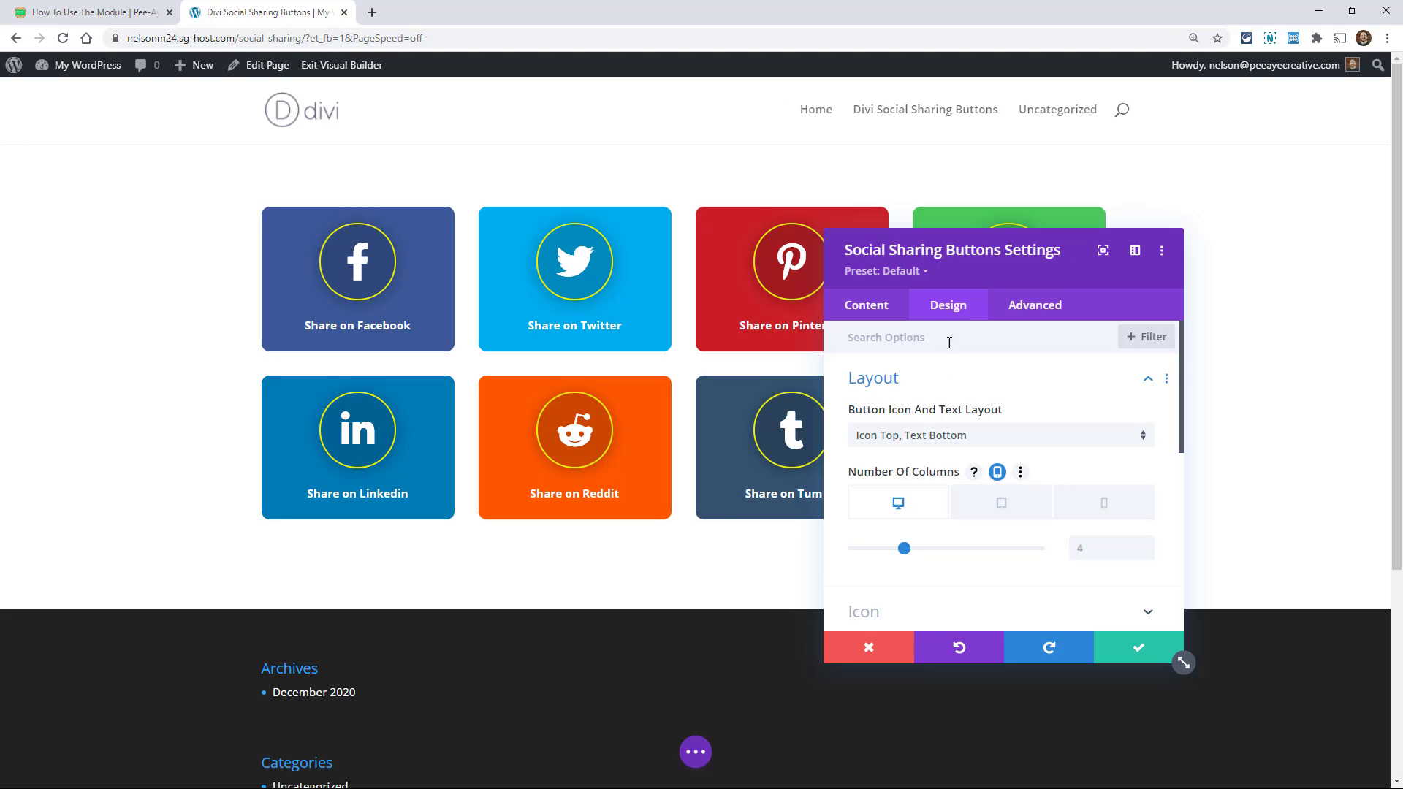
# Try the Icon Only, No Text layout for the sharing buttons and move the settings window clear of them.
pyautogui.moveTo(987, 269); pyautogui.dragTo(958, 217)
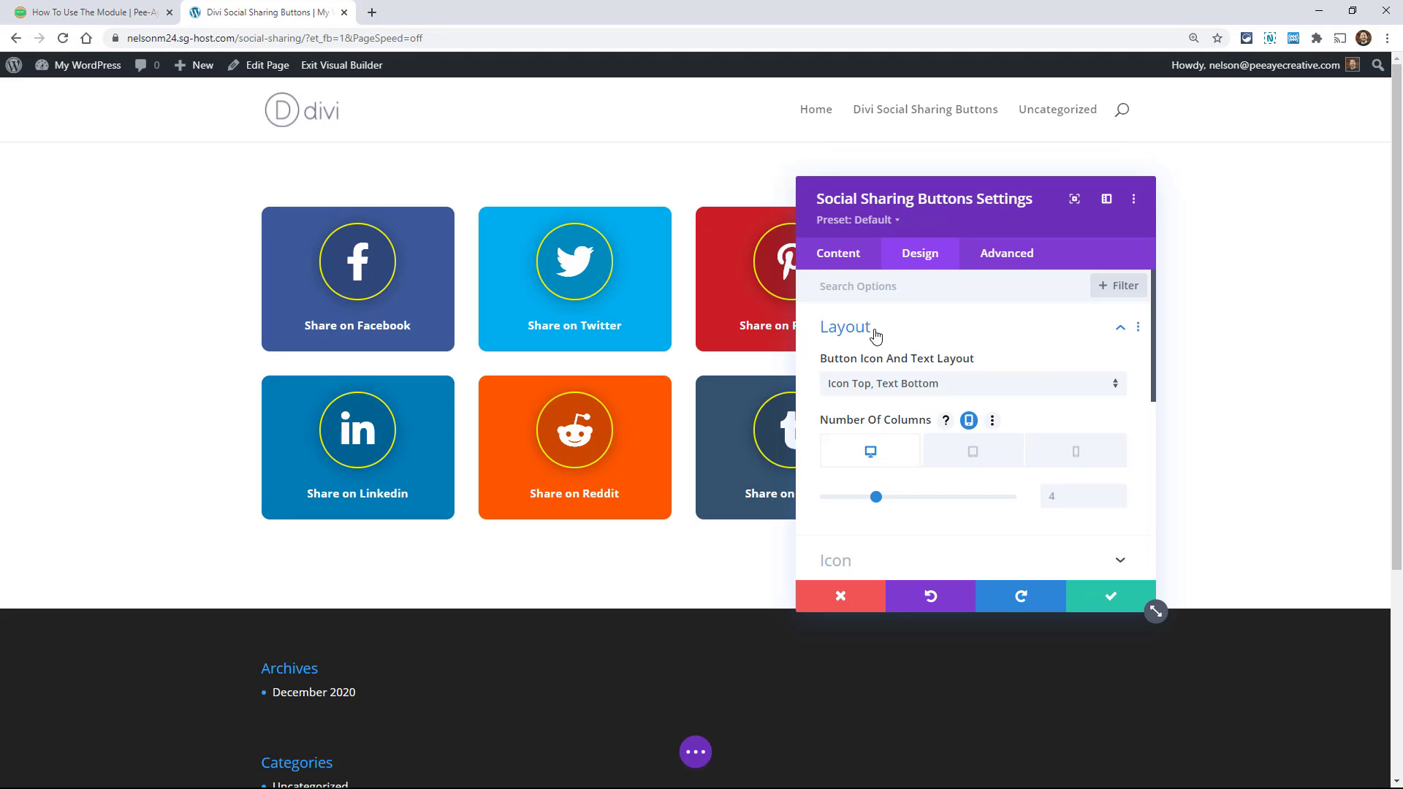
pyautogui.click(880, 395)
pyautogui.click(889, 454)
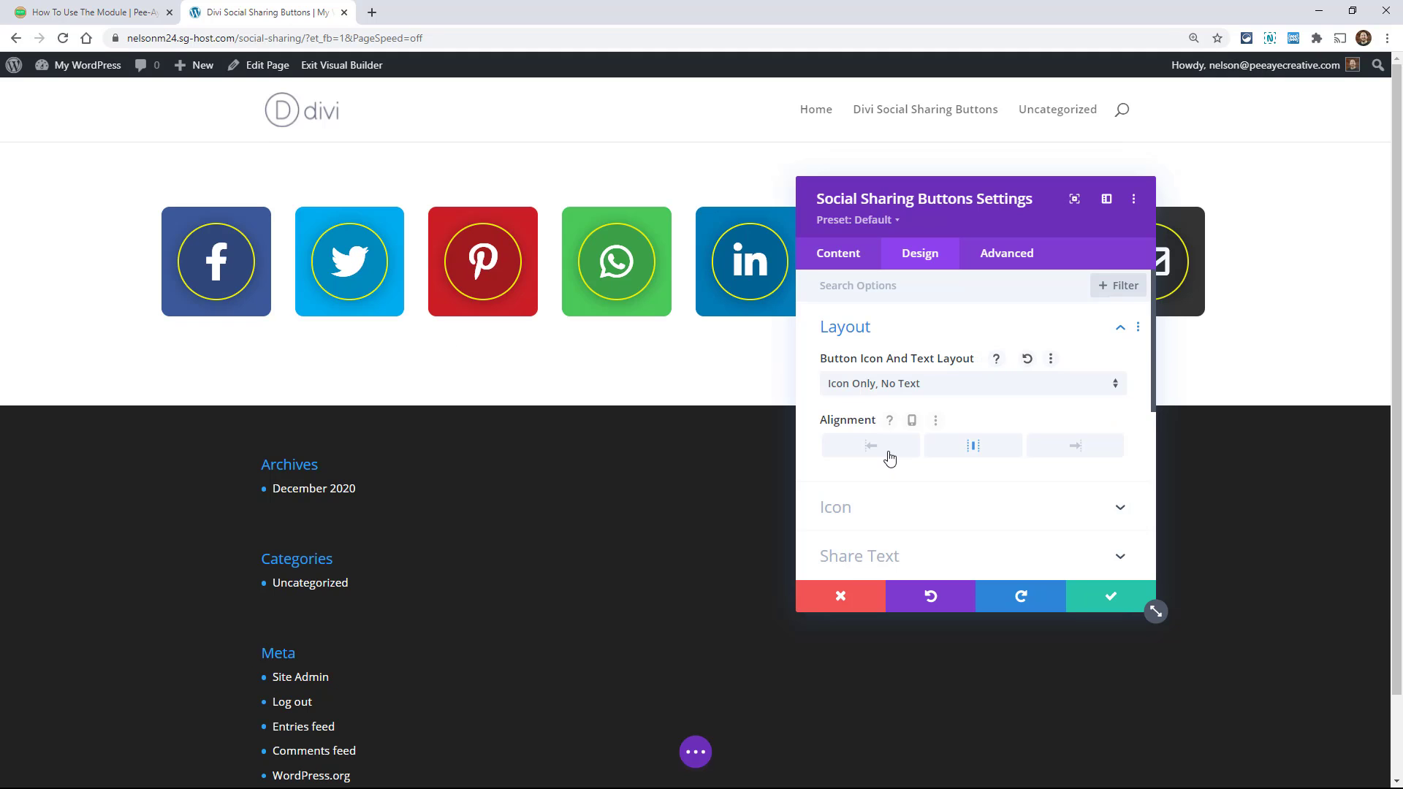
pyautogui.moveTo(983, 249); pyautogui.dragTo(975, 299)
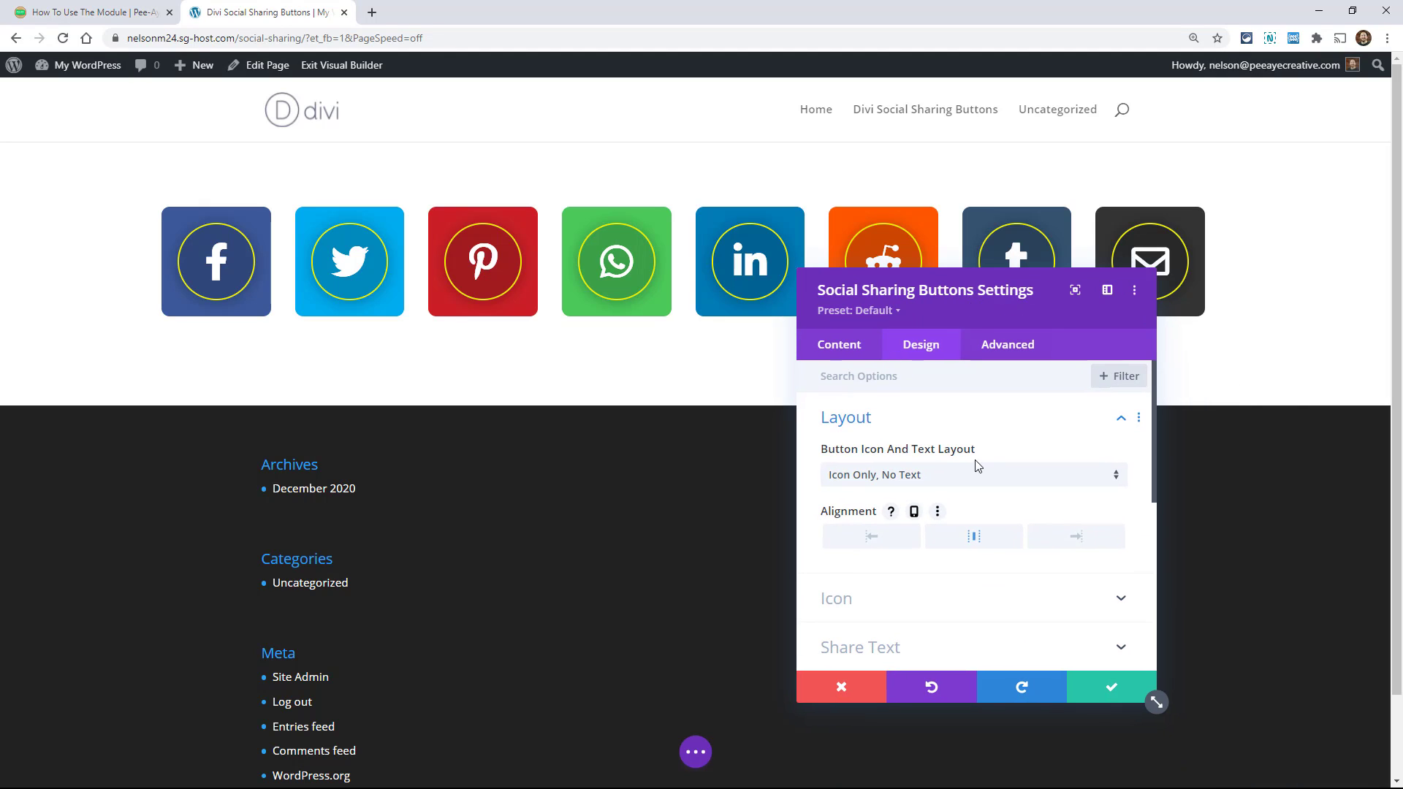
# Try the Text Only, No Icon layout for the sharing buttons and return them to Icon Top, Text Bottom.
pyautogui.click(903, 482)
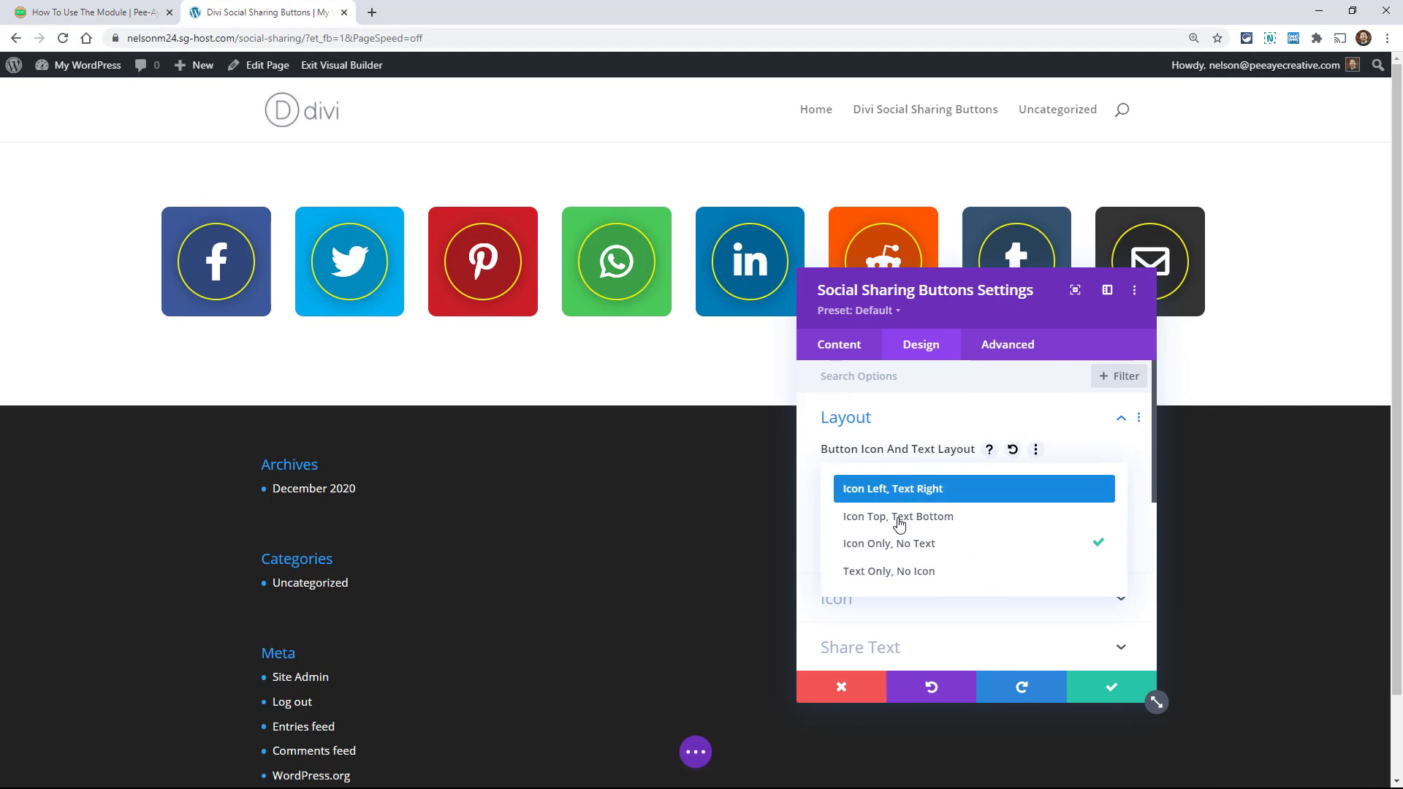
pyautogui.click(894, 573)
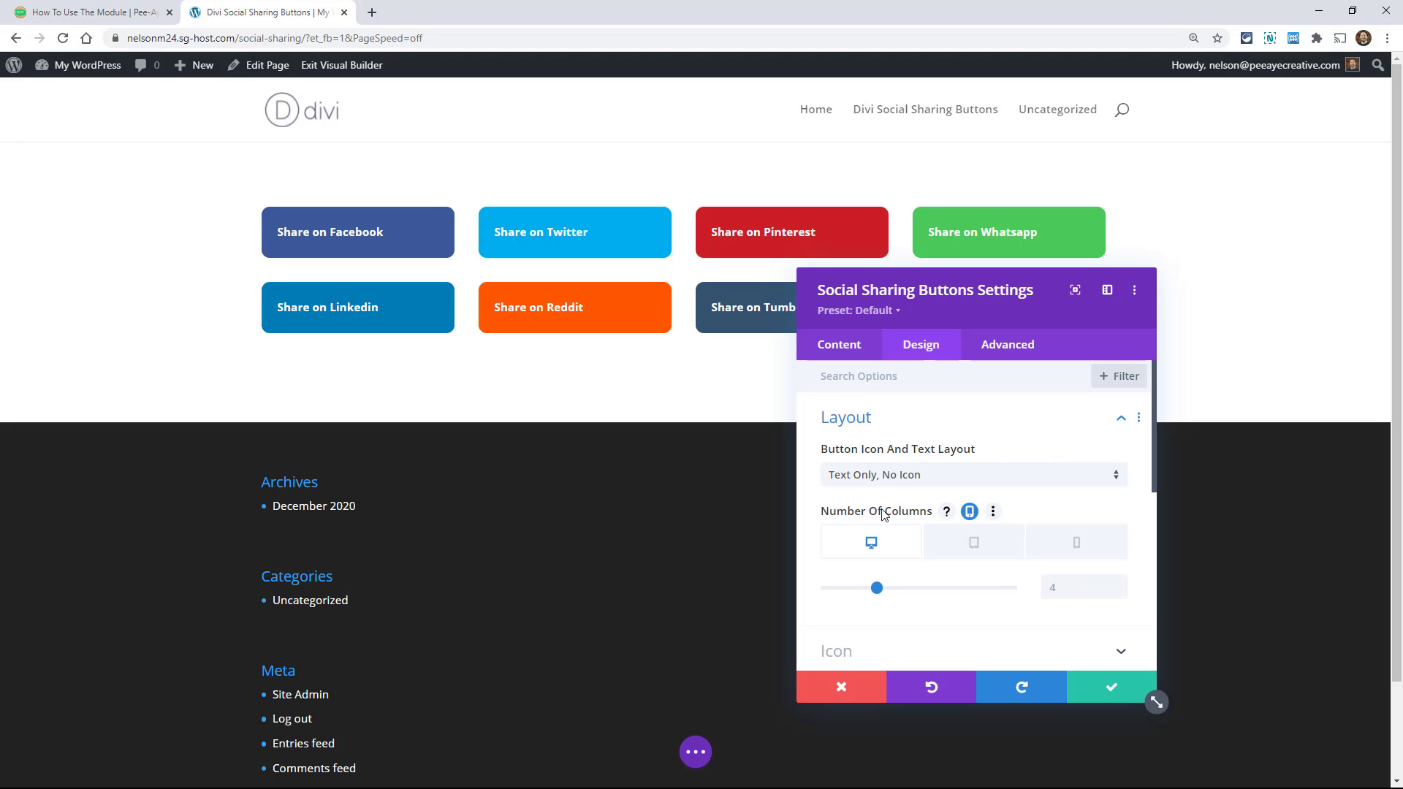
pyautogui.click(873, 476)
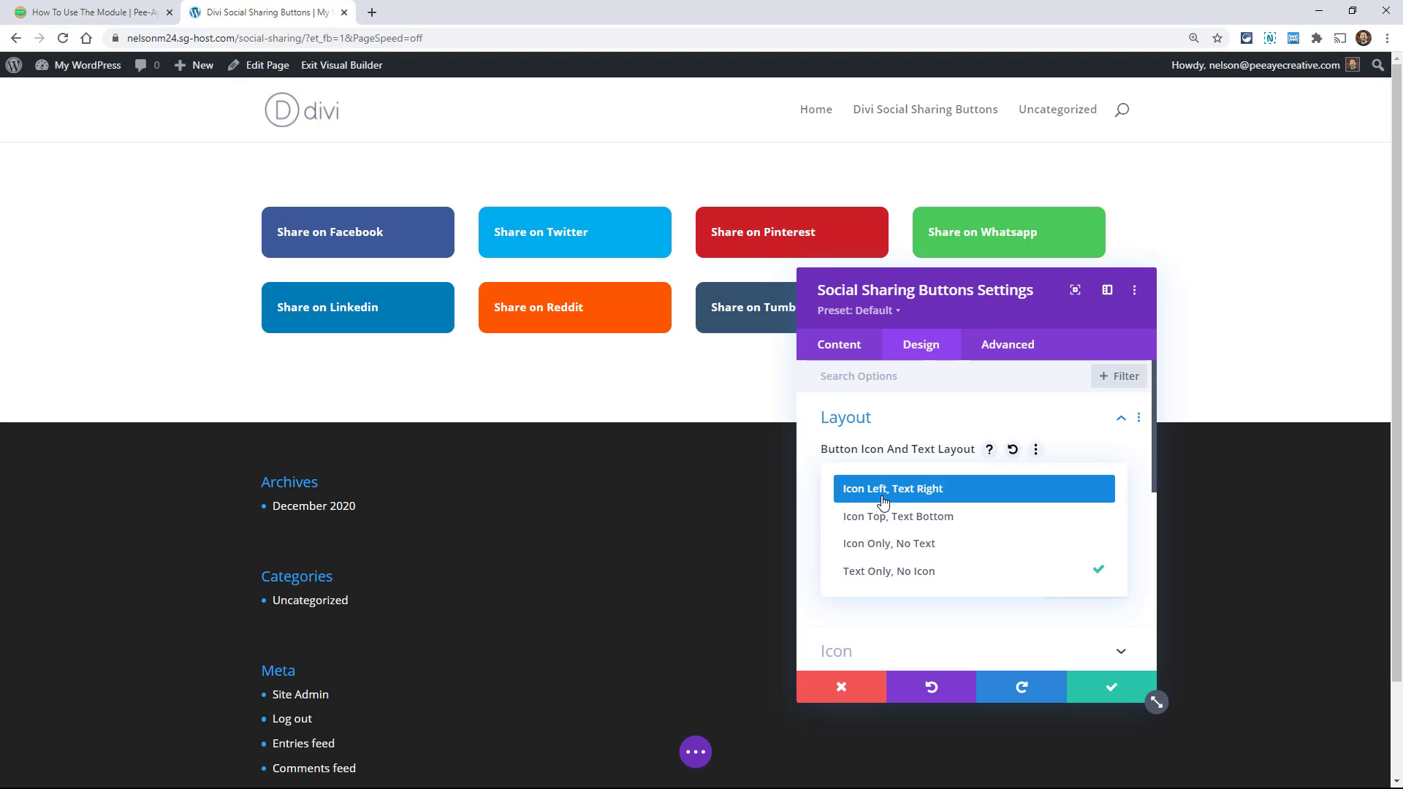
pyautogui.click(884, 516)
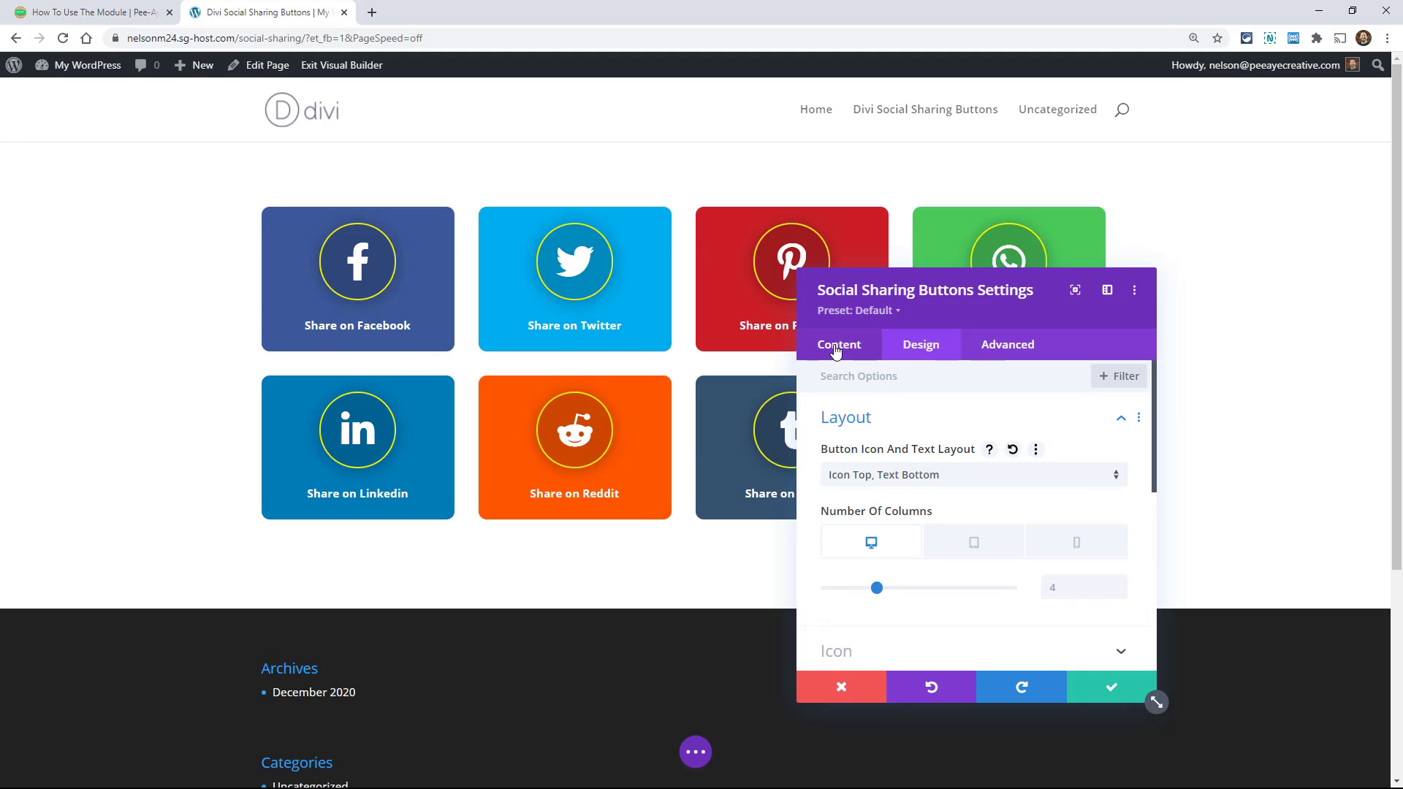
# Enter "Share This Product" as the custom share text of the Facebook sharing button.
pyautogui.click(838, 347)
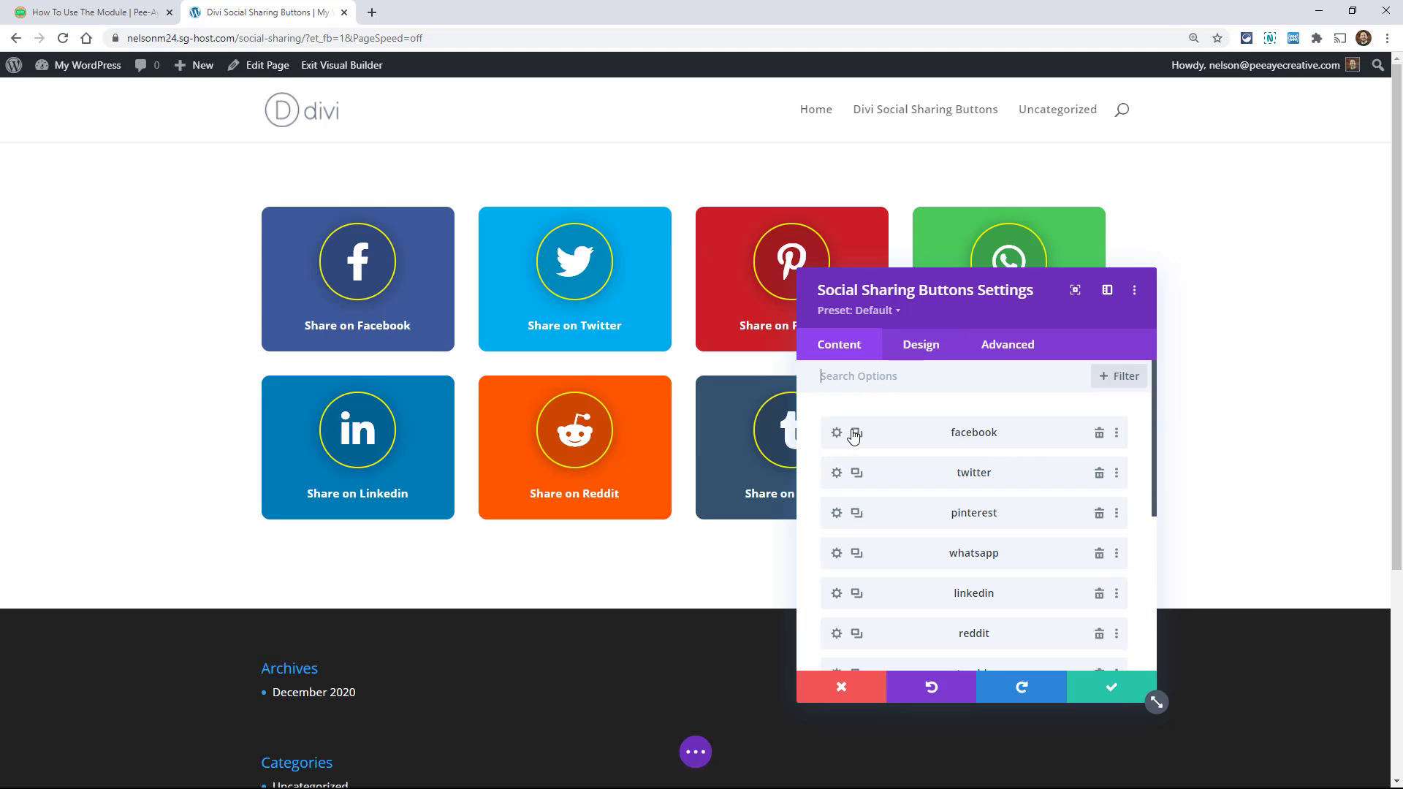
pyautogui.click(837, 435)
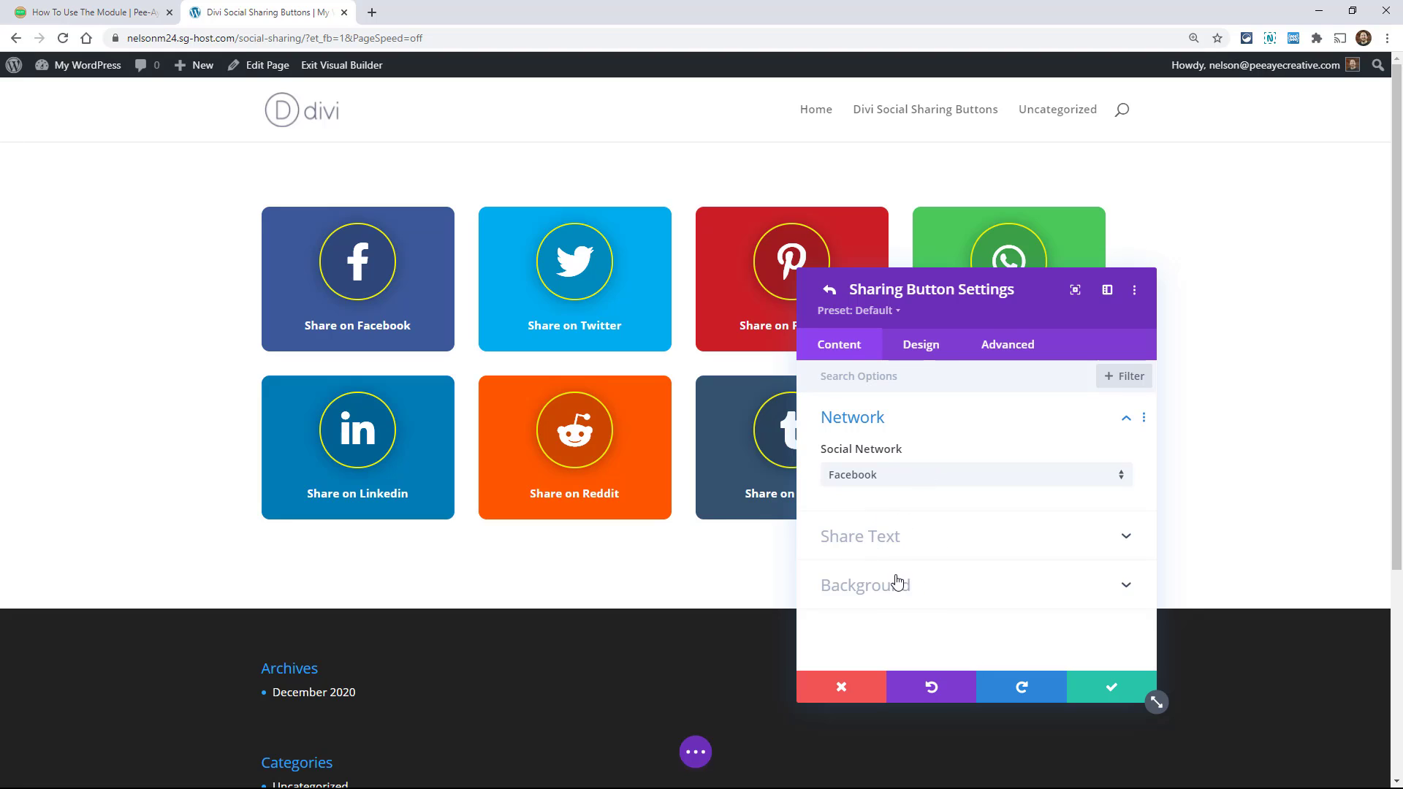
pyautogui.click(864, 541)
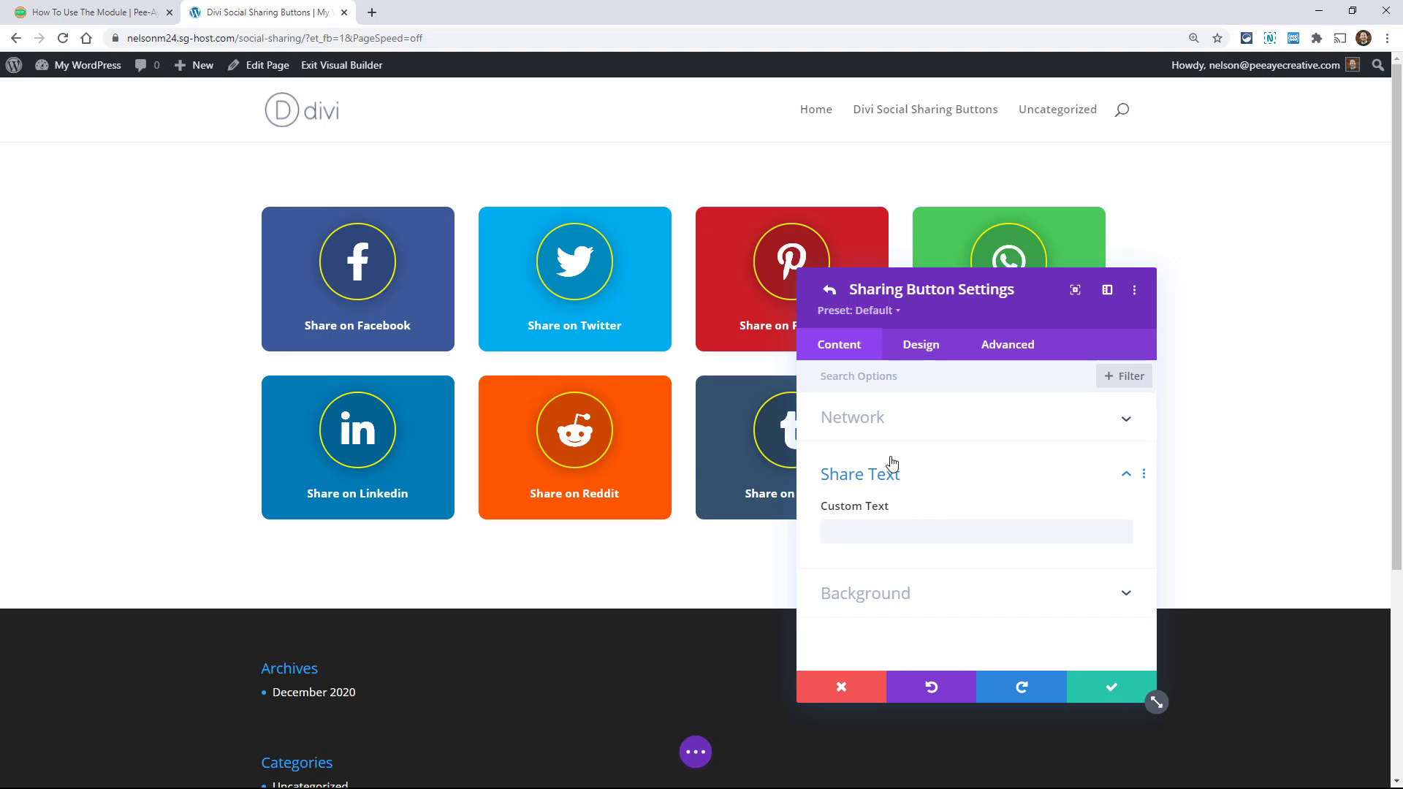
pyautogui.click(870, 534)
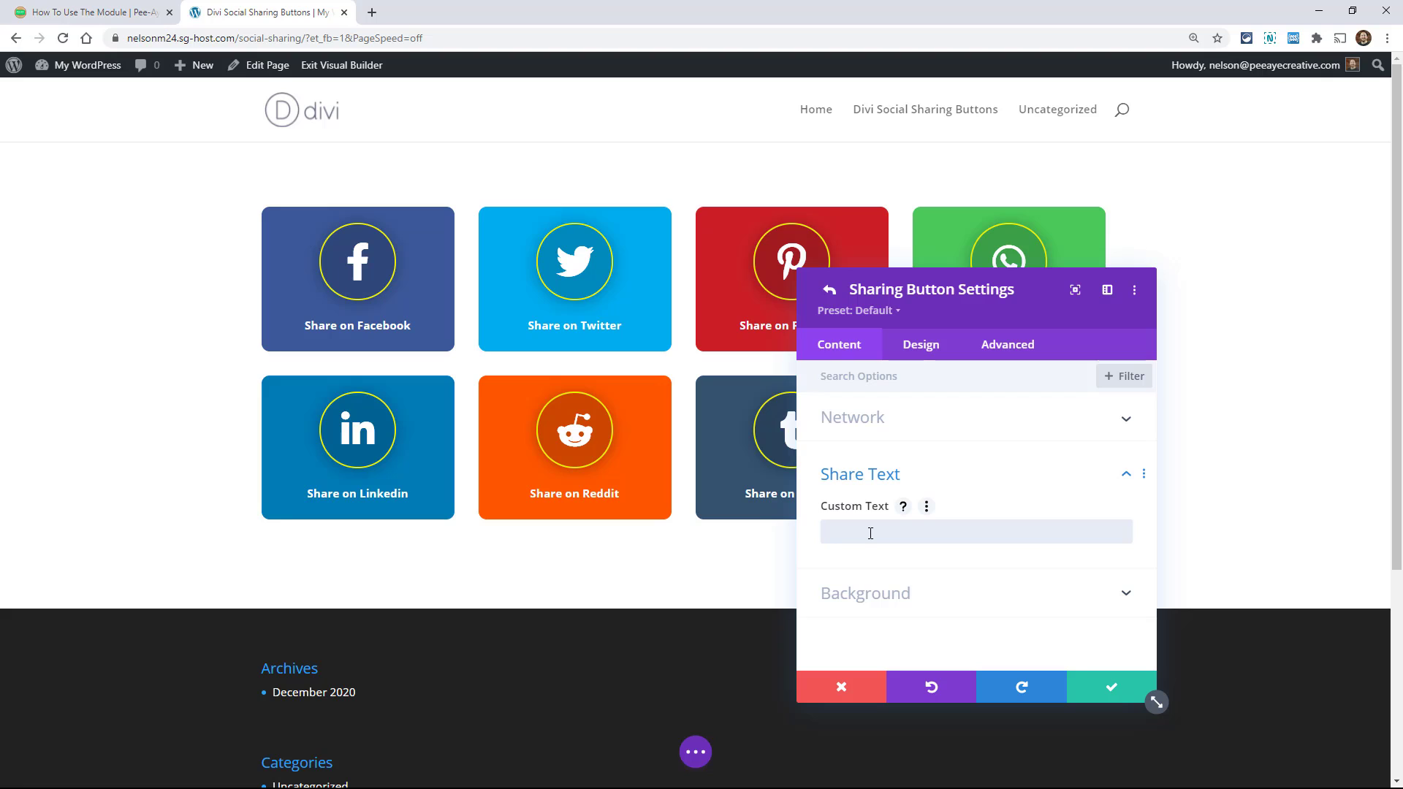
pyautogui.write('Share This Product')
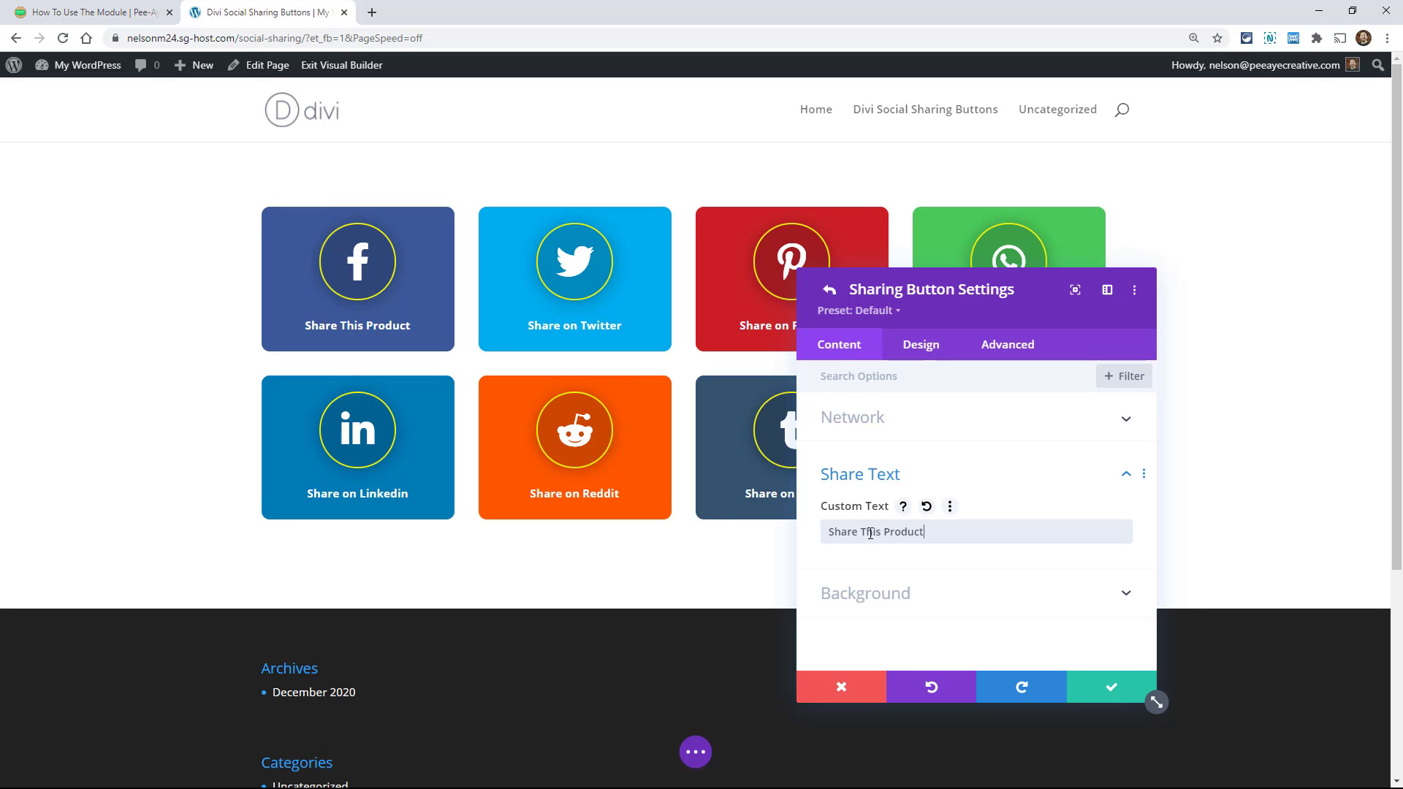
# Replace the Facebook button's custom share text with "Faccebook".
pyautogui.press('BackSpace')
pyautogui.press('BackSpace')
pyautogui.press('BackSpace')
pyautogui.press('BackSpace')
pyautogui.press('BackSpace')
pyautogui.press('BackSpace')
pyautogui.press('BackSpace')
pyautogui.press('BackSpace')
pyautogui.press('BackSpace')
pyautogui.press('BackSpace')
pyautogui.press('BackSpace')
pyautogui.press('BackSpace')
pyautogui.press('BackSpace')
pyautogui.press('BackSpace')
pyautogui.press('BackSpace')
pyautogui.press('BackSpace')
pyautogui.press('BackSpace')
pyautogui.write('Fa')
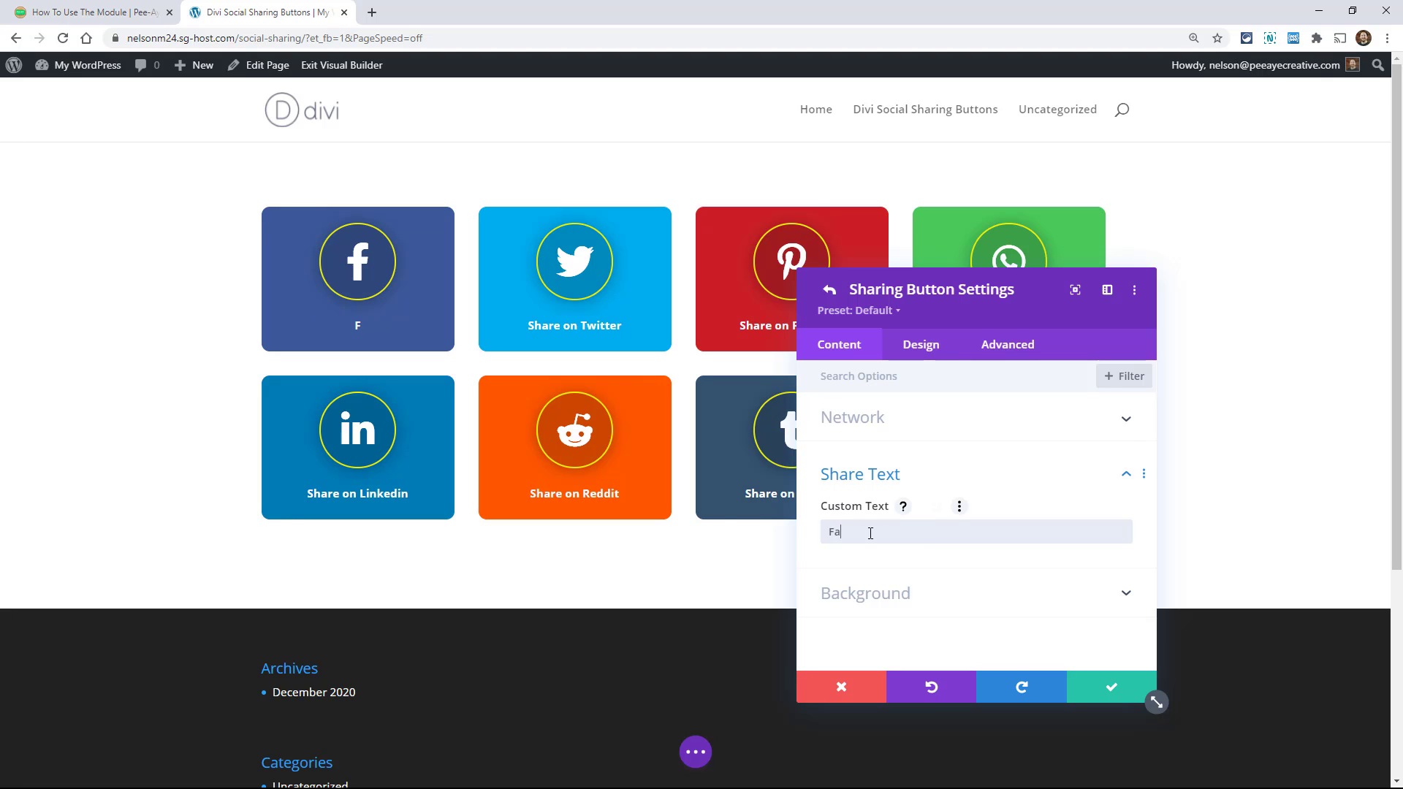
pyautogui.write('ccebook')
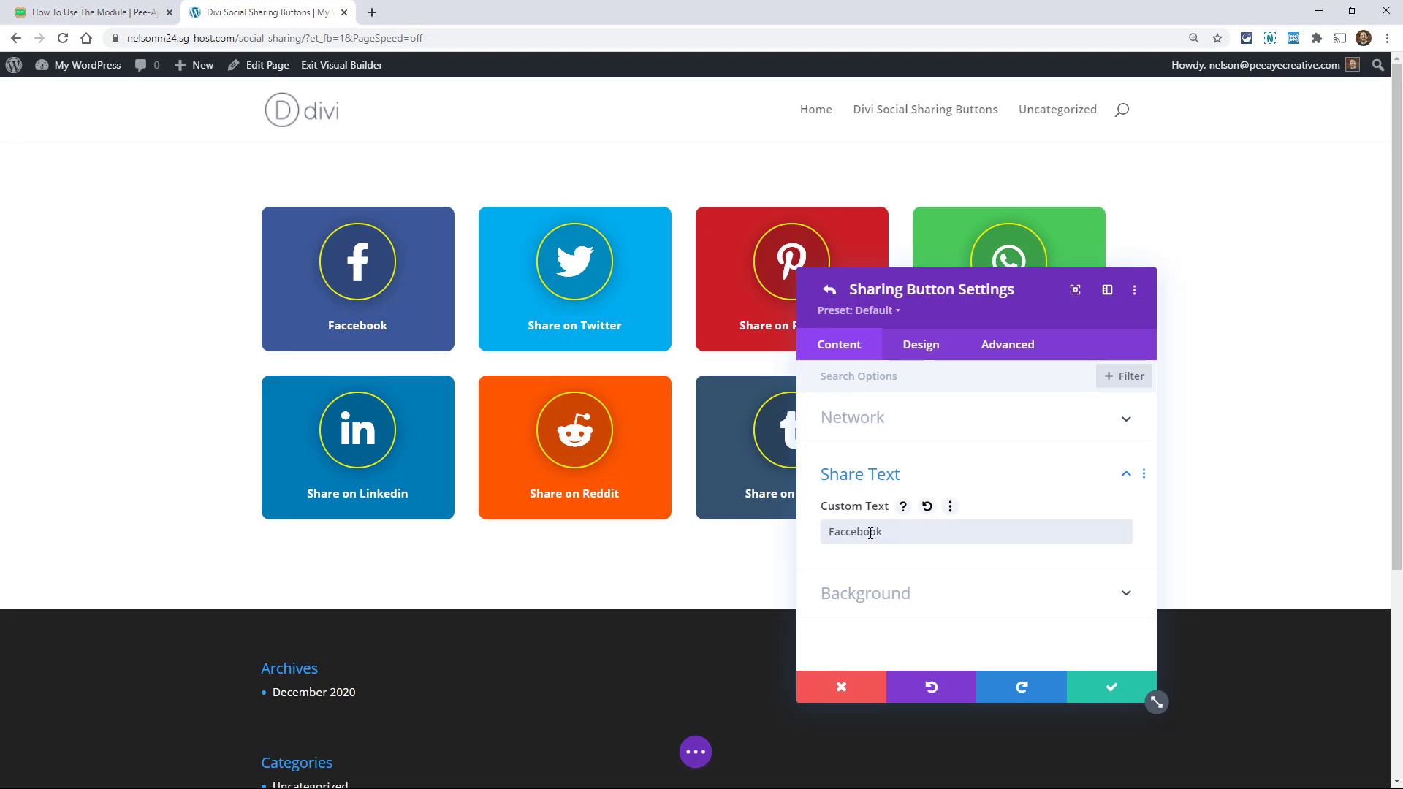
# Go back to the module's settings and set the button icon and text layout to Icon Left, Text Right.
pyautogui.click(829, 289)
pyautogui.click(920, 351)
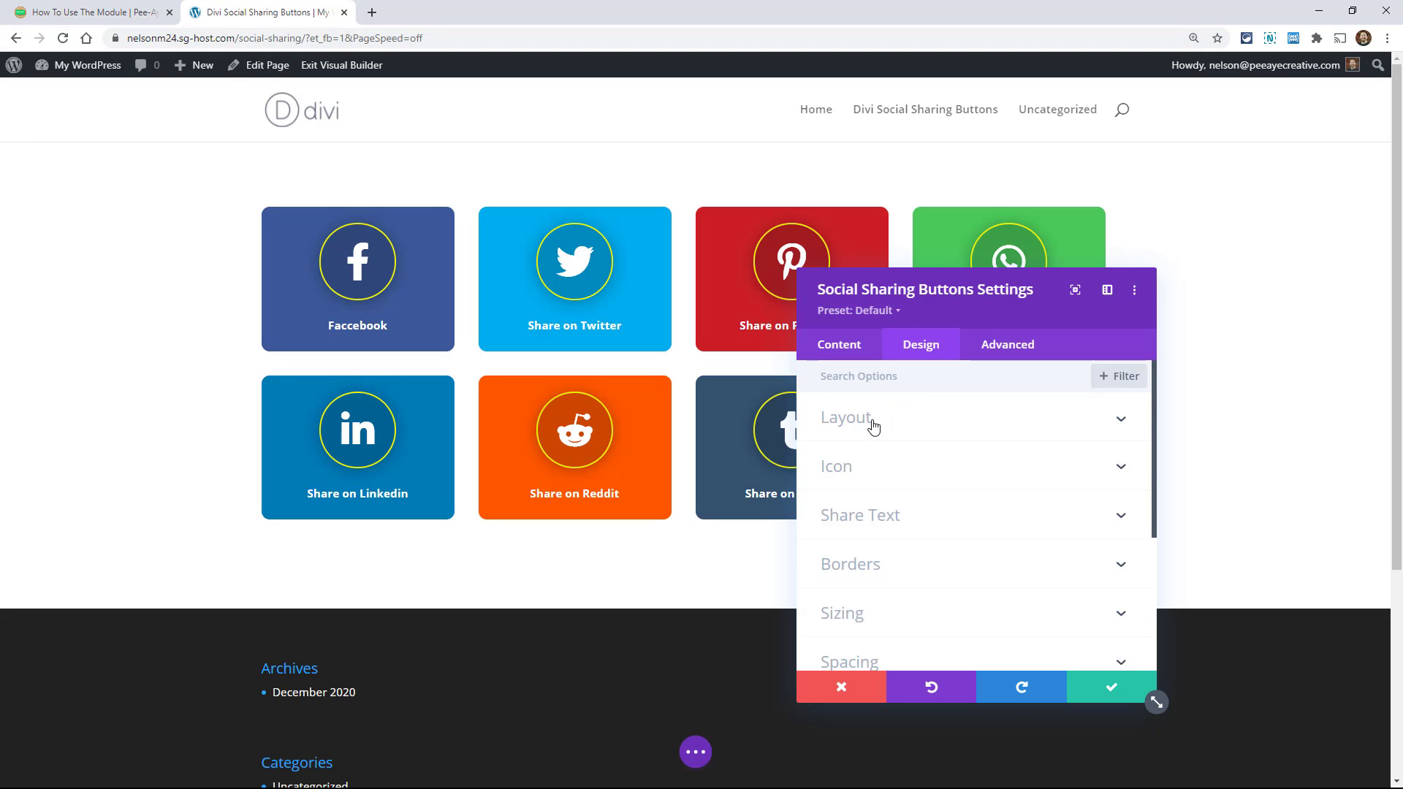
pyautogui.click(870, 430)
pyautogui.click(879, 476)
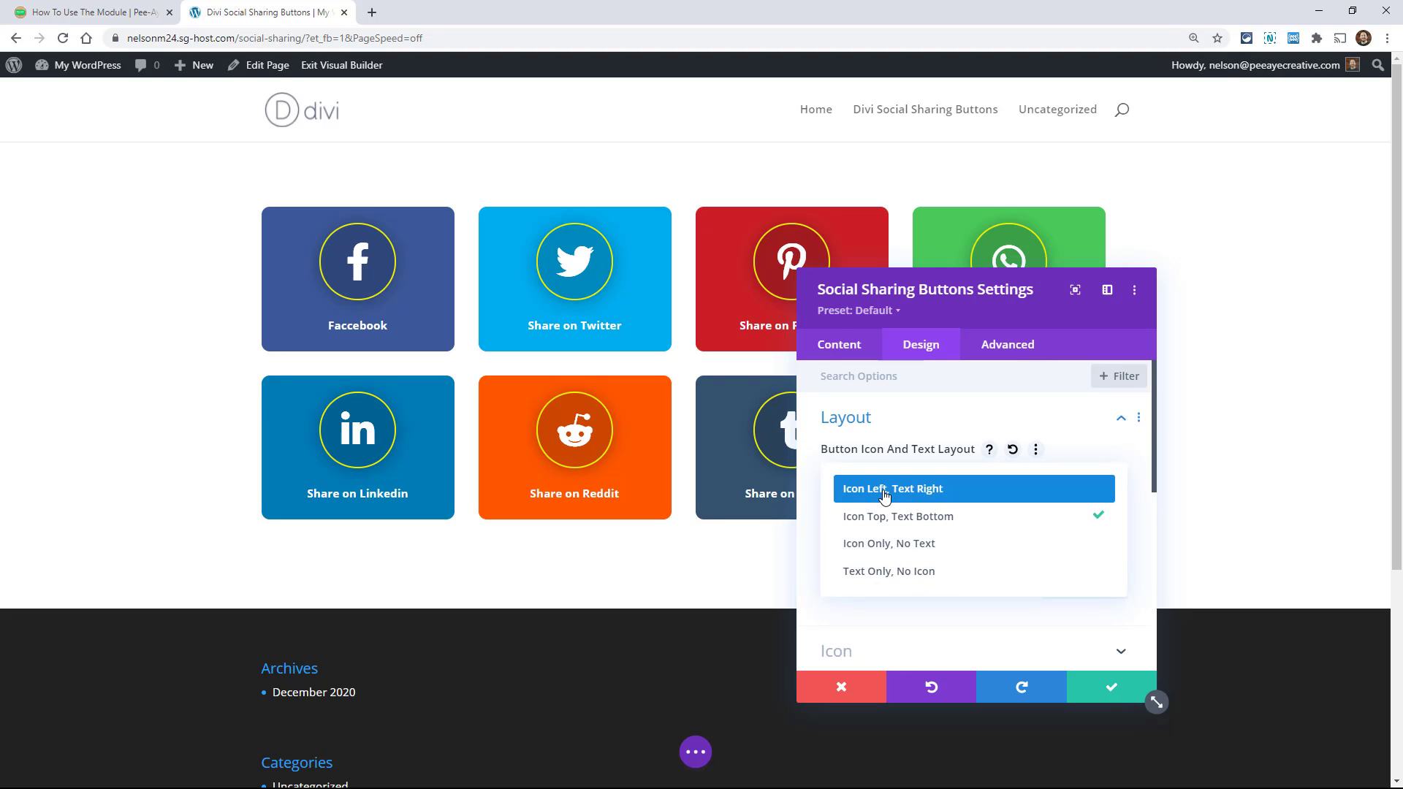
pyautogui.click(885, 490)
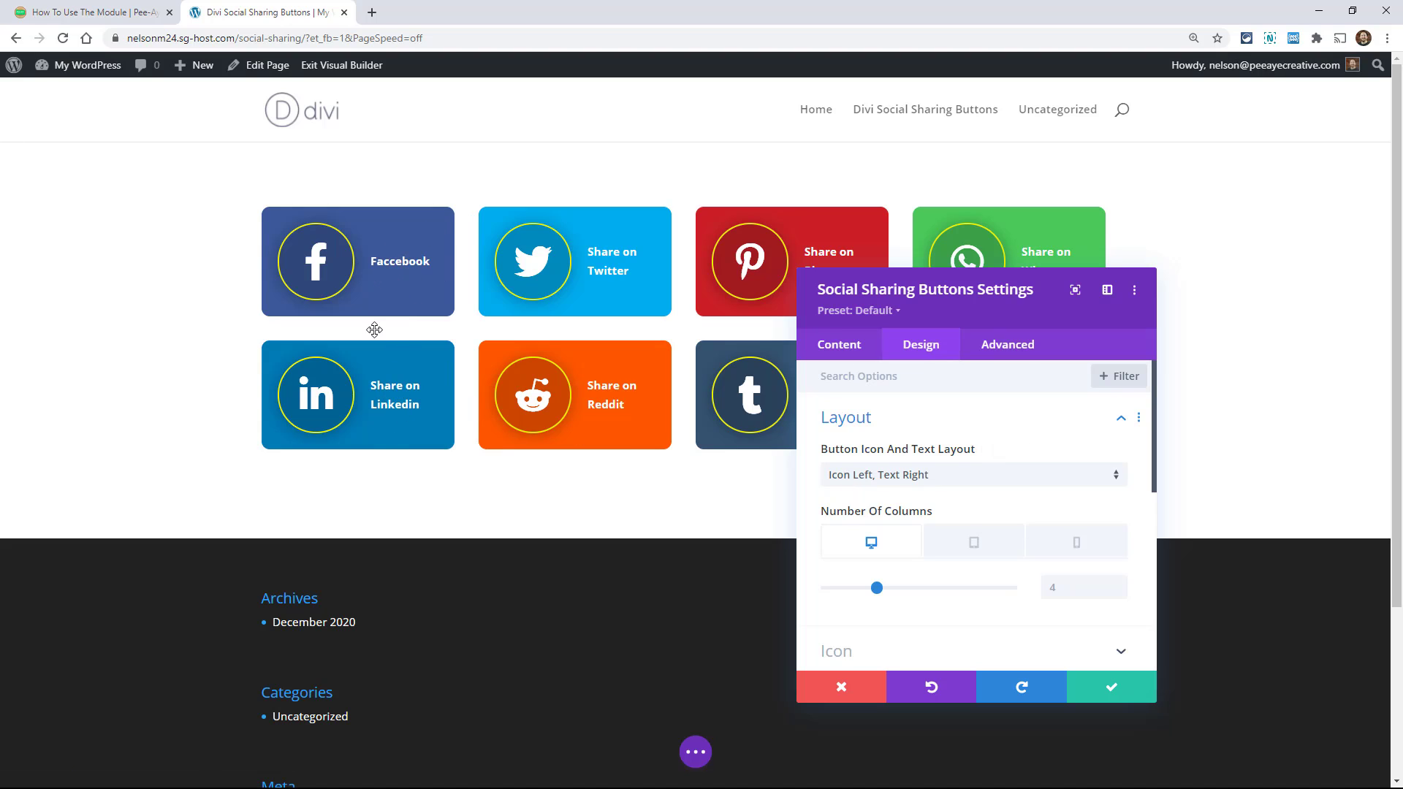
# Open the Facebook sharing button's own settings and expand its background options.
pyautogui.click(841, 344)
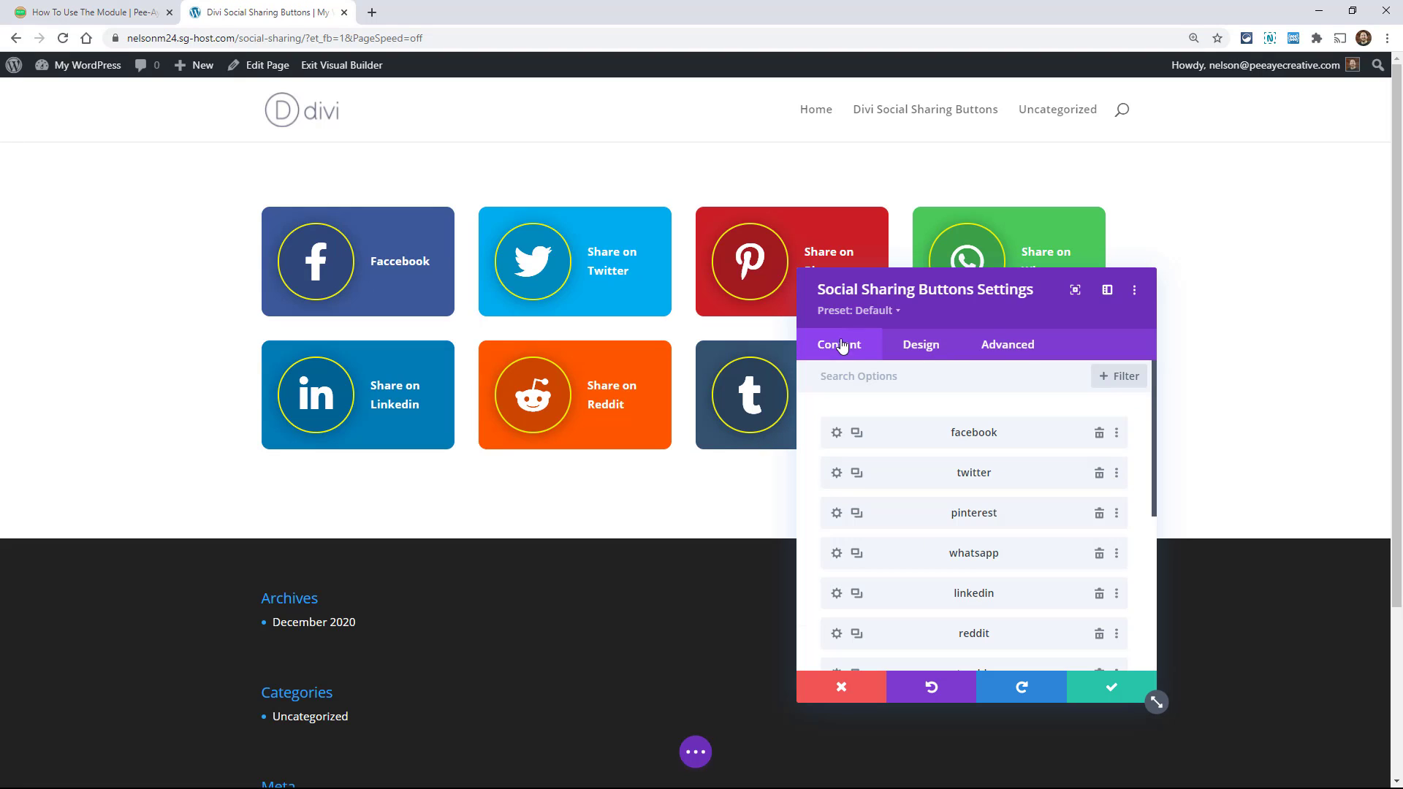
pyautogui.click(838, 433)
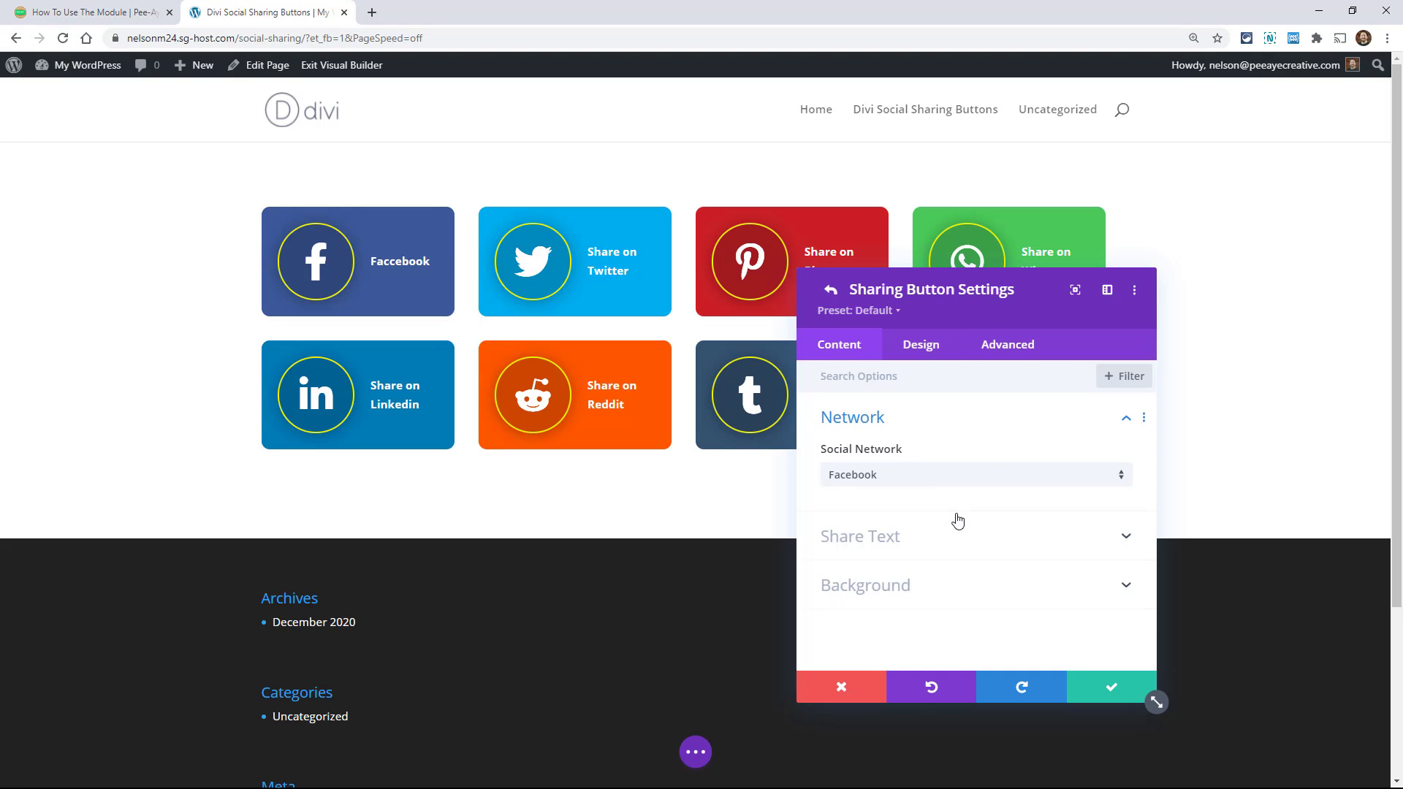
pyautogui.click(887, 582)
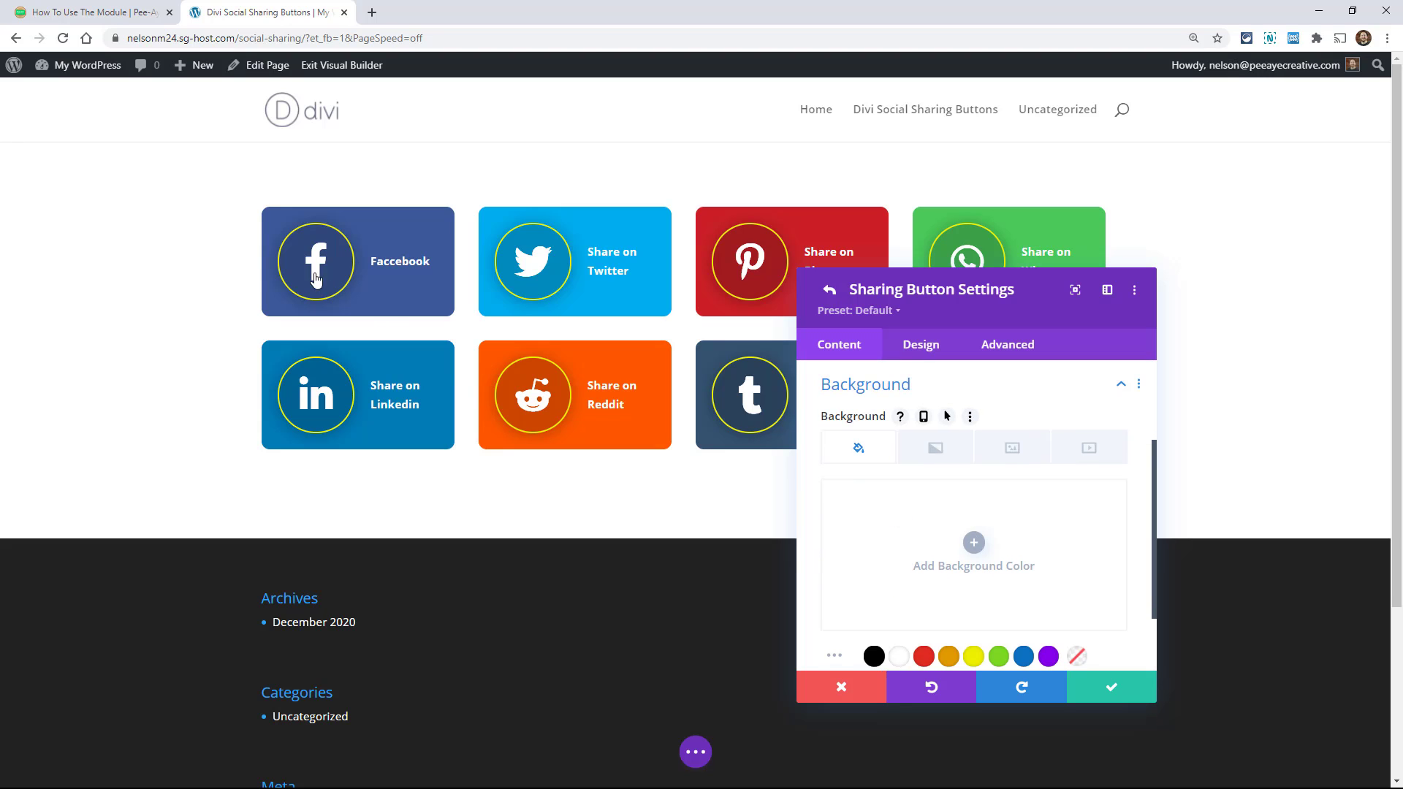
# Try blue #0c71c3, green #7cda24, orange and red #e02b20 backgrounds on the Facebook button, and reset its background.
pyautogui.scroll(-1, 987, 570)
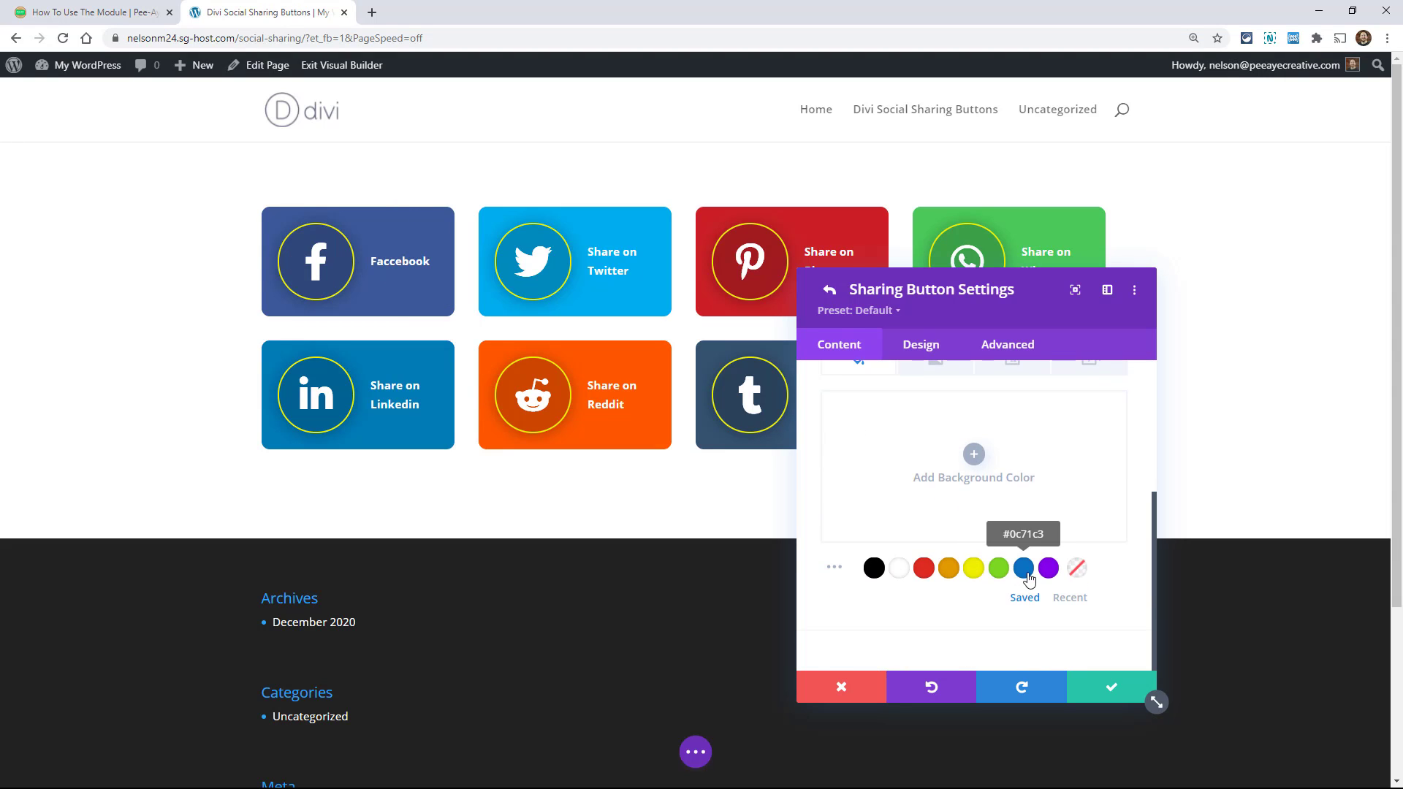
pyautogui.click(1023, 569)
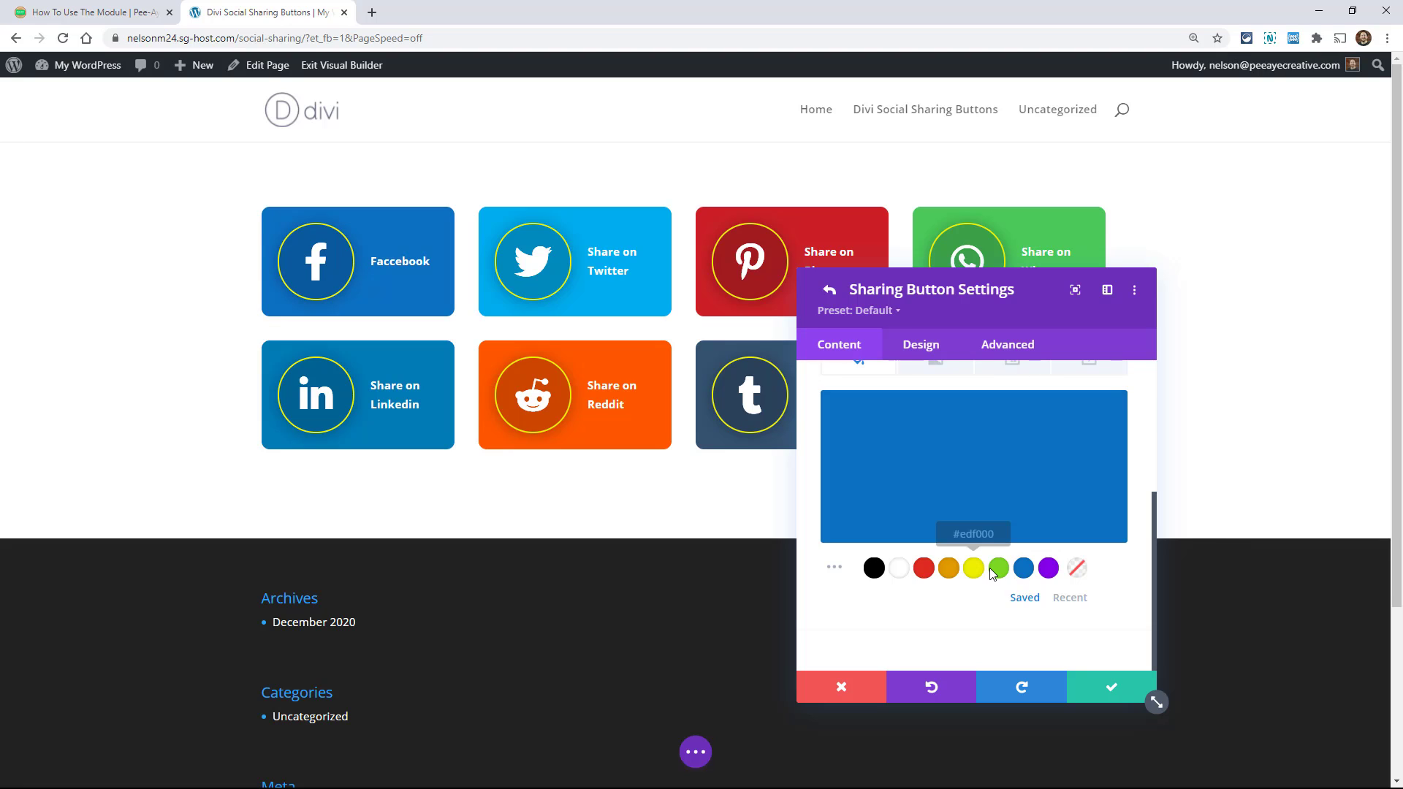
pyautogui.click(993, 576)
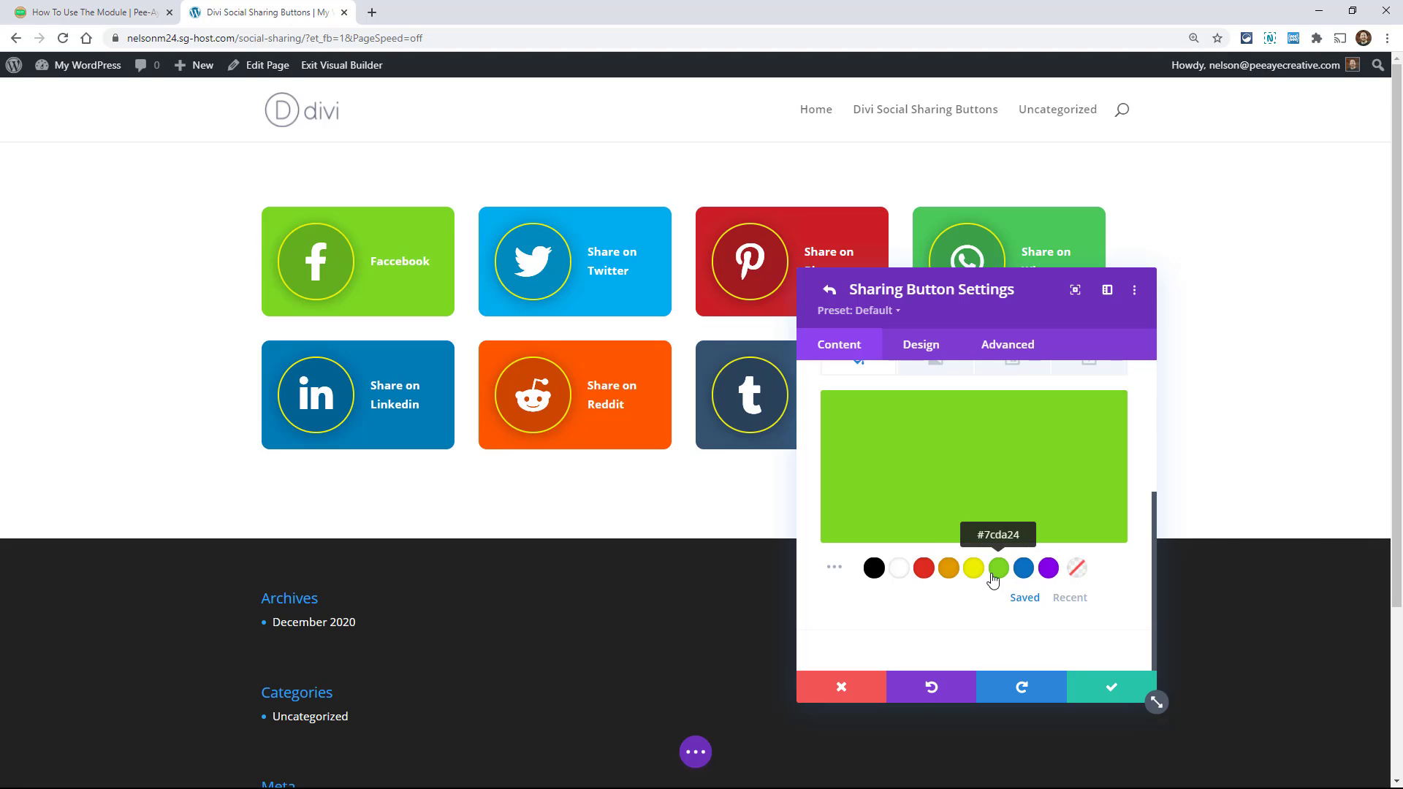
pyautogui.click(948, 572)
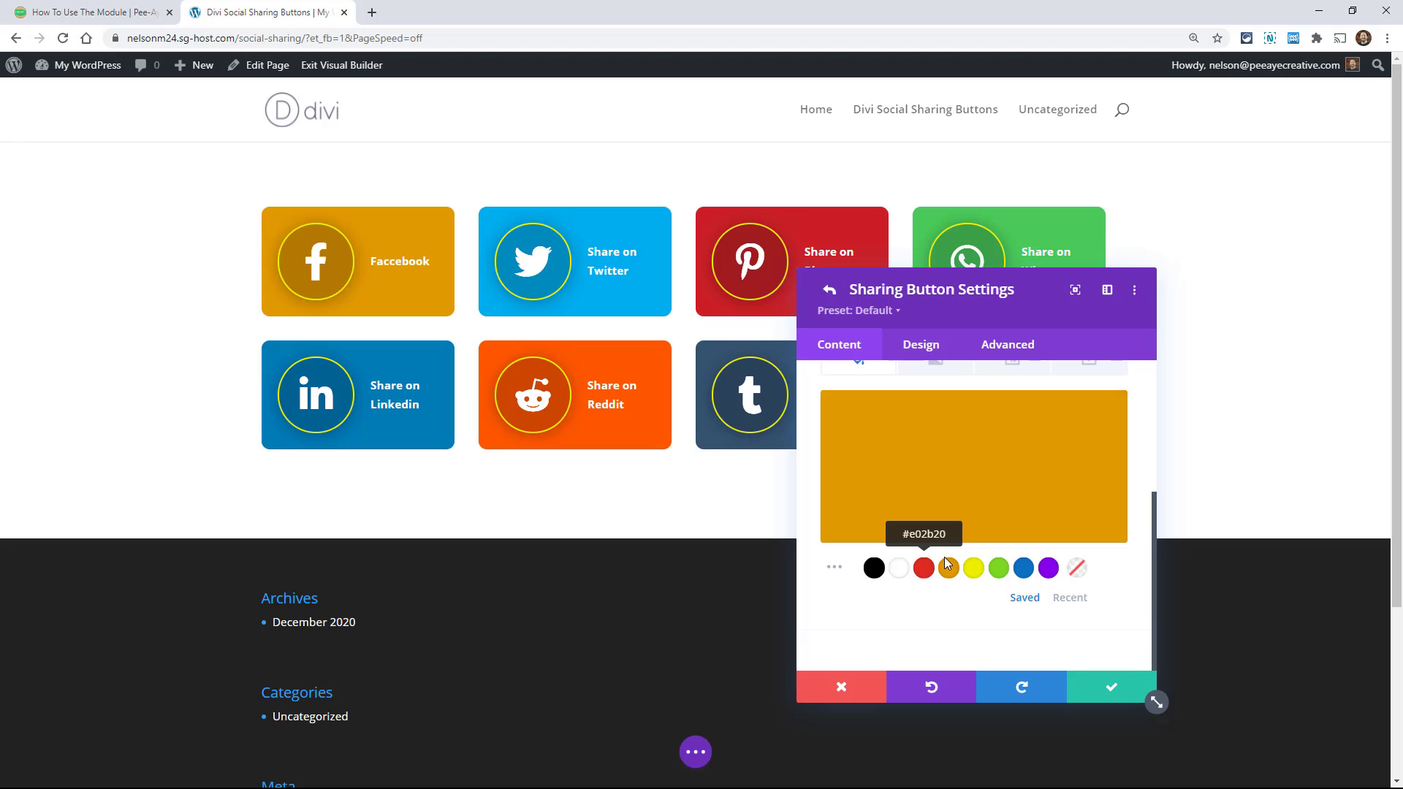
pyautogui.click(945, 559)
pyautogui.scroll(3, 948, 554)
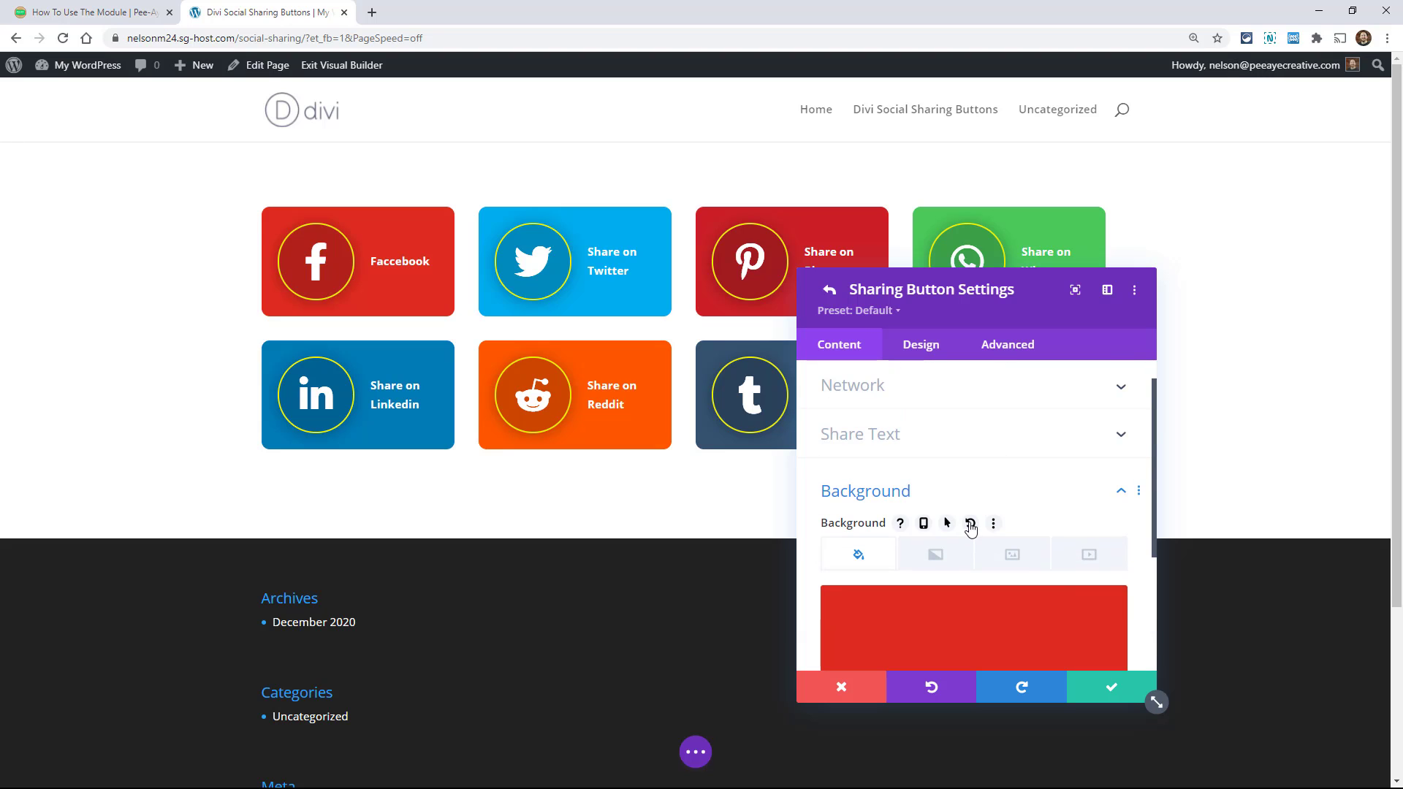
pyautogui.click(970, 524)
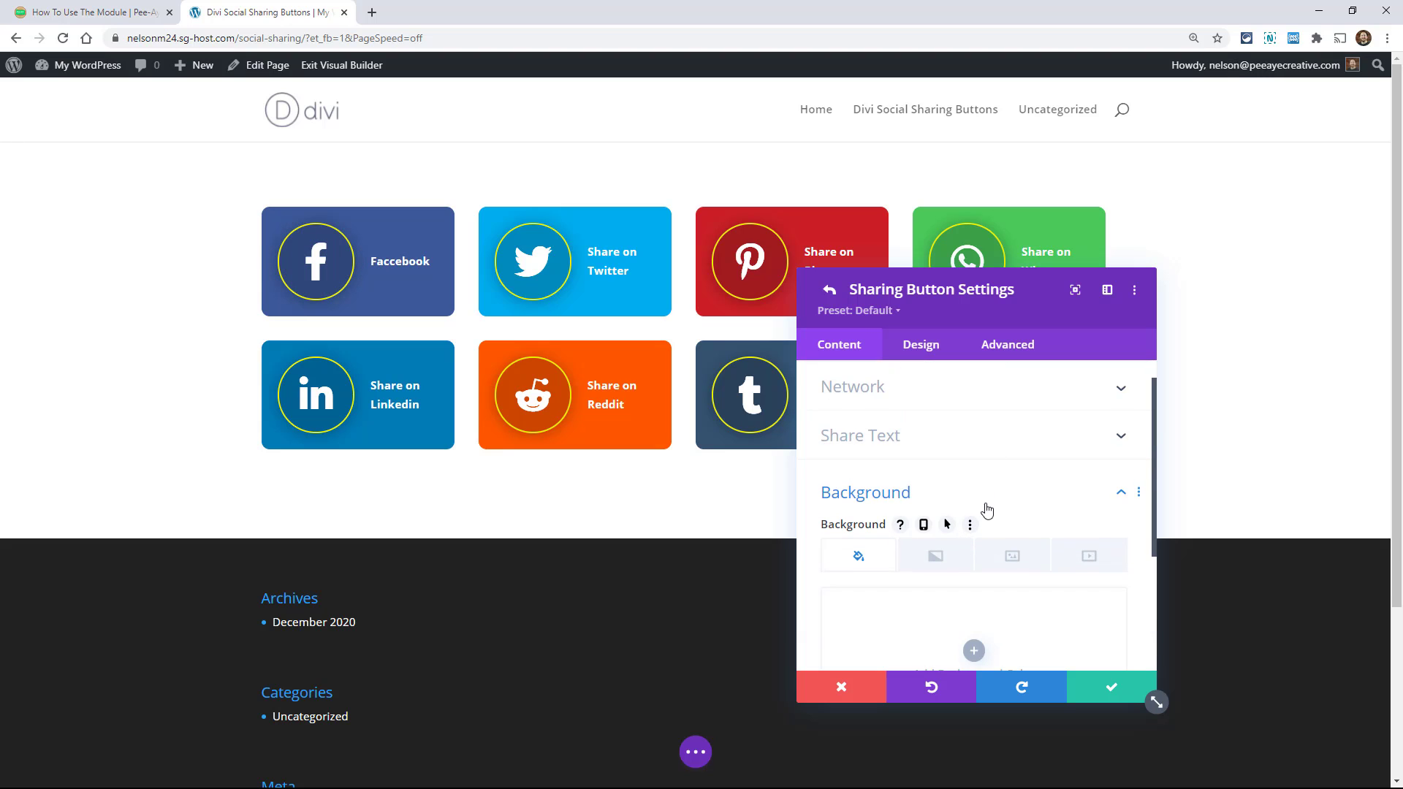
pyautogui.scroll(2, 950, 496)
pyautogui.click(876, 420)
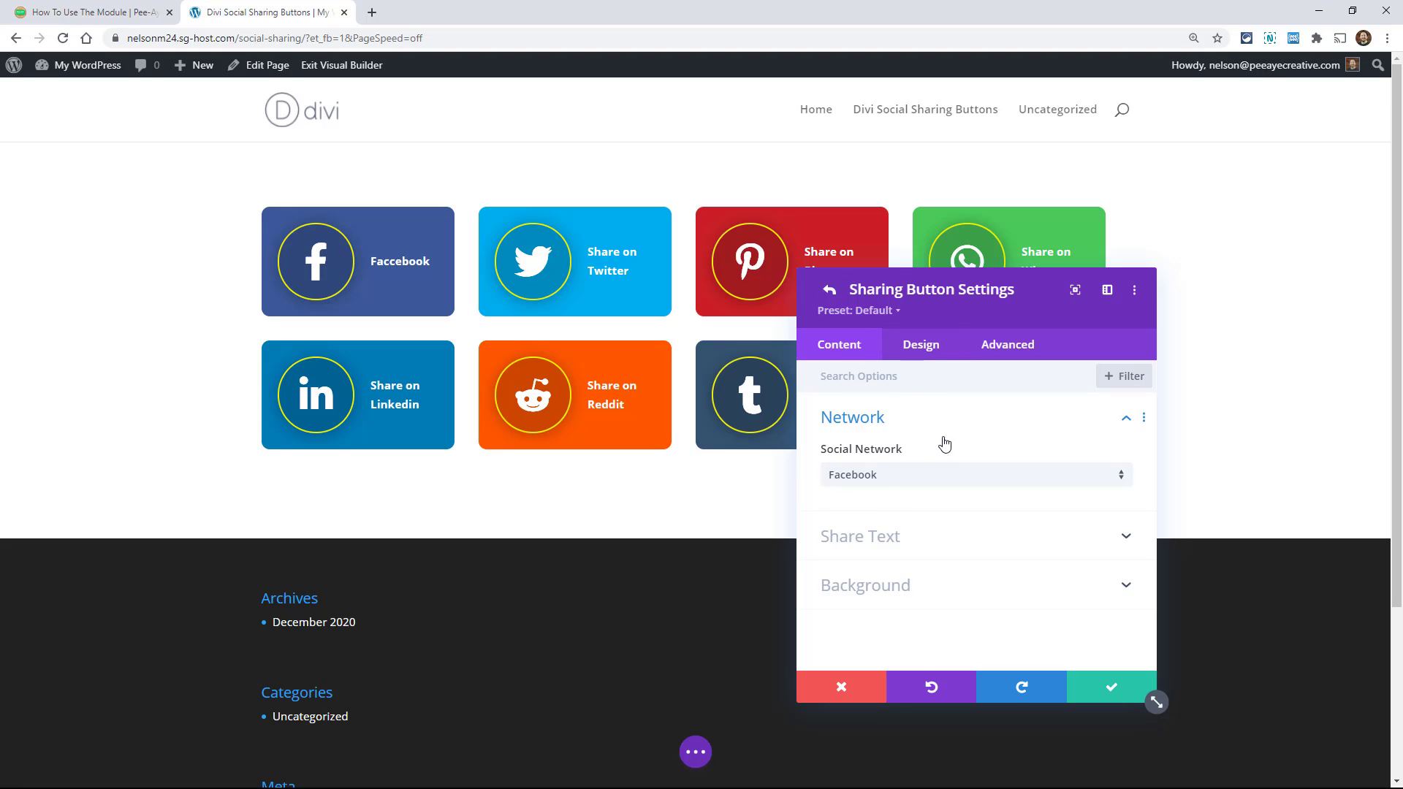
# Set the Facebook button's icon color to orange and give it a custom icon font size of 34.
pyautogui.click(913, 354)
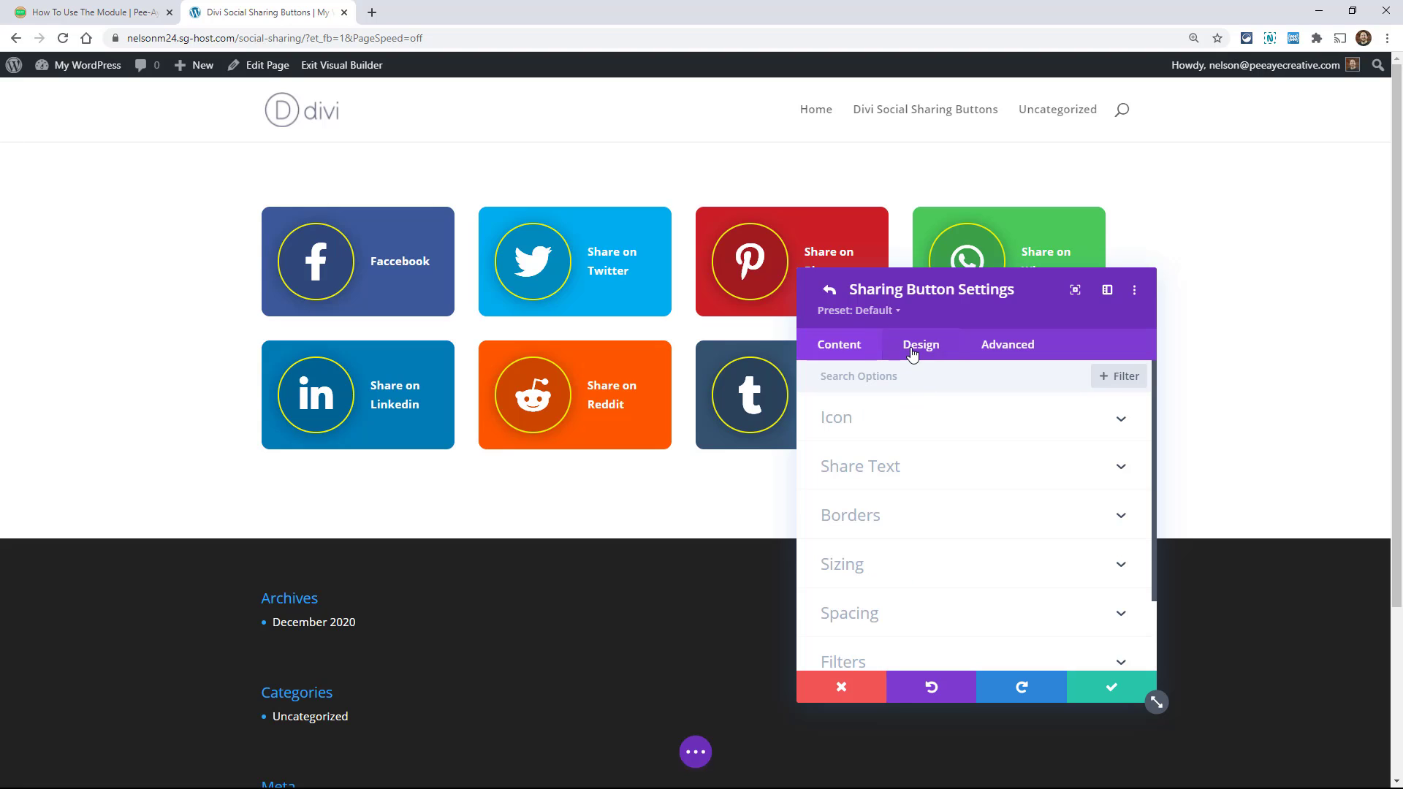
pyautogui.click(840, 419)
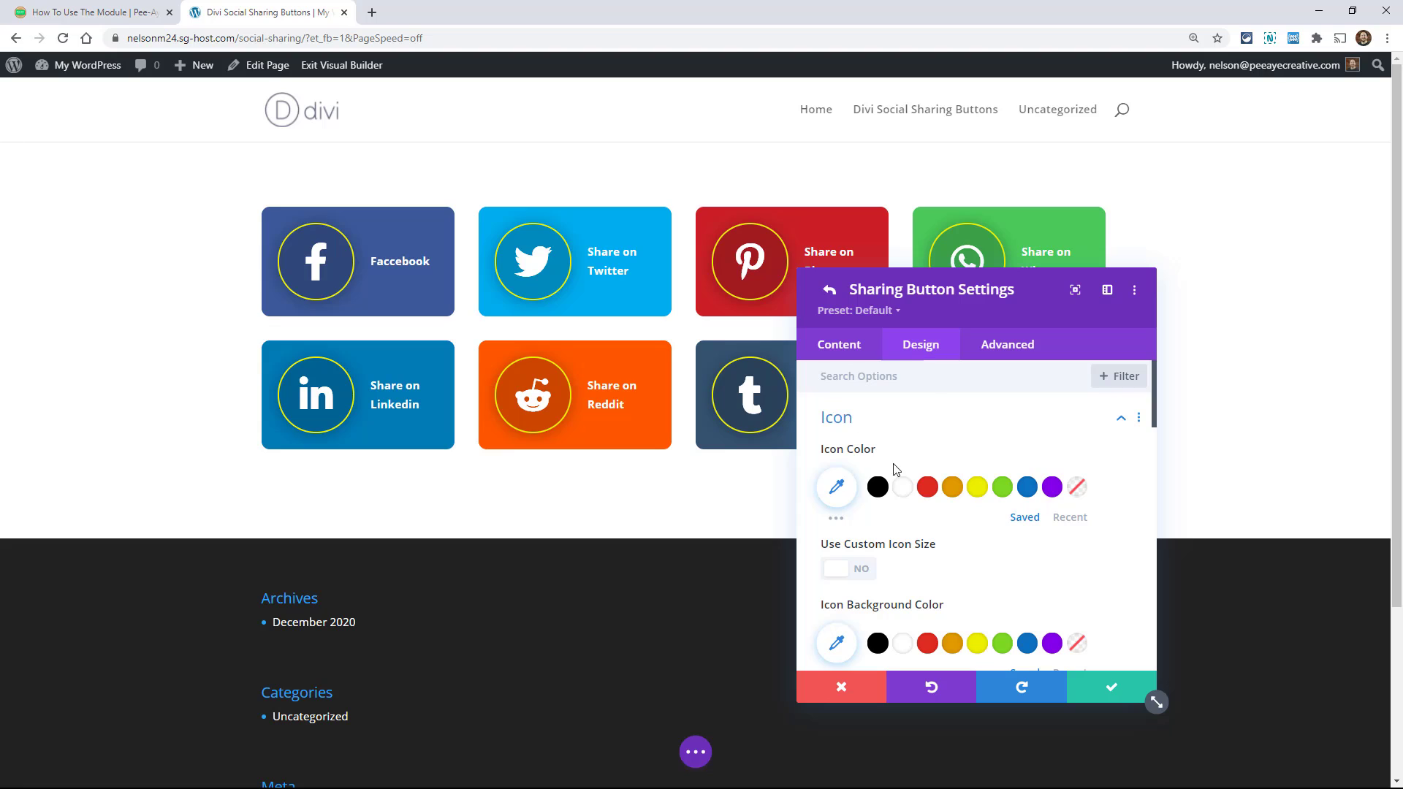
pyautogui.click(953, 491)
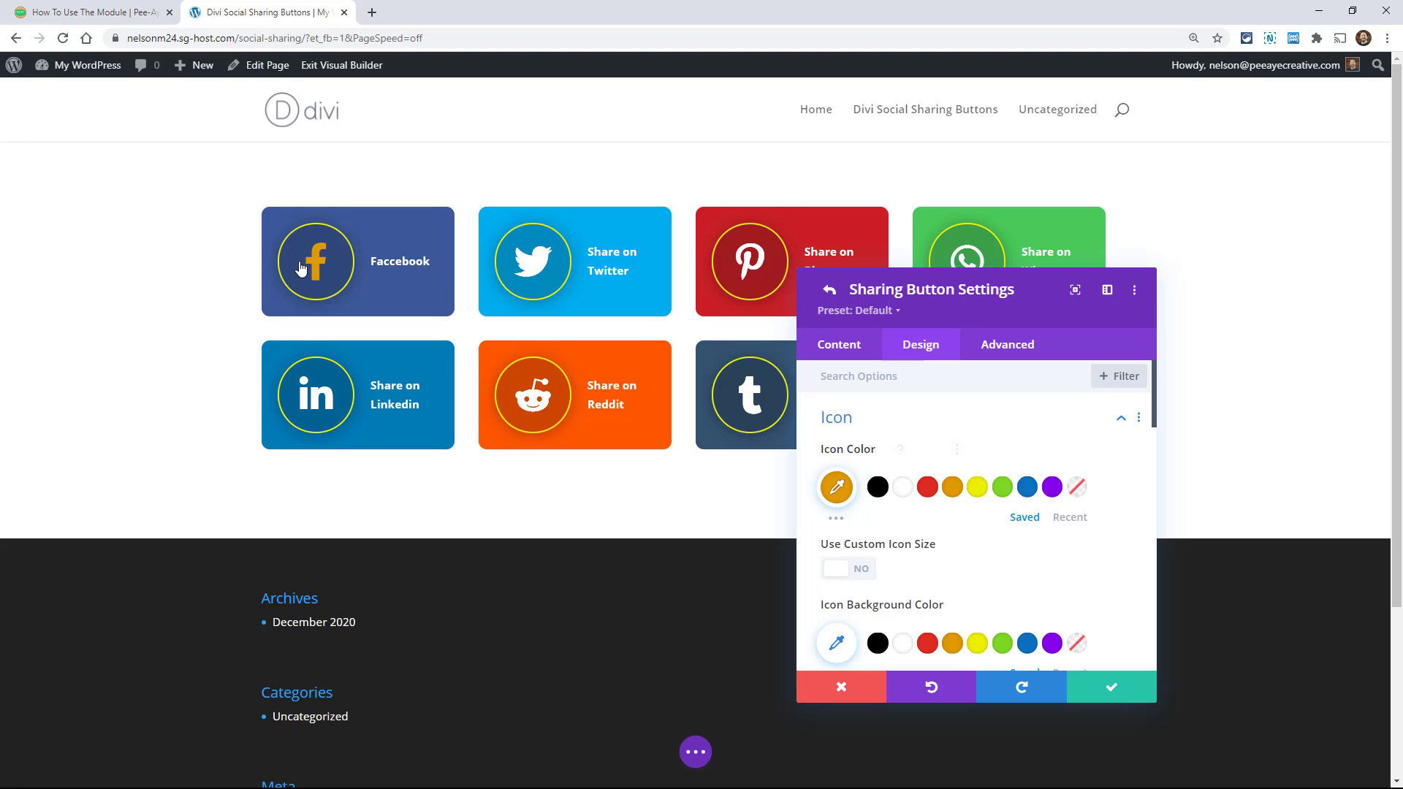
pyautogui.scroll(-1, 858, 501)
pyautogui.scroll(-1, 858, 500)
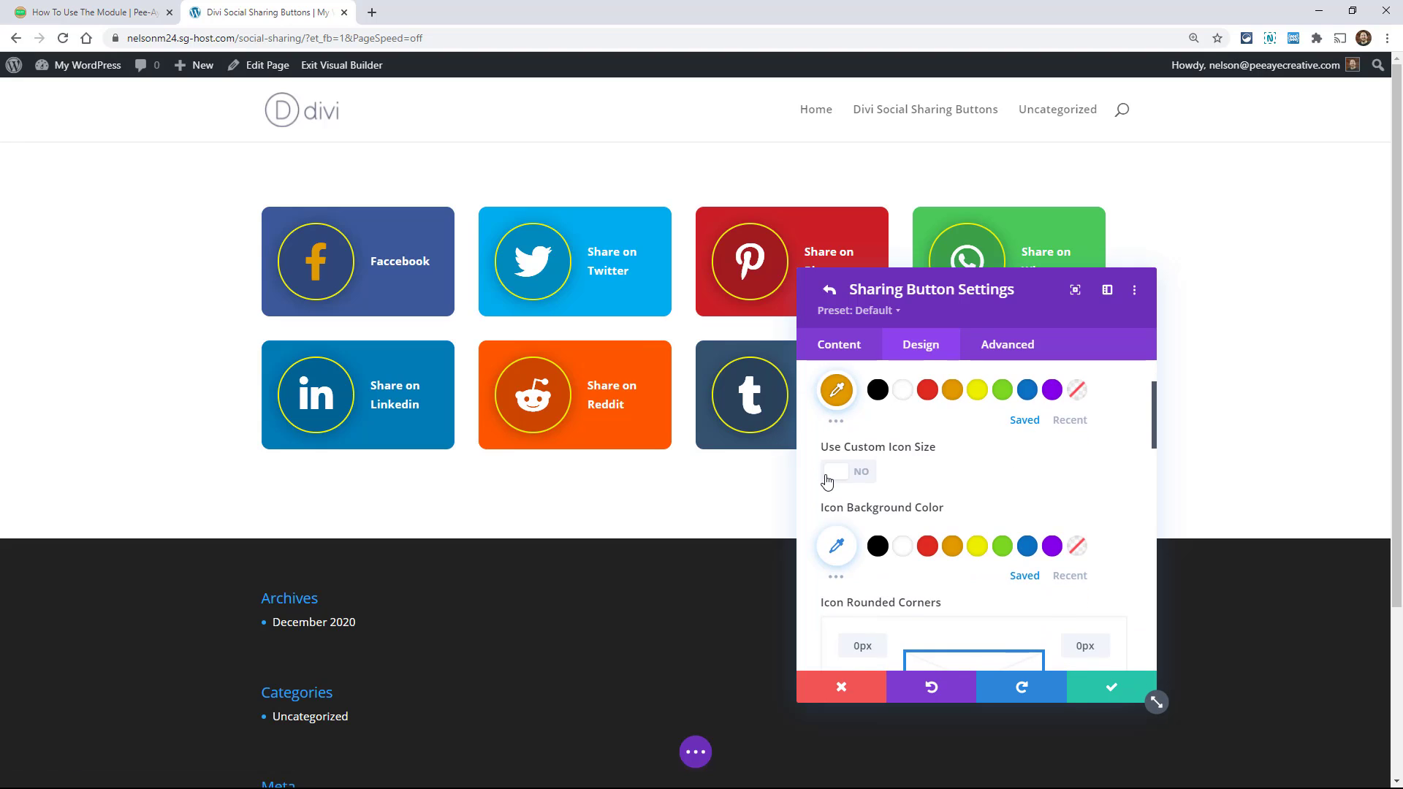
pyautogui.click(833, 471)
pyautogui.click(1064, 536)
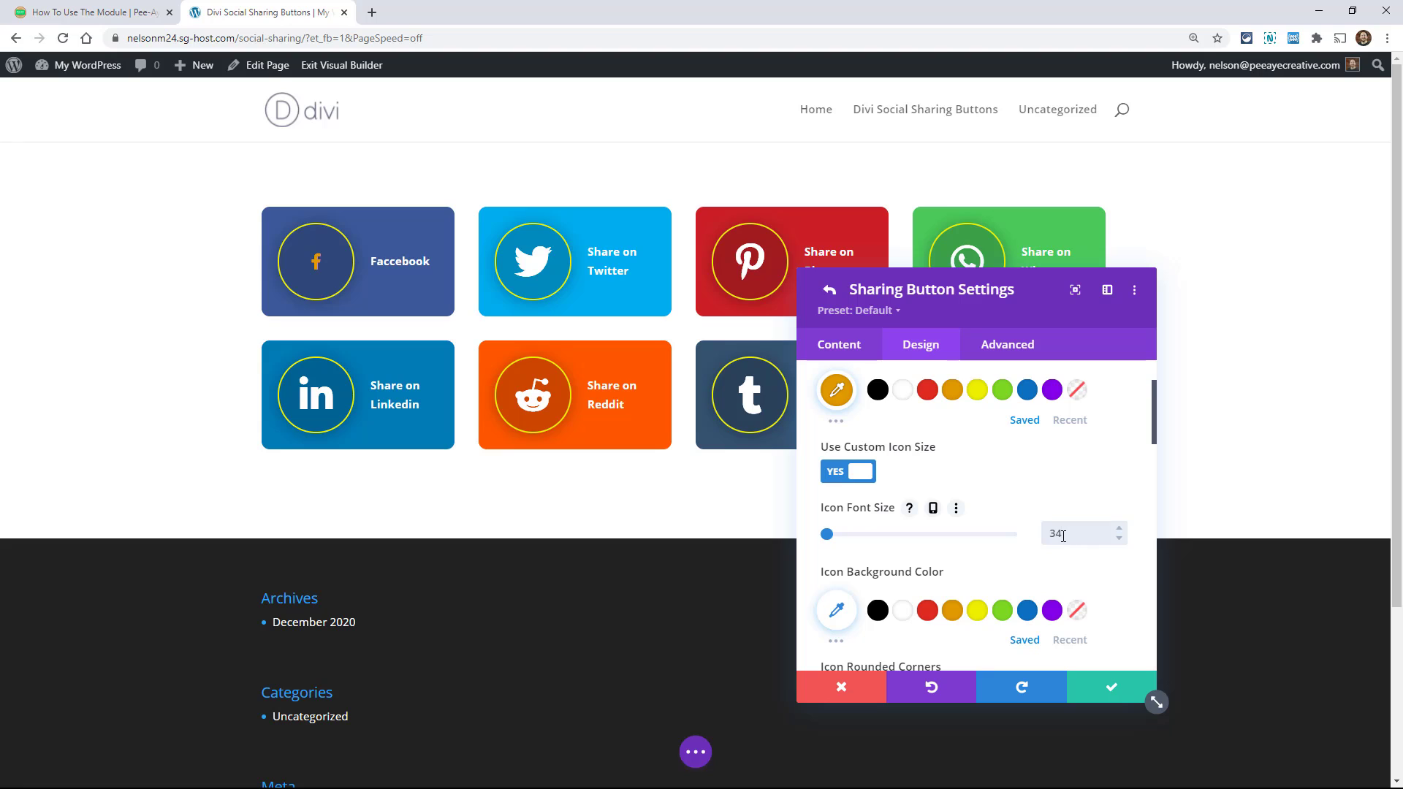
pyautogui.write('34')
# Give the Facebook button's icon a yellow background and 13px rounded corners on all sides.
pyautogui.scroll(-4, 955, 526)
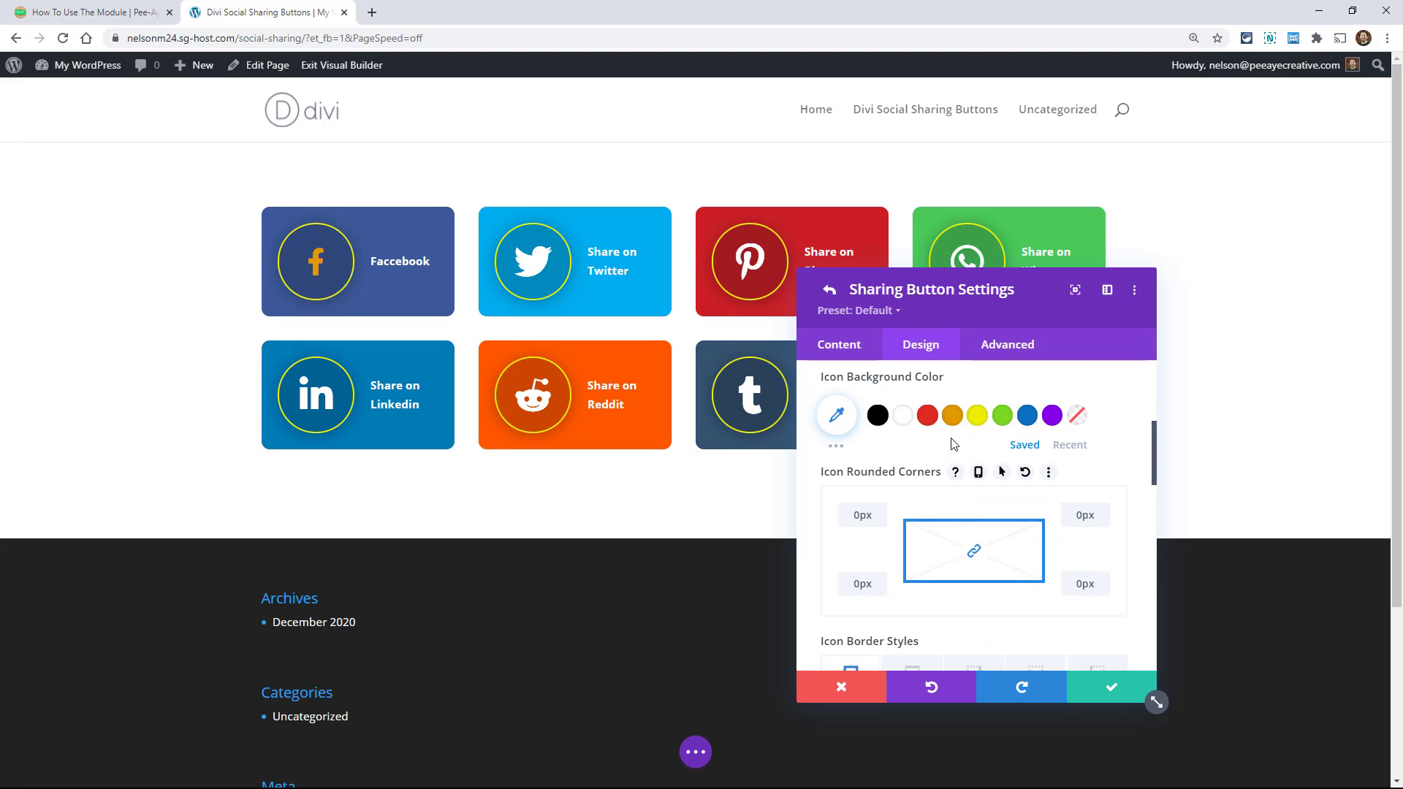
pyautogui.click(978, 416)
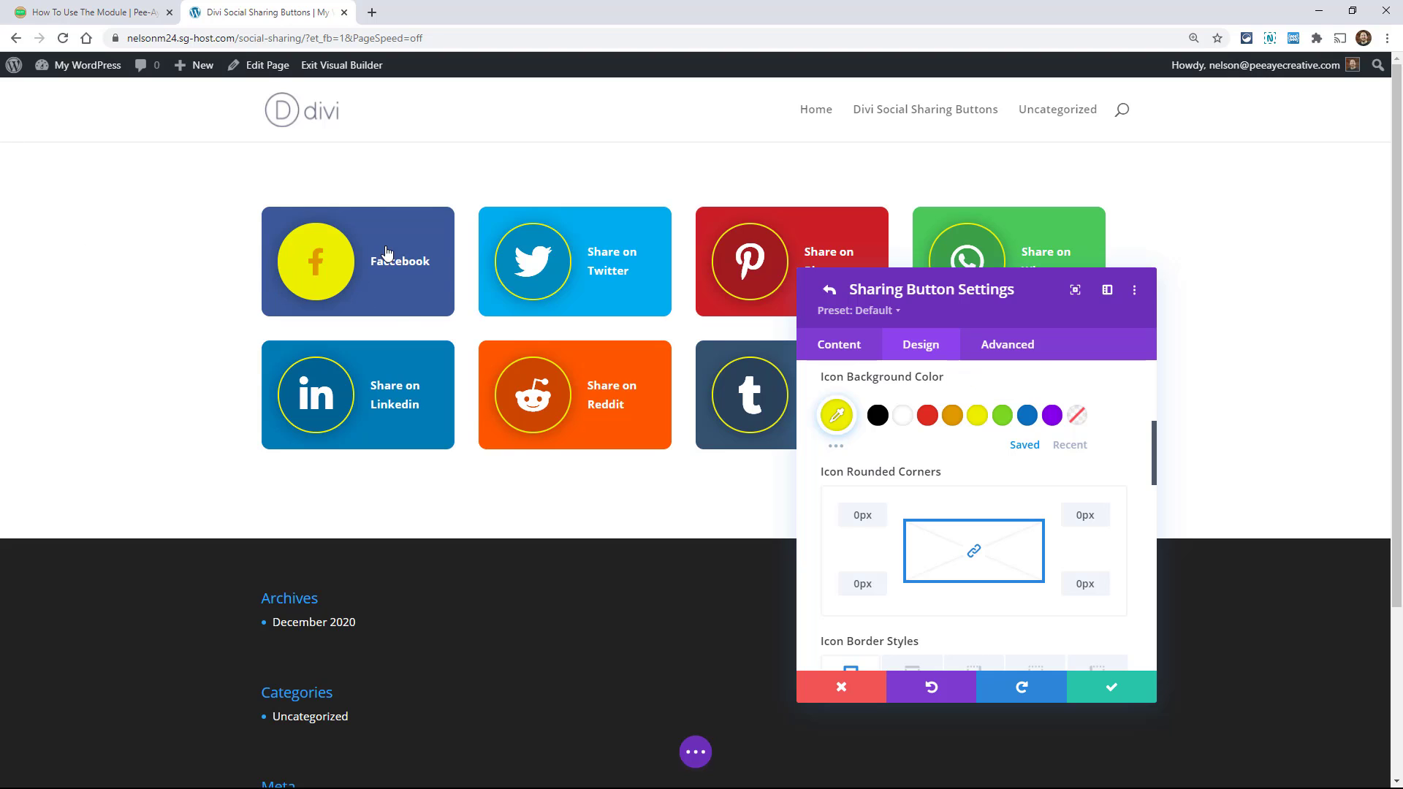
pyautogui.scroll(-3, 917, 555)
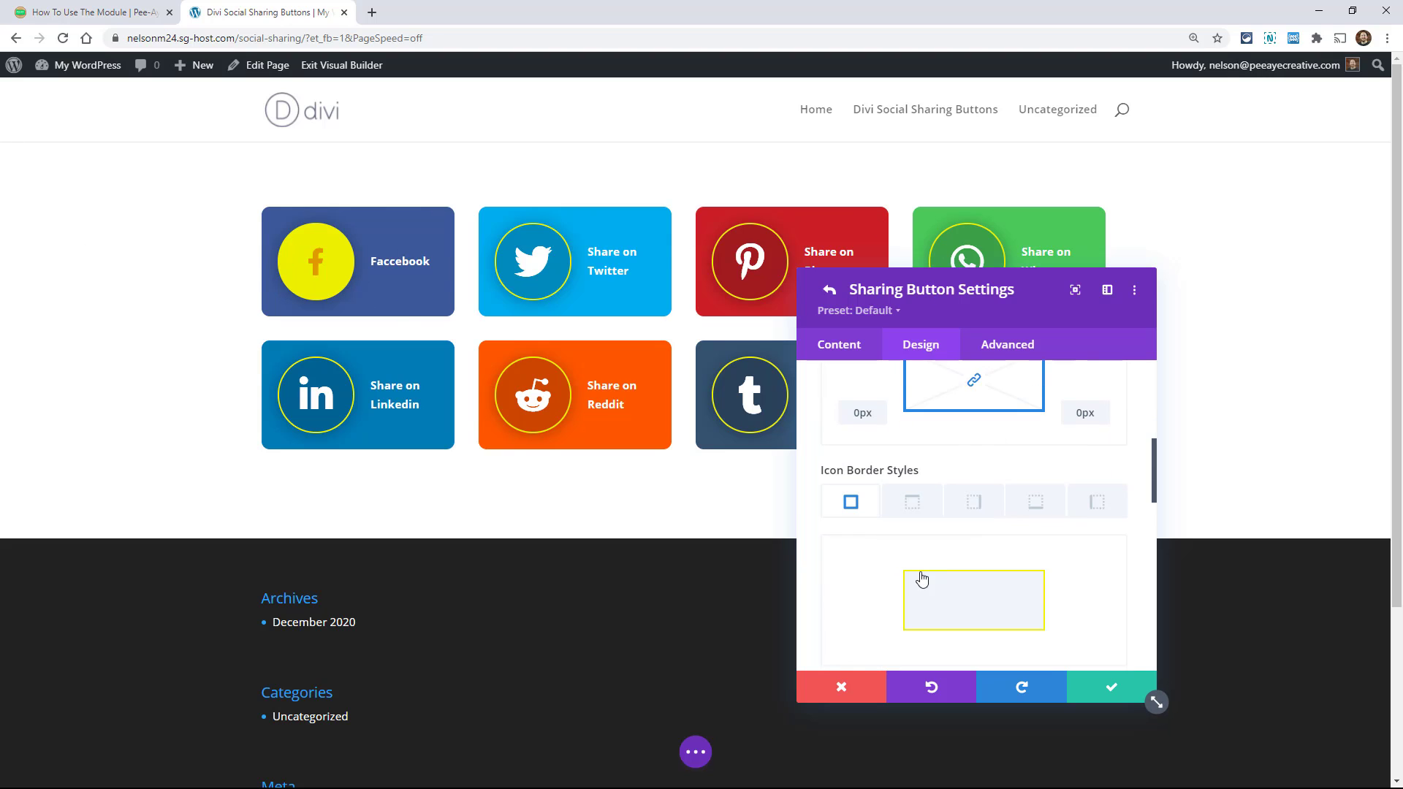
pyautogui.scroll(3, 920, 581)
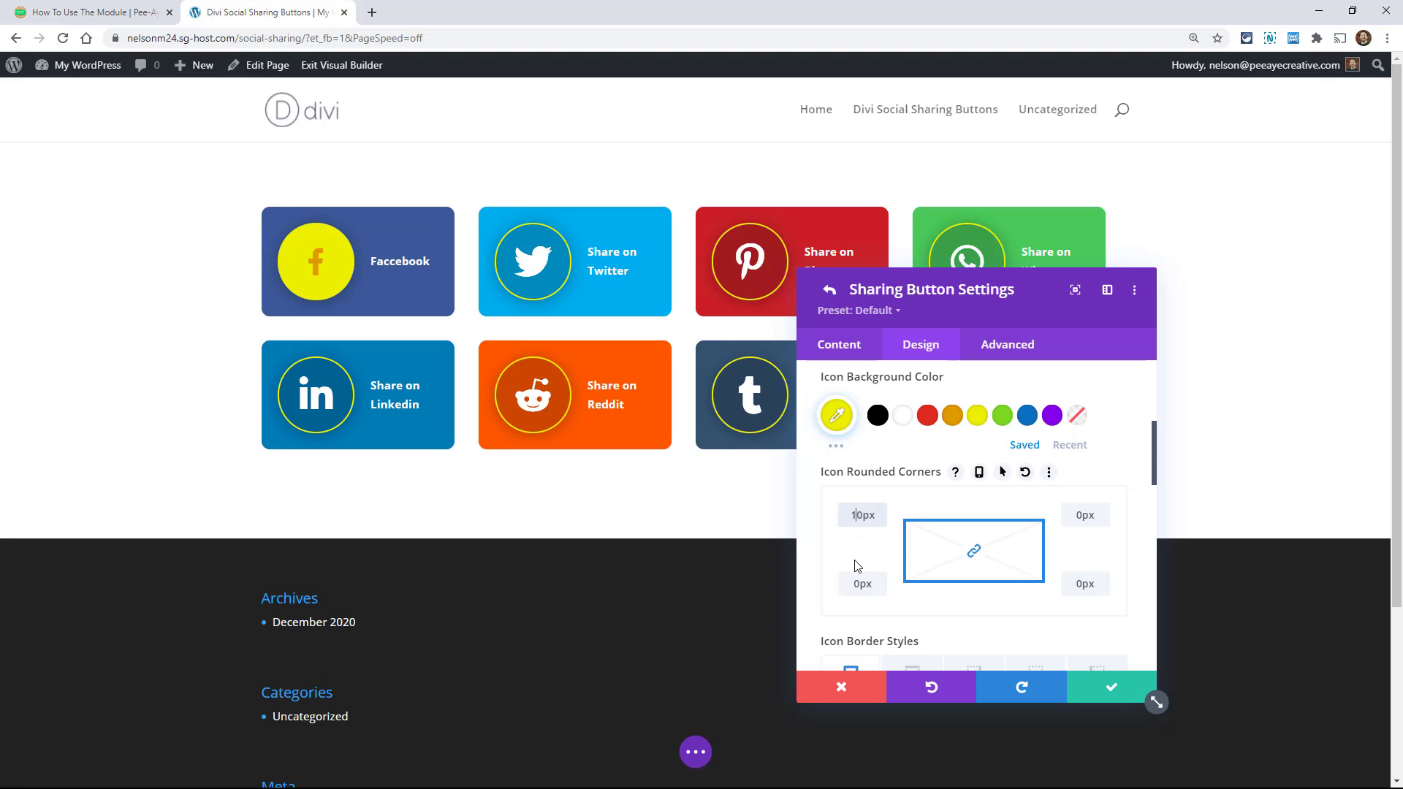
pyautogui.click(861, 516)
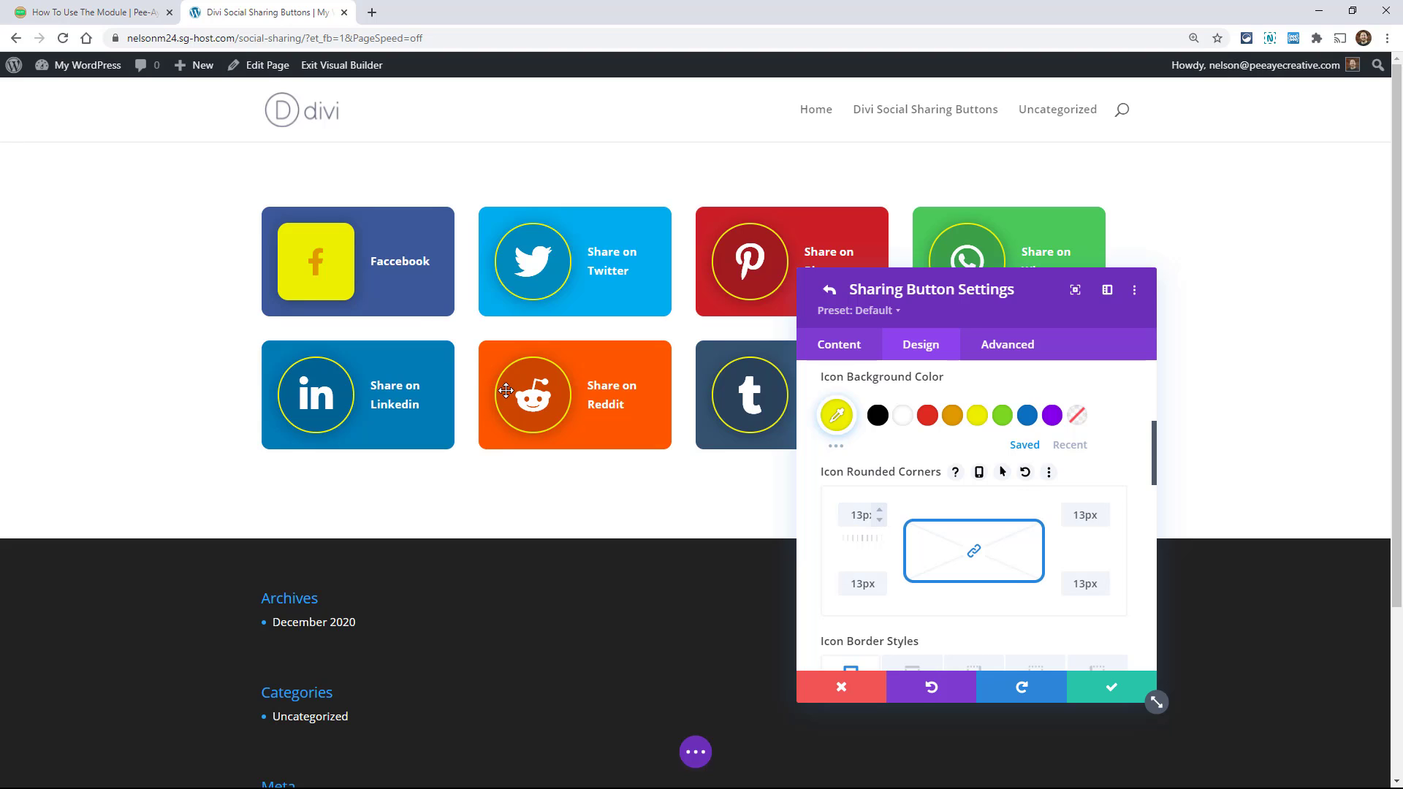
# Set the Facebook icon's border color to purple #8300e9 and its border width to 13px.
pyautogui.scroll(-5, 964, 515)
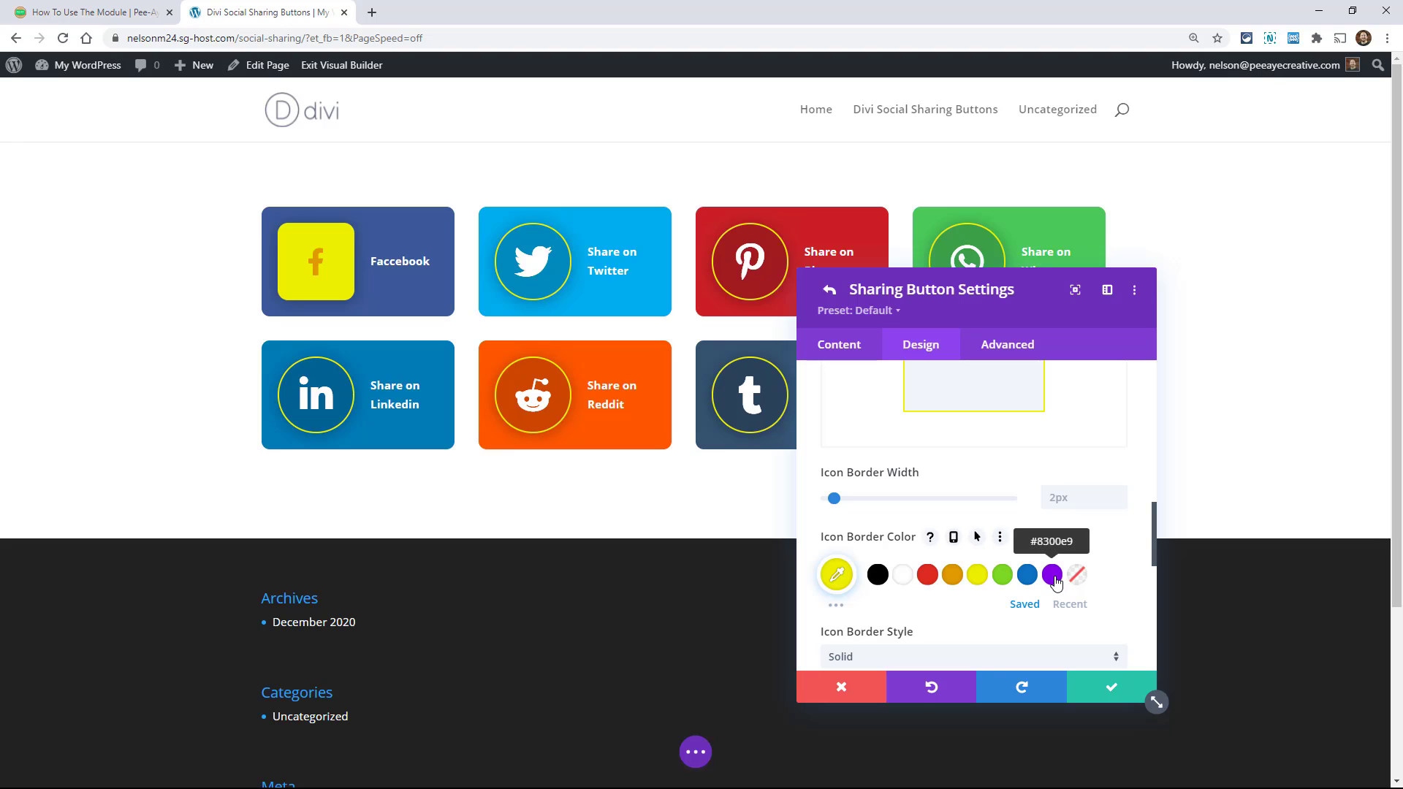
pyautogui.click(1052, 575)
pyautogui.click(1067, 497)
pyautogui.write('13')
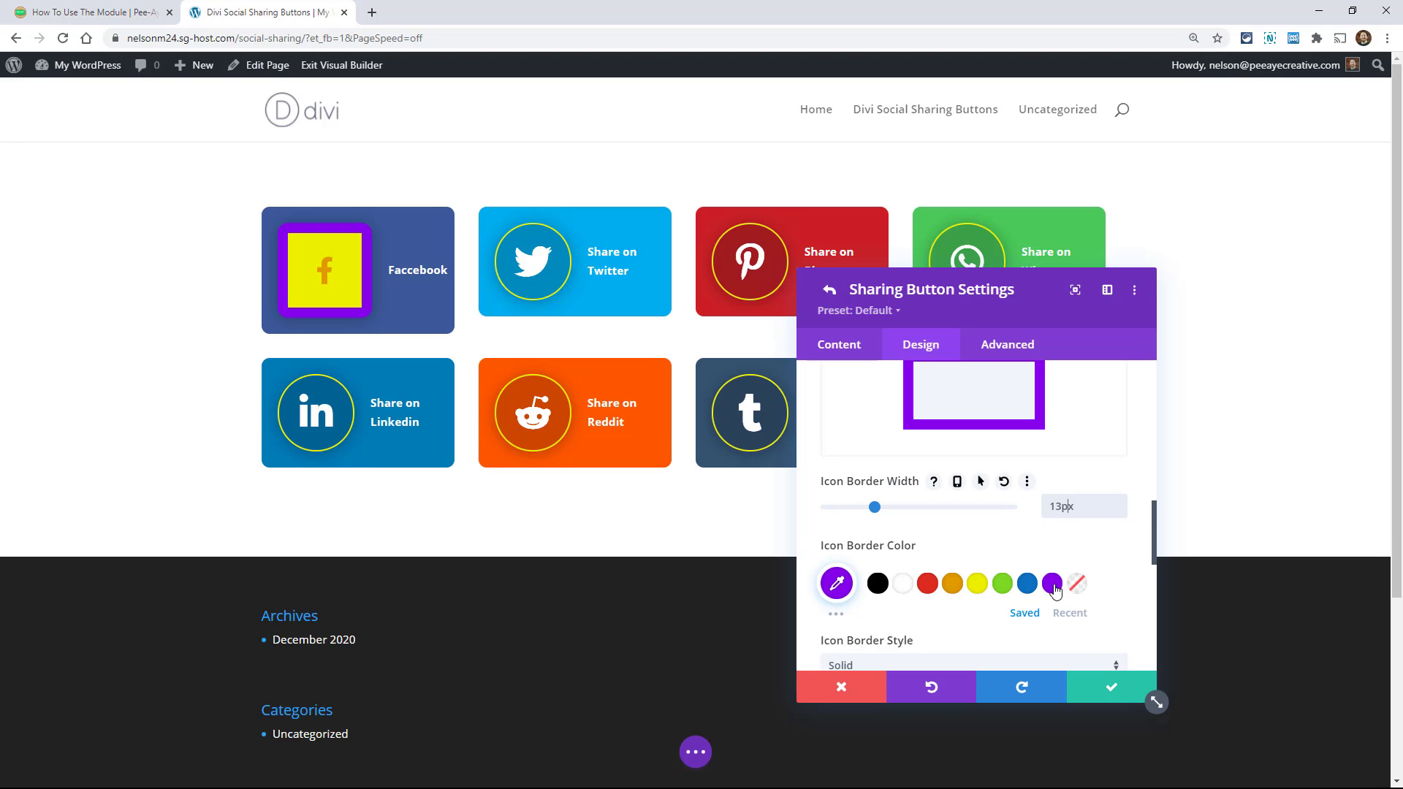
# Apply the hard-edged box shadow preset that surrounds all sides to the Facebook button's icon.
pyautogui.scroll(-3, 1052, 593)
pyautogui.scroll(-4, 1047, 598)
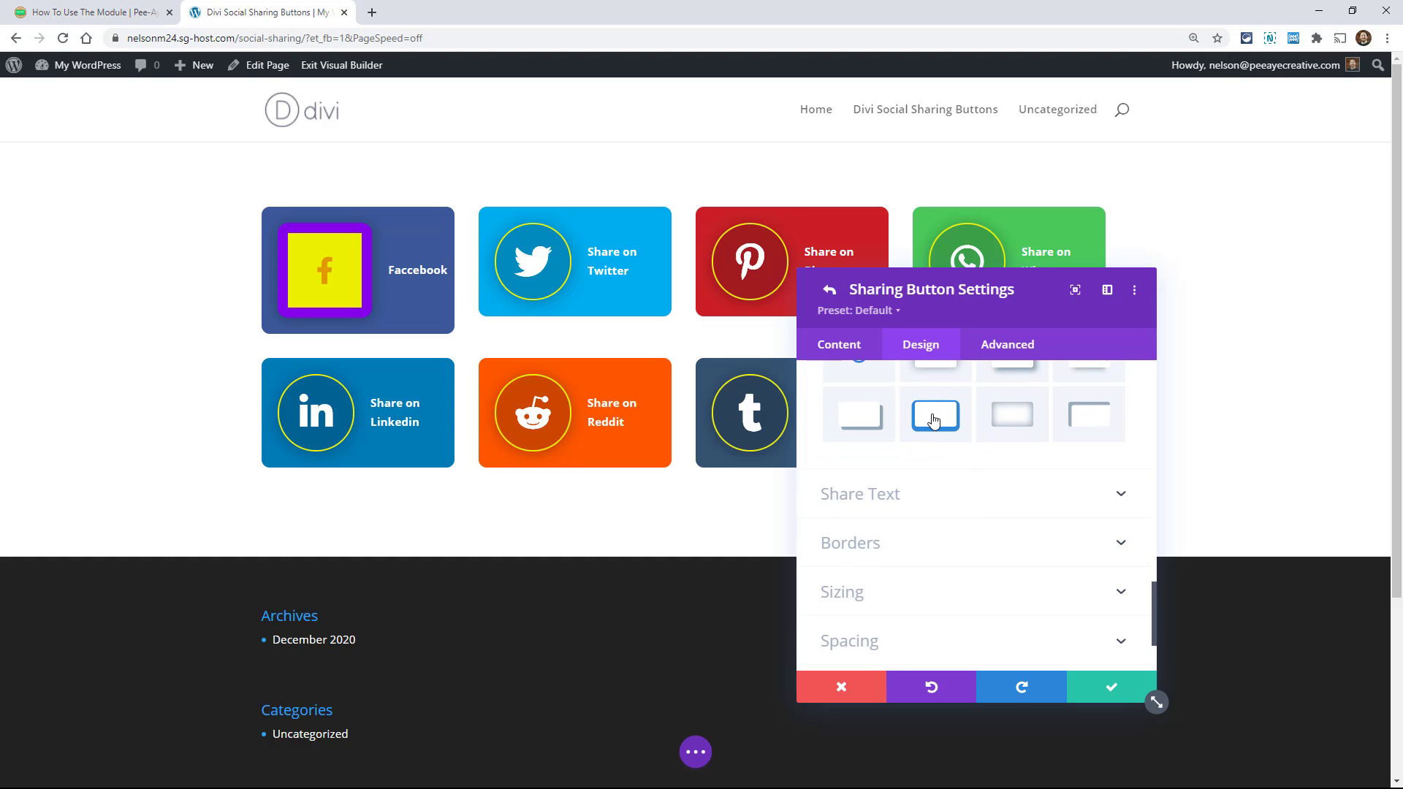
pyautogui.click(933, 420)
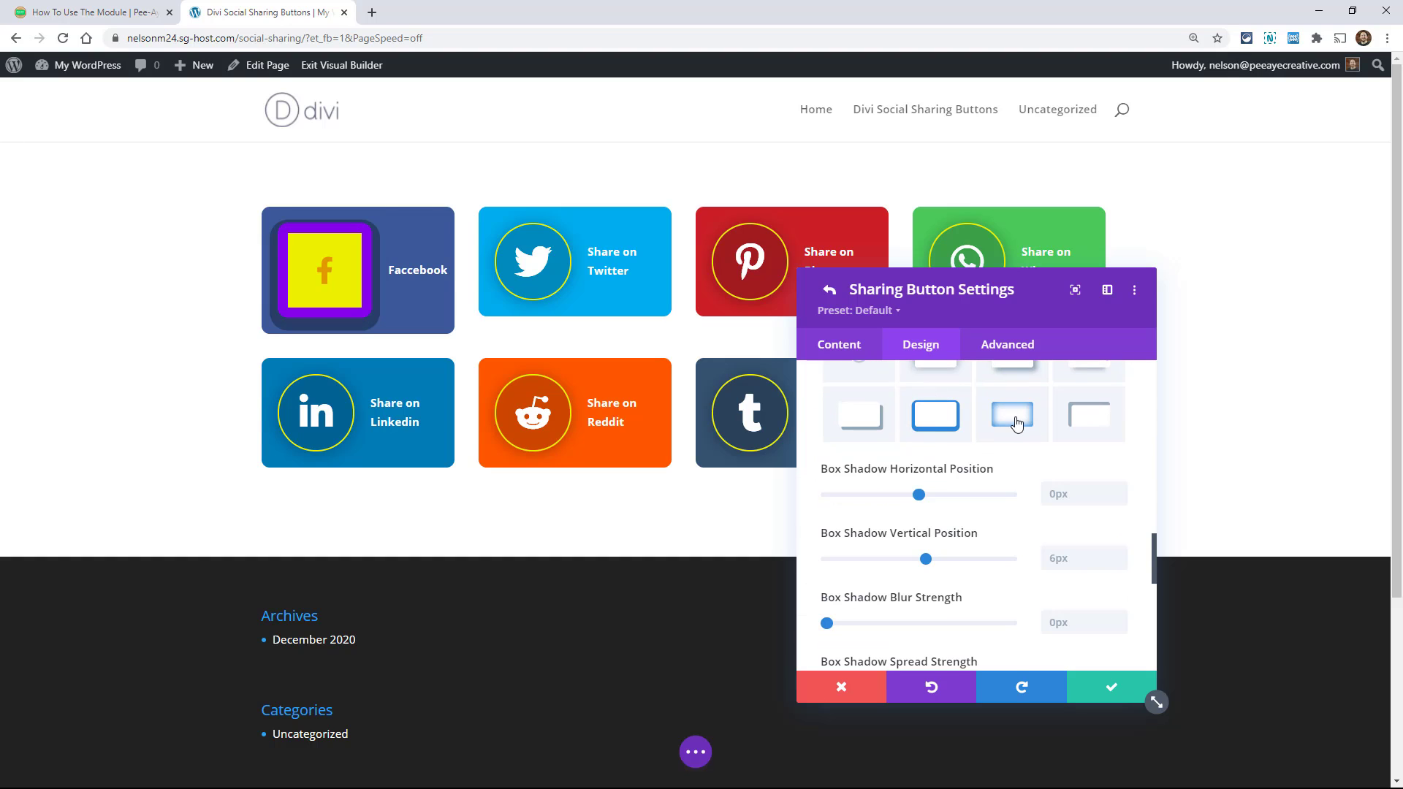
# Set the Facebook button's share text size to 45px.
pyautogui.scroll(-2, 935, 482)
pyautogui.scroll(-3, 937, 495)
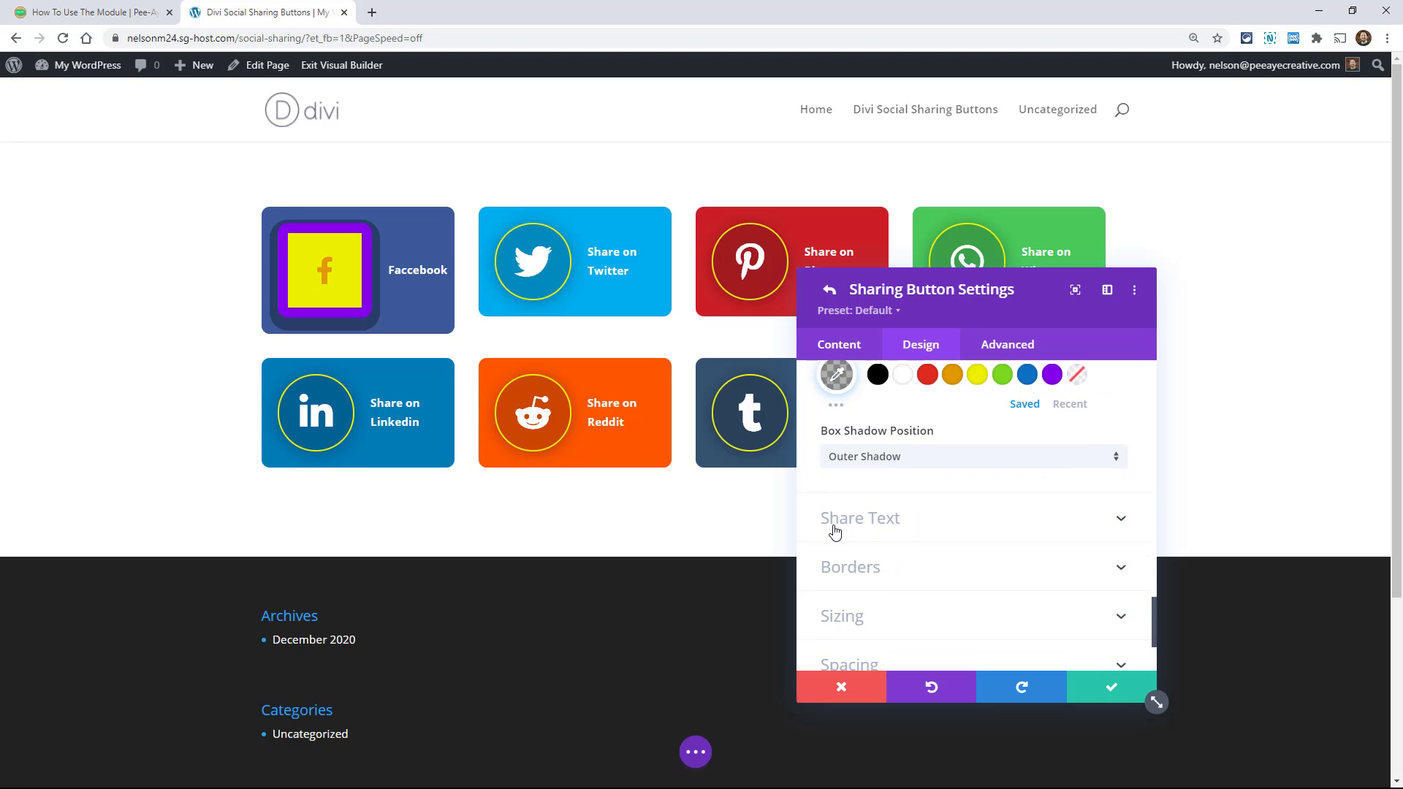
pyautogui.click(868, 523)
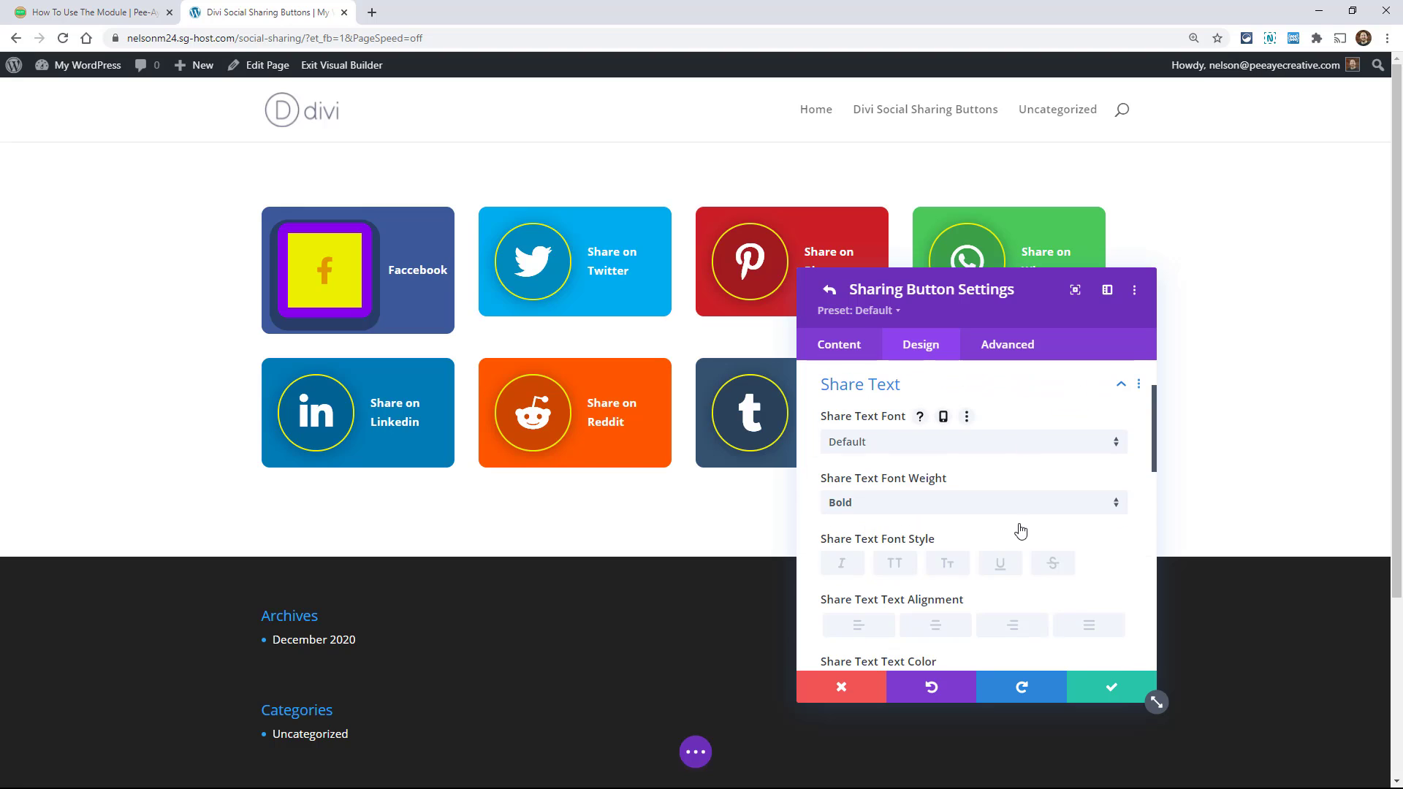
pyautogui.scroll(-4, 933, 482)
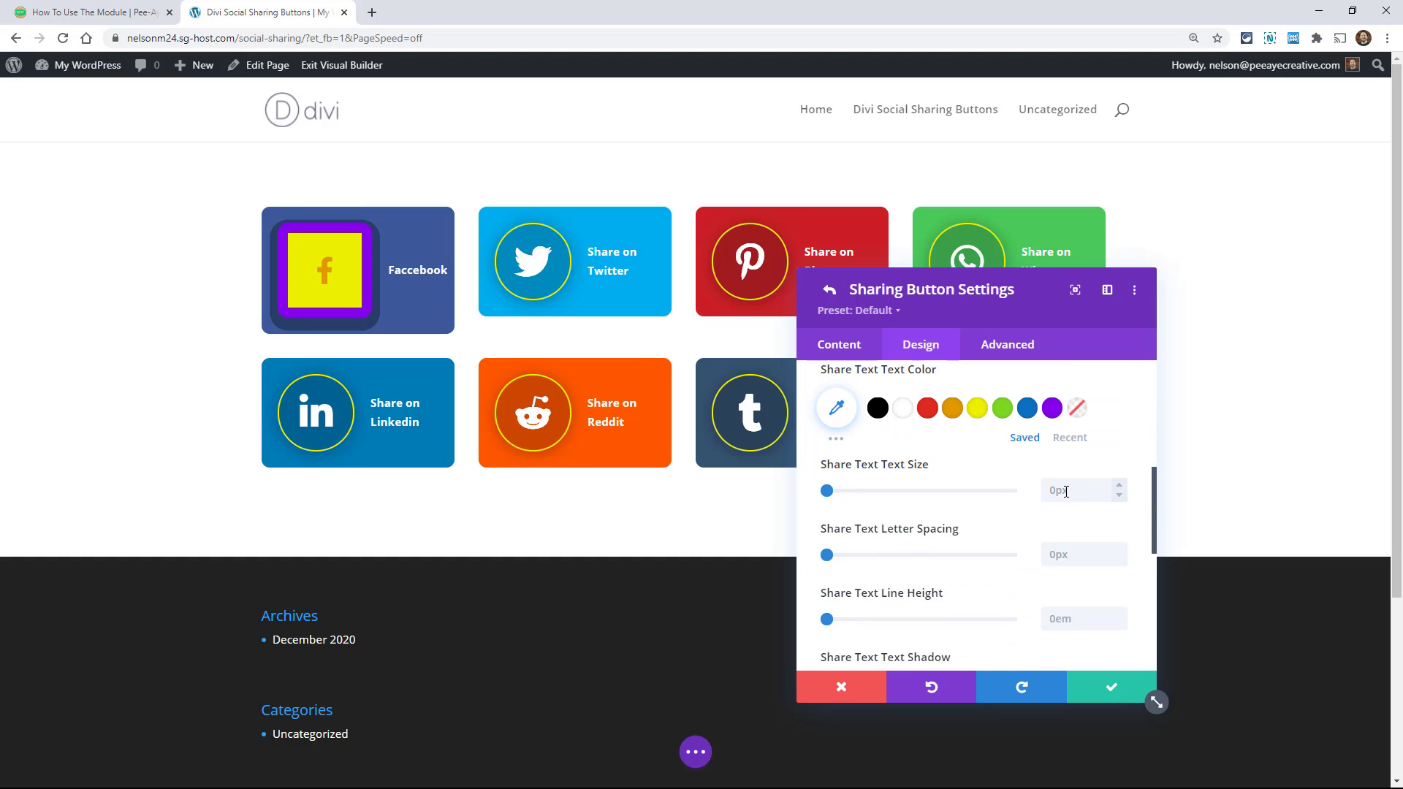
pyautogui.click(1055, 496)
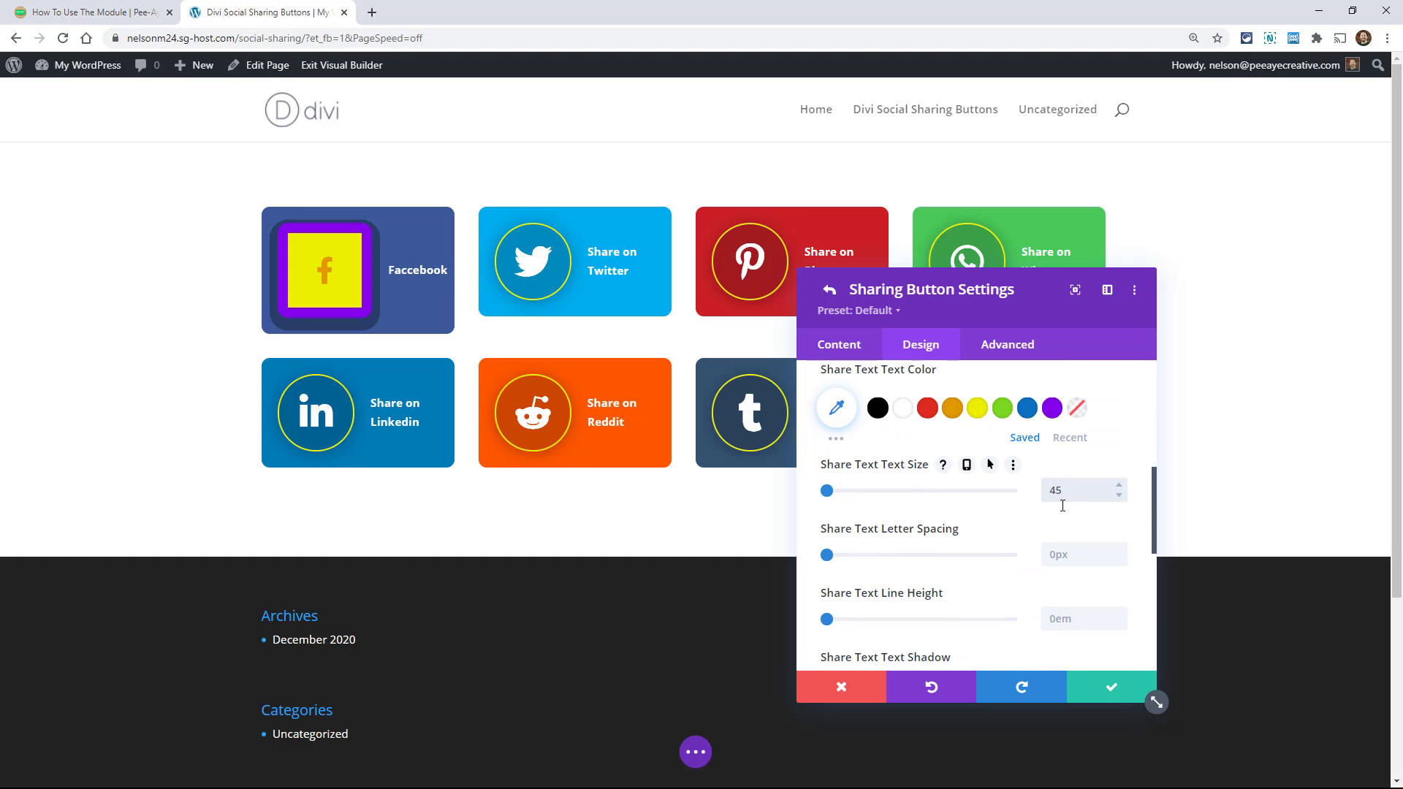
pyautogui.write('45')
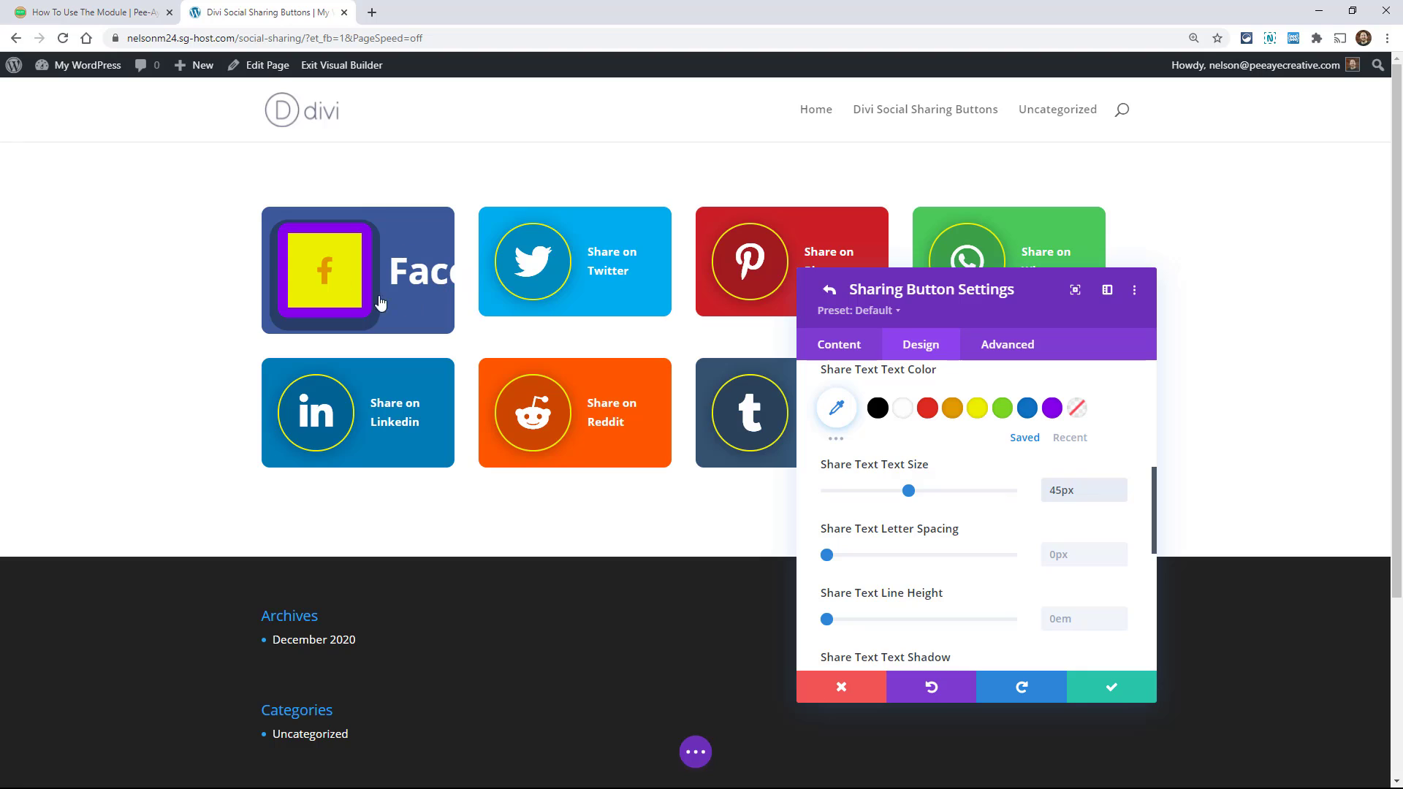
# Give the whole Facebook button a yellow border 8px wide.
pyautogui.scroll(-4, 905, 545)
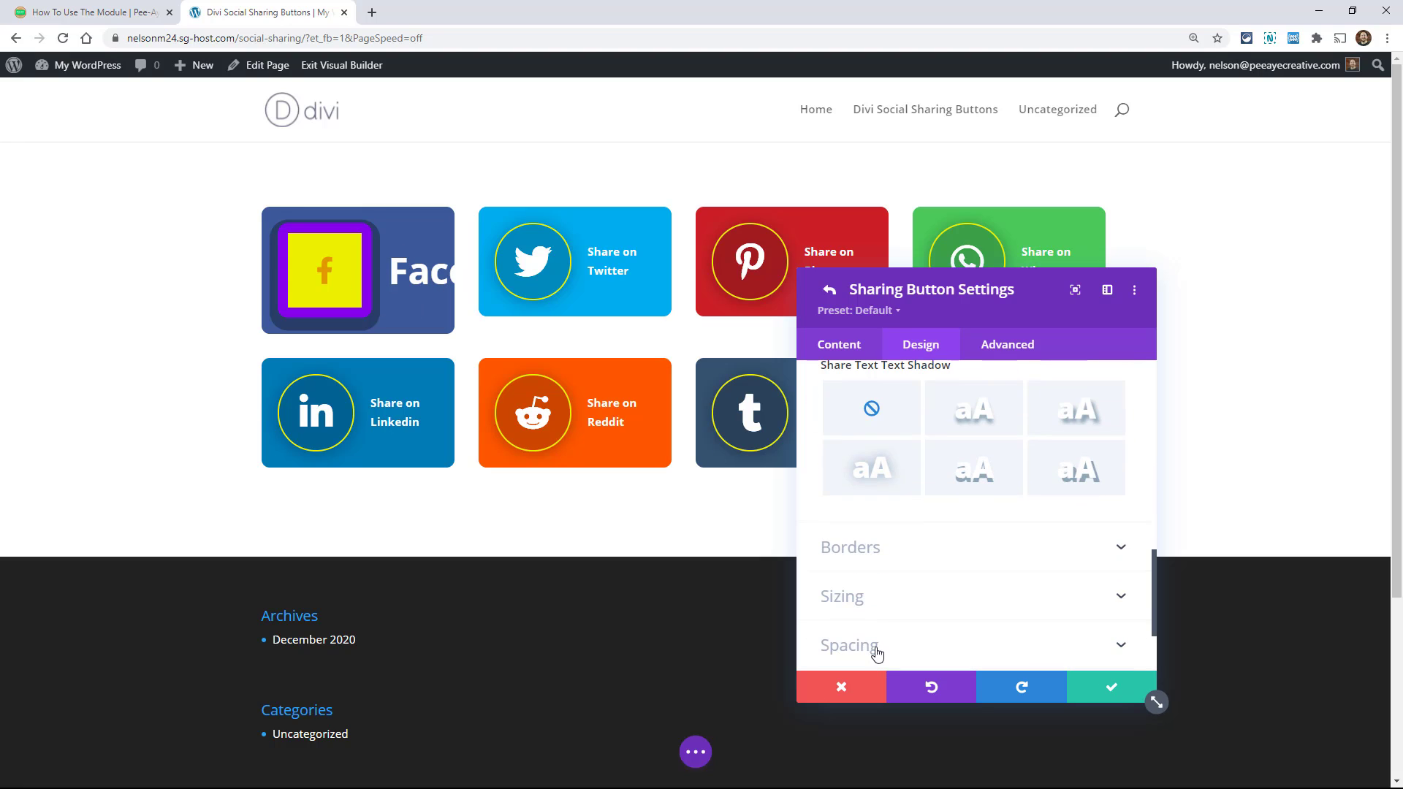
pyautogui.click(868, 549)
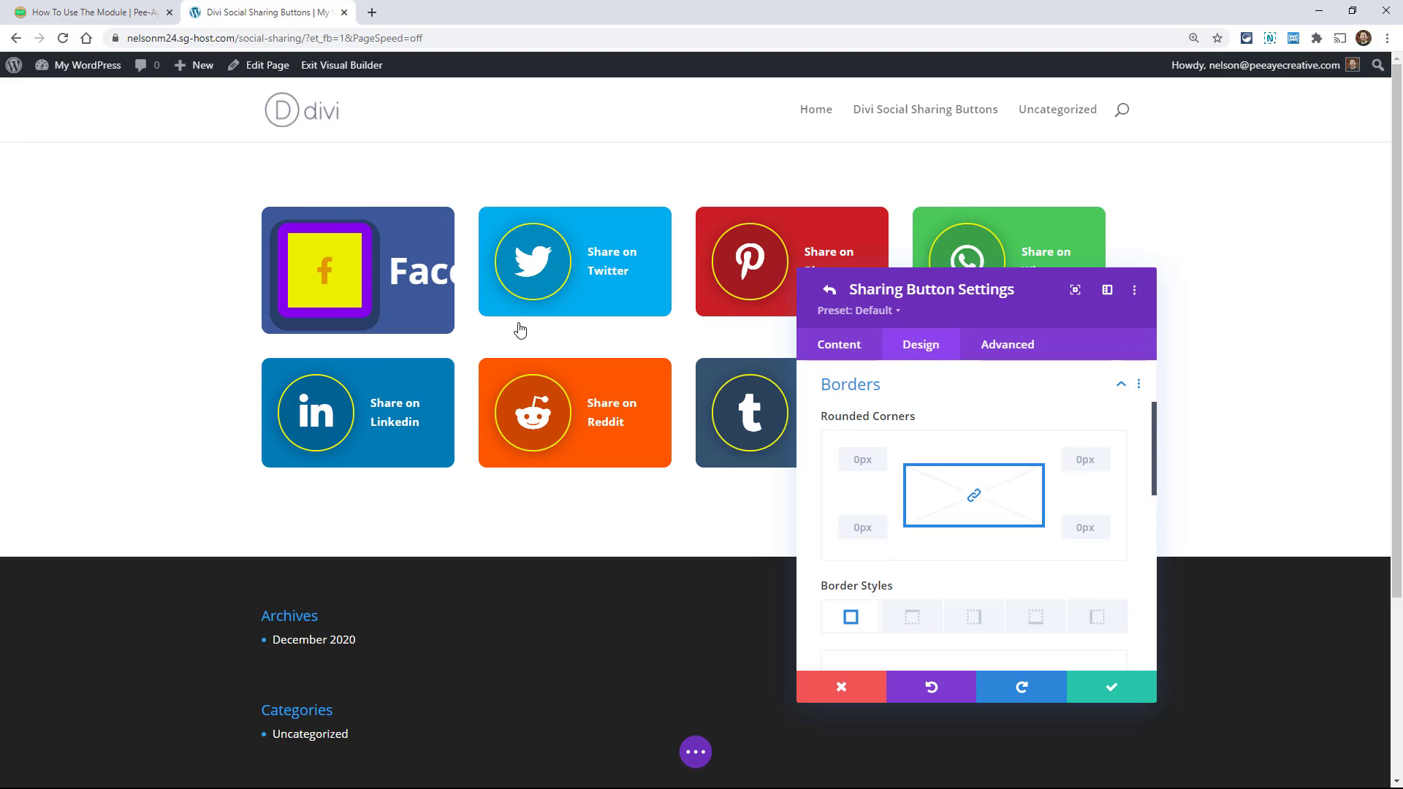
pyautogui.scroll(-6, 926, 585)
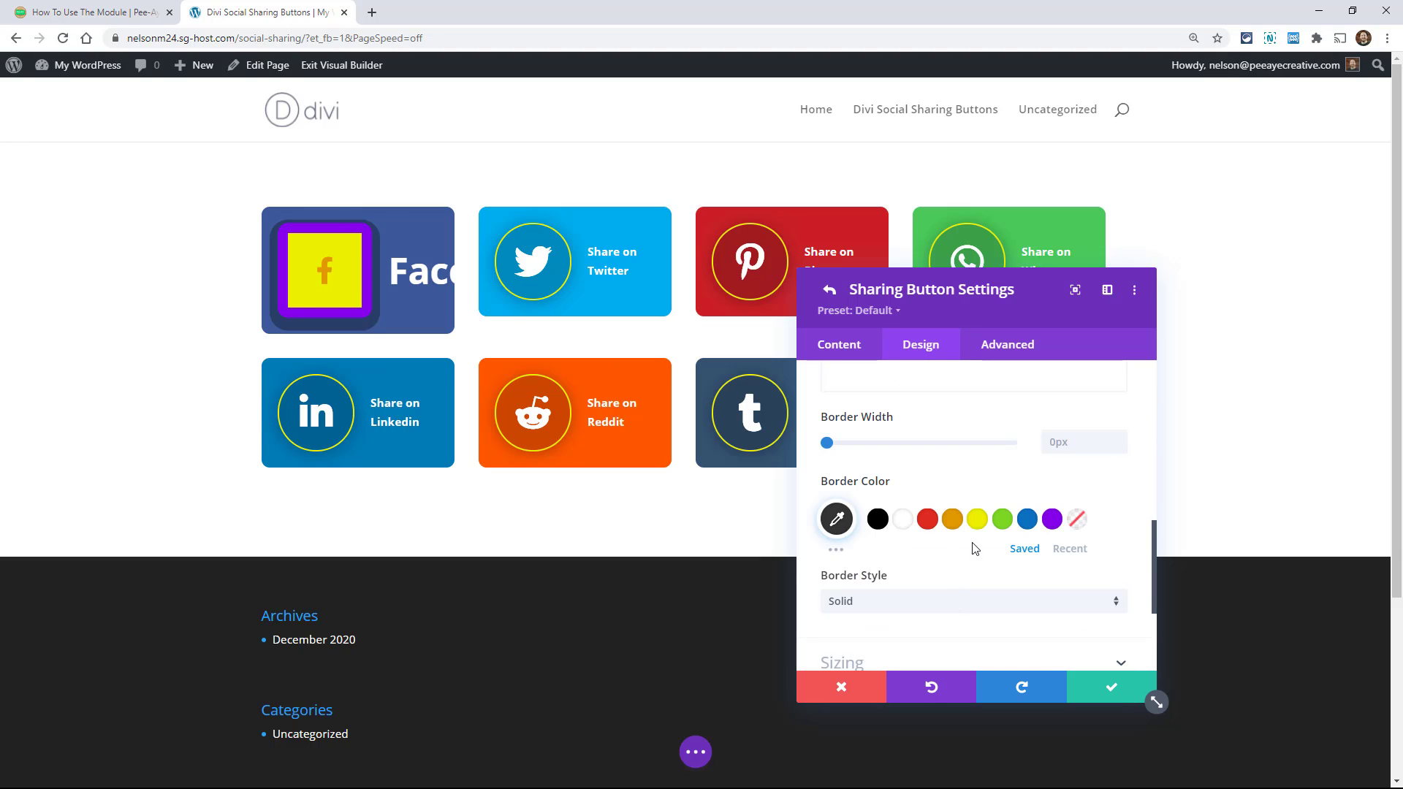
pyautogui.click(977, 518)
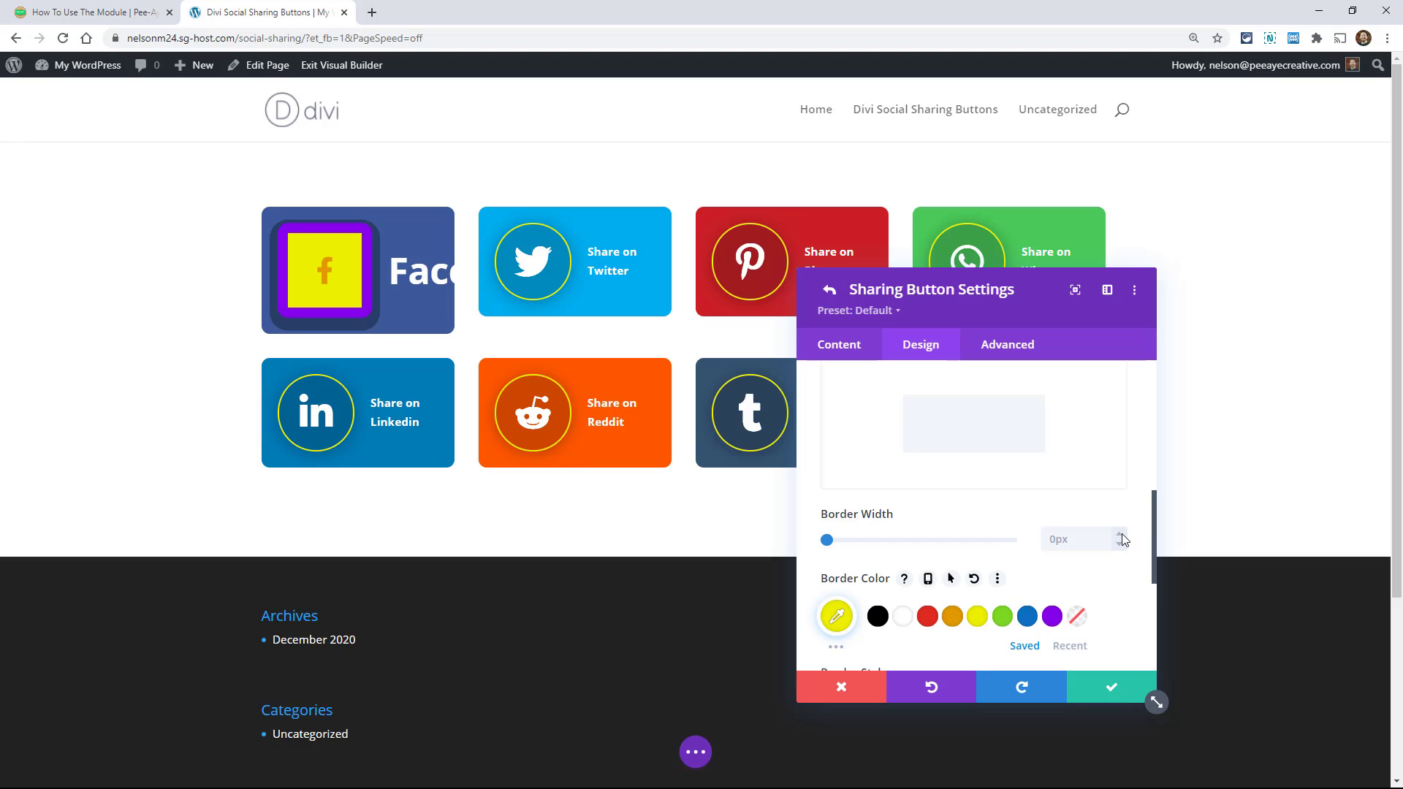
pyautogui.click(1123, 539)
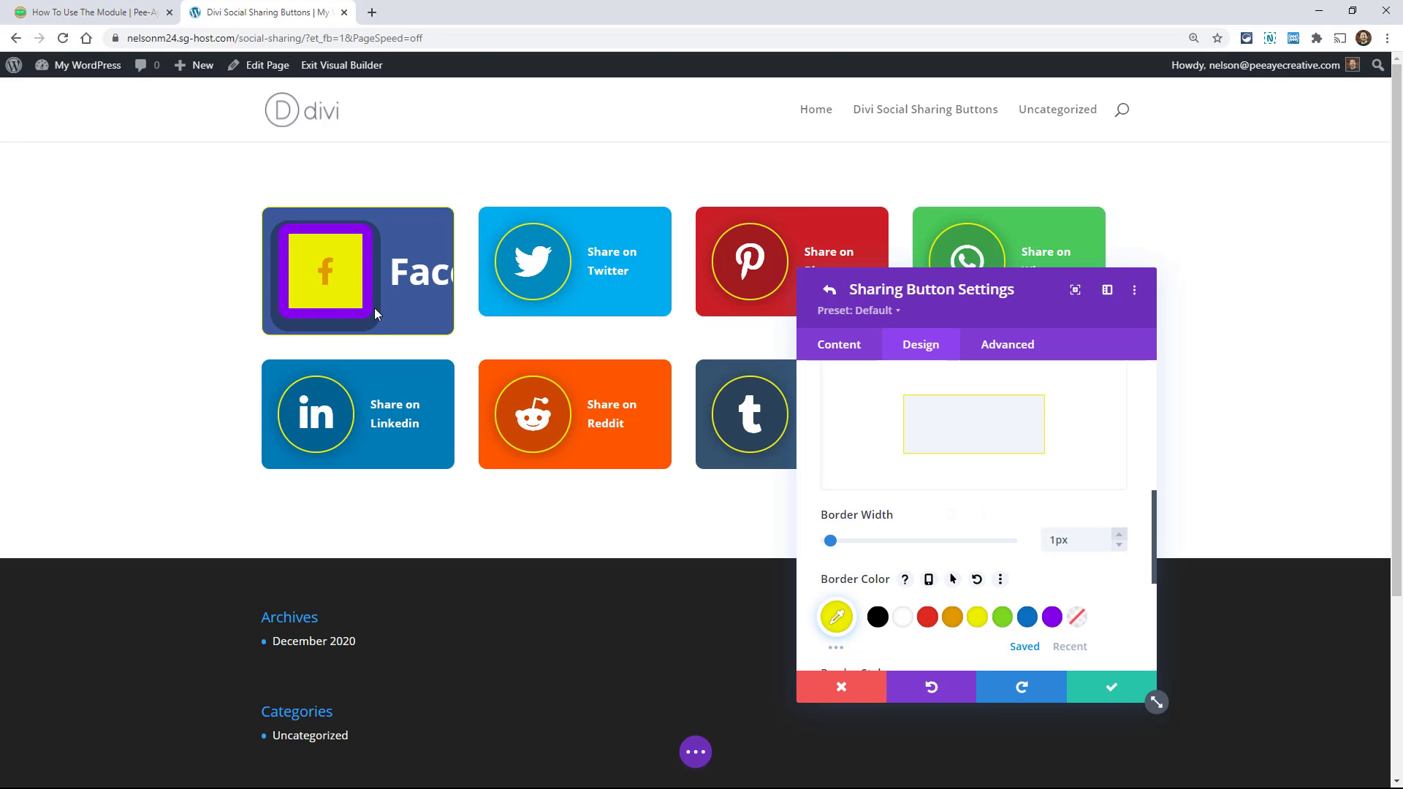
pyautogui.press('Up')
pyautogui.press('Up')
pyautogui.press('Up')
pyautogui.press('Up')
pyautogui.press('Up')
pyautogui.press('Up')
pyautogui.press('Up')
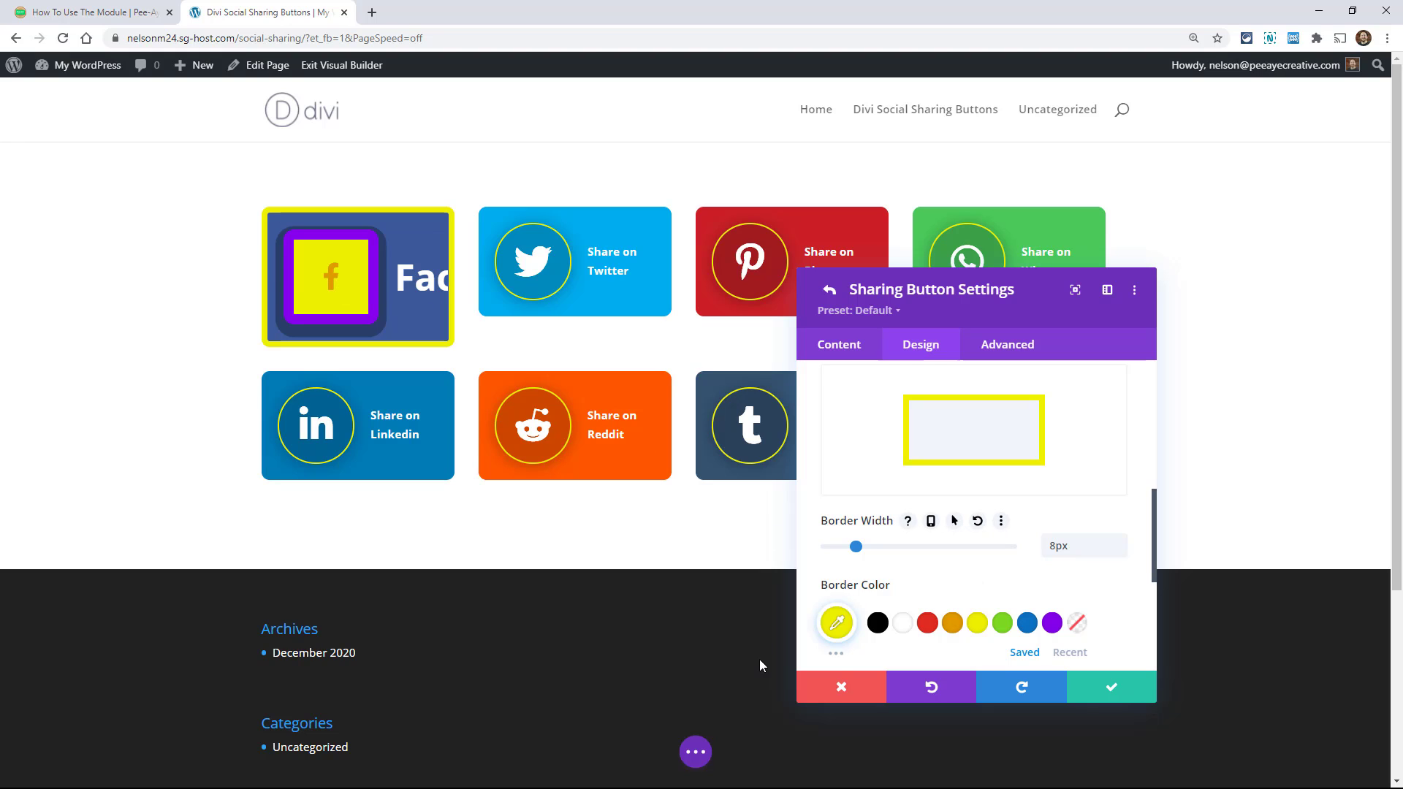
# Discard the sharing button's style changes and leave the Visual Builder for the WordPress dashboard.
pyautogui.click(843, 687)
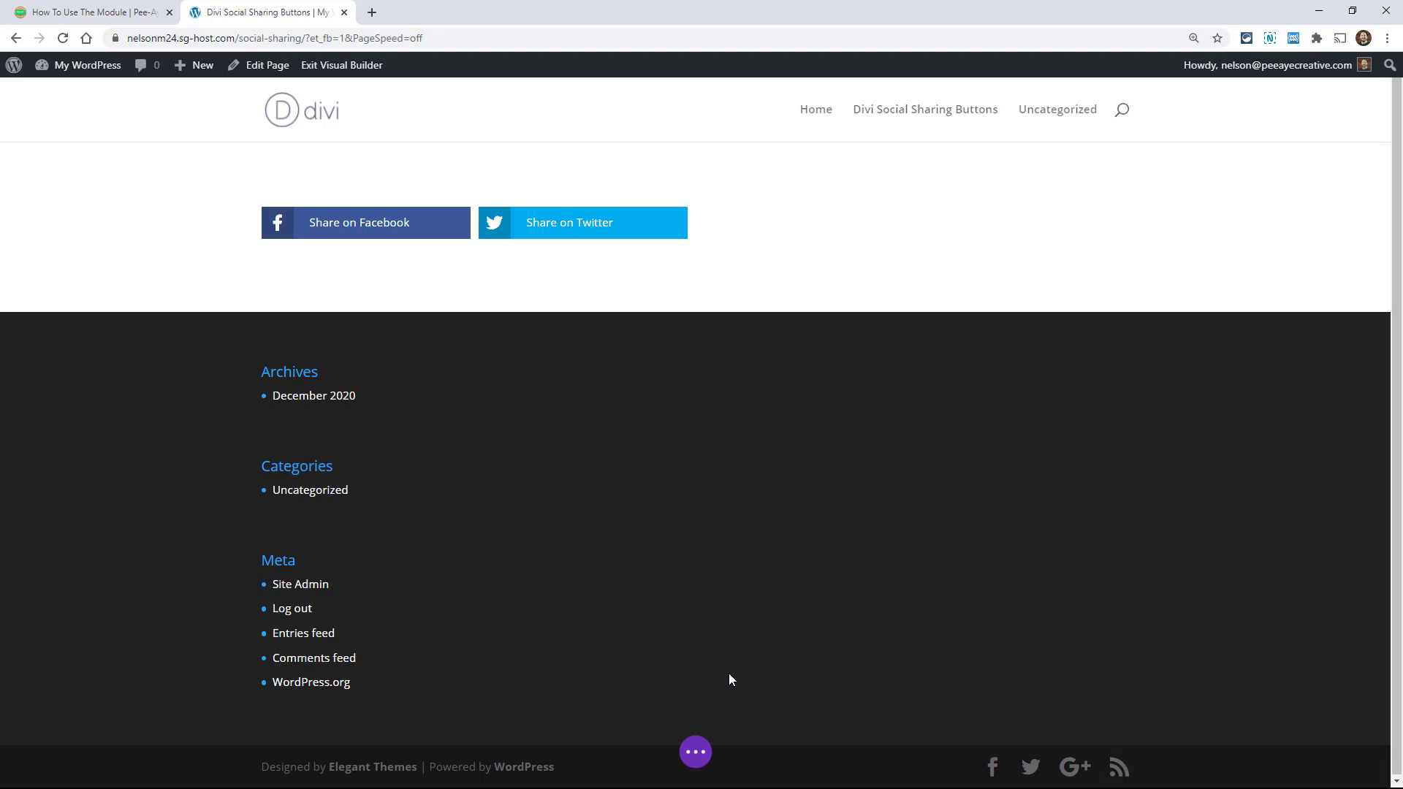
pyautogui.moveTo(571, 230)
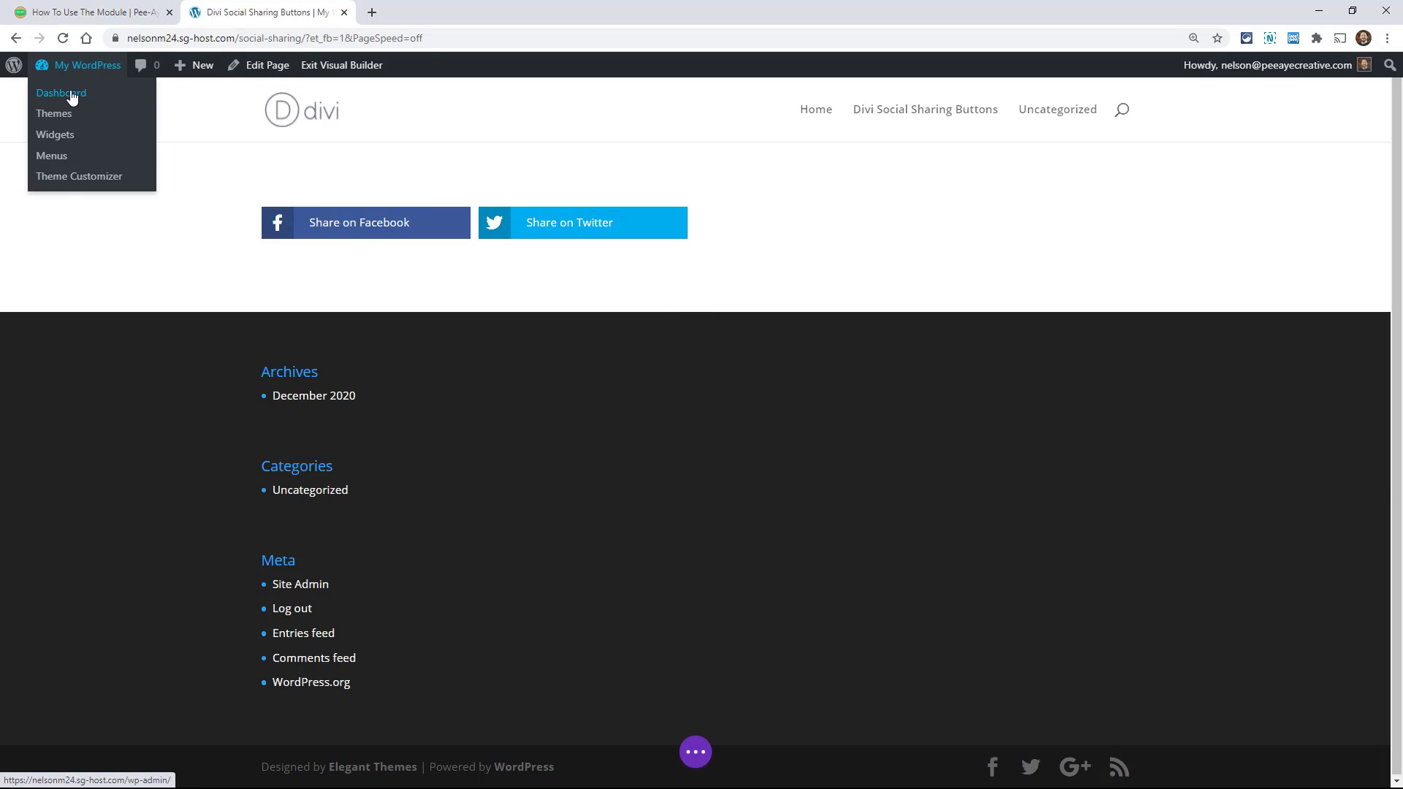
pyautogui.click(68, 93)
pyautogui.click(610, 511)
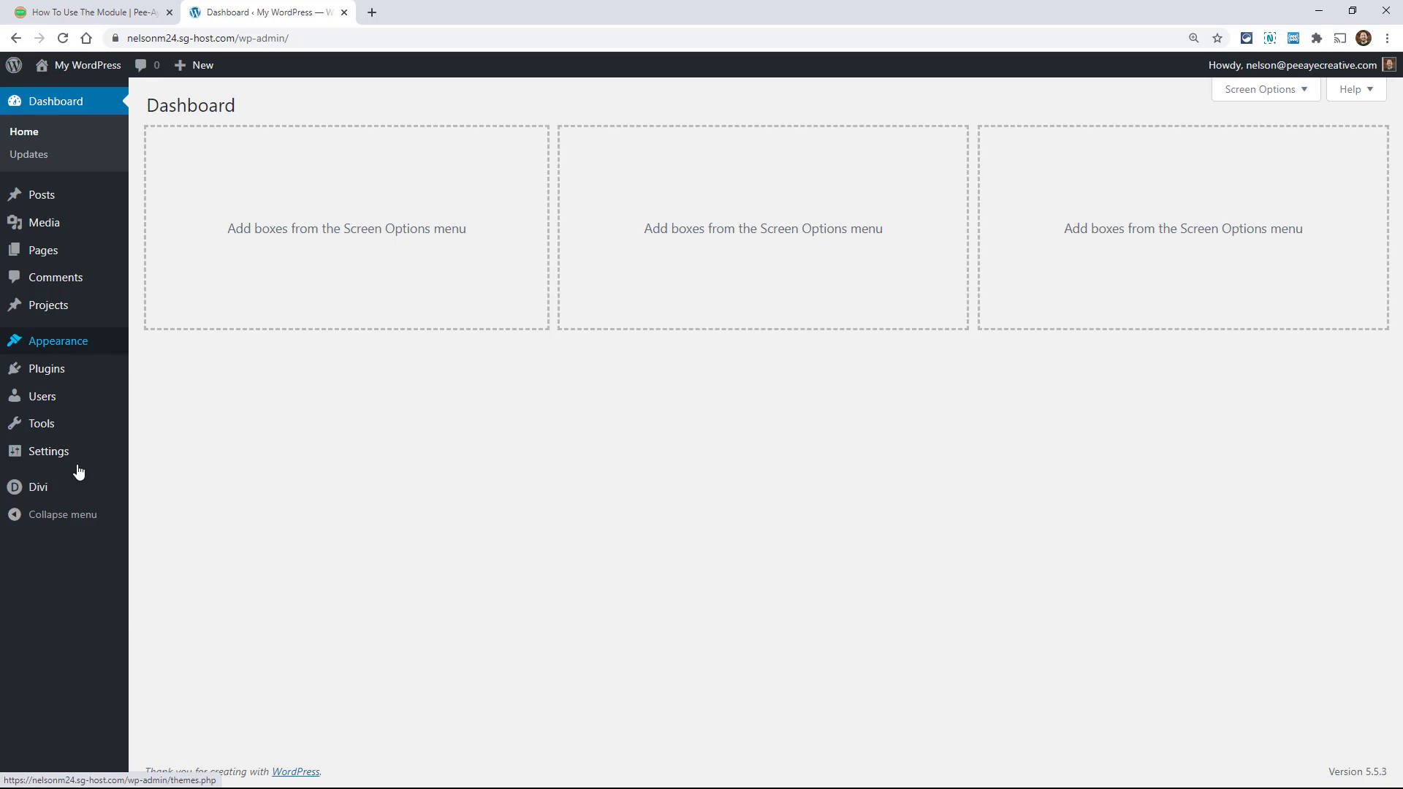
# Open the Divi Theme Builder and check where the All Posts template is assigned, leaving its settings unchanged.
pyautogui.moveTo(41, 491)
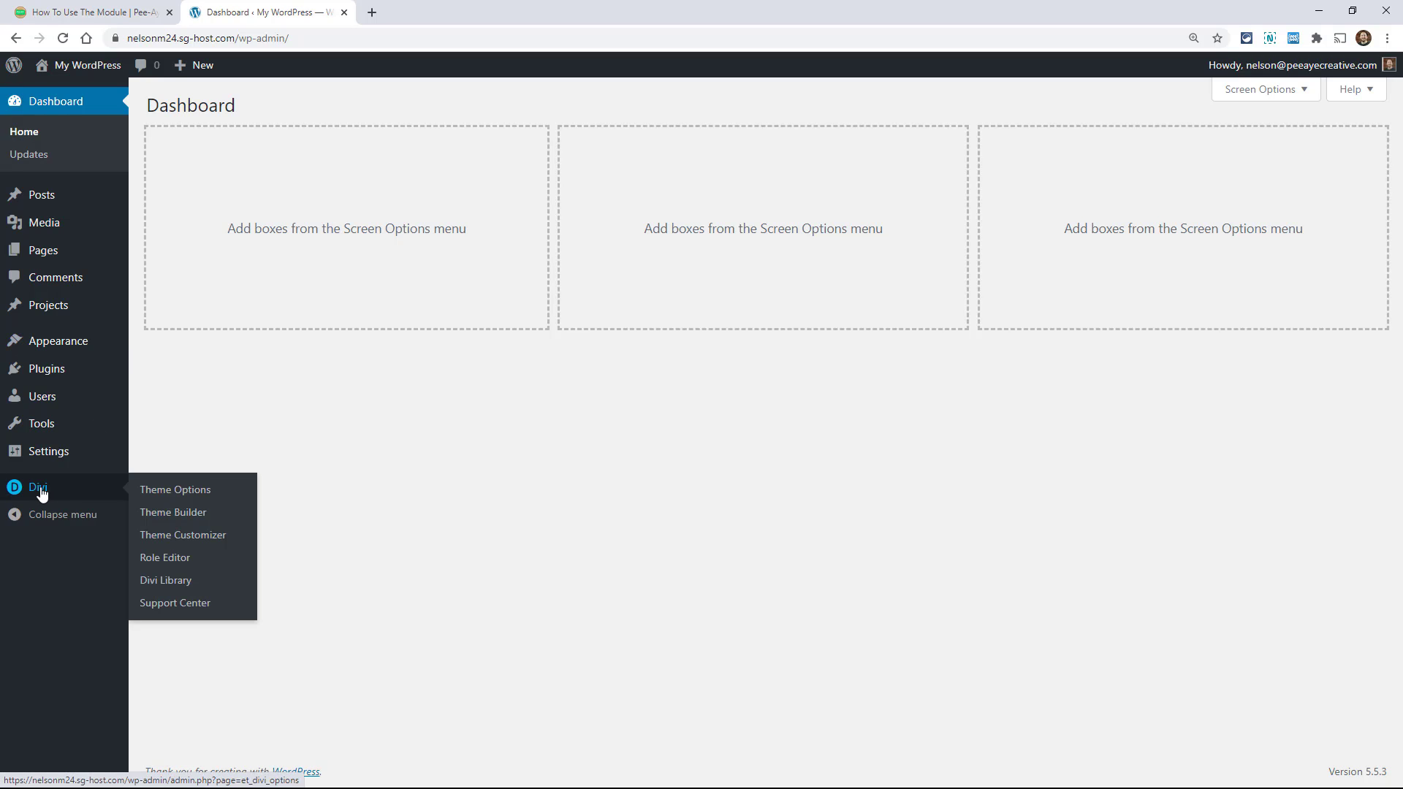
pyautogui.click(167, 515)
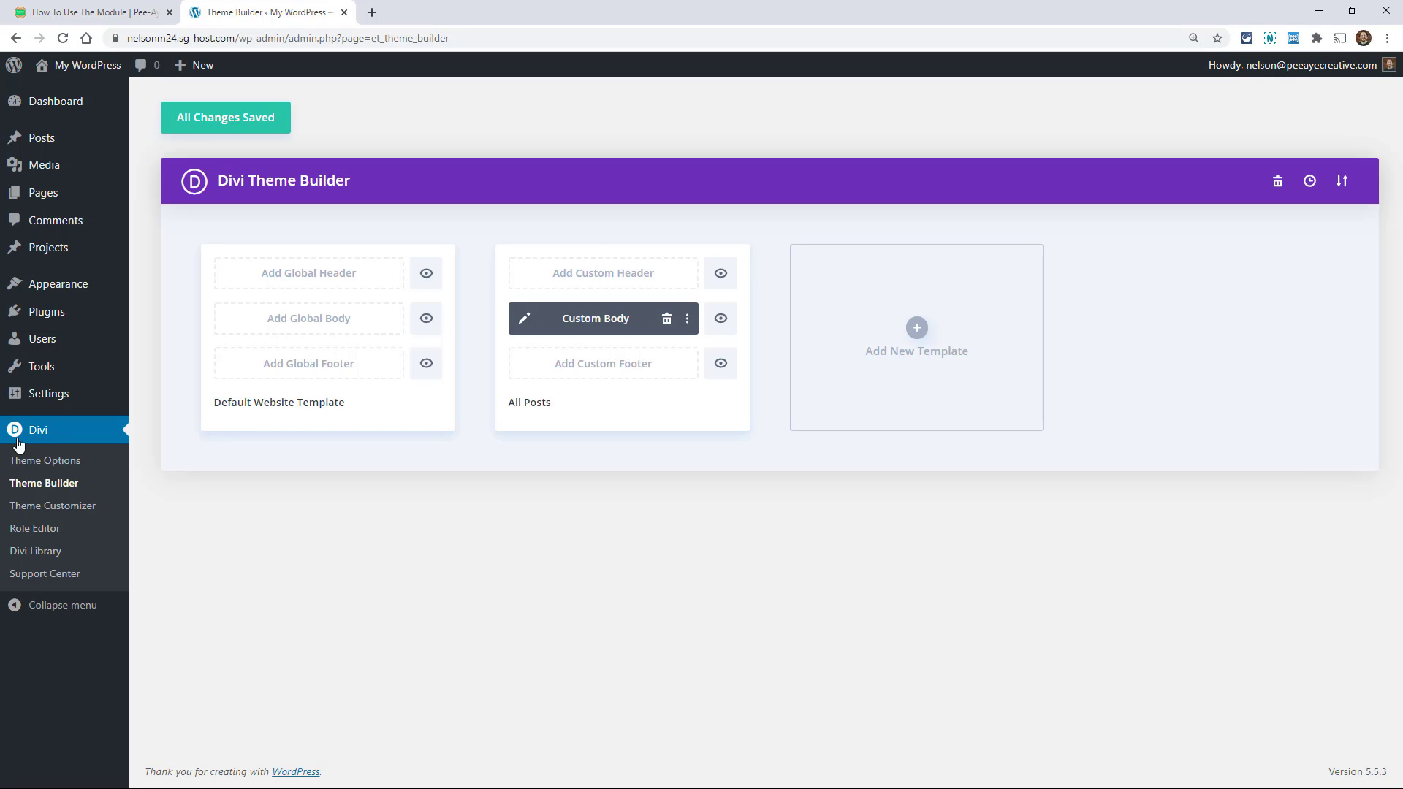
pyautogui.click(530, 233)
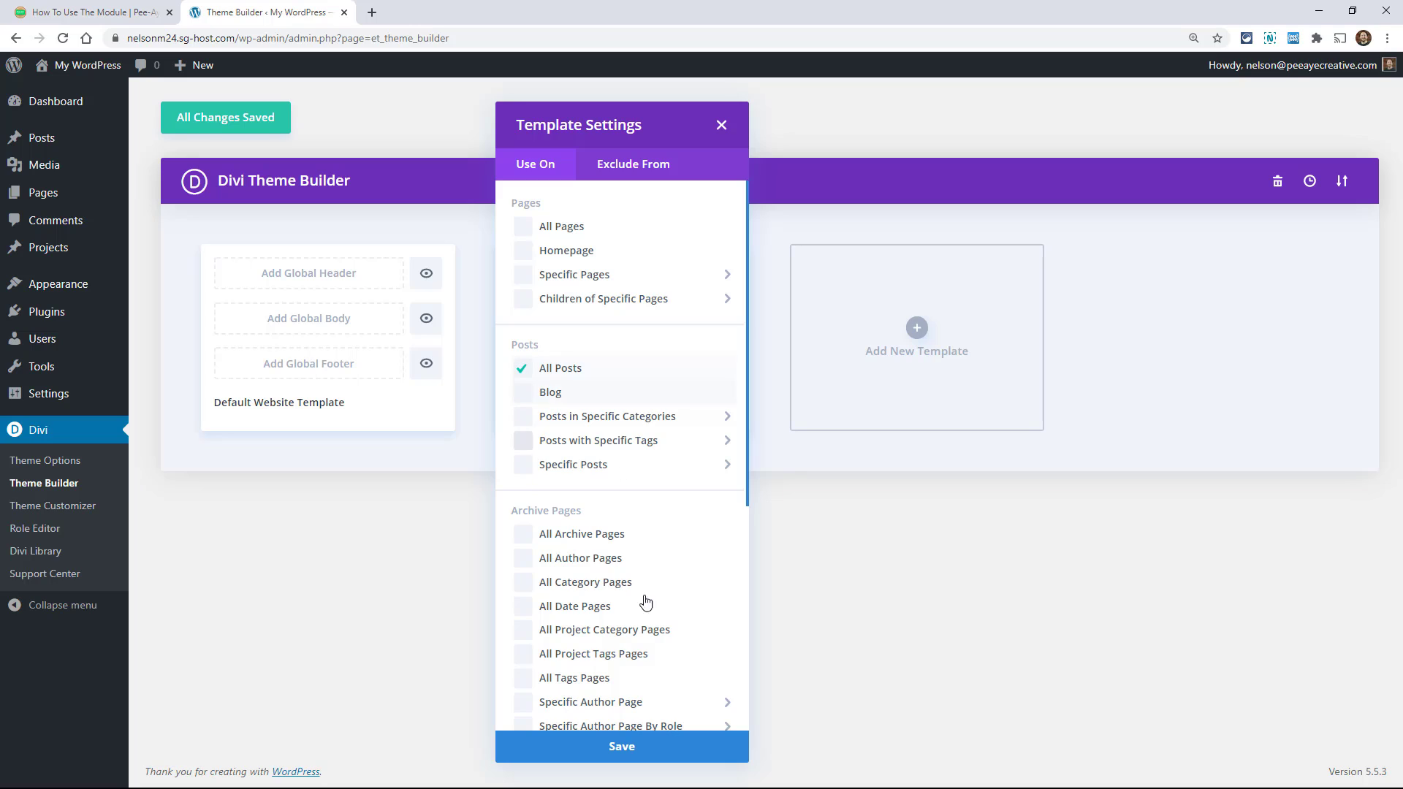
pyautogui.click(719, 128)
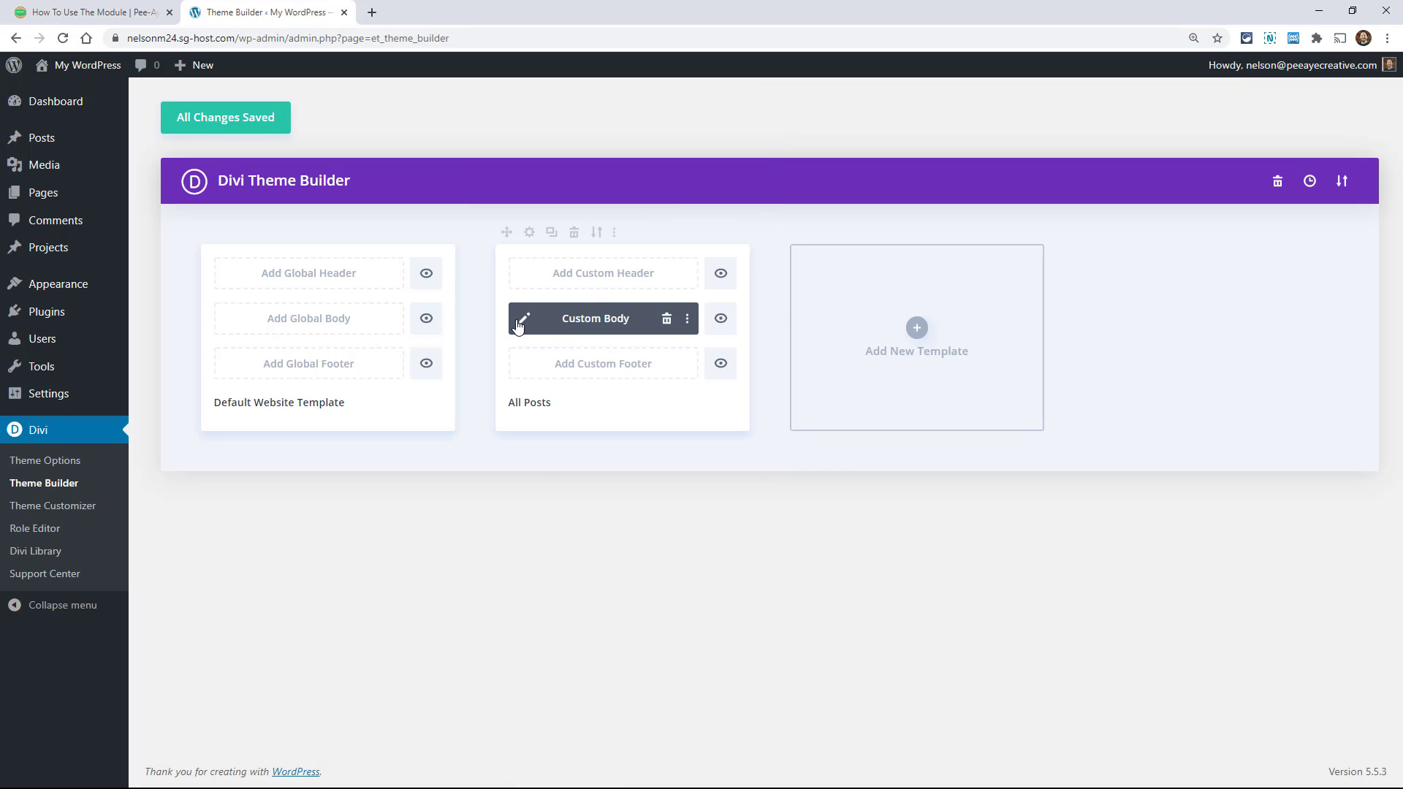
# Open the custom body layout of the All Posts template and look through it from the post title to the comments.
pyautogui.click(524, 317)
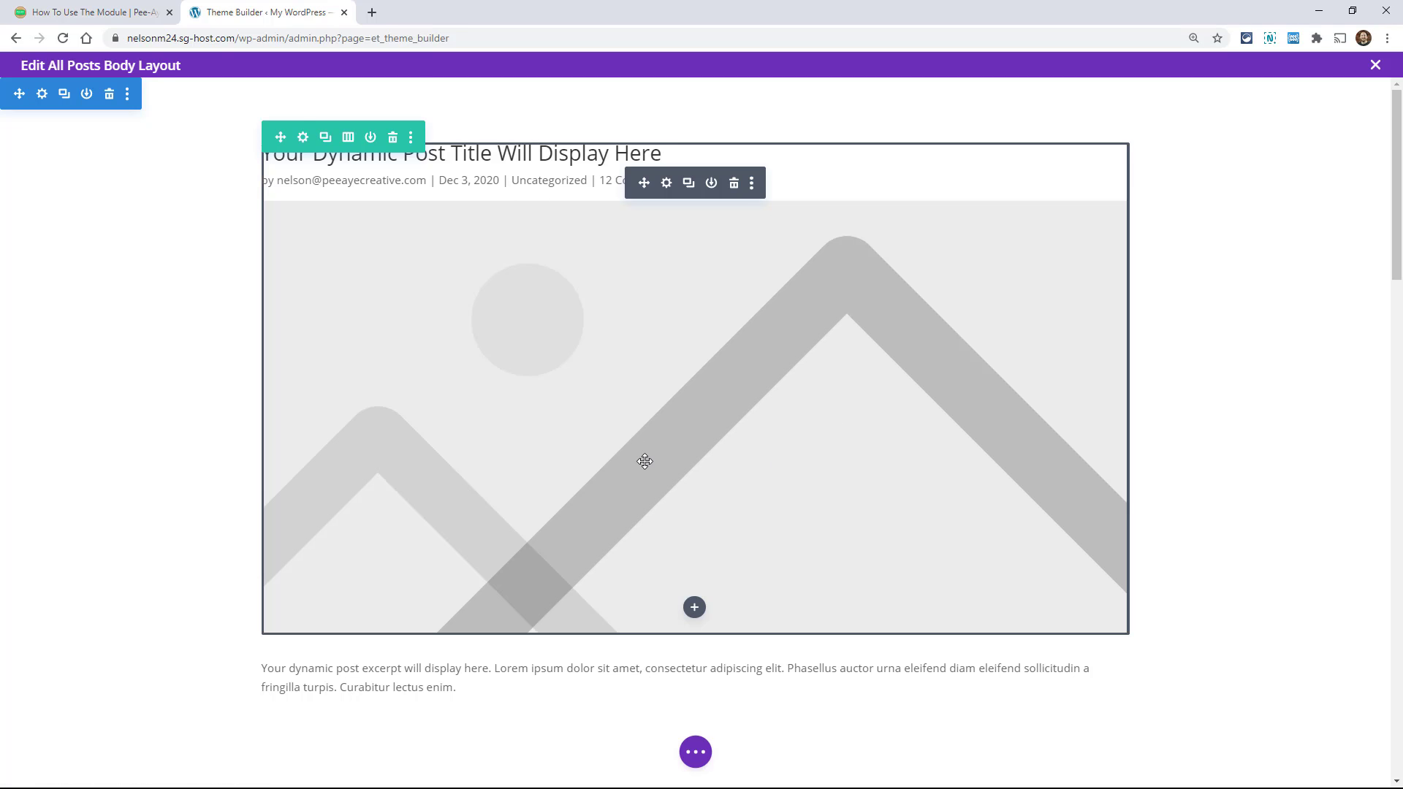
pyautogui.scroll(-5, 645, 461)
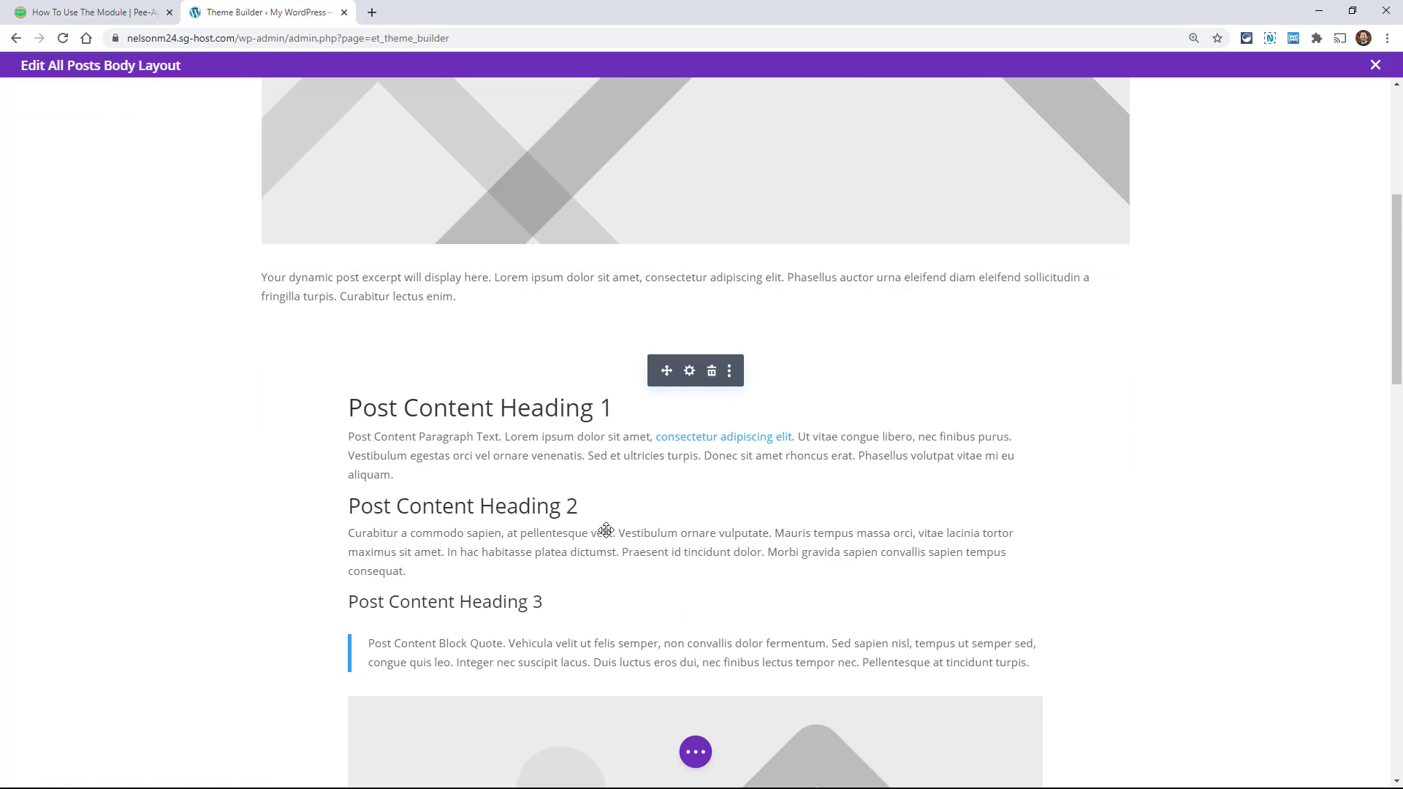
pyautogui.scroll(-18, 606, 530)
pyautogui.scroll(3, 429, 350)
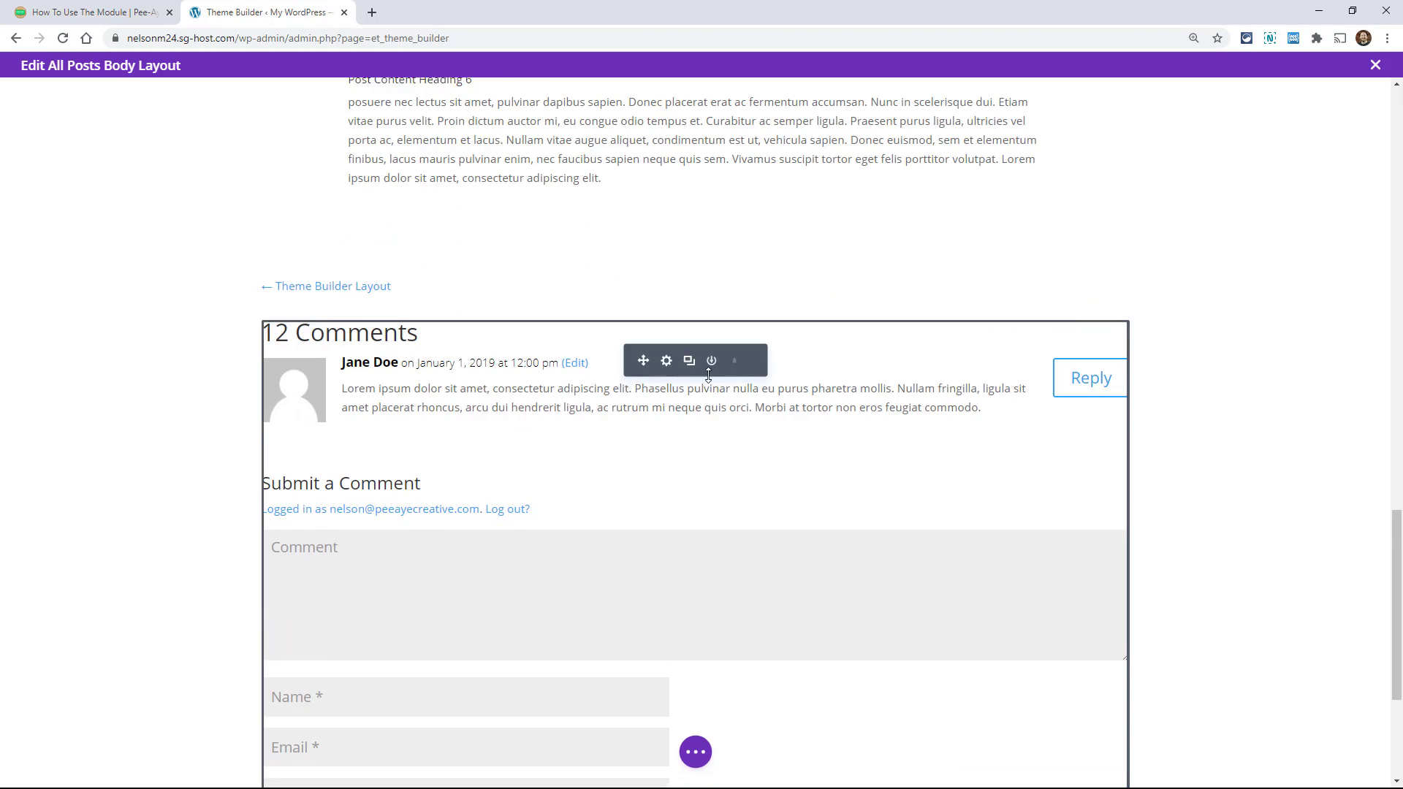
pyautogui.scroll(1, 556, 419)
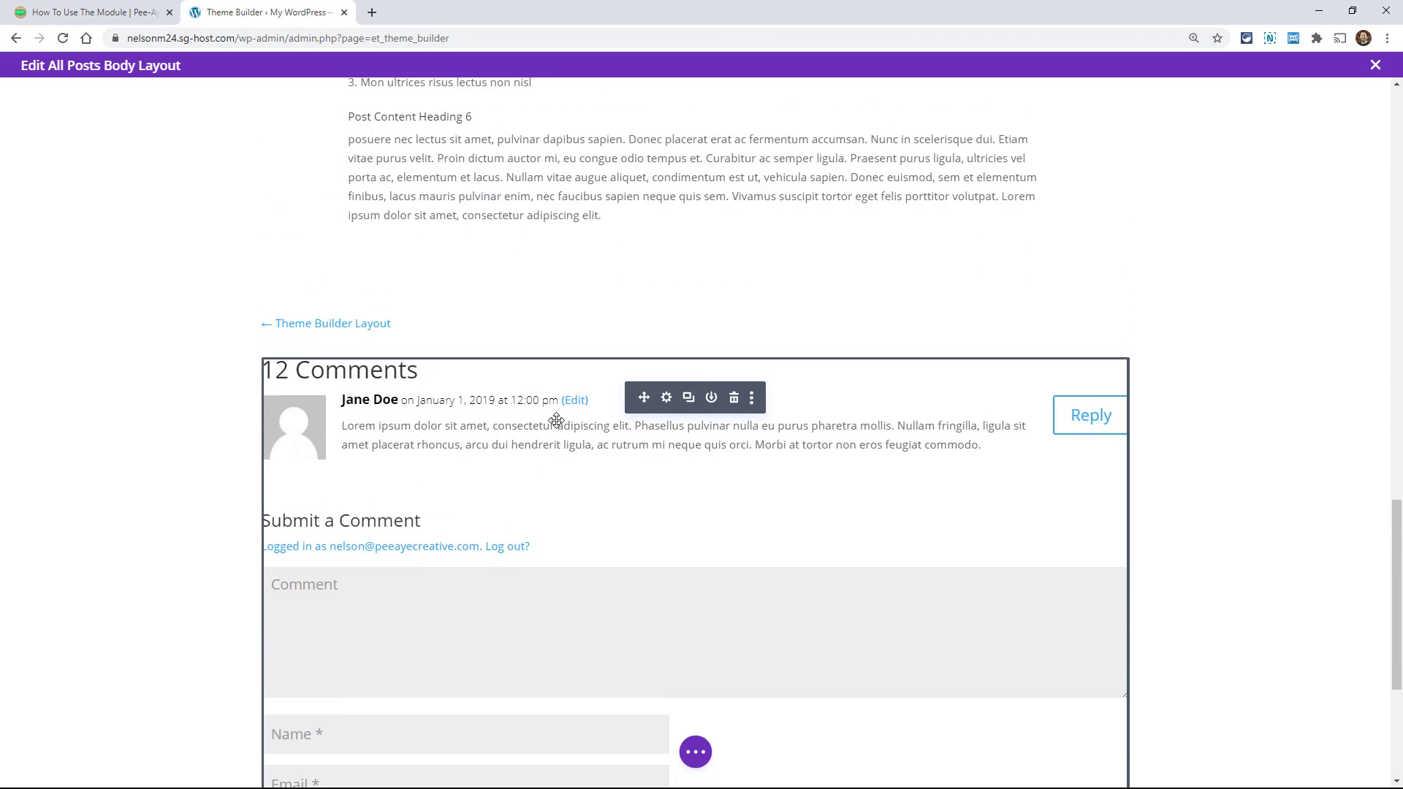
pyautogui.scroll(9, 556, 420)
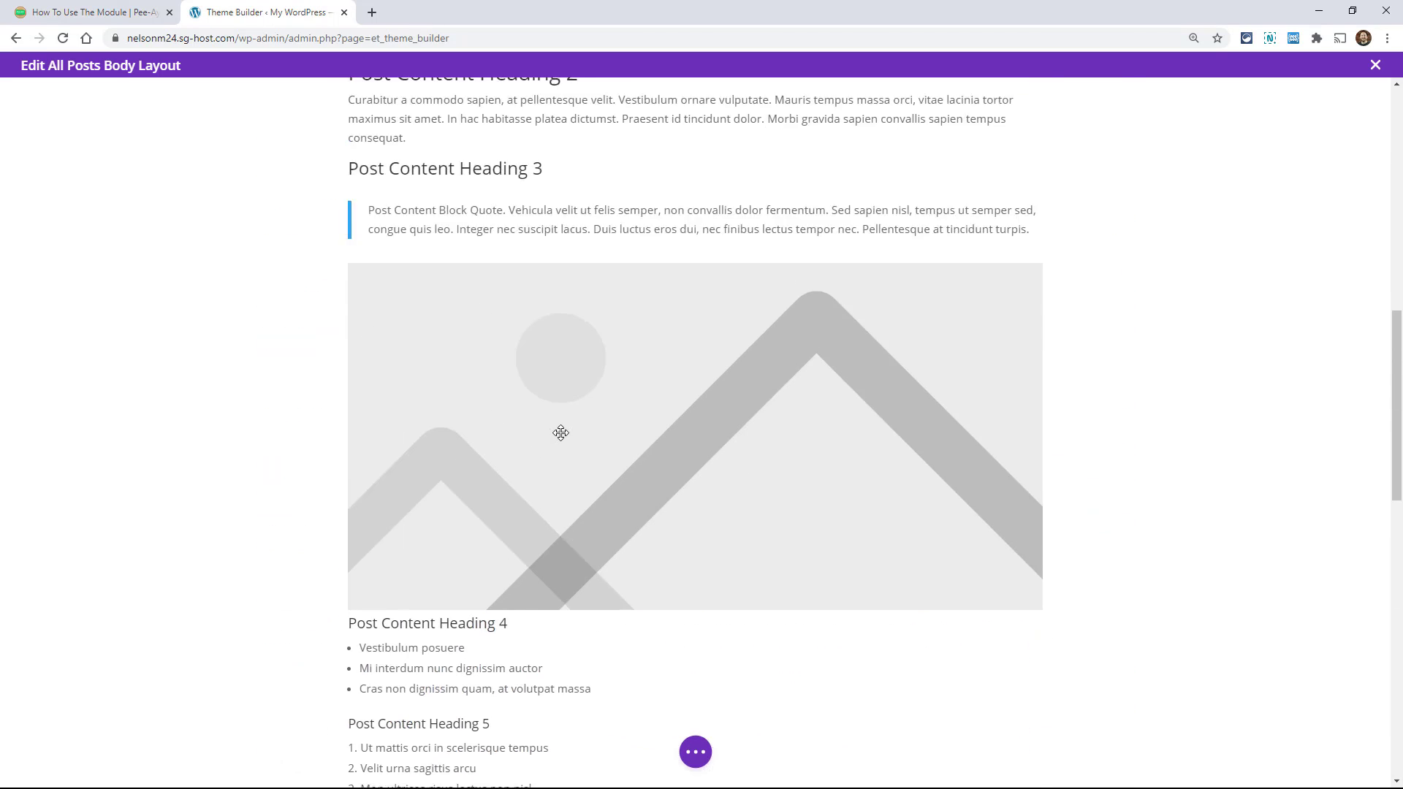
pyautogui.scroll(11, 561, 432)
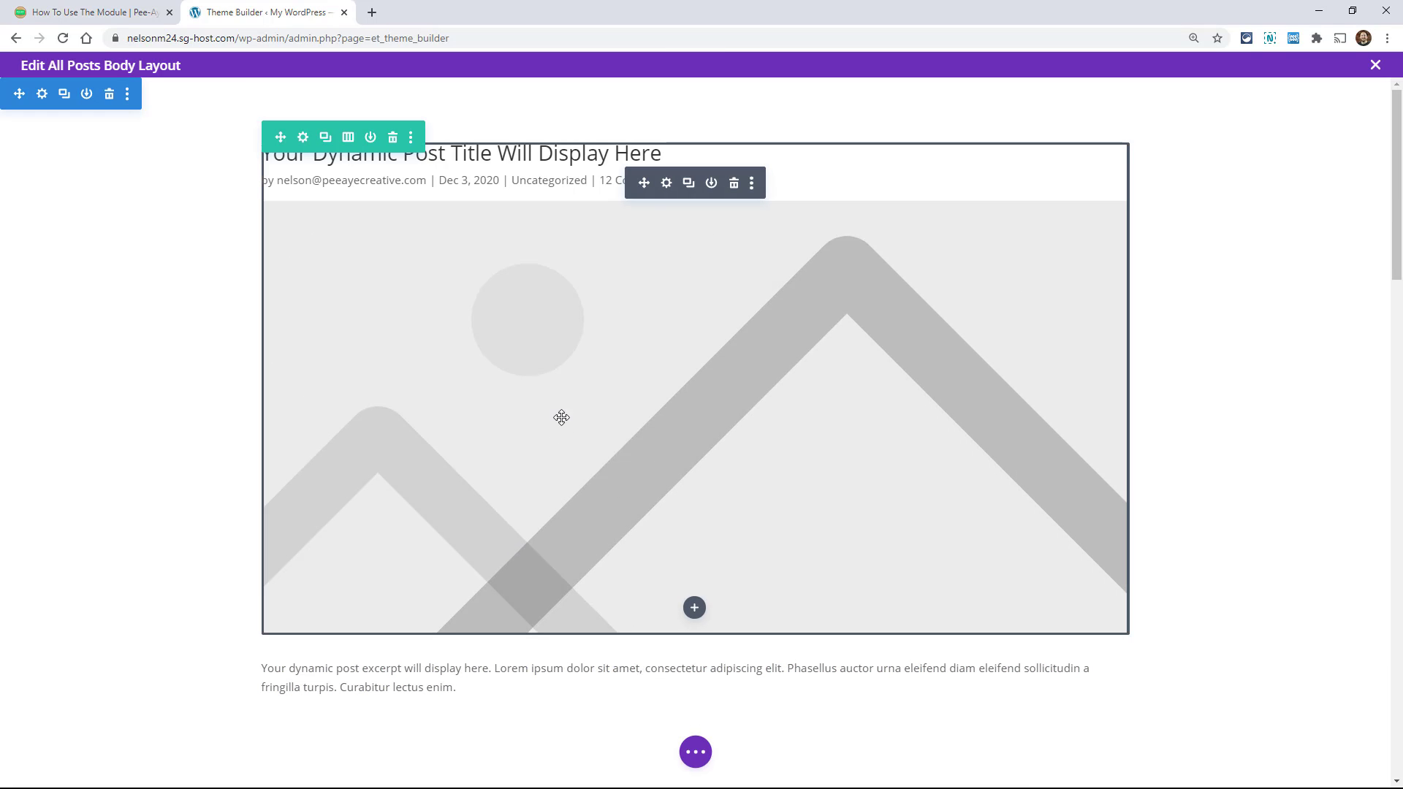
# Search the insertable modules for "soc" below the post excerpt, and close the list without adding one.
pyautogui.scroll(-3, 571, 415)
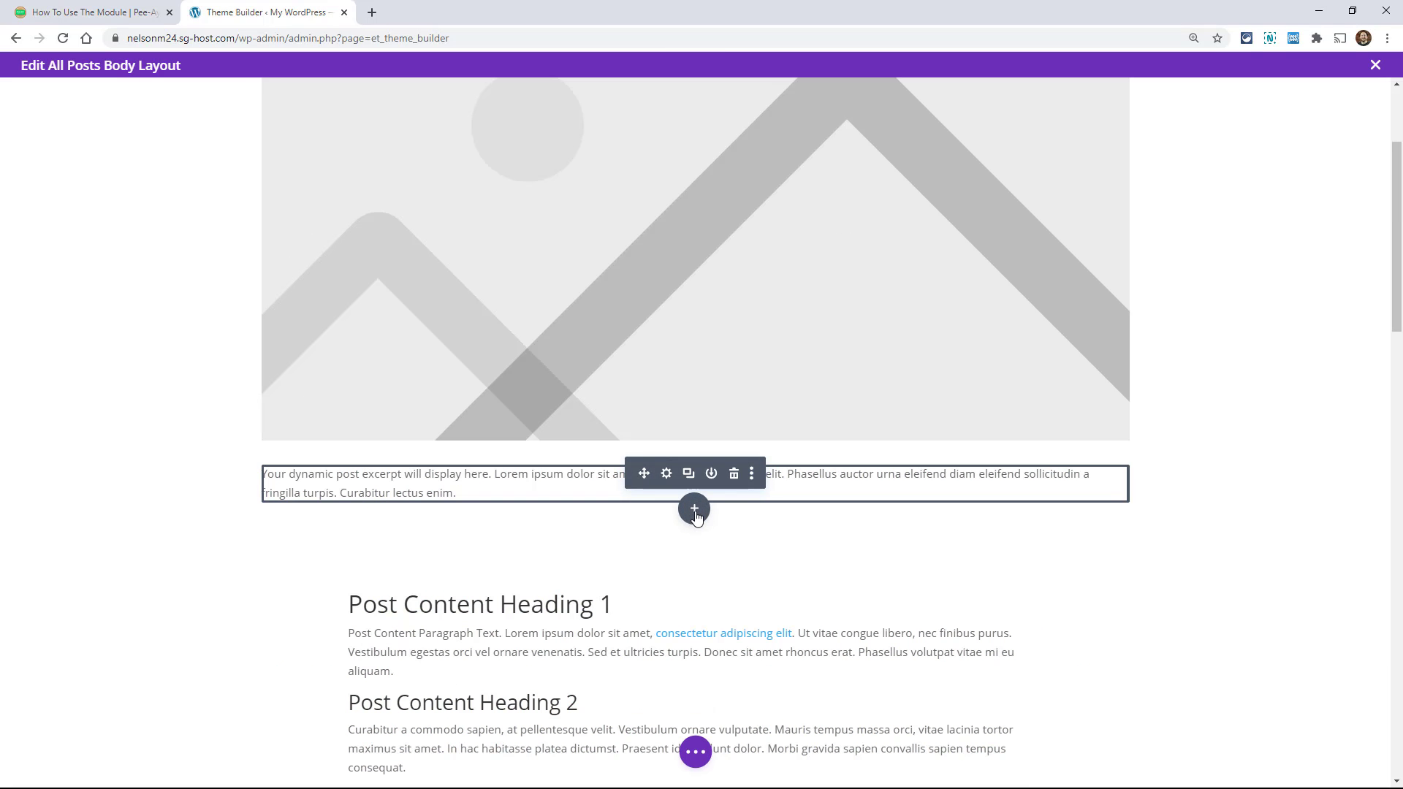
pyautogui.click(694, 510)
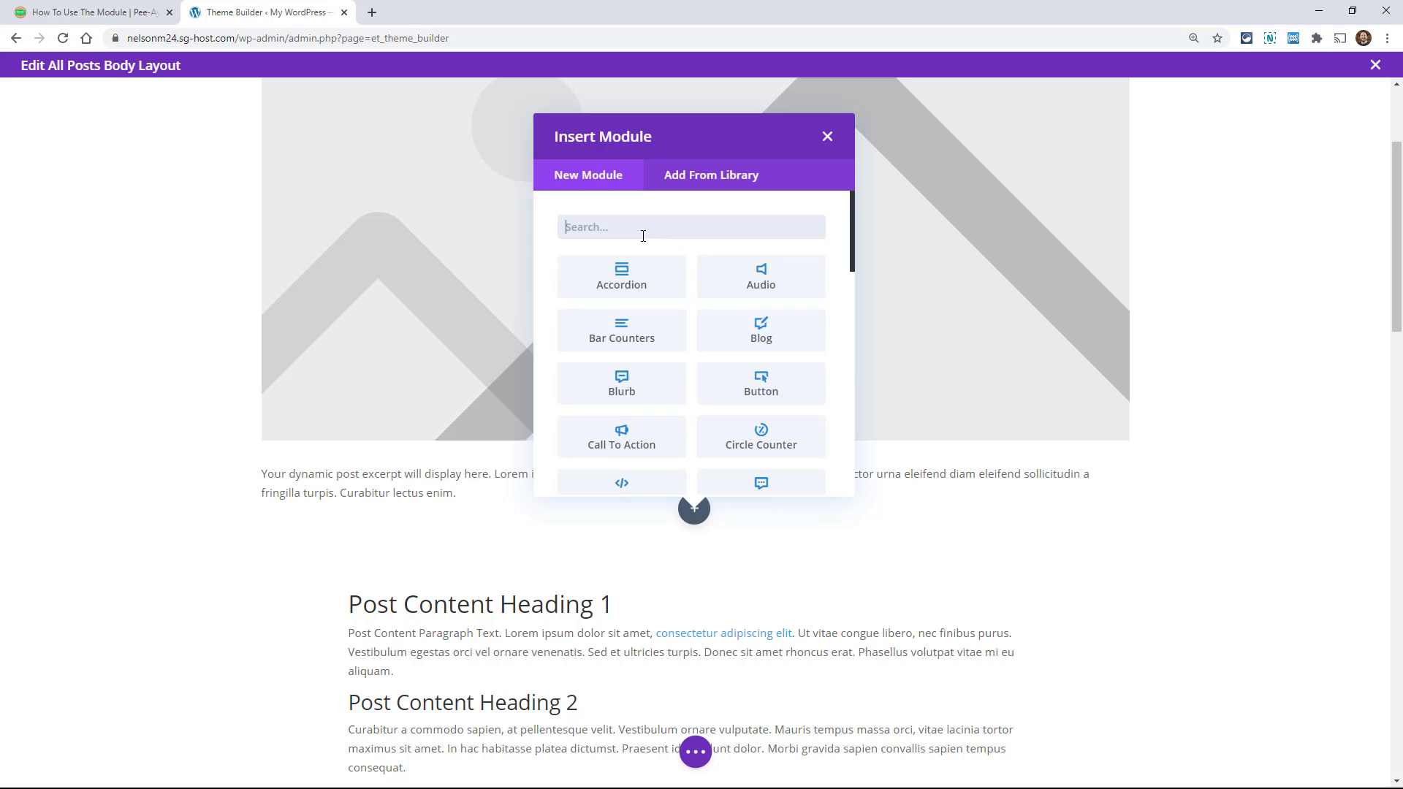
pyautogui.write('soc')
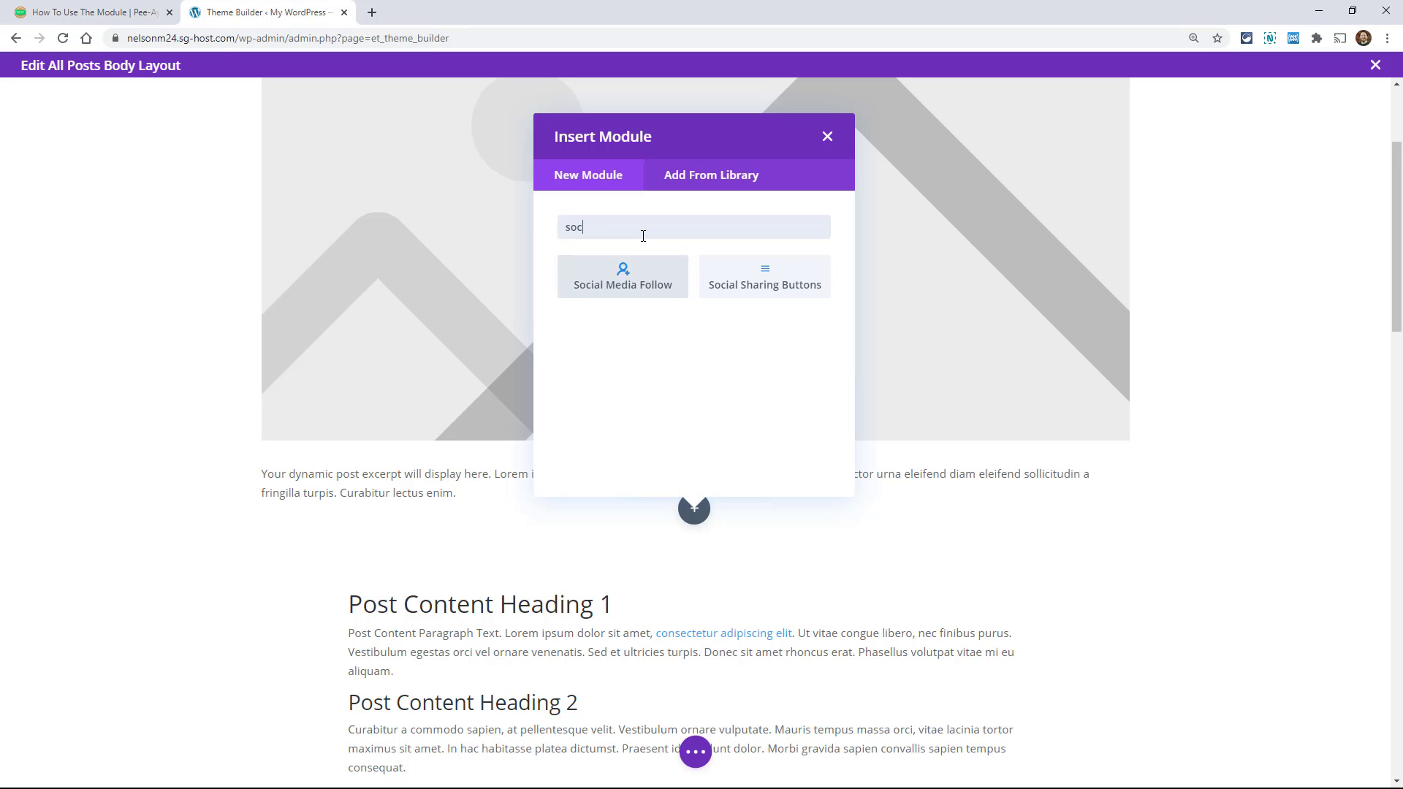
pyautogui.click(827, 138)
# Examine the area between the post content and comments, and exit the body layout editor with changes discarded.
pyautogui.scroll(-15, 643, 515)
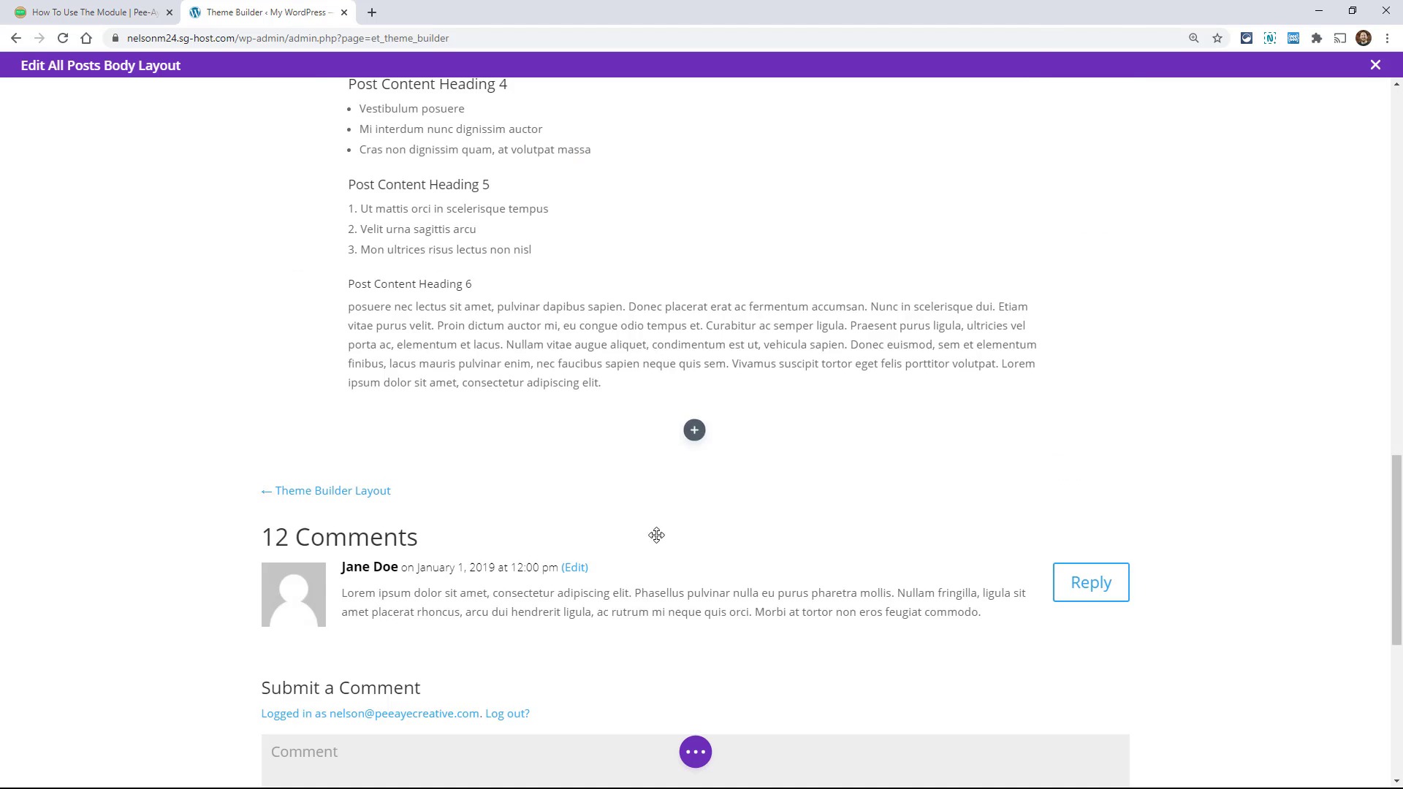
pyautogui.scroll(-4, 656, 535)
pyautogui.scroll(4, 635, 544)
pyautogui.click(1376, 66)
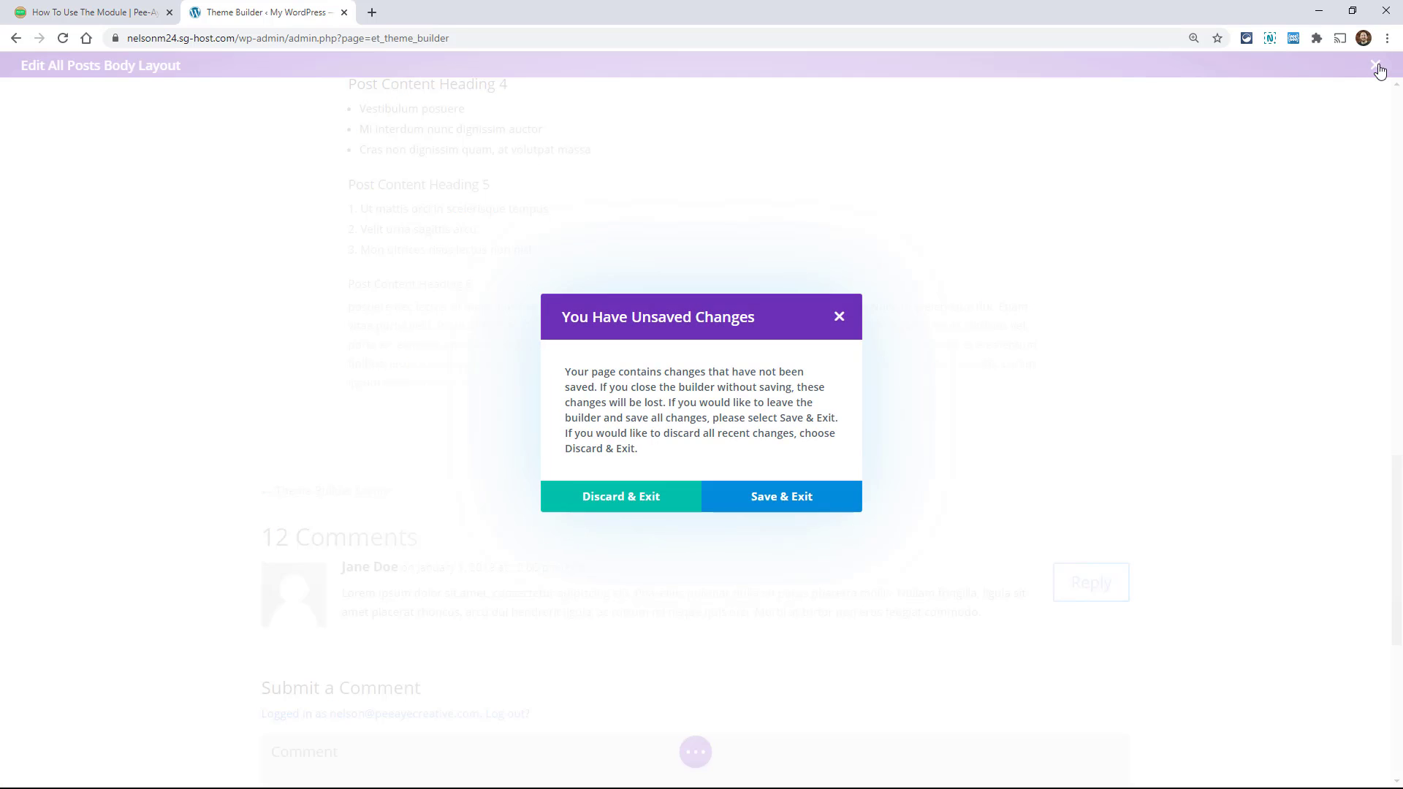
pyautogui.click(621, 498)
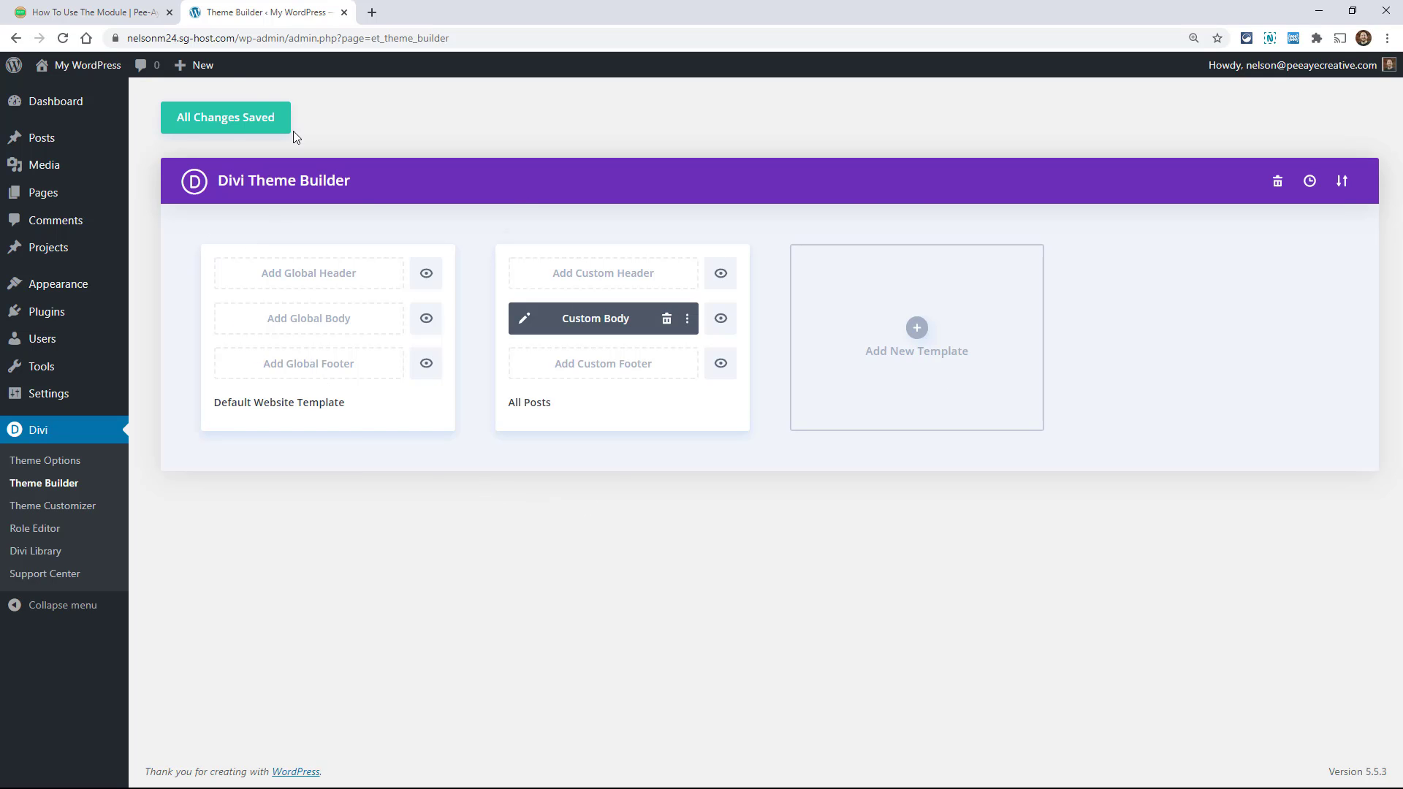
# Switch to the How To Use The Module documentation and review the sections on deciding where to put the module and adding it.
pyautogui.click(101, 12)
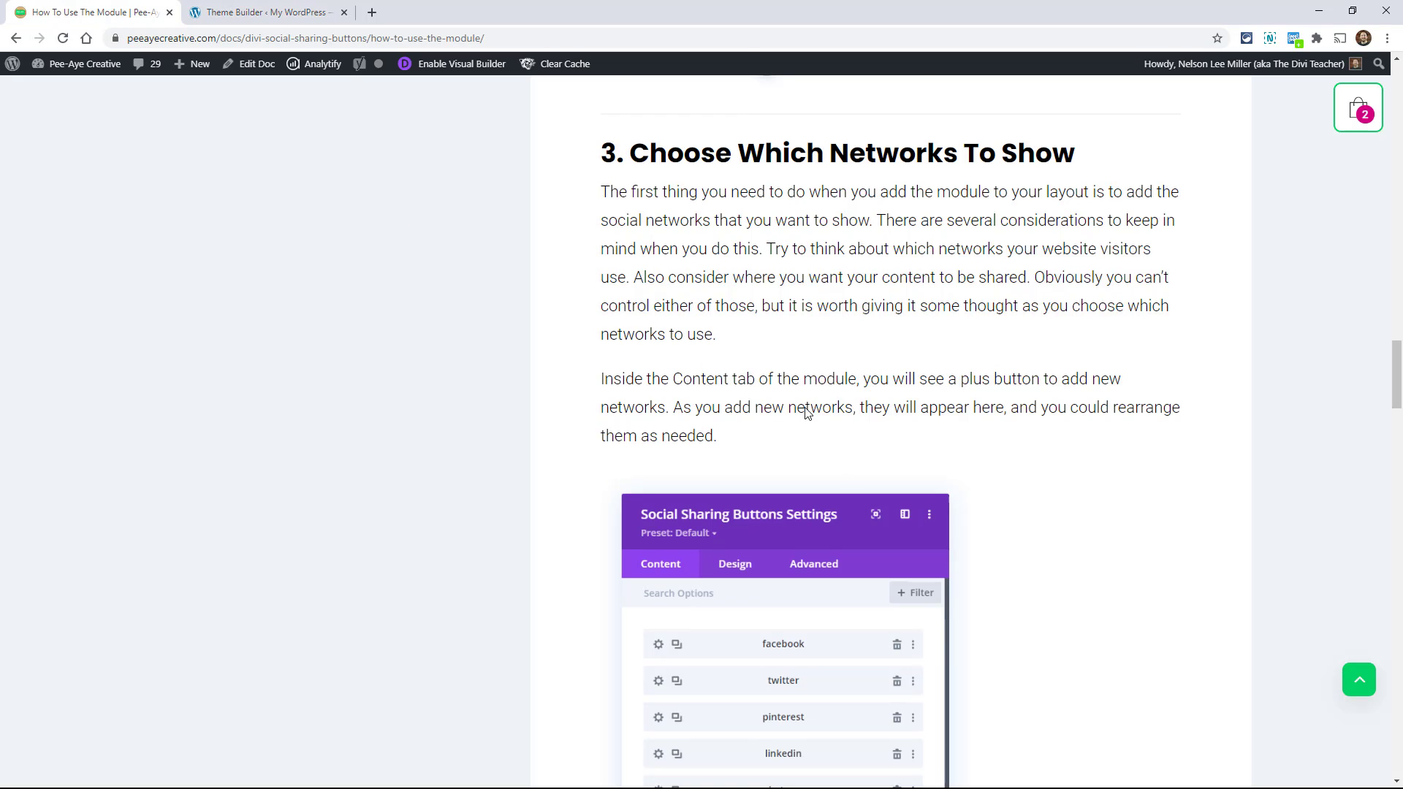
pyautogui.scroll(10, 838, 461)
pyautogui.scroll(9, 781, 398)
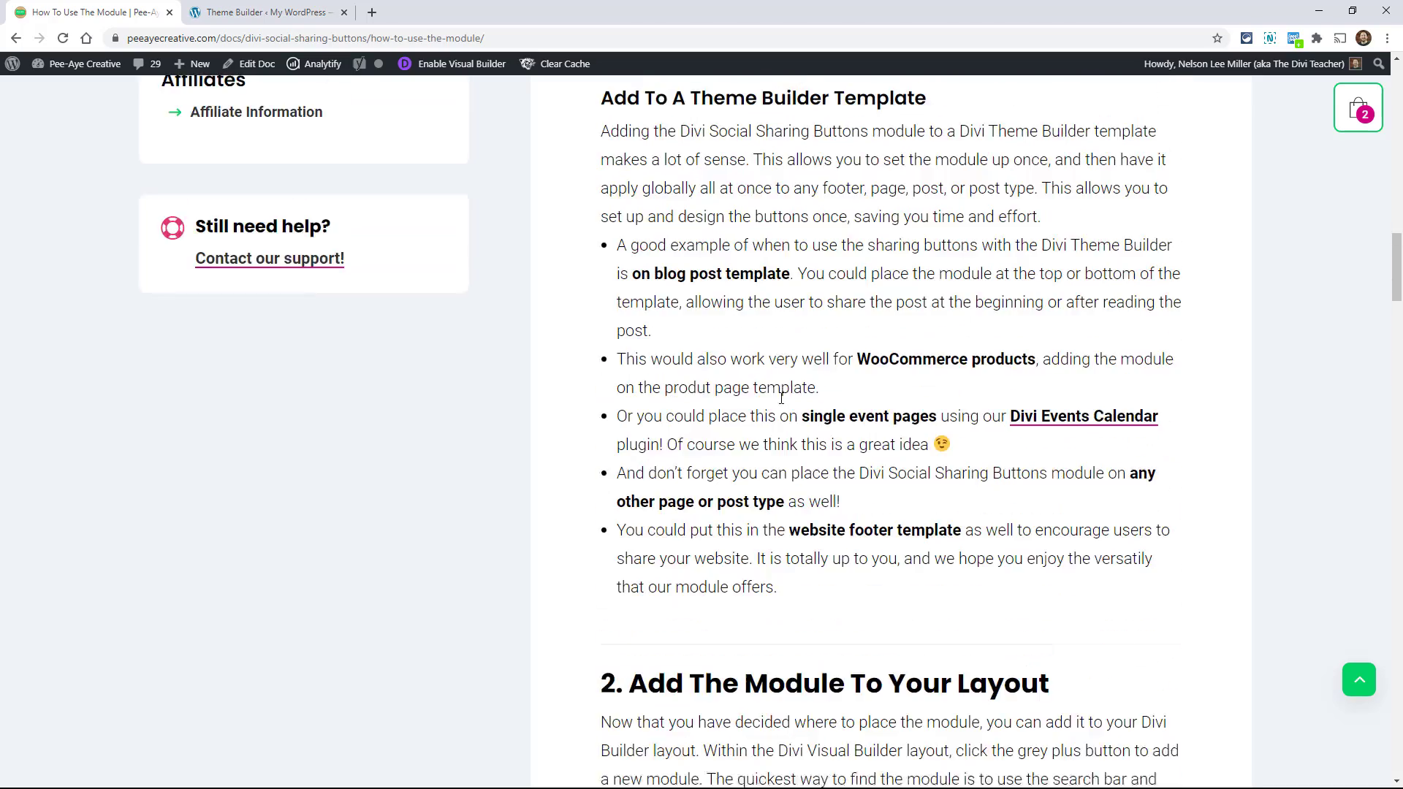
pyautogui.scroll(1, 781, 398)
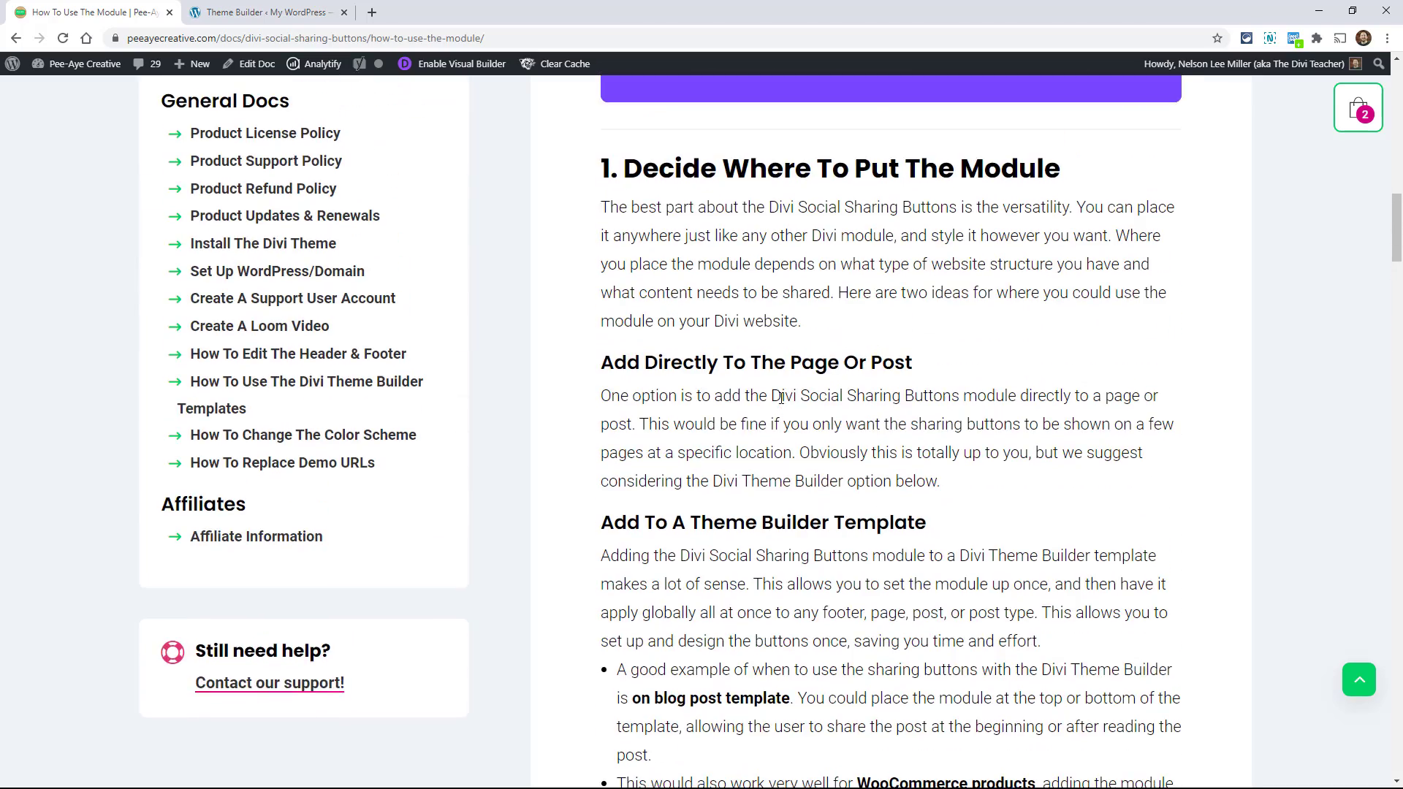
pyautogui.scroll(-7, 781, 398)
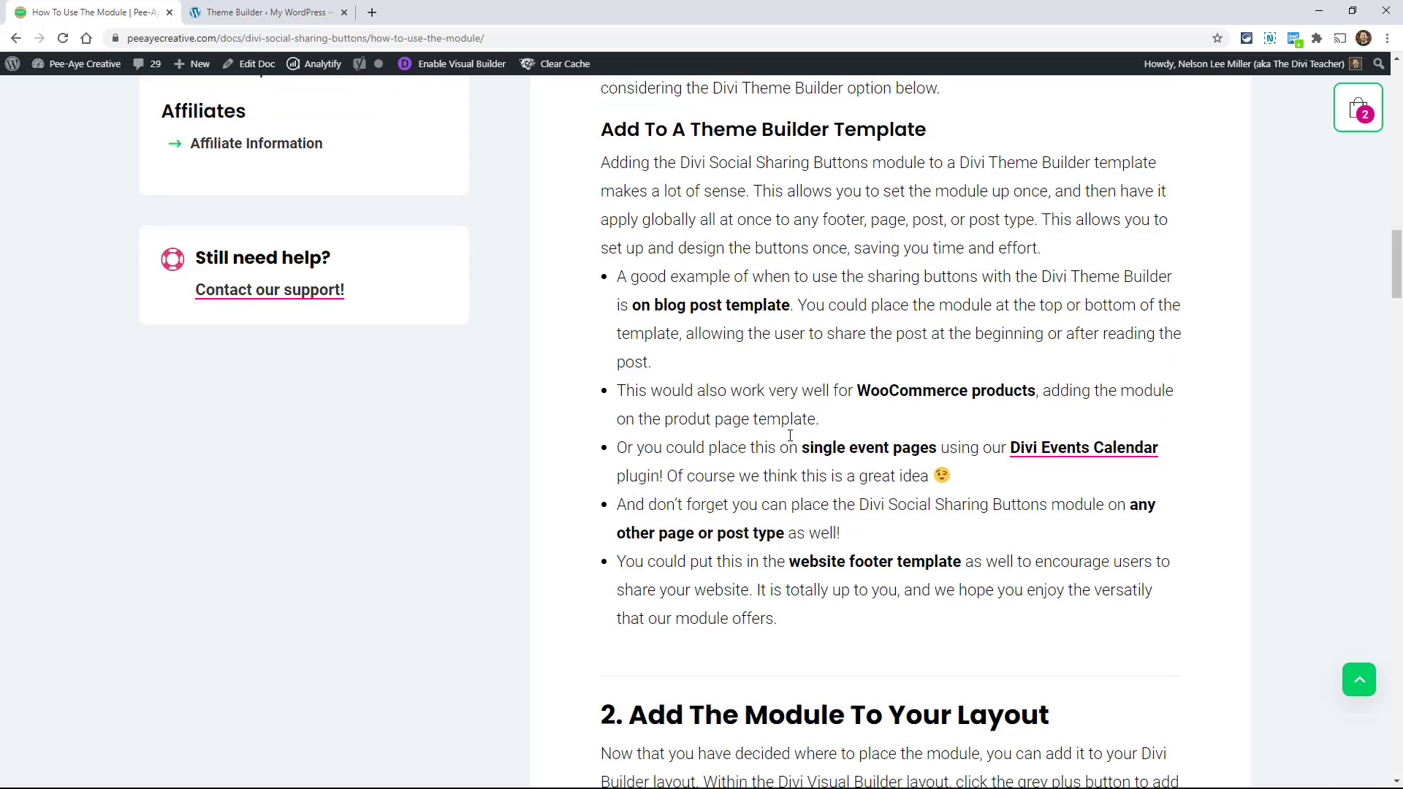
pyautogui.scroll(-11, 788, 439)
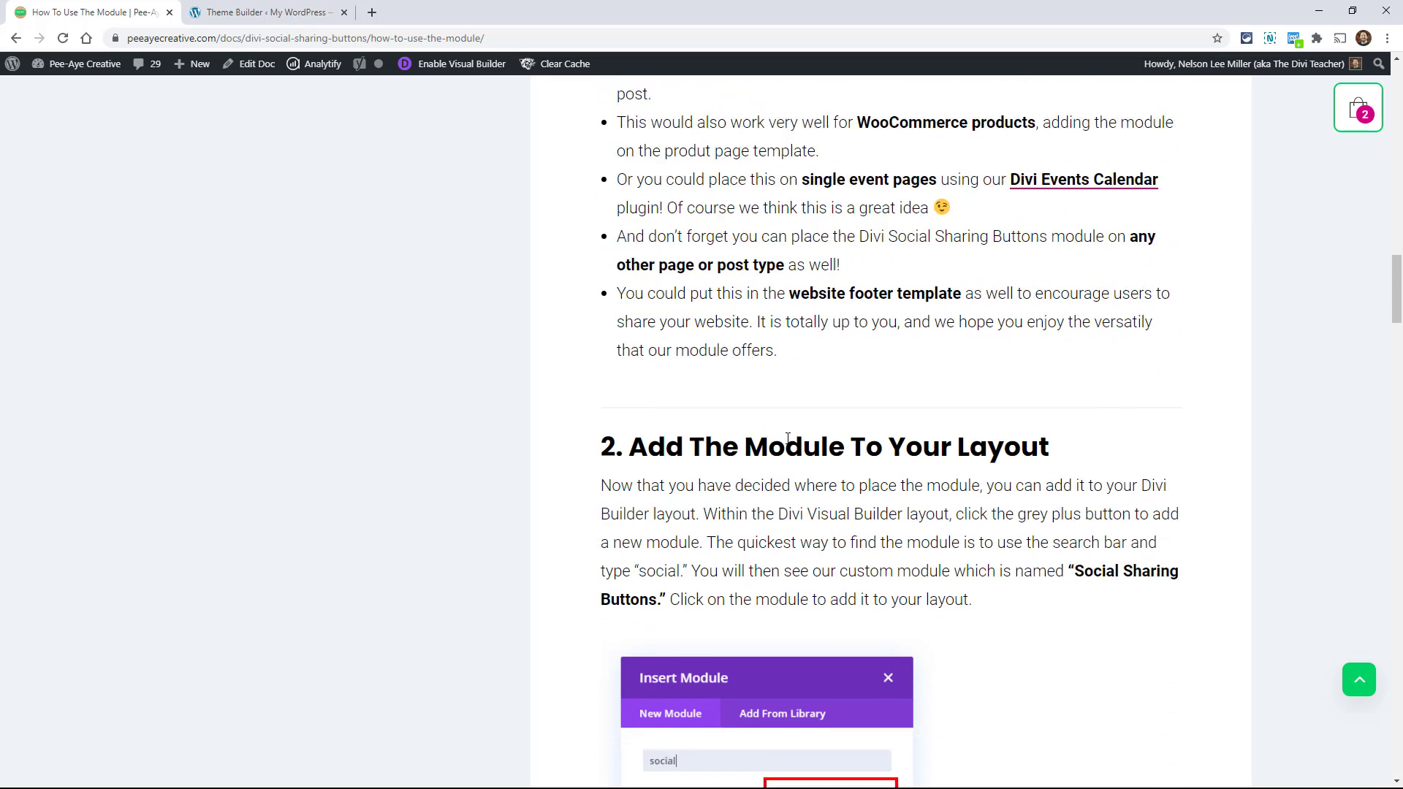
pyautogui.scroll(-1, 730, 460)
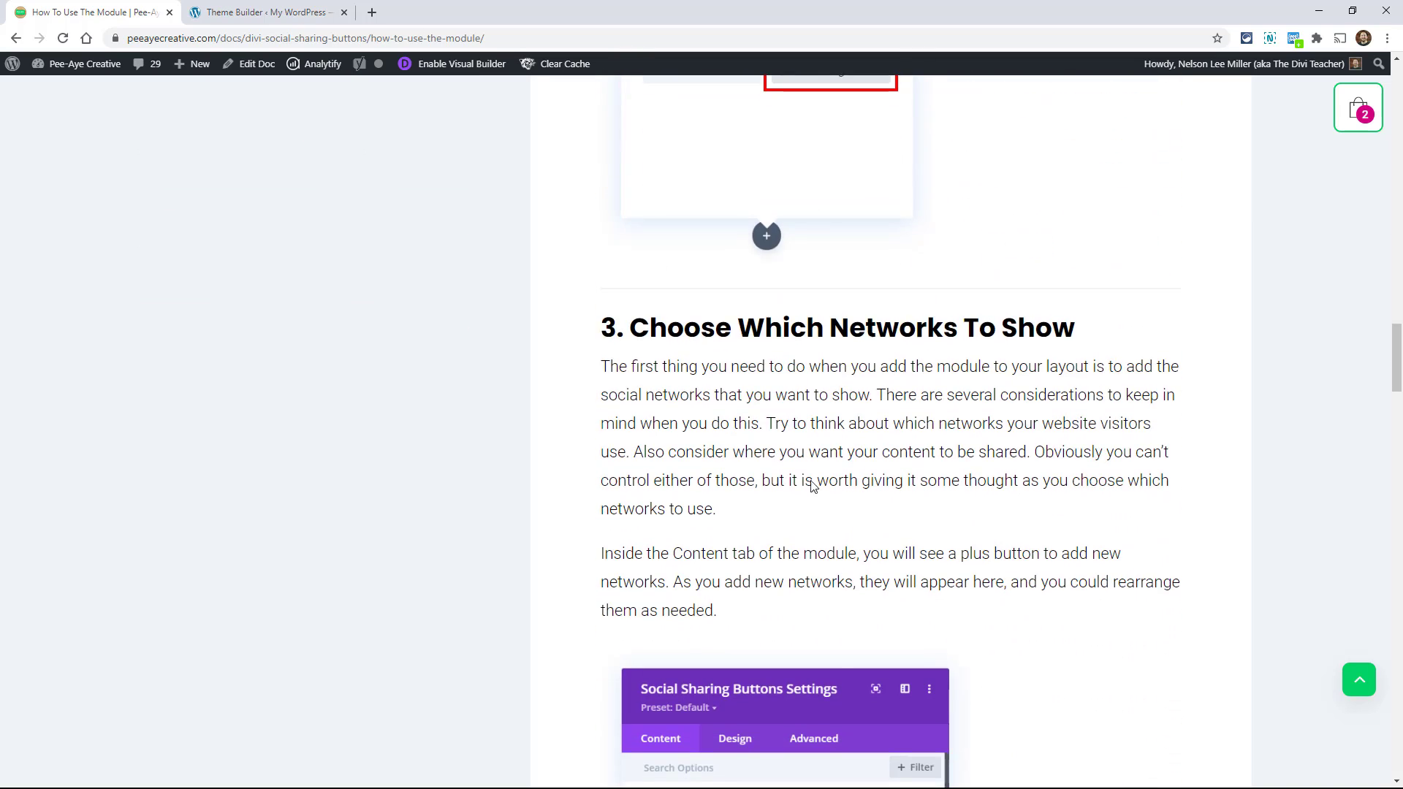
# Review the documentation sections on choosing networks, picking a layout option, and adjusting the design settings.
pyautogui.scroll(-8, 858, 482)
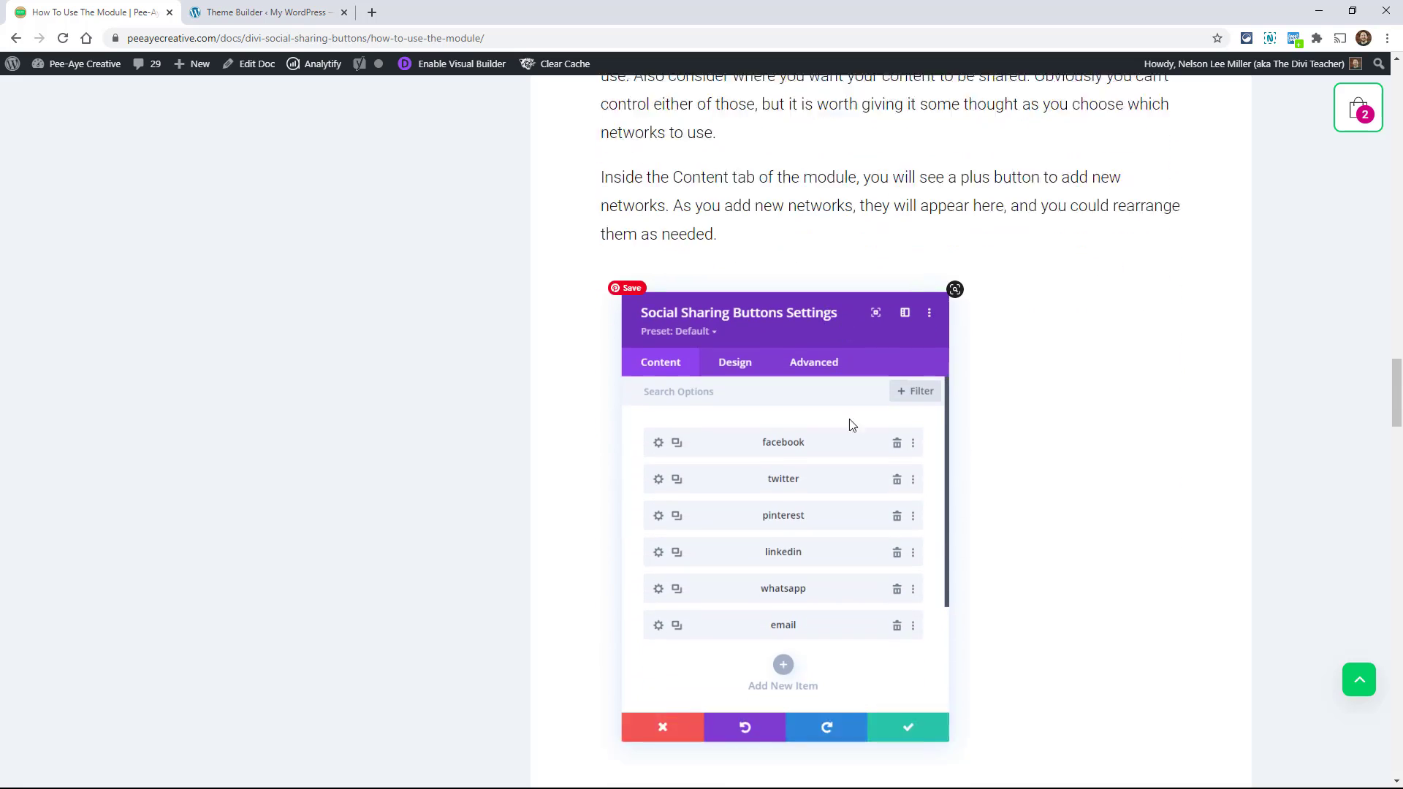
pyautogui.scroll(-14, 872, 546)
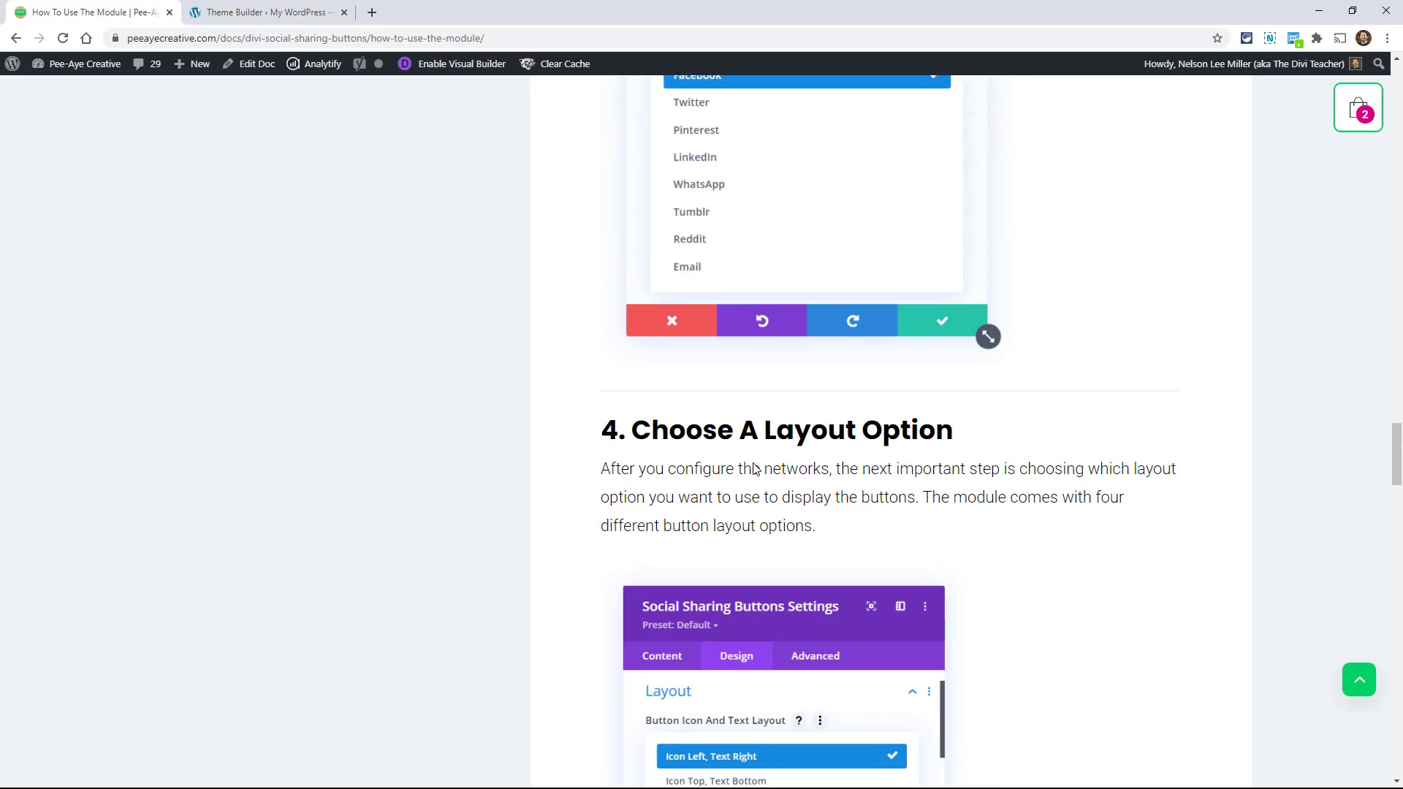
pyautogui.scroll(-7, 855, 448)
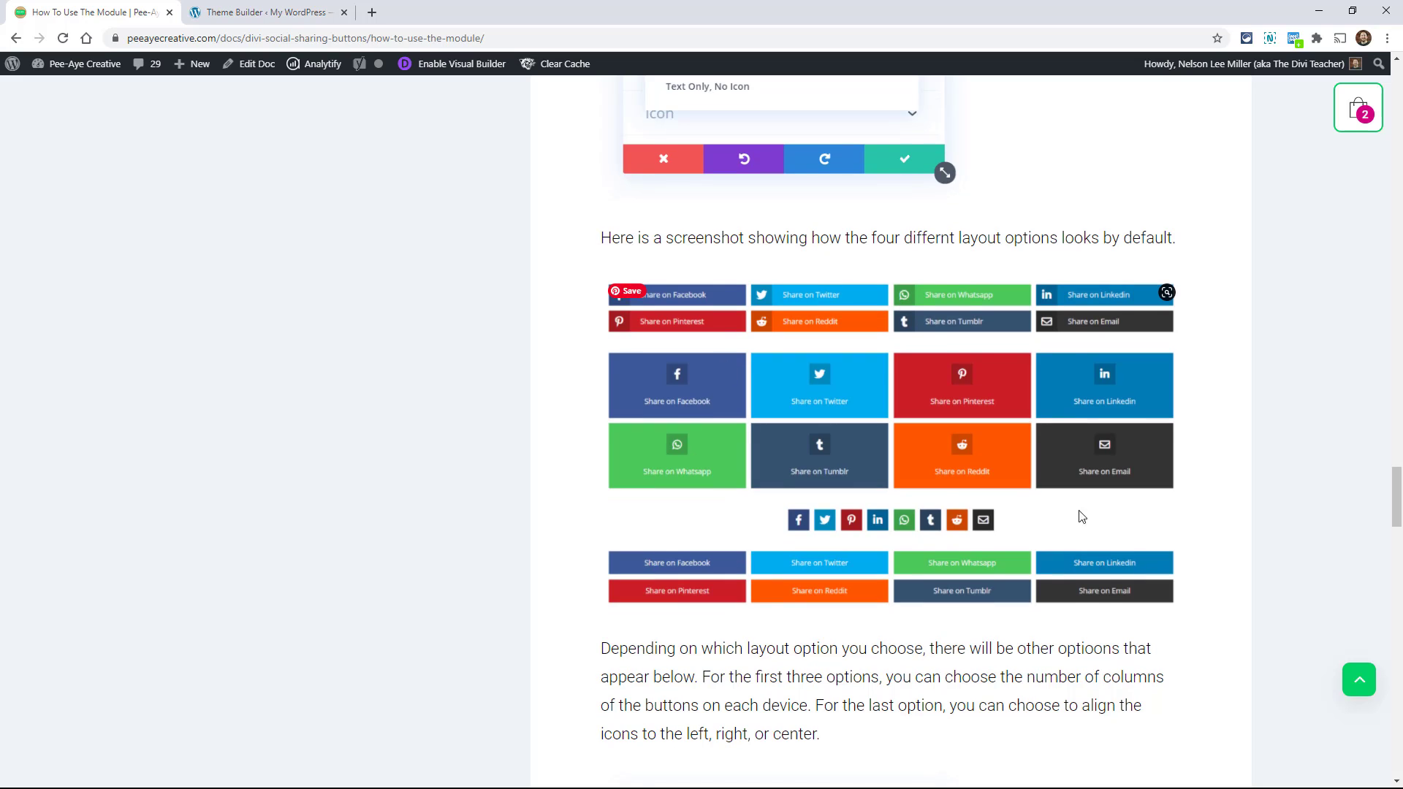
pyautogui.scroll(-8, 1100, 382)
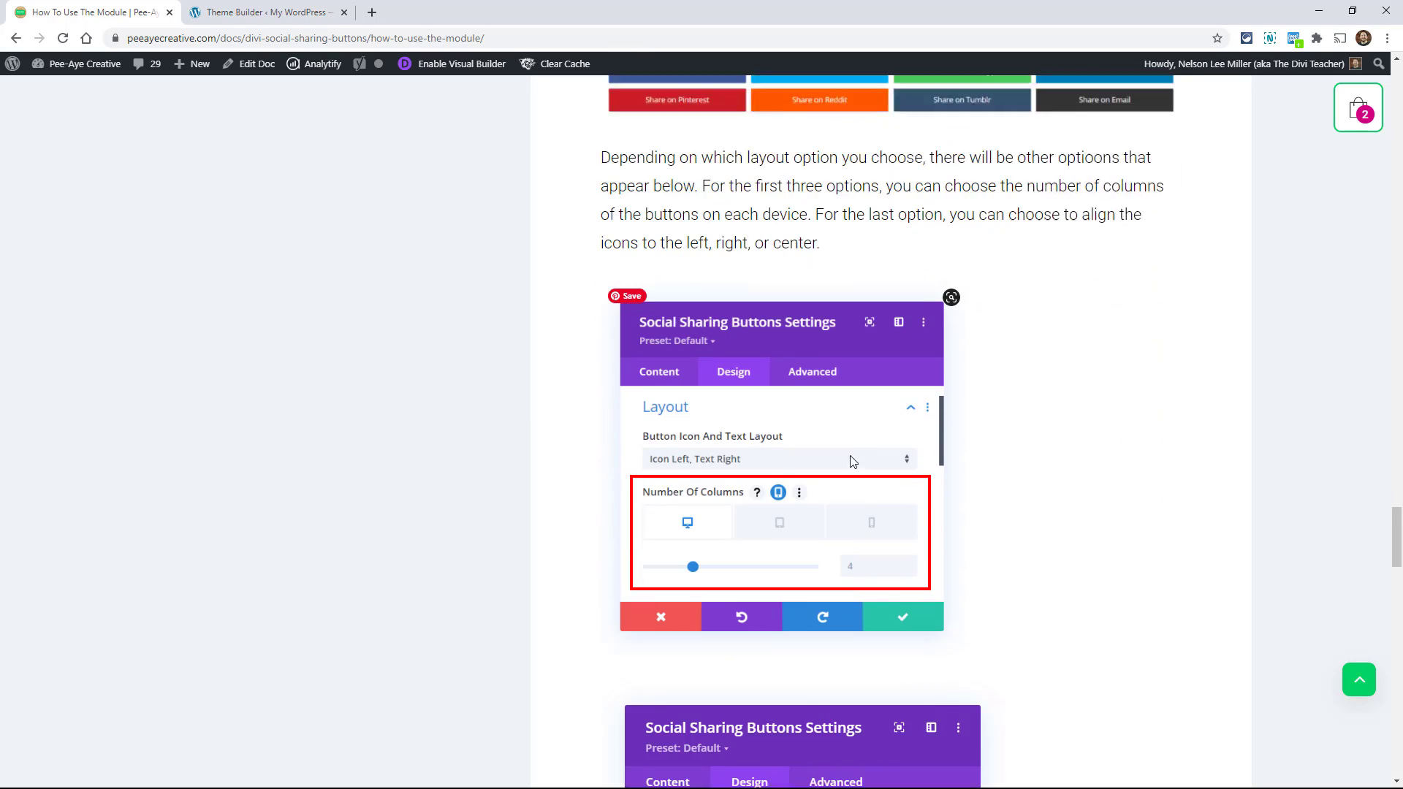
pyautogui.scroll(-4, 749, 383)
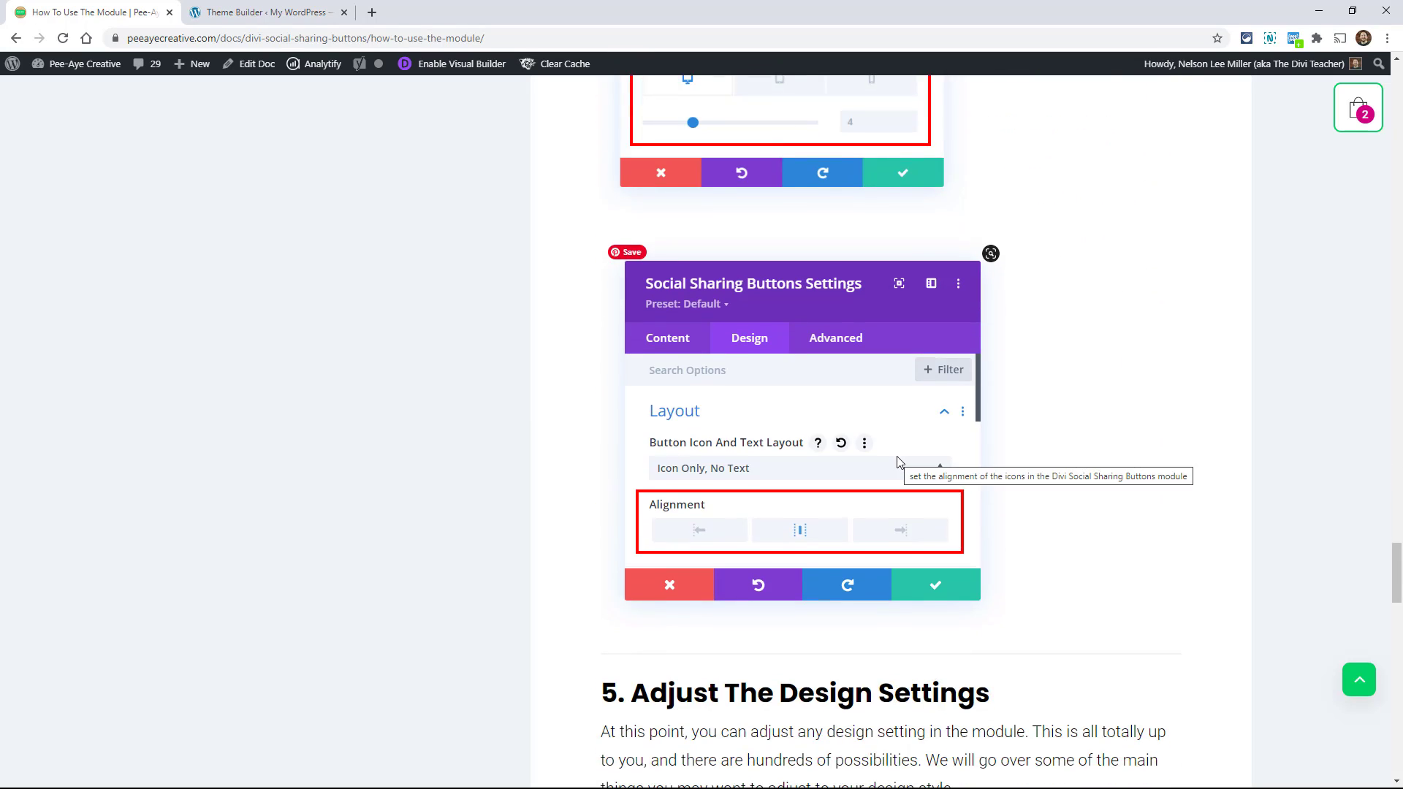
pyautogui.scroll(3, 898, 462)
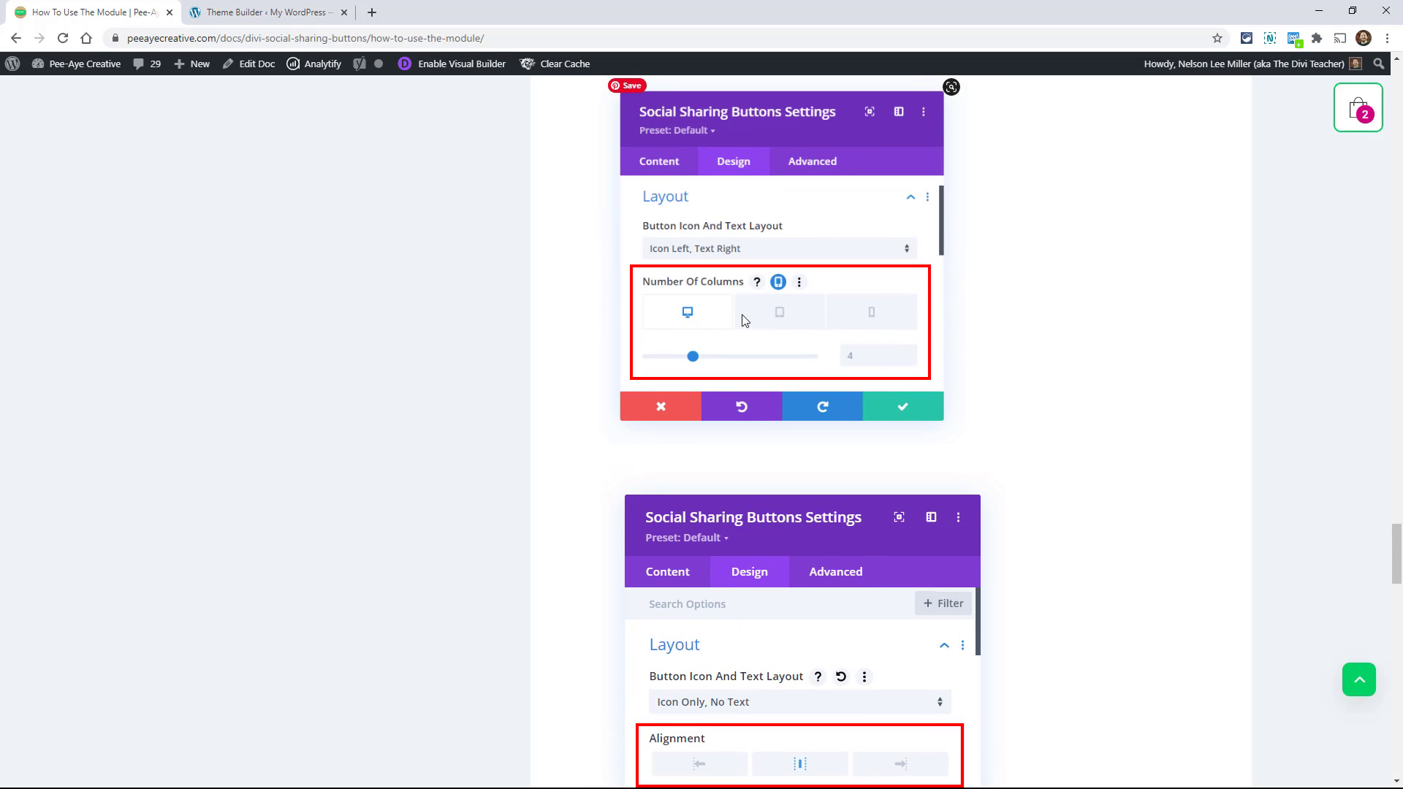
pyautogui.scroll(-9, 859, 351)
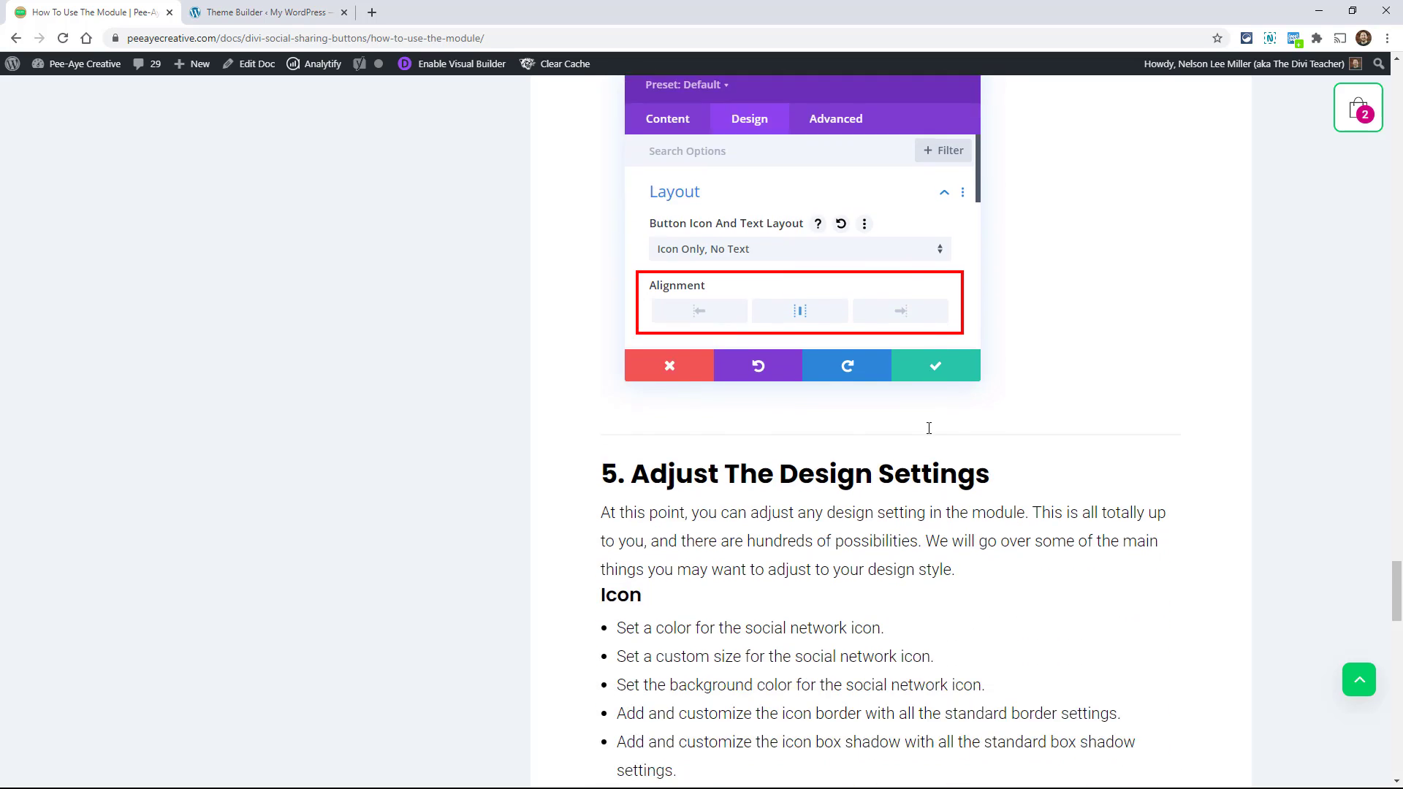
pyautogui.scroll(-4, 737, 305)
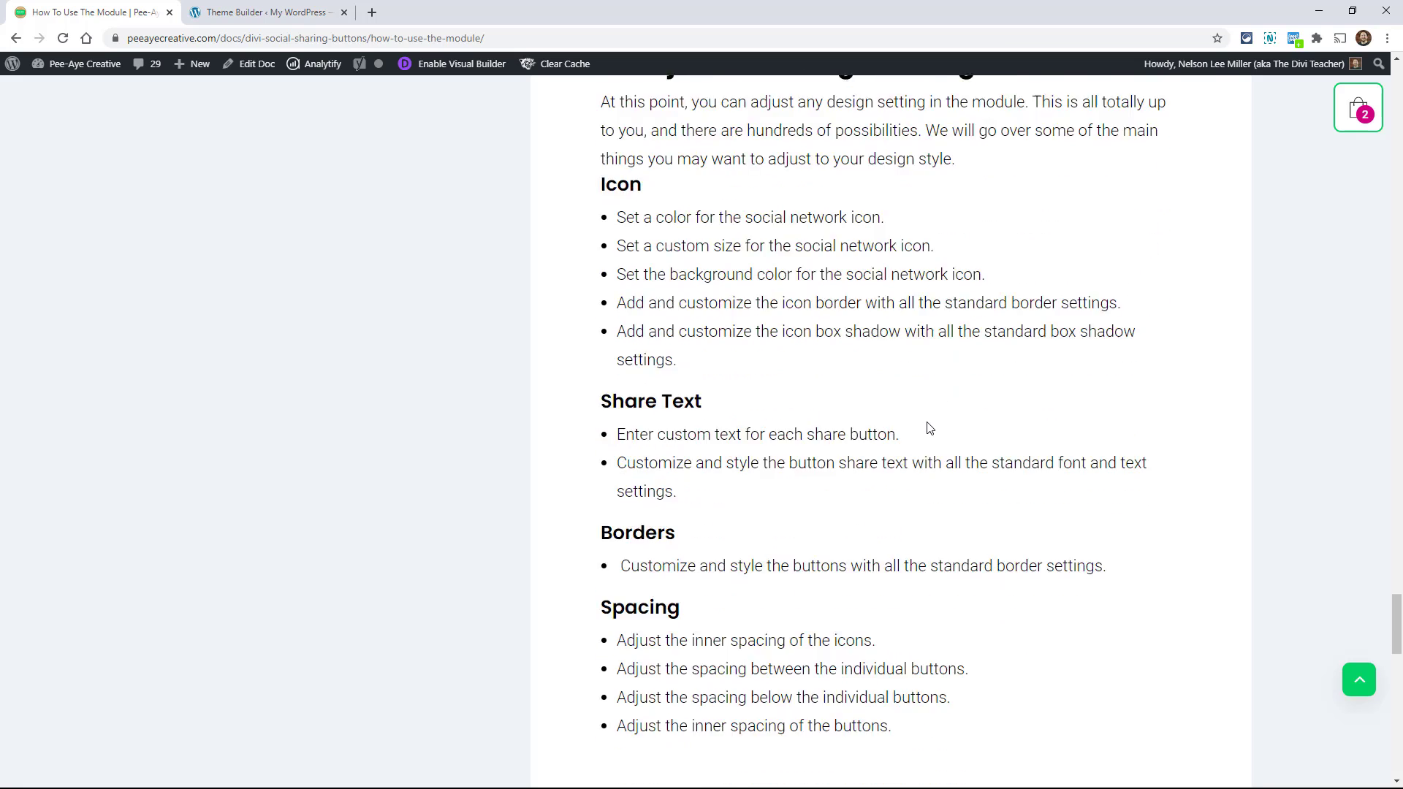
pyautogui.scroll(2, 925, 431)
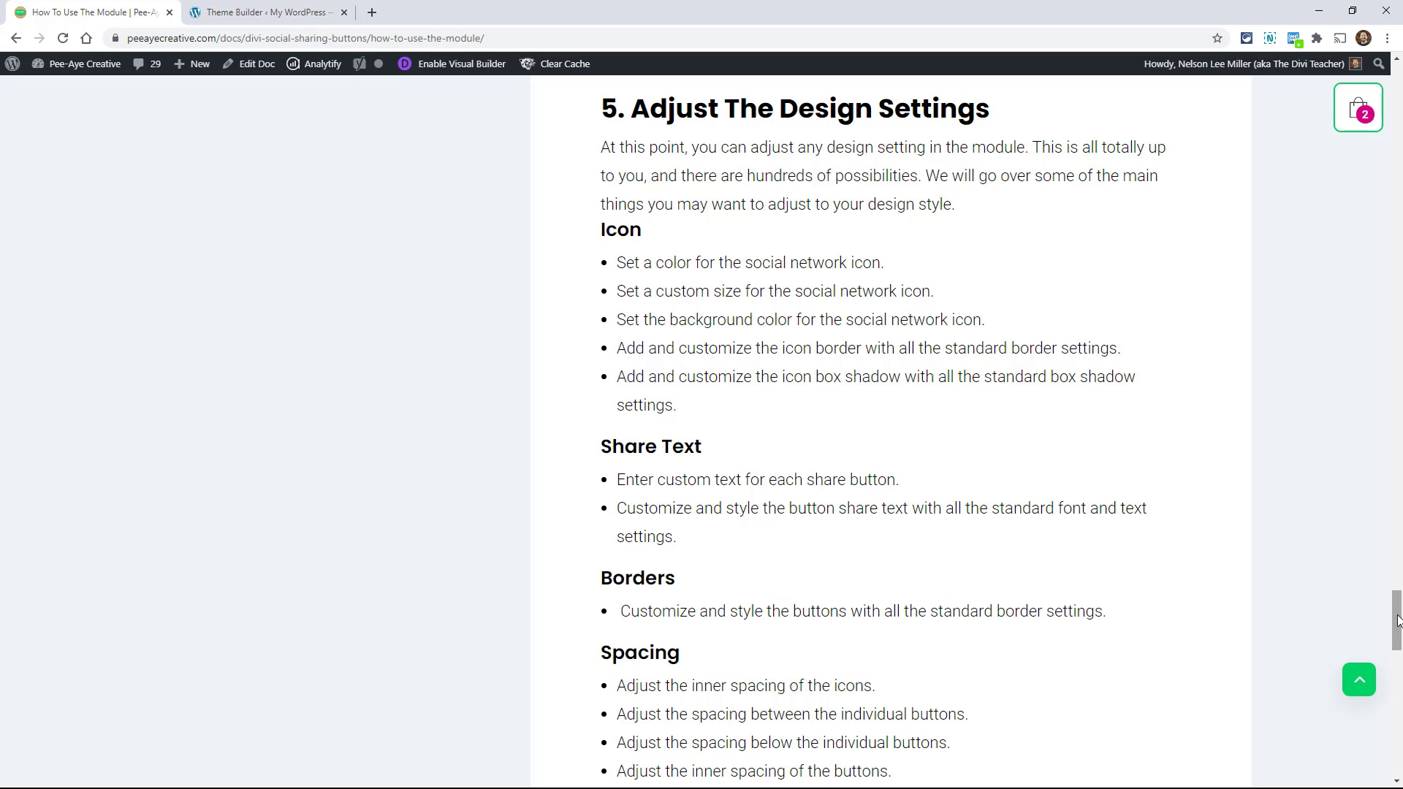
# Return to the top of the documentation page to view its overview and the related Social Sharing Buttons docs.
pyautogui.moveTo(1397, 620); pyautogui.dragTo(1363, 150)
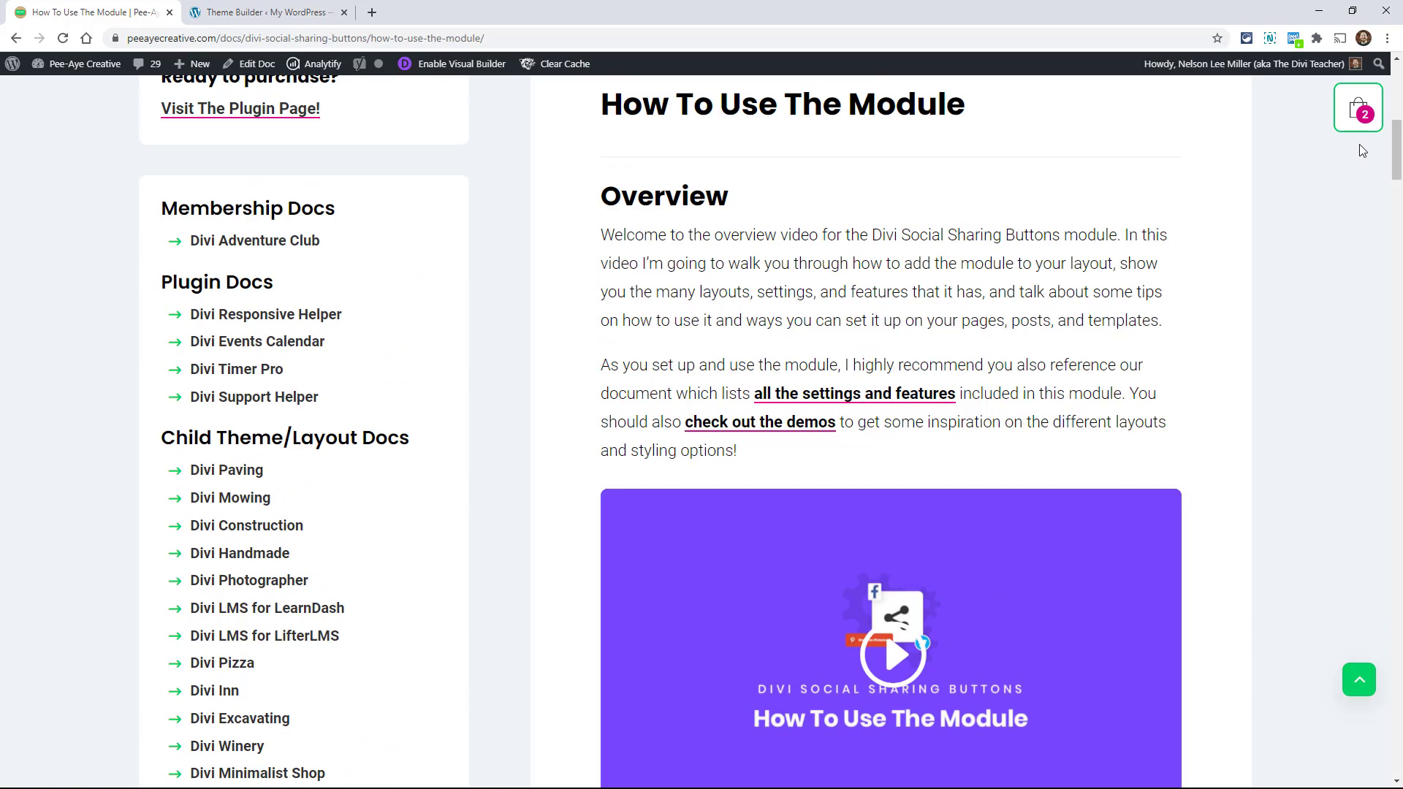
pyautogui.scroll(3, 1126, 357)
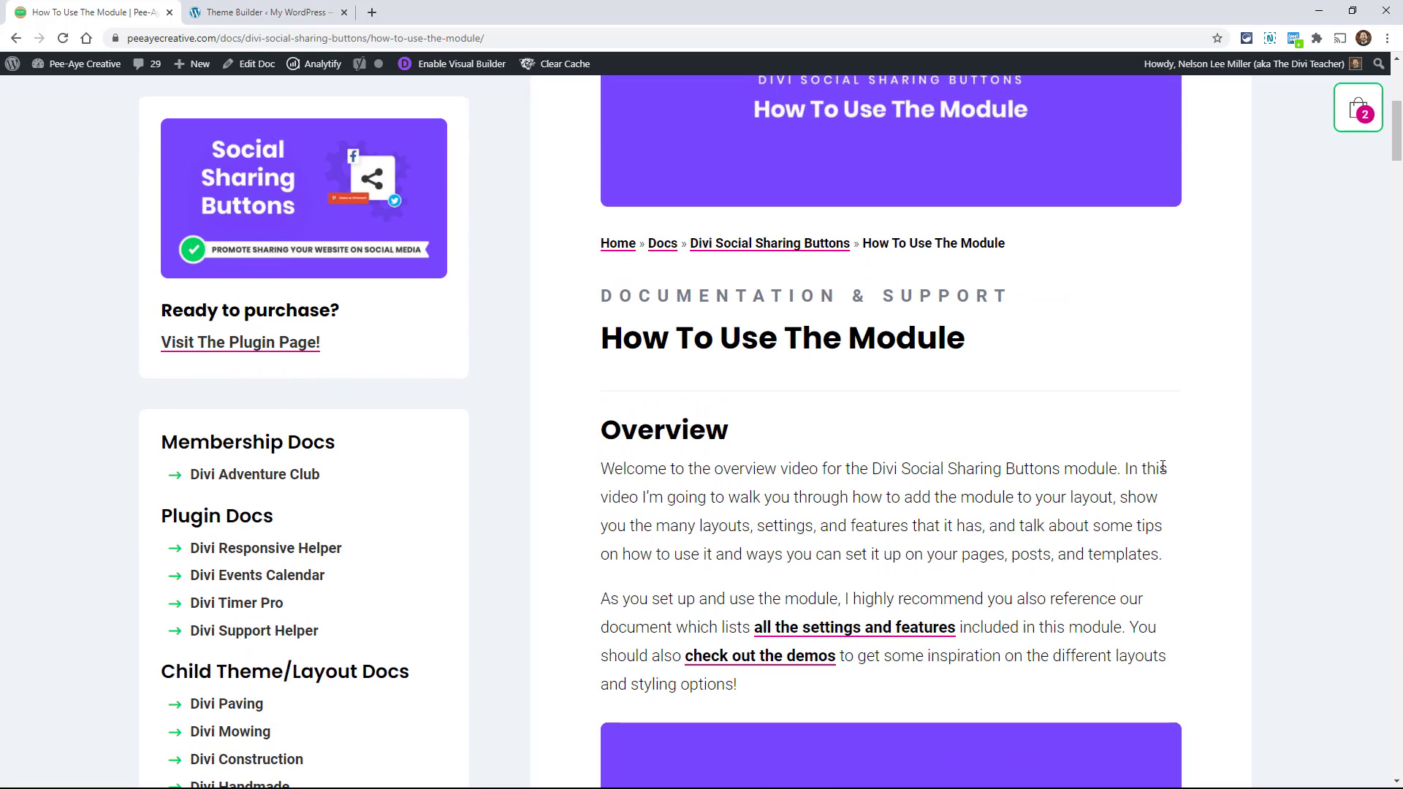
pyautogui.scroll(2, 1163, 474)
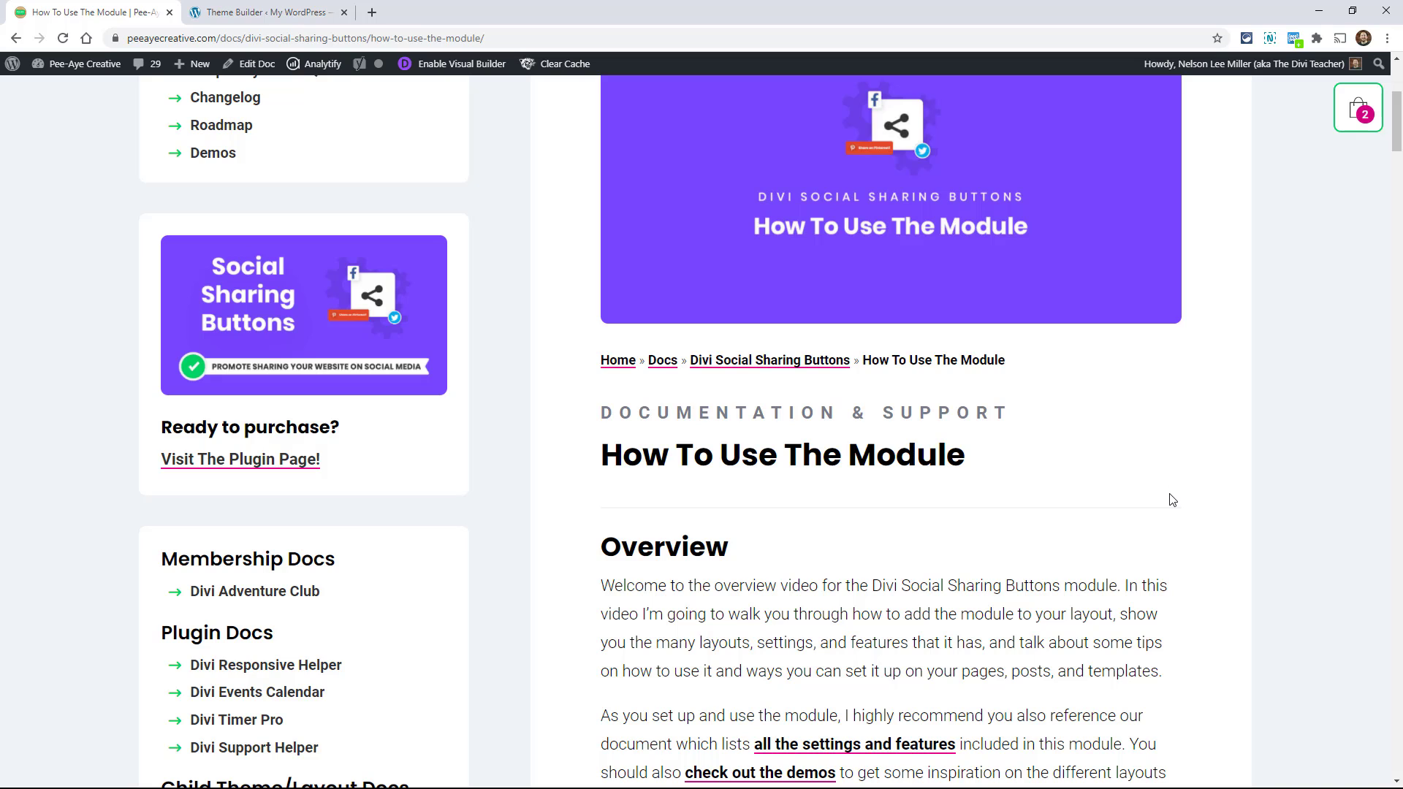
pyautogui.scroll(3, 1169, 537)
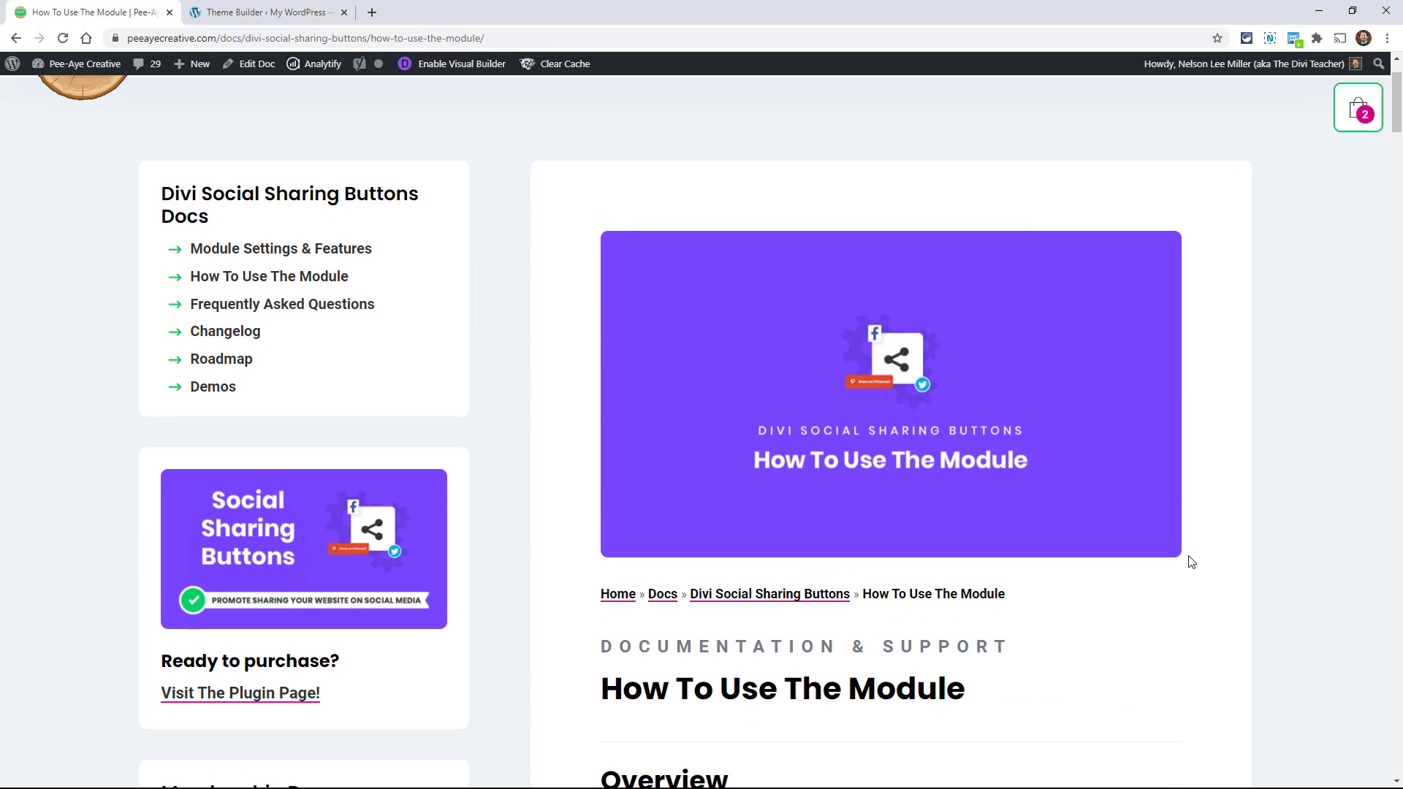